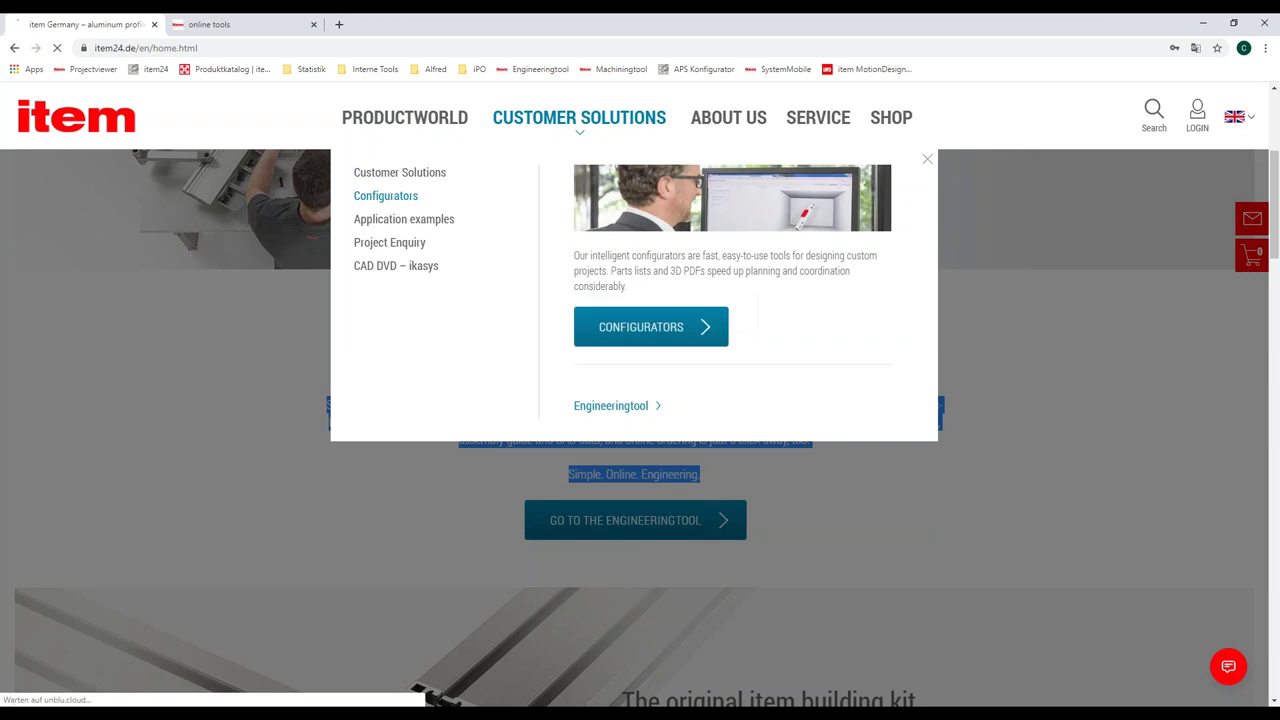
Look through the design software on the Configurators page and launch the Engineeringtool
left_click(390, 197)
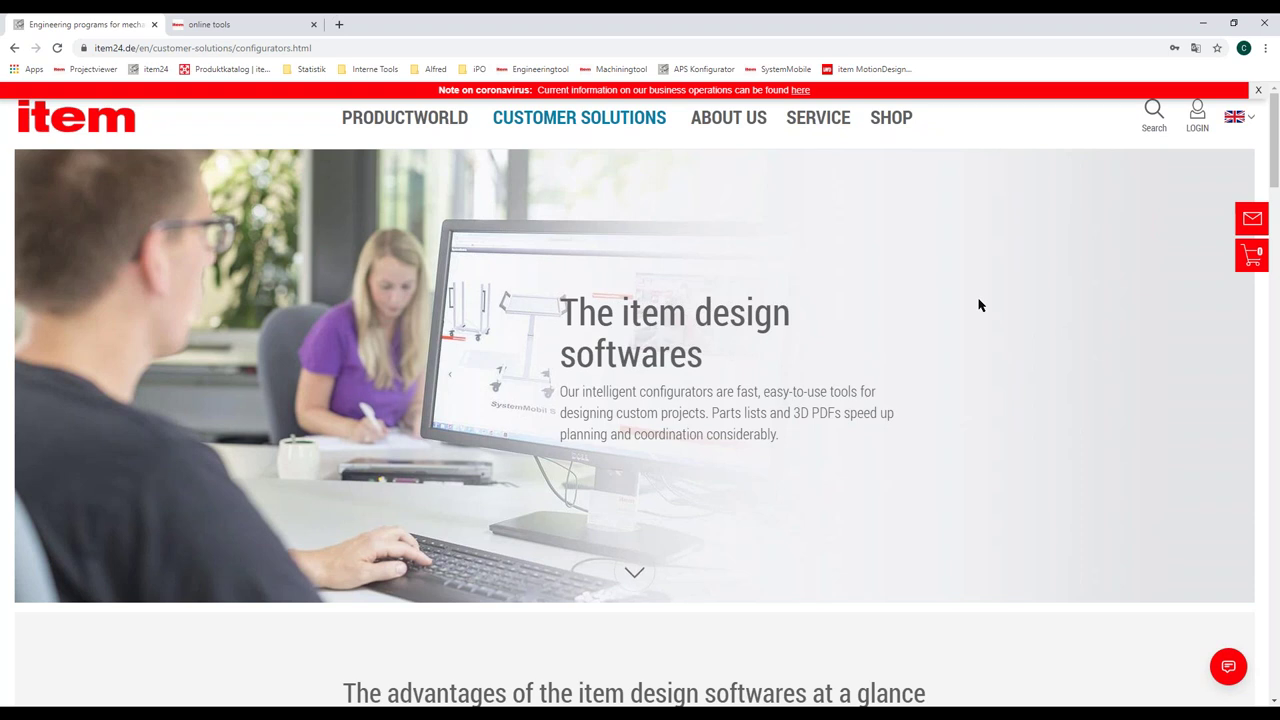
scroll(976, 295, "down", 10)
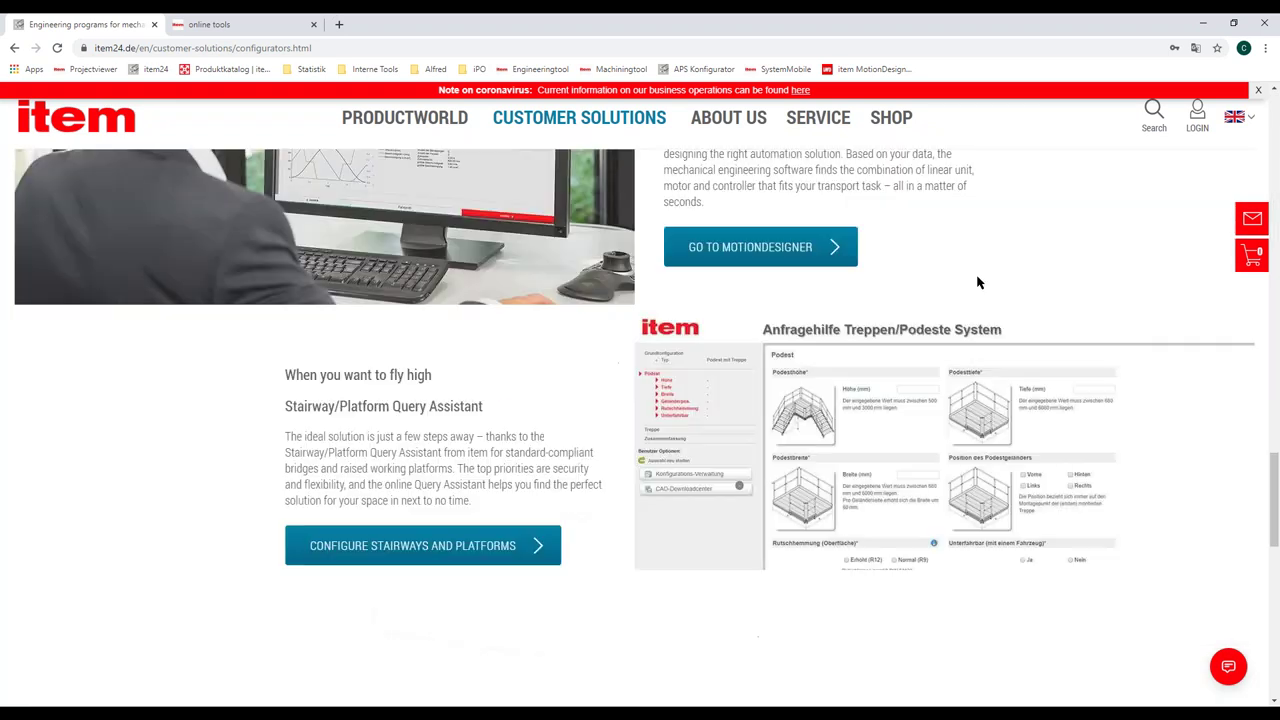
scroll(975, 280, "down", 10)
scroll(786, 376, "up", 10)
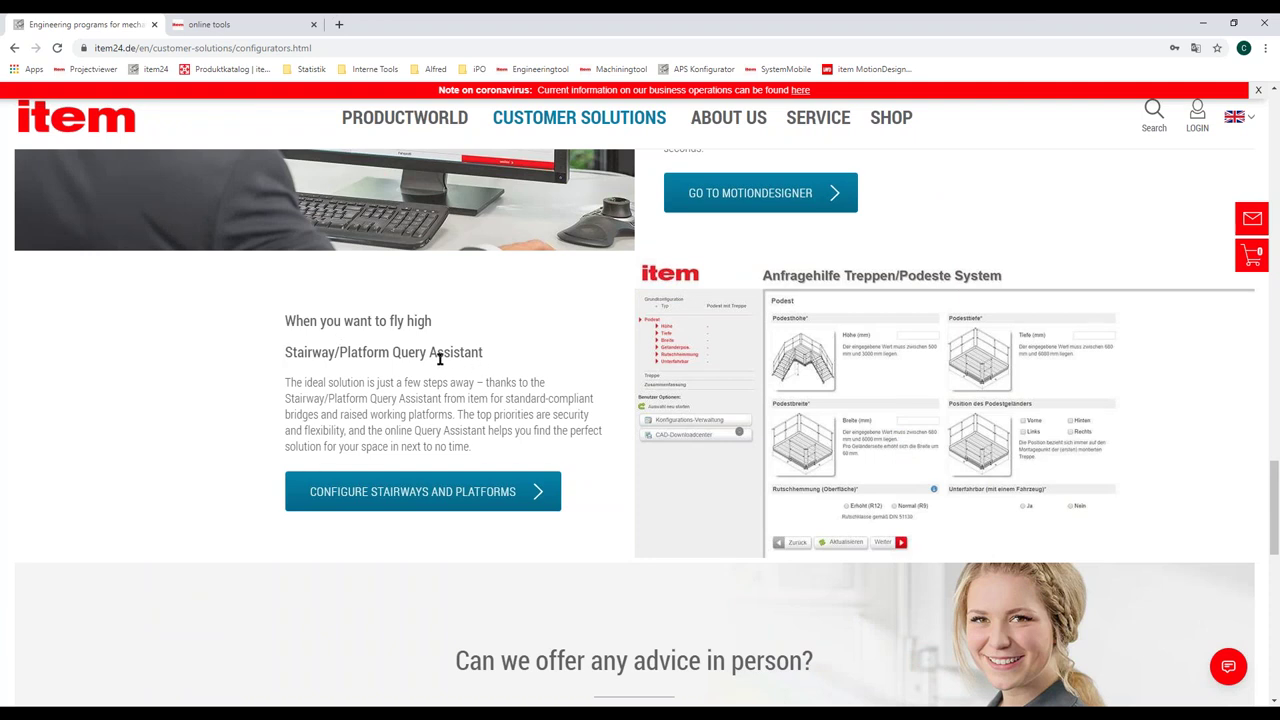
scroll(531, 366, "up", 3)
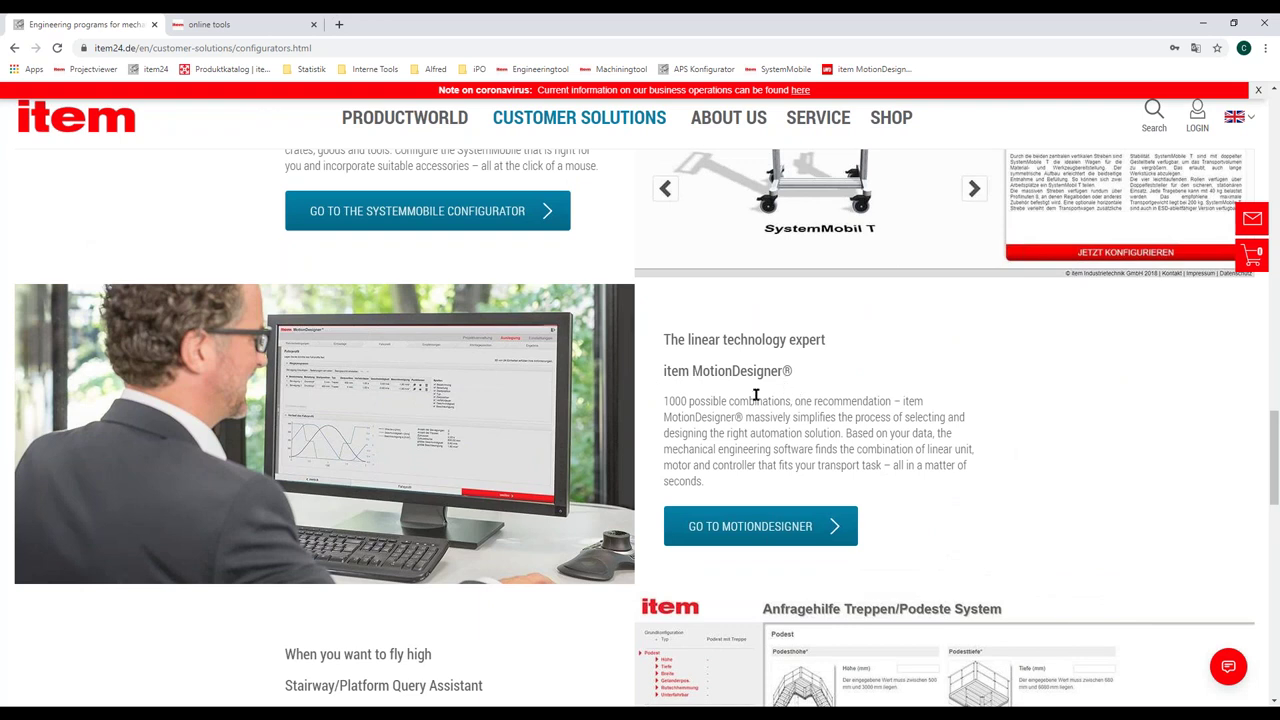
scroll(756, 395, "up", 3)
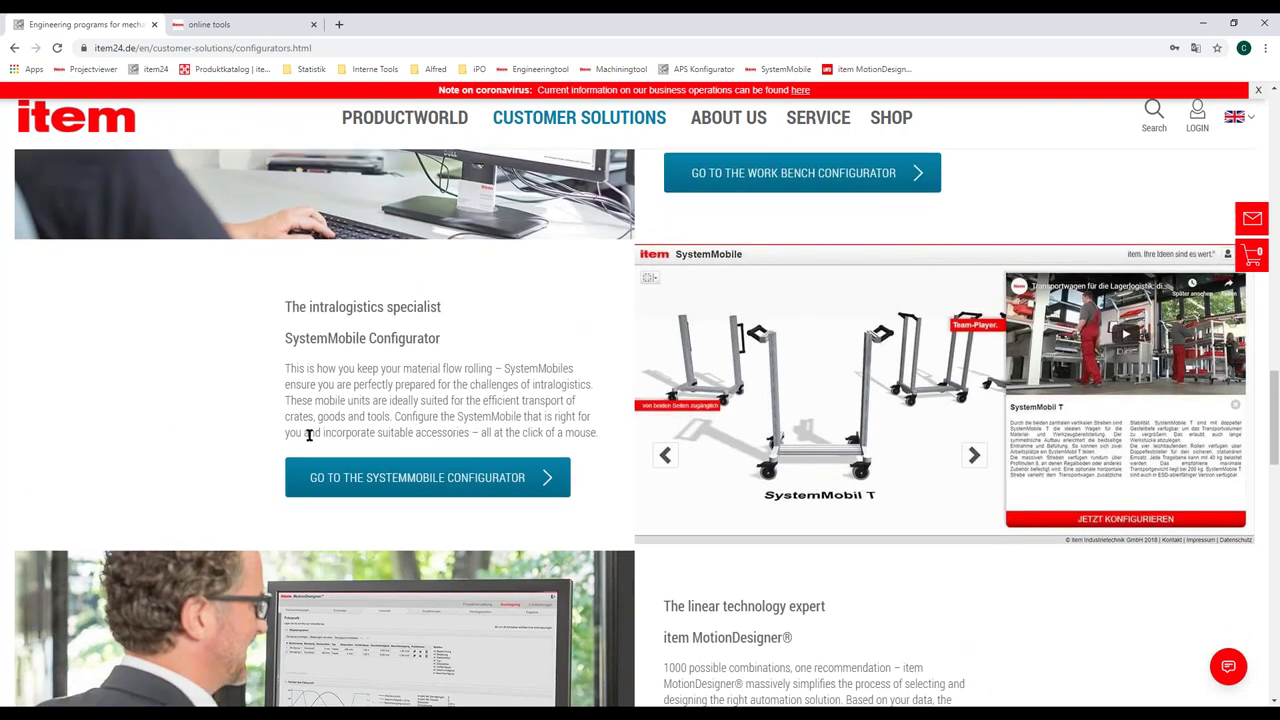
scroll(528, 459, "up", 3)
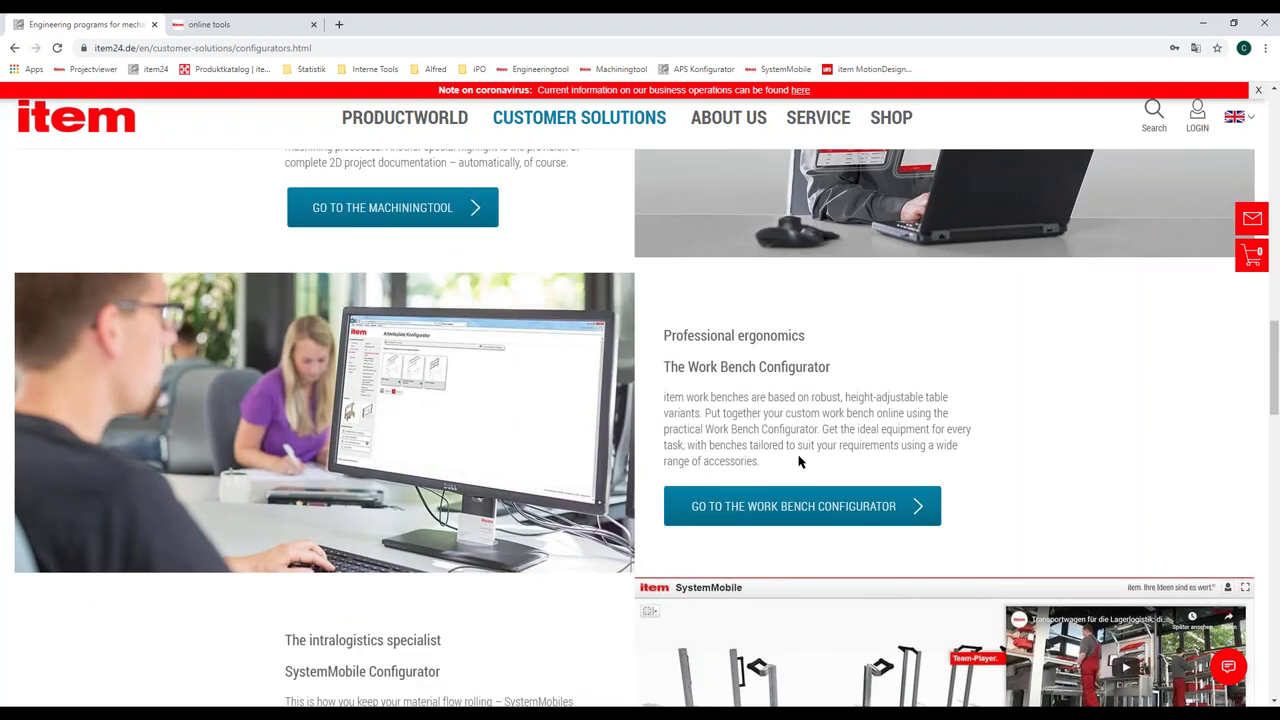
scroll(700, 465, "up", 3)
scroll(429, 471, "up", 2)
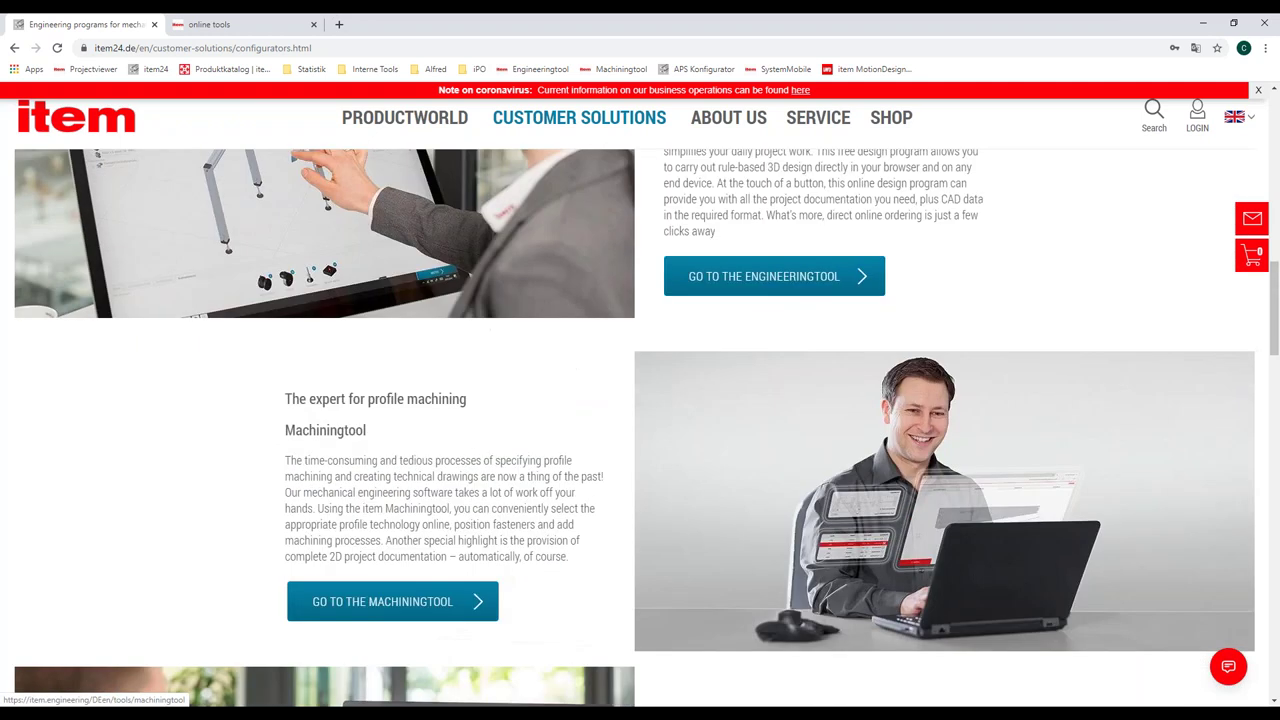
scroll(429, 448, "up", 3)
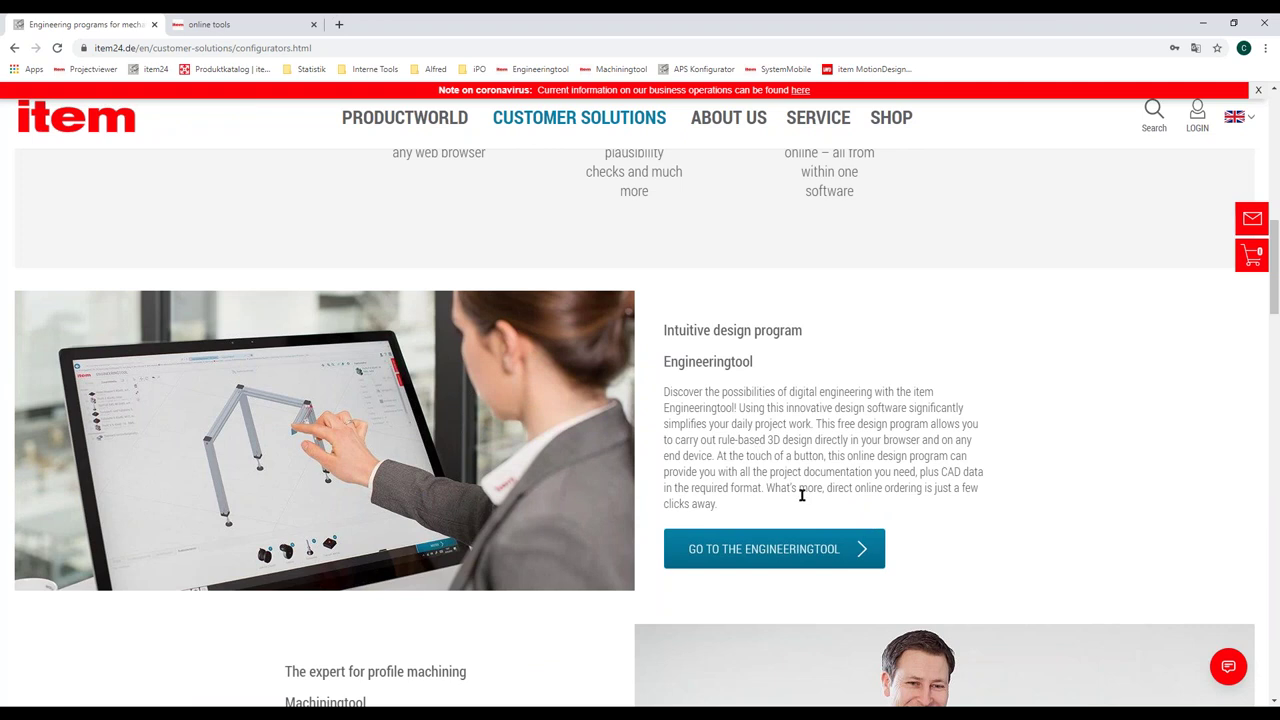
left_click(783, 553)
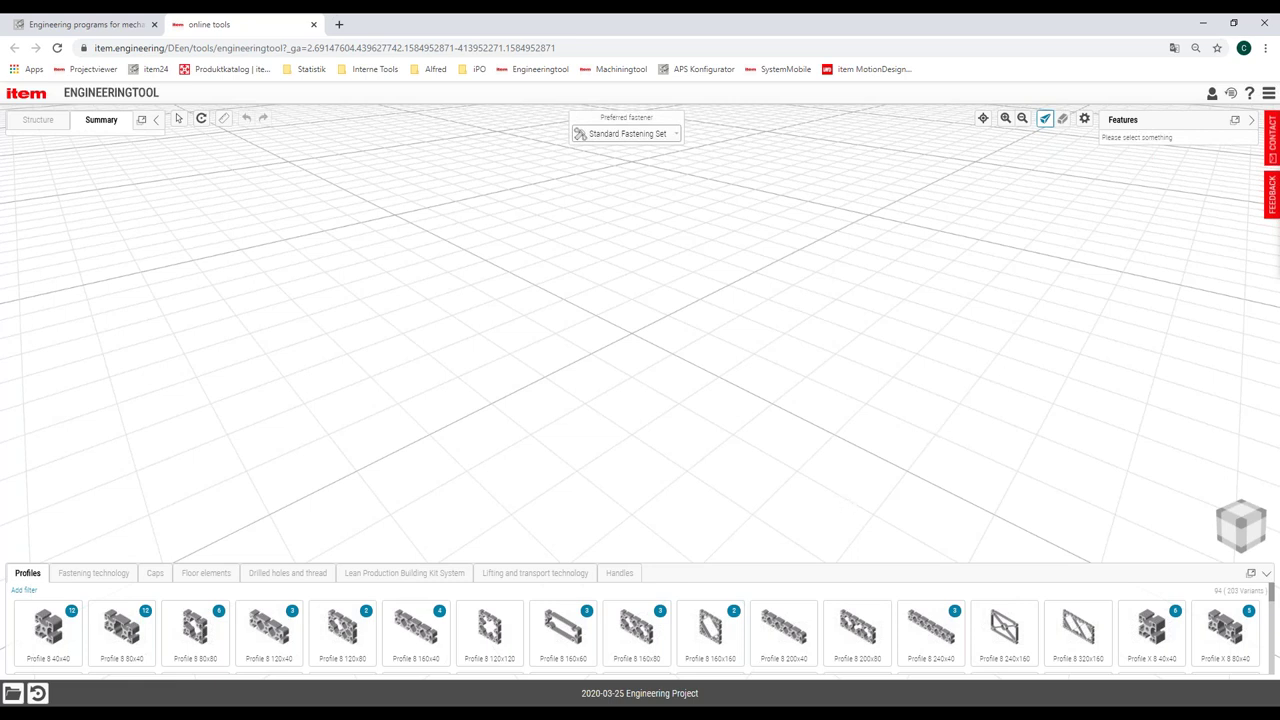
Review the annotated User Interface overview in the Engineeringtool's help information and close it
left_click(1231, 95)
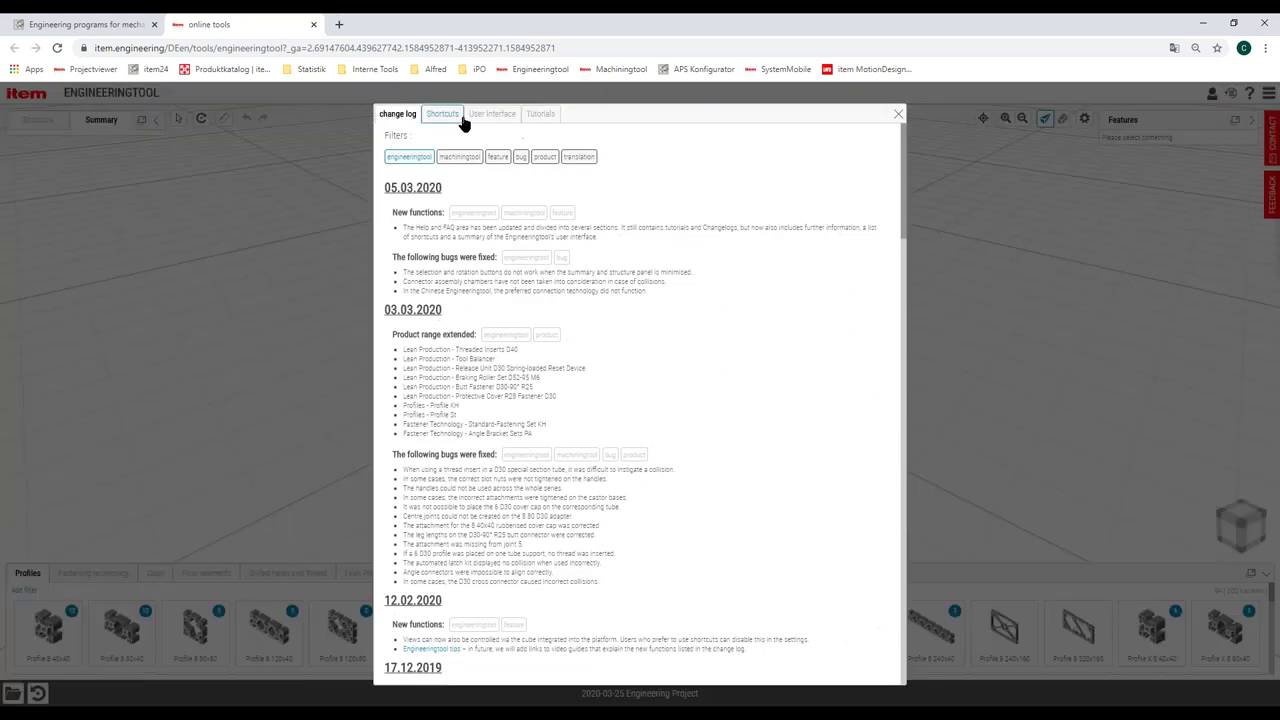
left_click(505, 115)
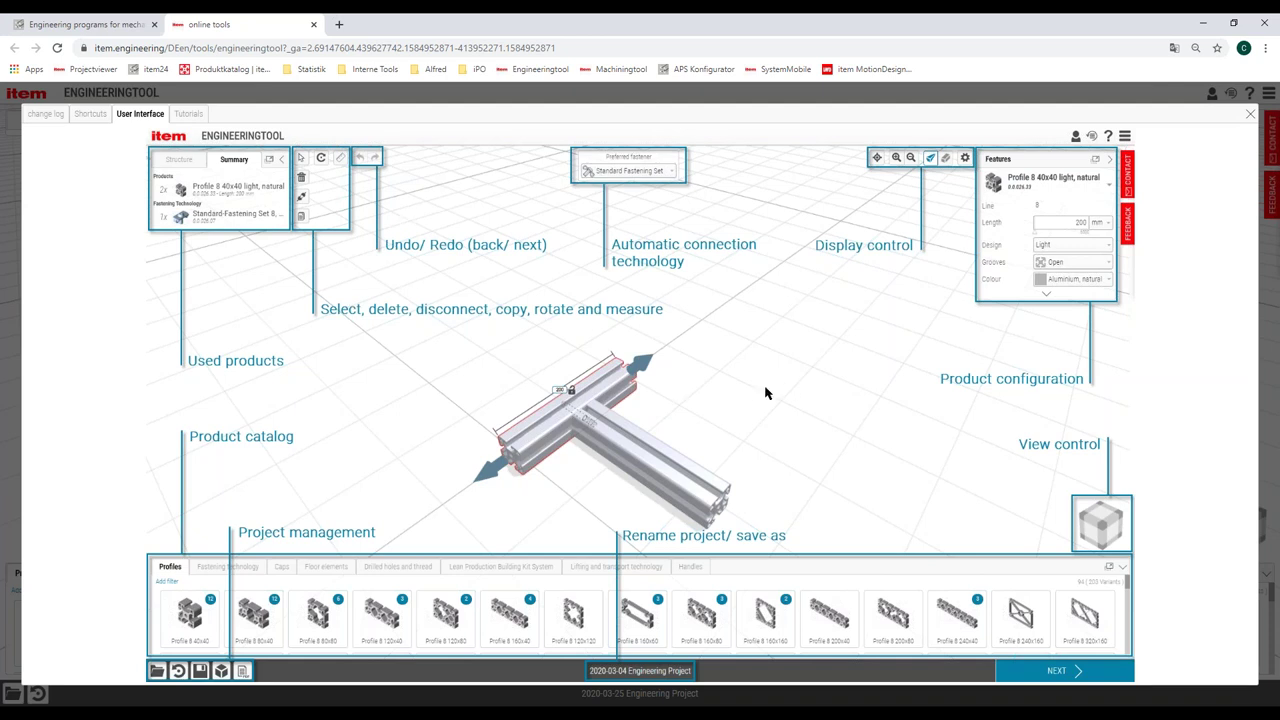
left_click(1251, 117)
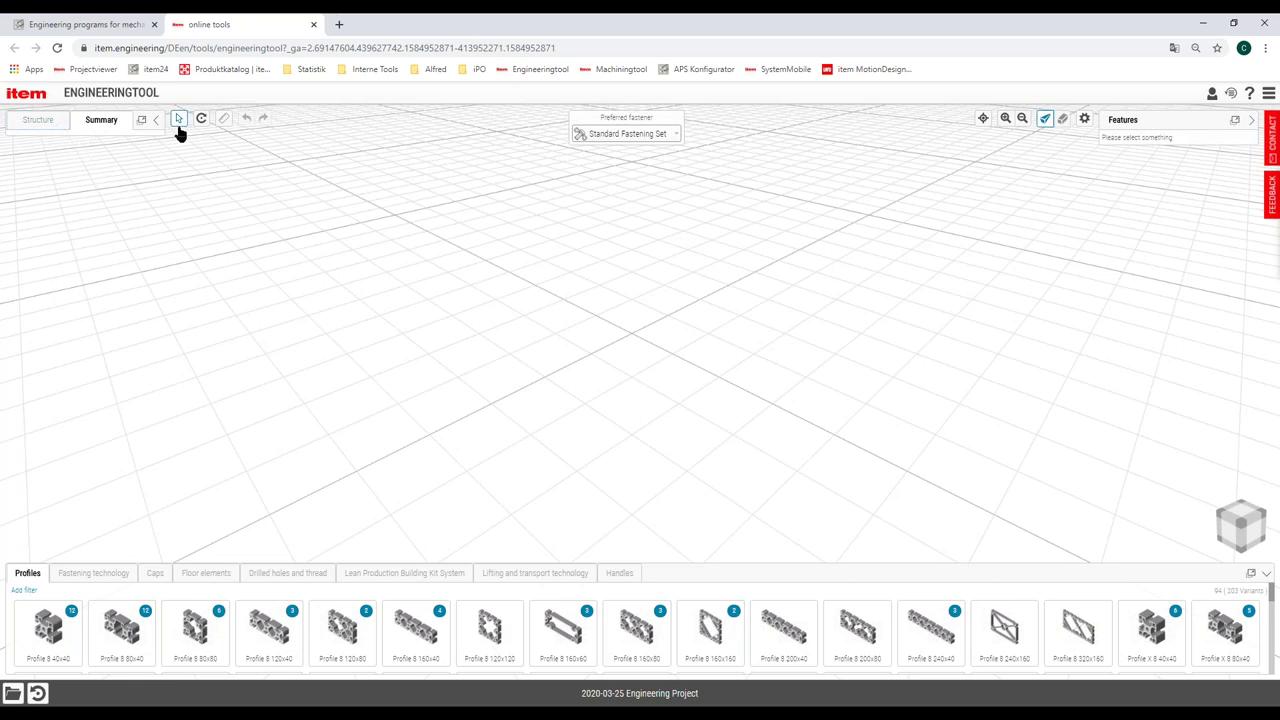
Set the preferred fastener to None so no connection technology is added automatically
left_click(636, 136)
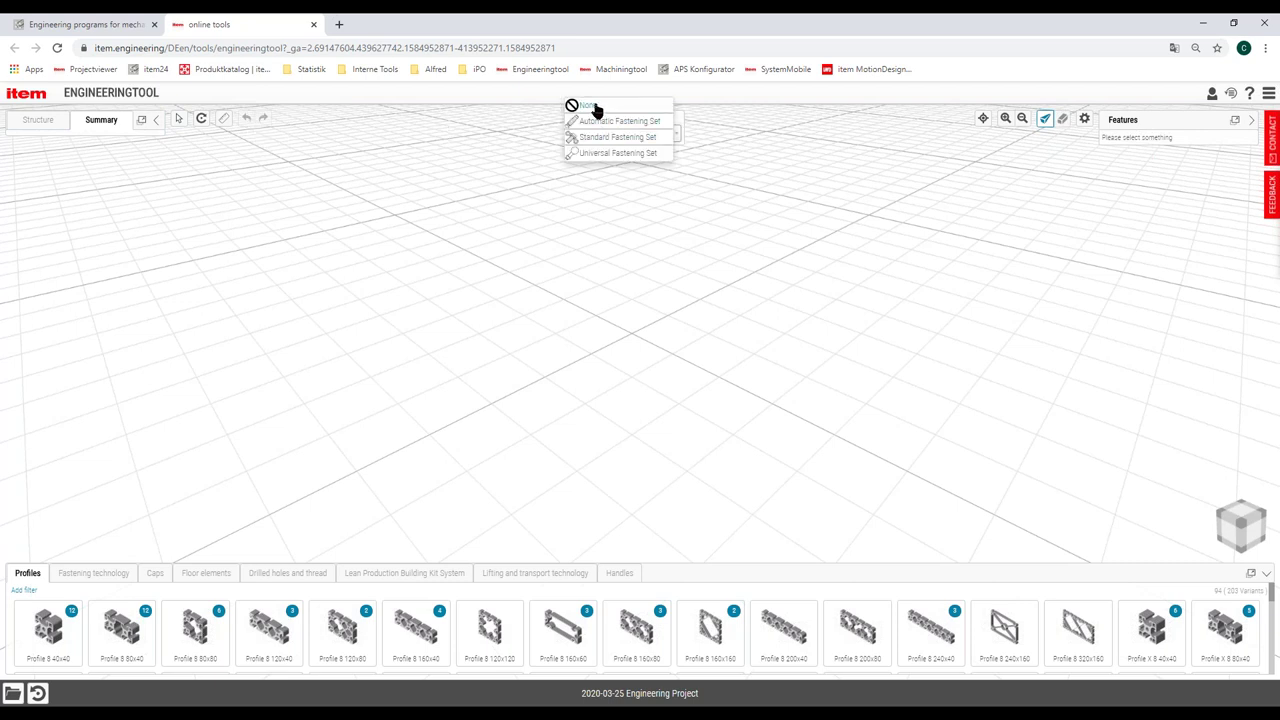
left_click(592, 107)
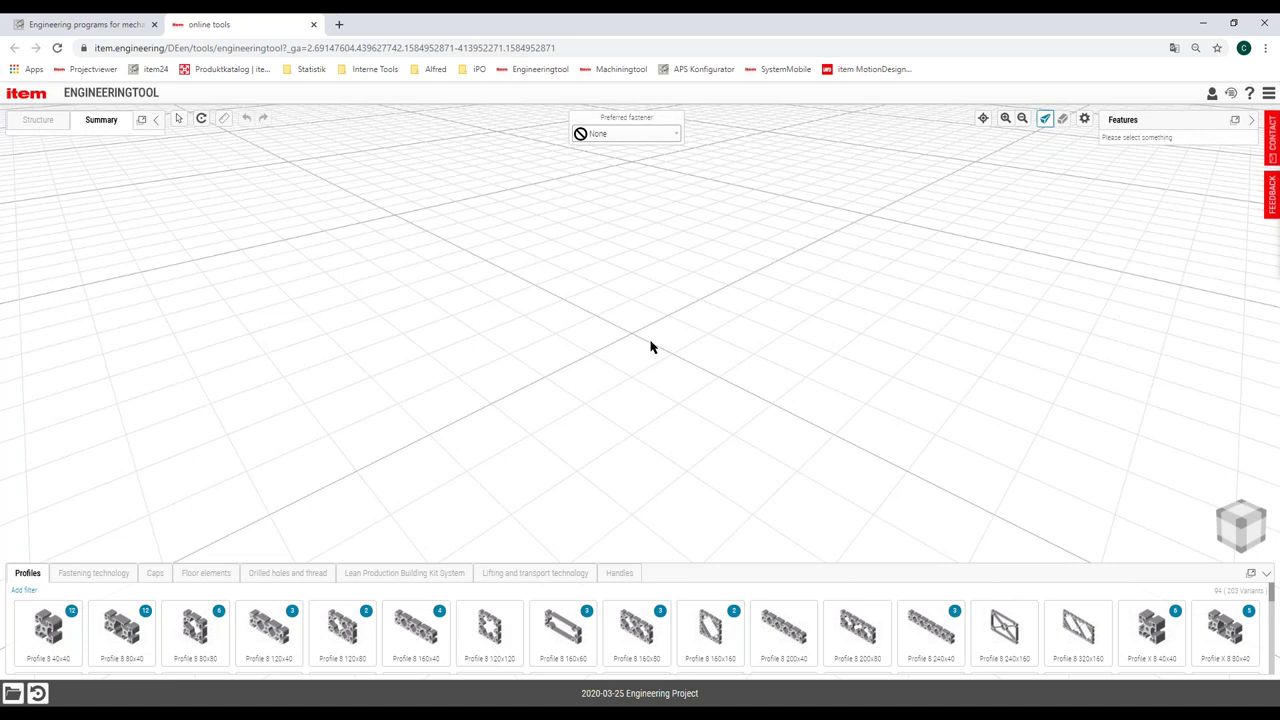
left_click_drag(663, 317, 643, 332)
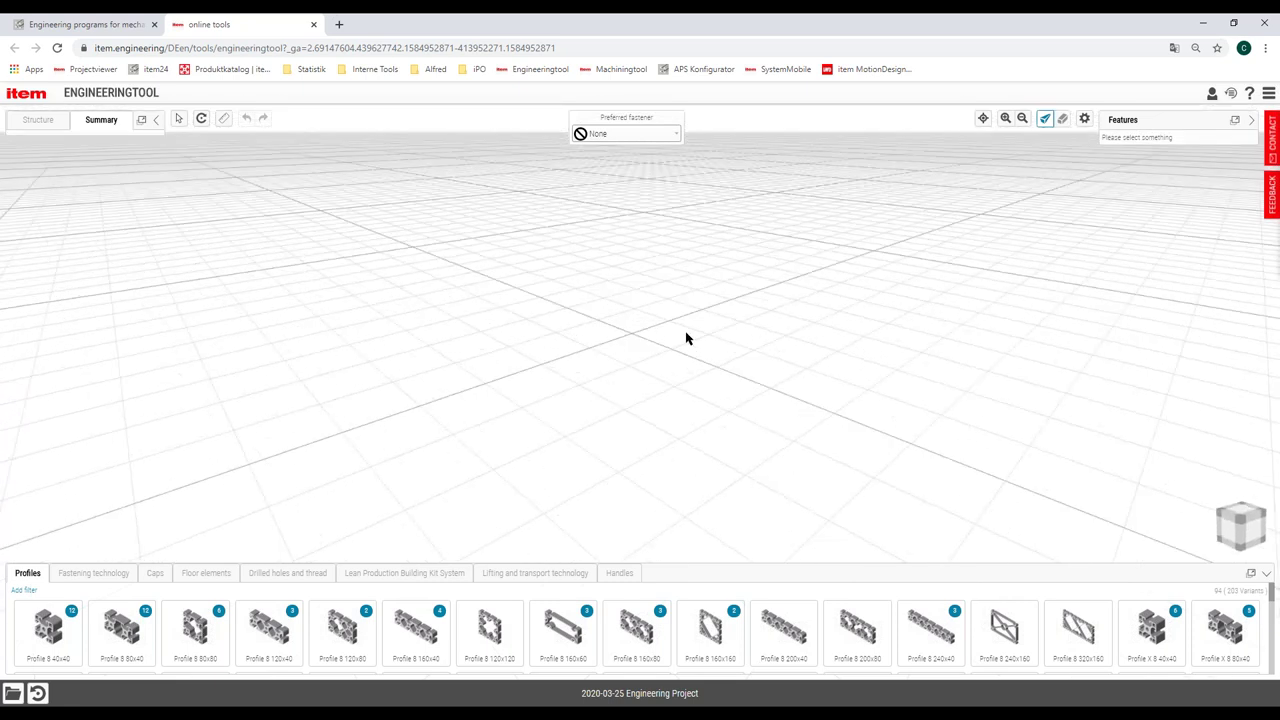
Place a Profile 8 80x40 near the centre of the grid, replacing the first one inserted
left_click(126, 643)
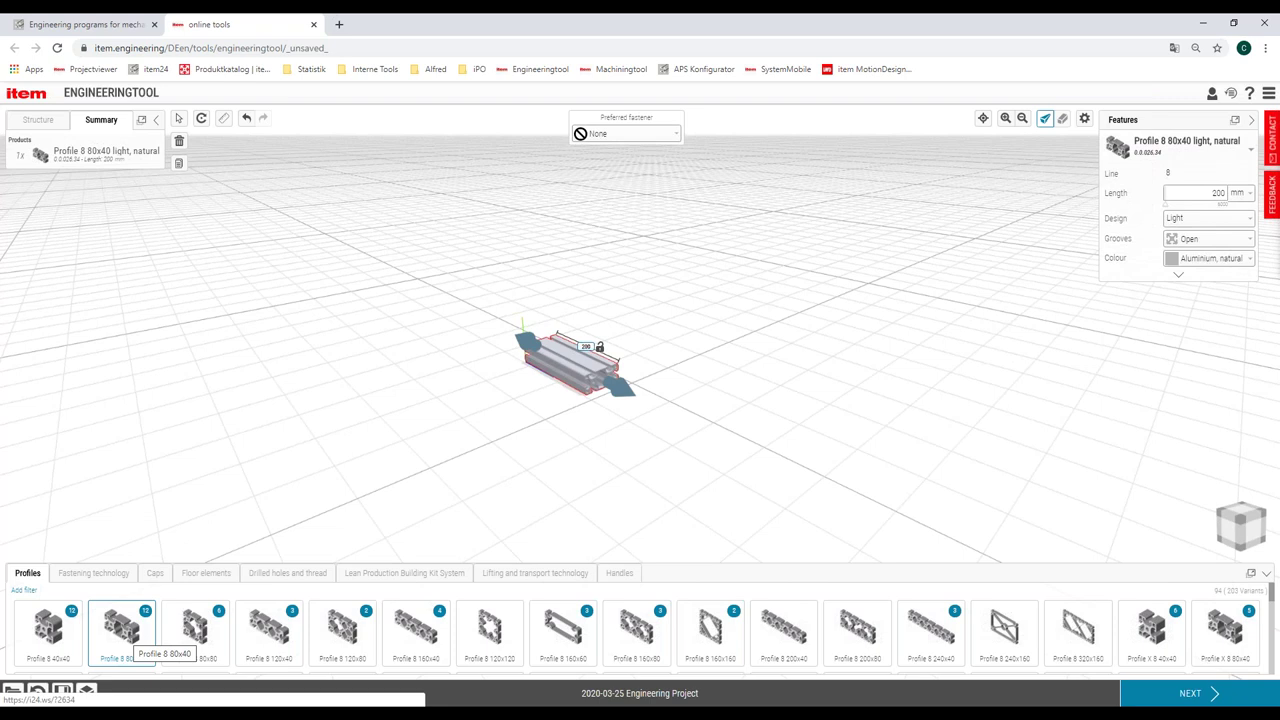
key("Delete")
left_click_drag(122, 640, 623, 331)
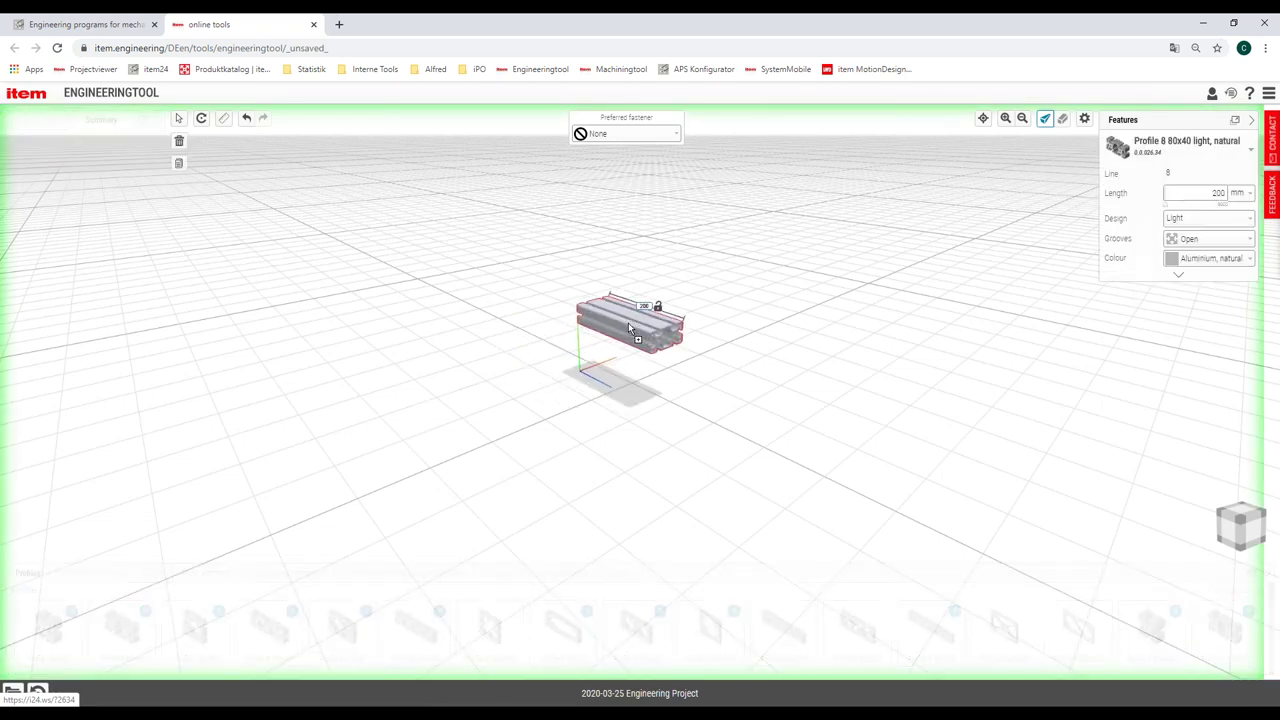
left_click_drag(628, 322, 628, 322)
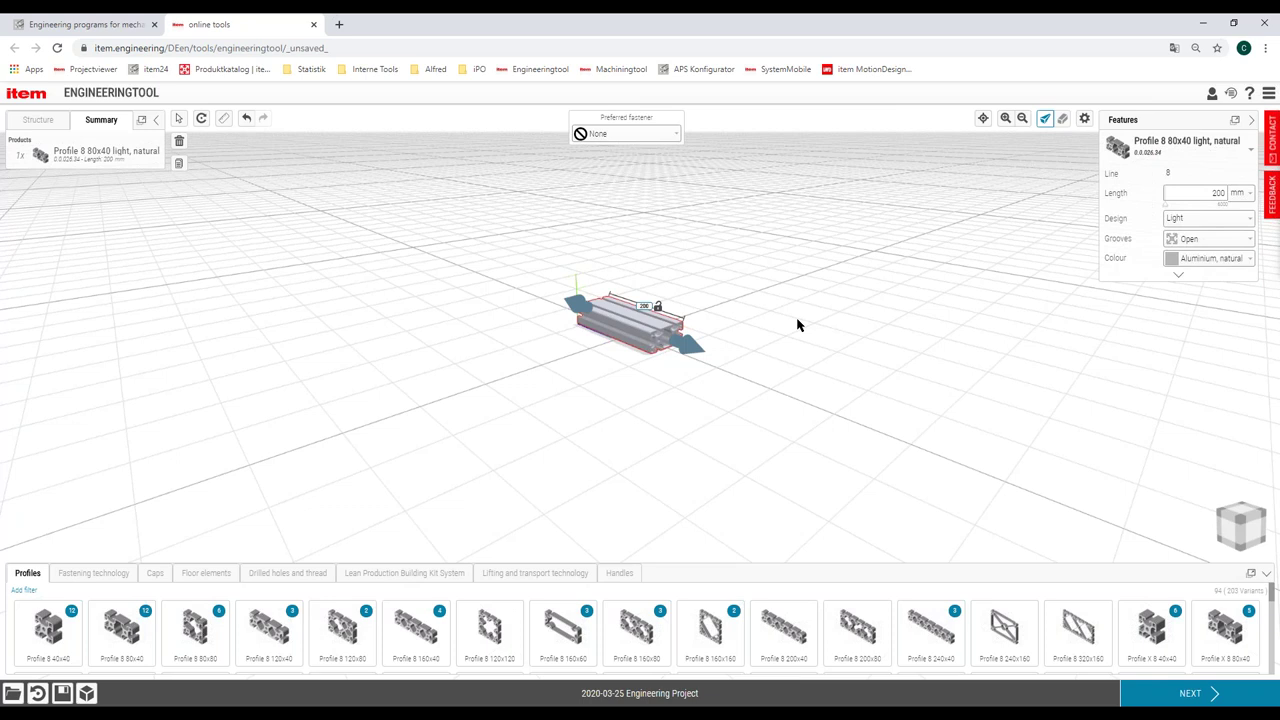
Stretch the profile from its front end to a length of about 228 mm
mouse_move(771, 323)
left_mouse_down()
mouse_move(541, 326)
mouse_move(762, 328)
left_mouse_up()
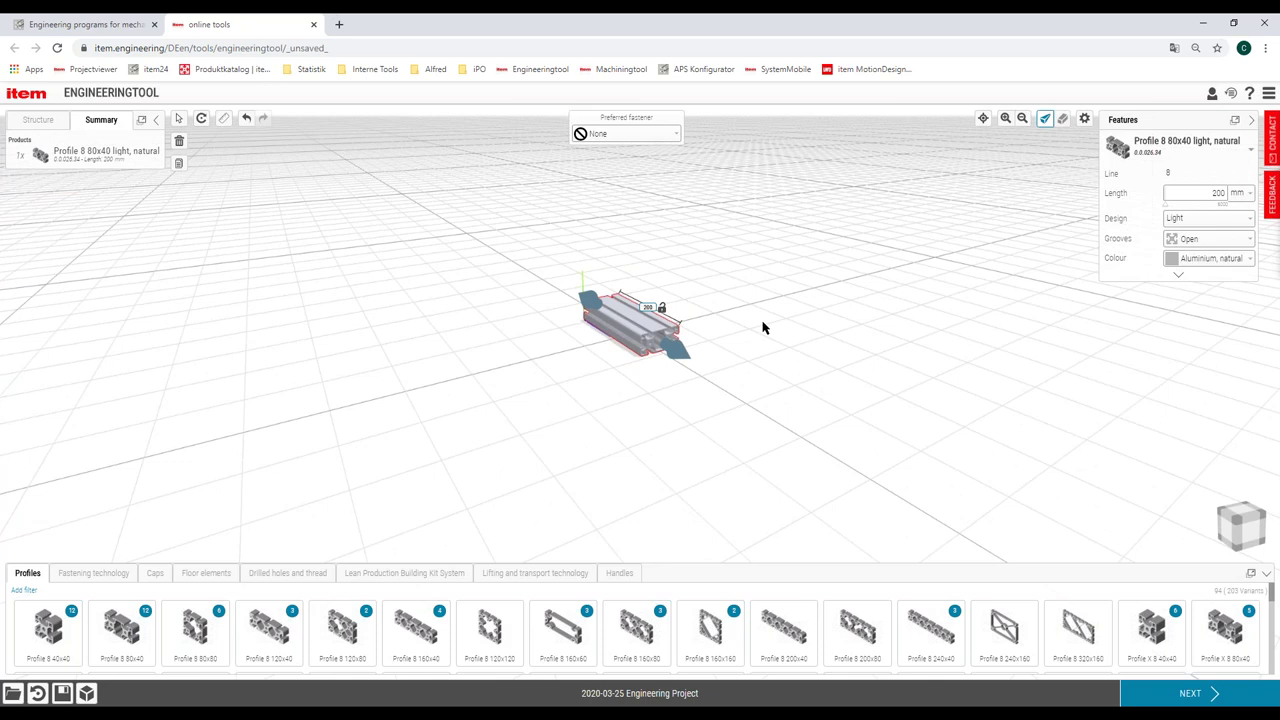
left_click_drag(746, 326, 537, 327)
left_click_drag(643, 321, 727, 321)
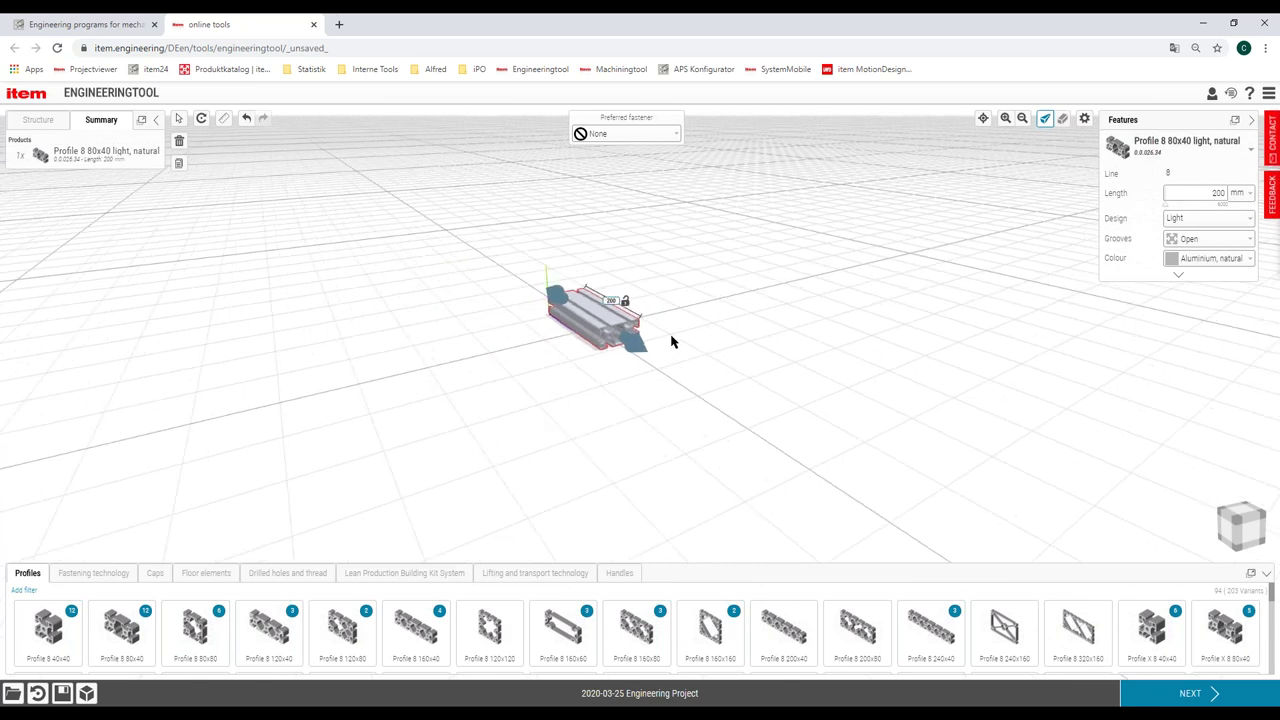
scroll(667, 353, "up", 5)
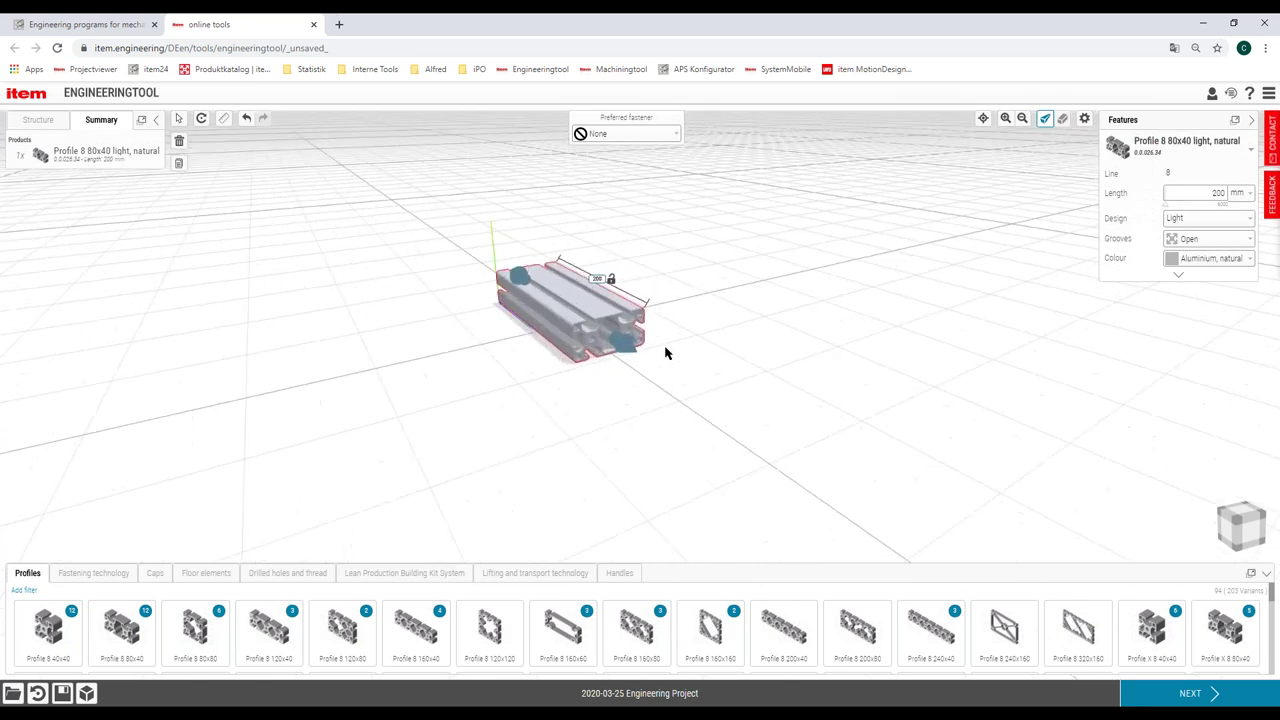
scroll(667, 353, "down", 3)
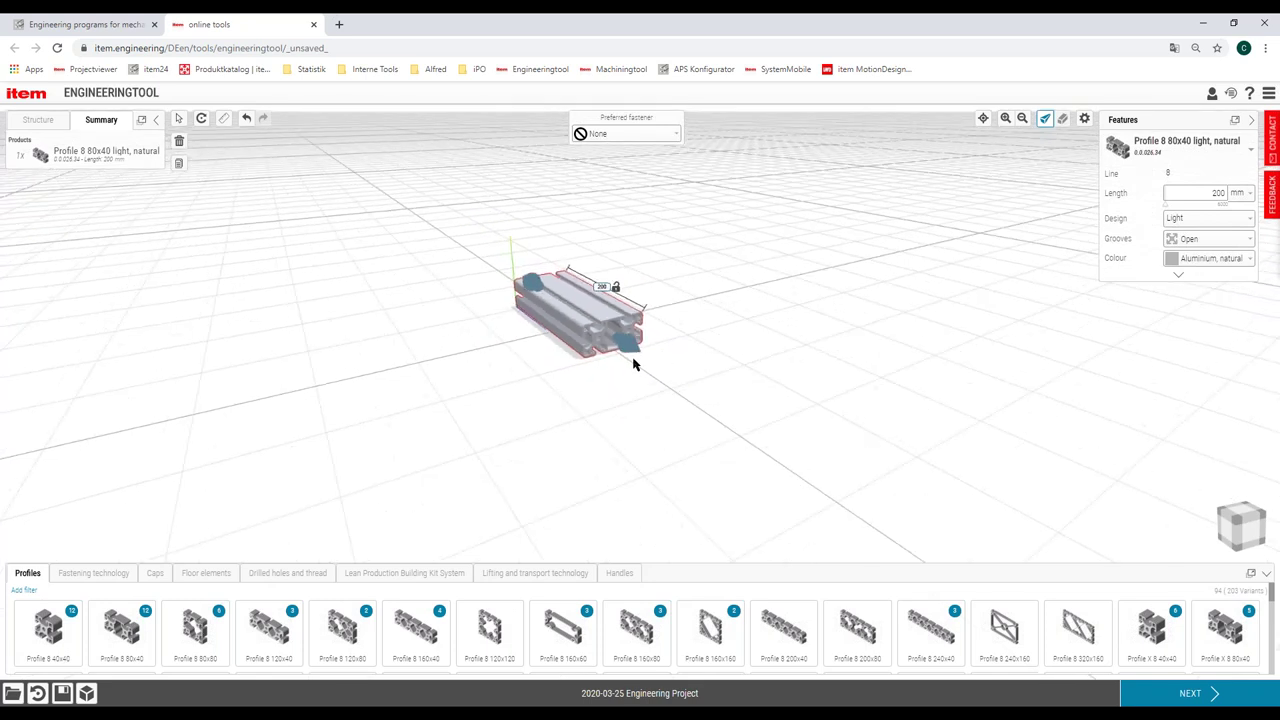
scroll(628, 350, "up", 3)
scroll(628, 350, "up", 2)
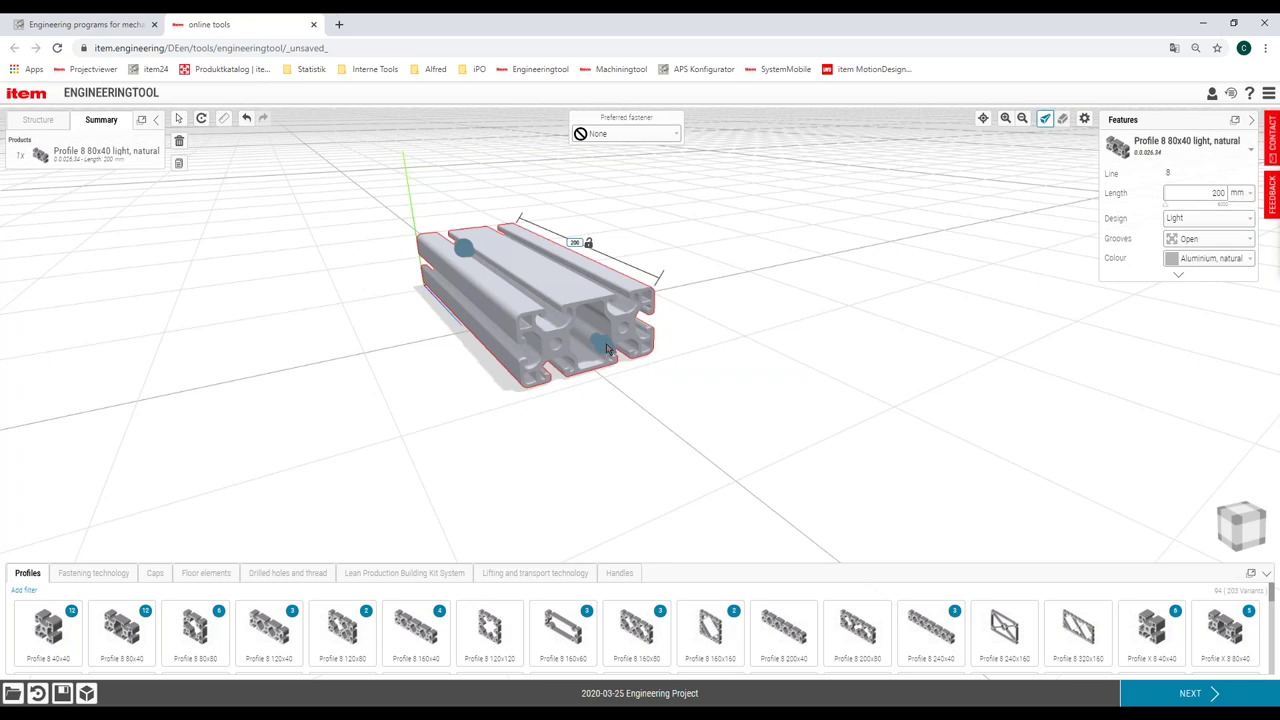
left_click_drag(608, 349, 617, 411)
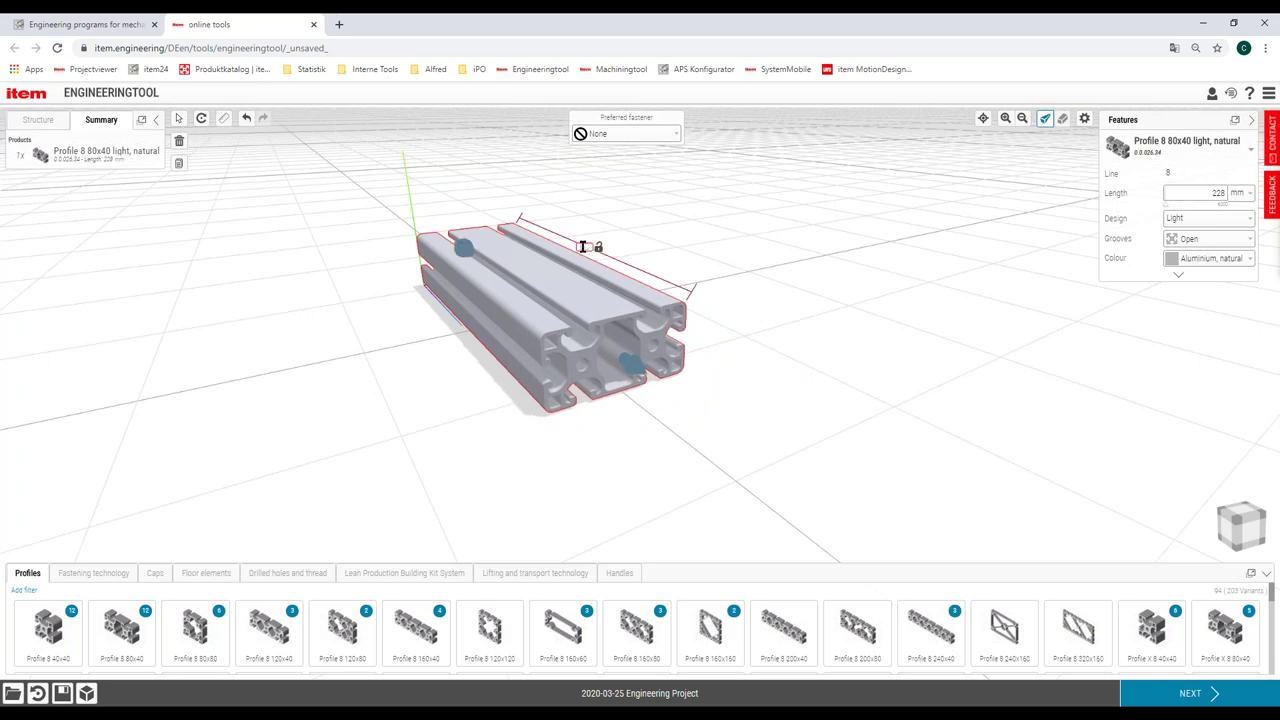
Set the profile's length to 250 mm and unlock the length dimension
double_click(1218, 192)
left_click(588, 246)
type("250")
key("Return")
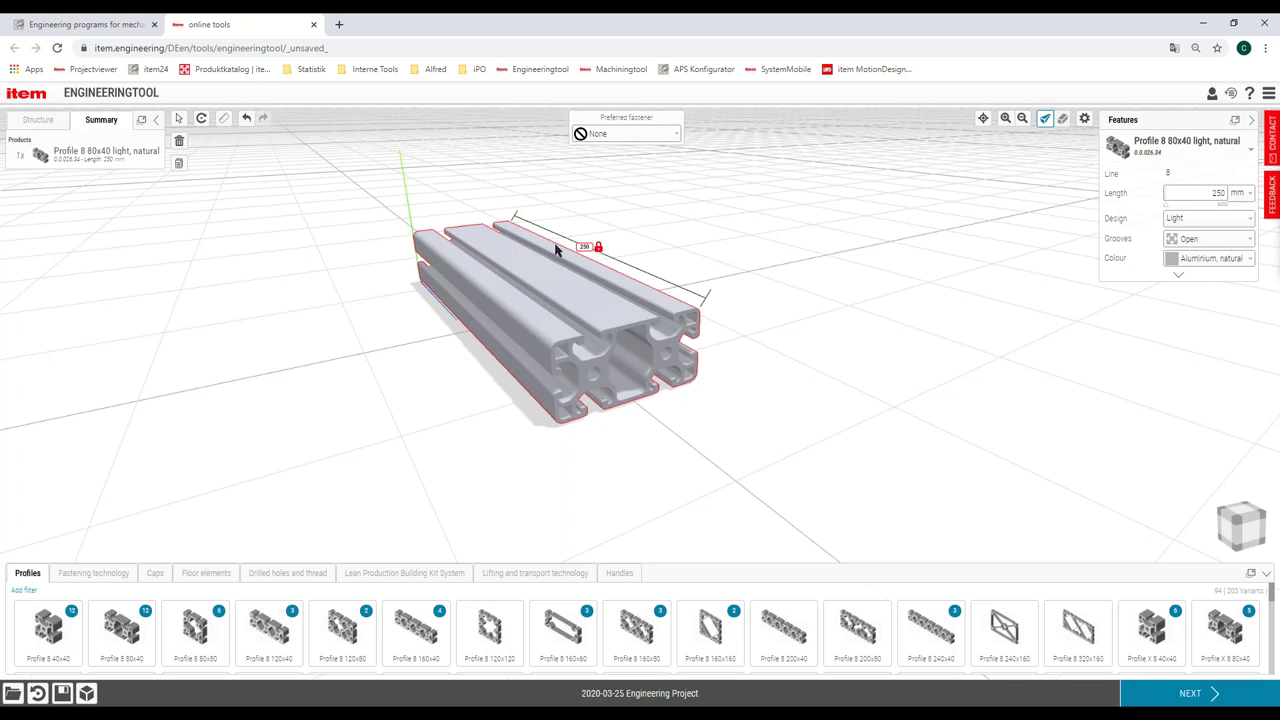
left_click(598, 246)
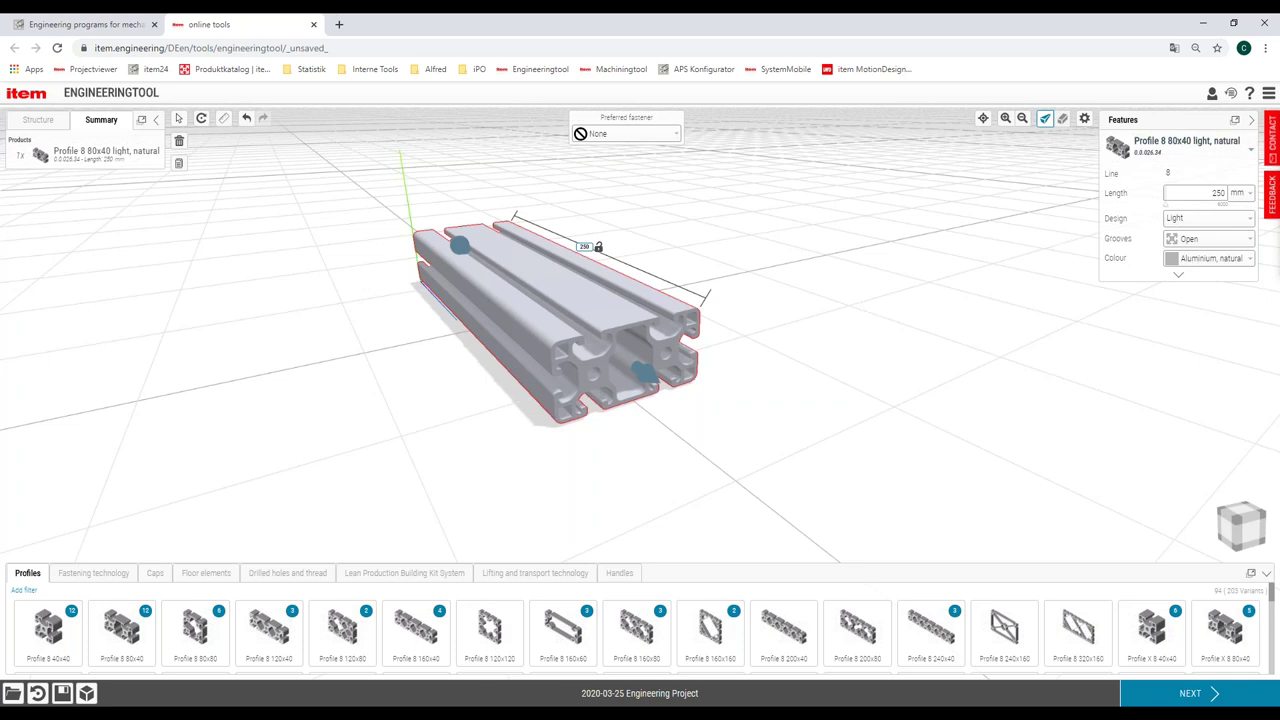
Try the Standard design and the 2 sides closed (90°) grooves on the profile, and delete it
left_click(1191, 221)
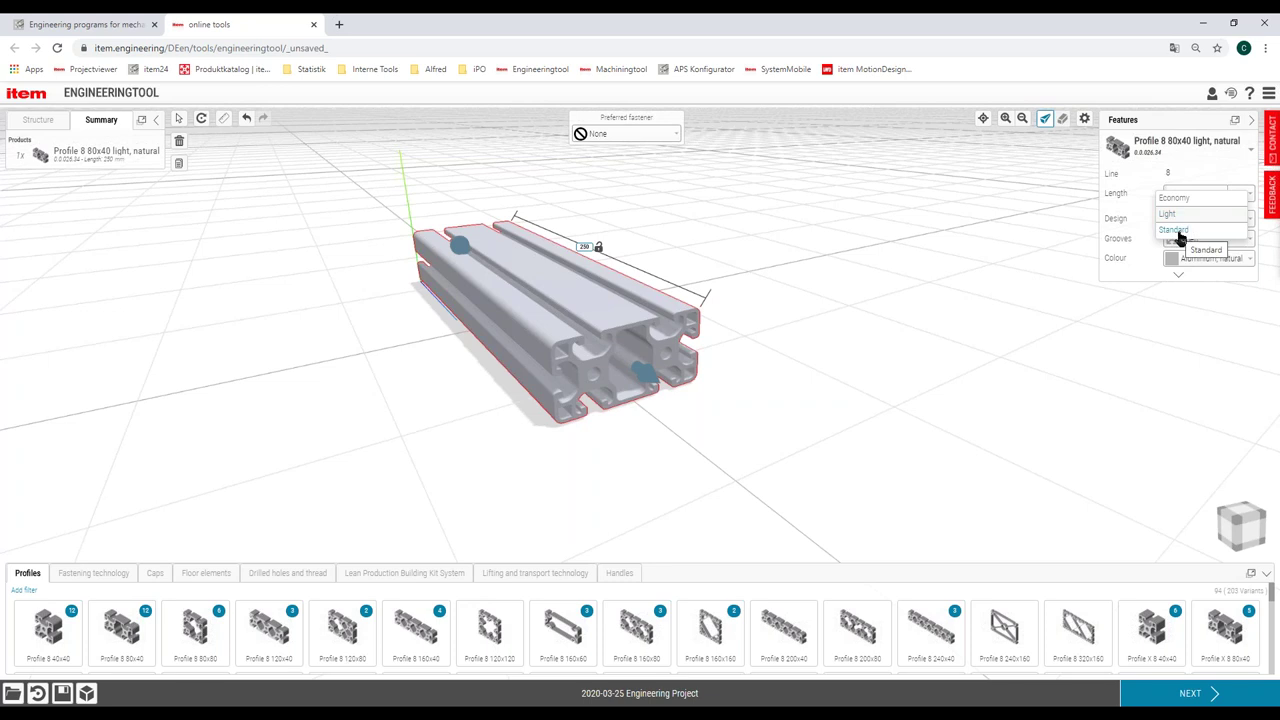
left_click(1179, 233)
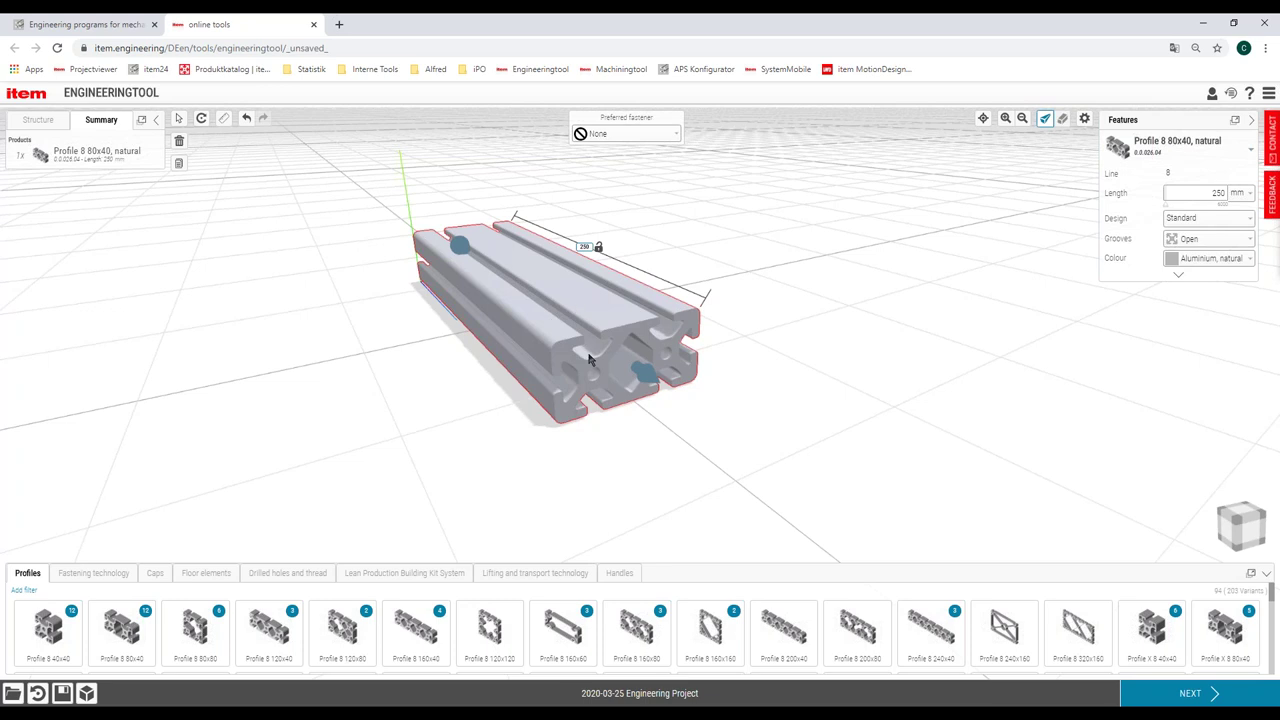
left_click(1199, 247)
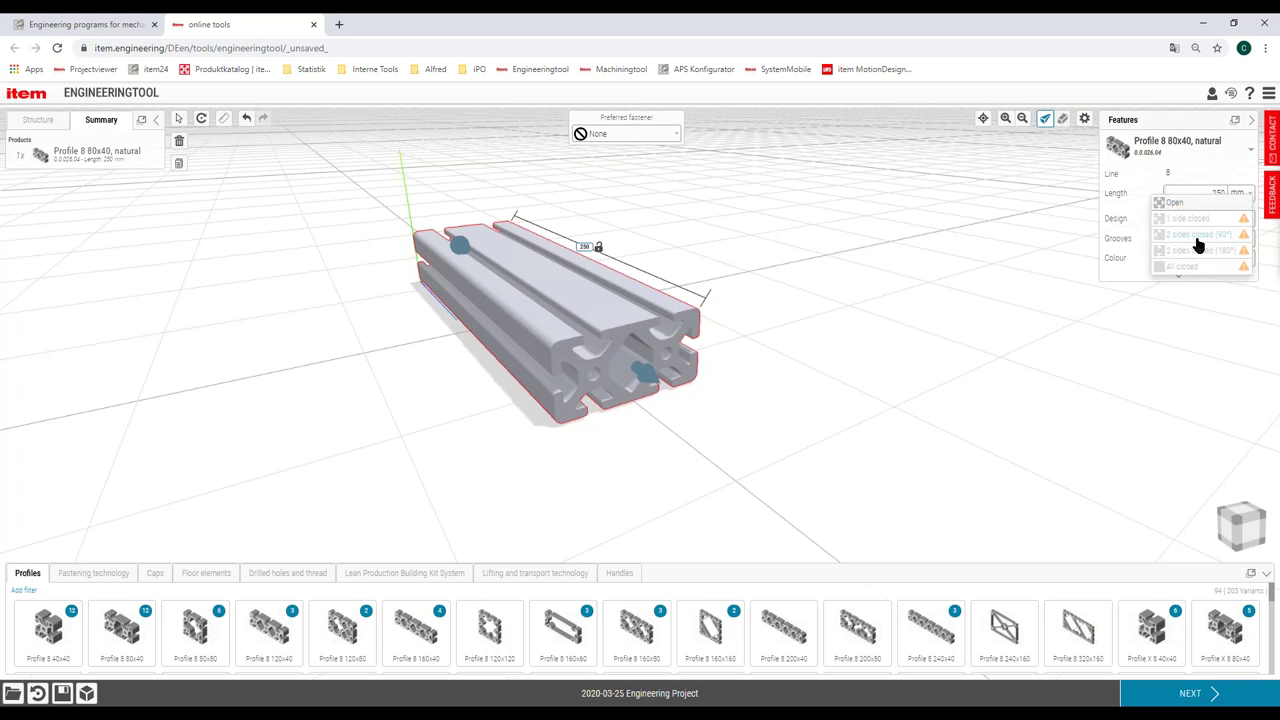
left_click(1188, 235)
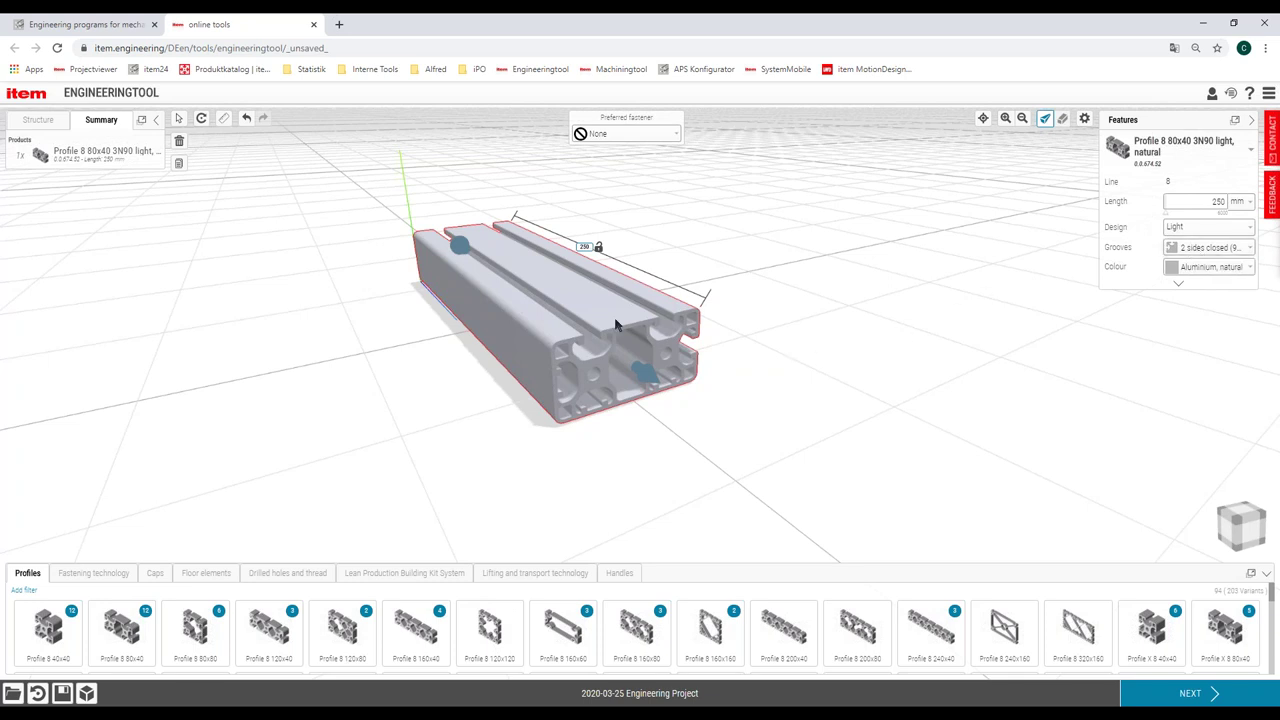
key("Delete")
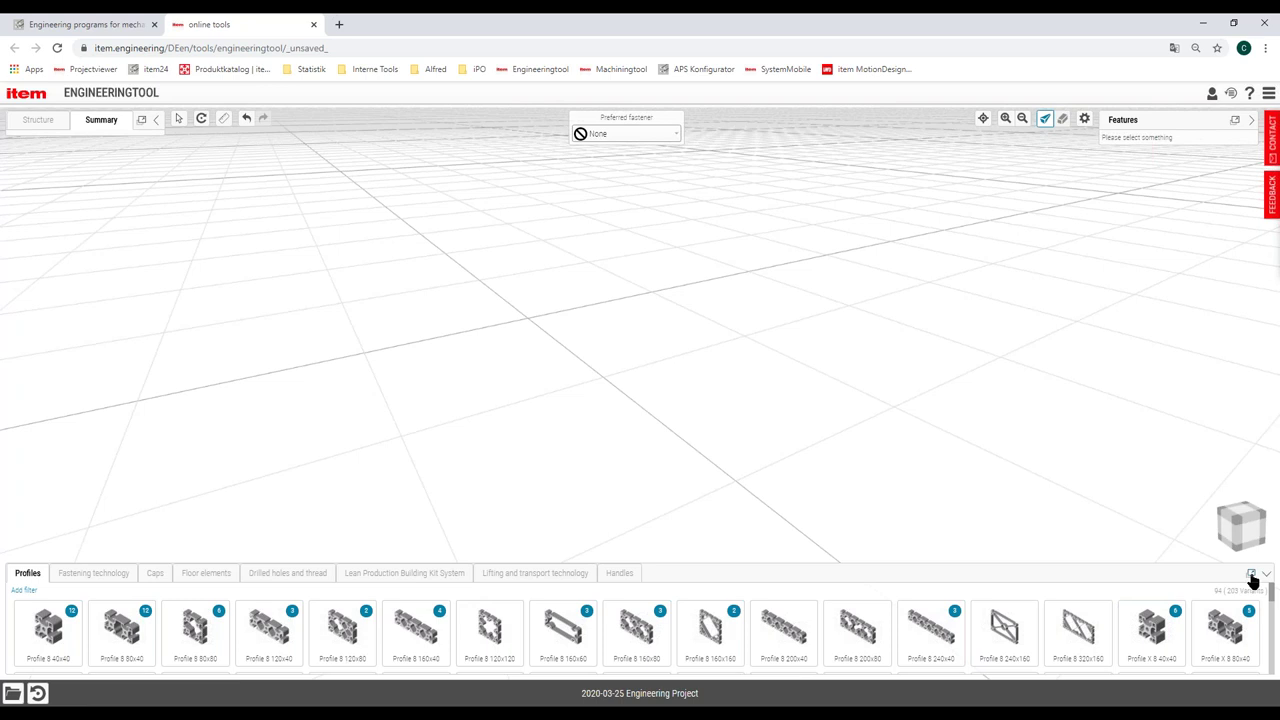
Filter the full profile catalog by rectangular shape, trying the grooves filter for two closed sides at 90° and removing it
left_click(26, 594)
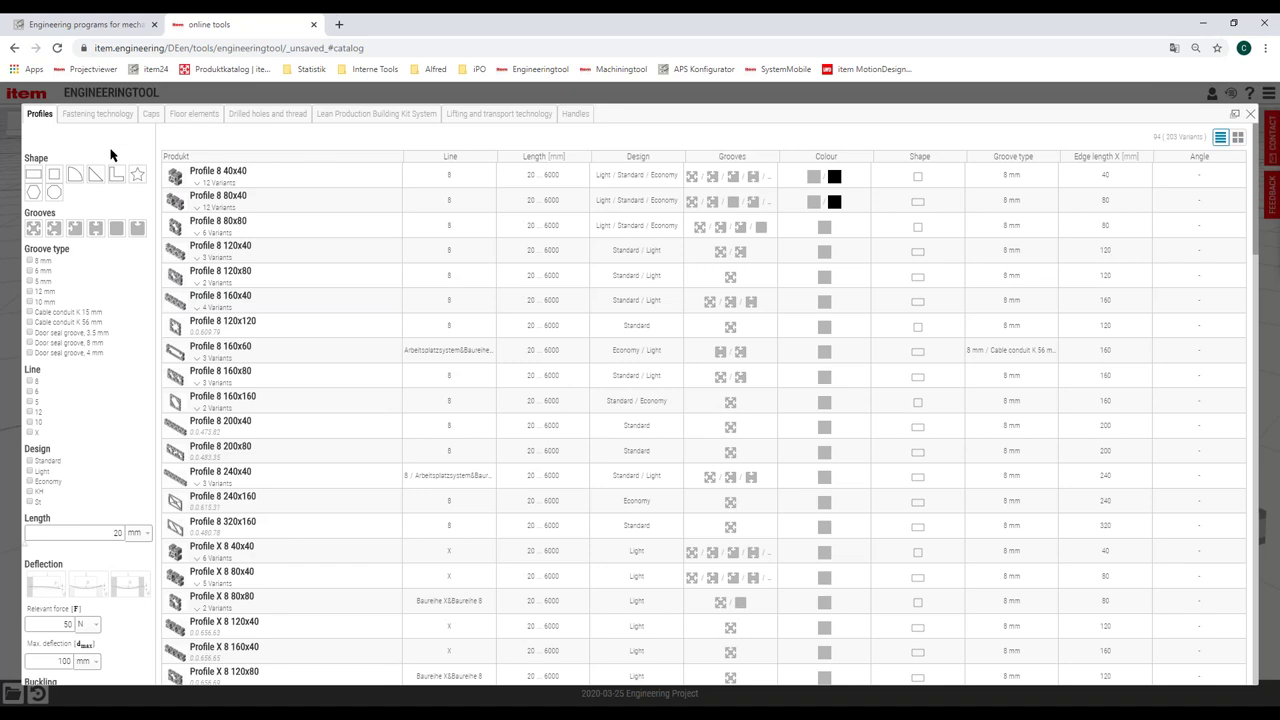
left_click(31, 179)
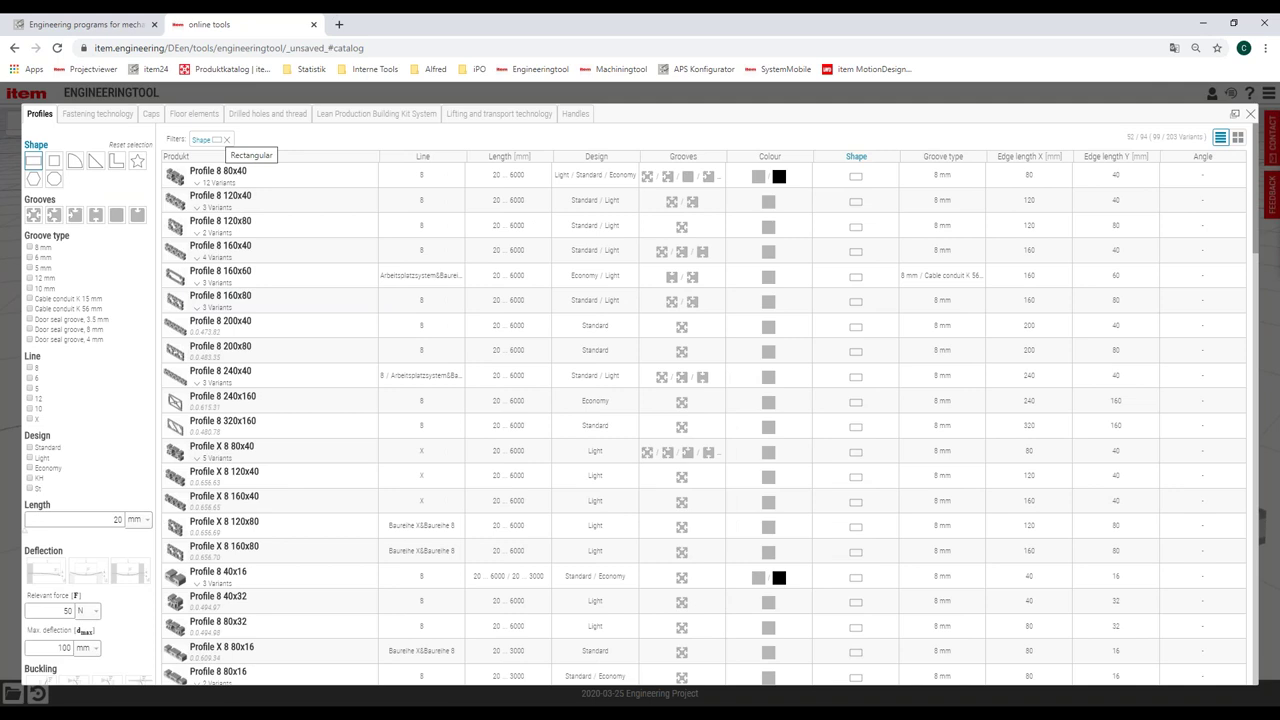
left_click(76, 222)
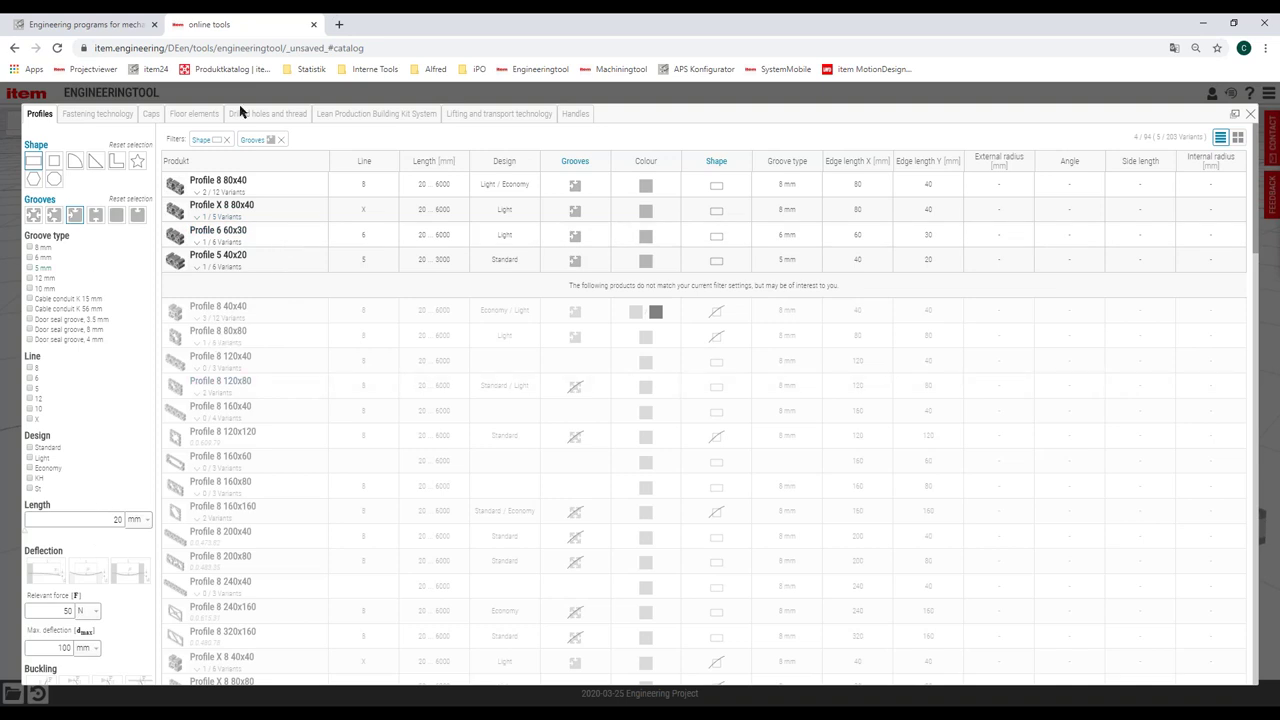
left_click(282, 141)
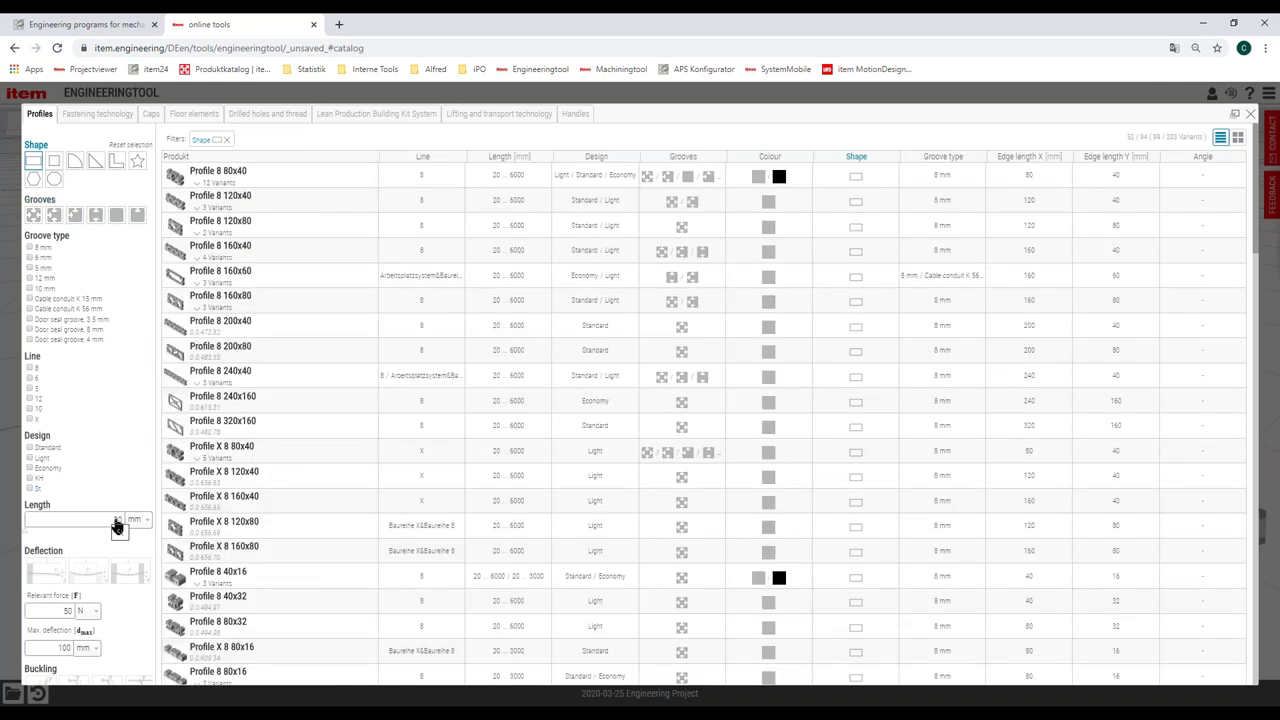
Filter the rectangular profiles by a length of 2500 mm and apply the first deflection load case
double_click(117, 519)
type("2500")
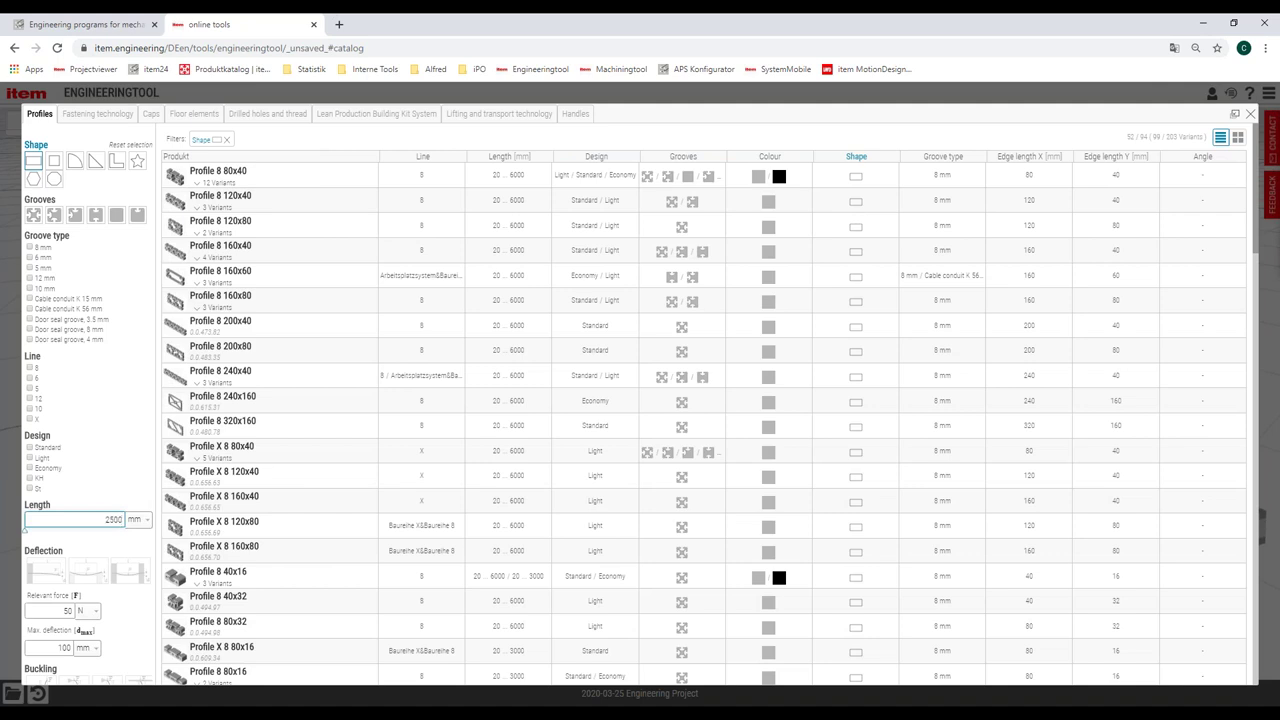
key("Return")
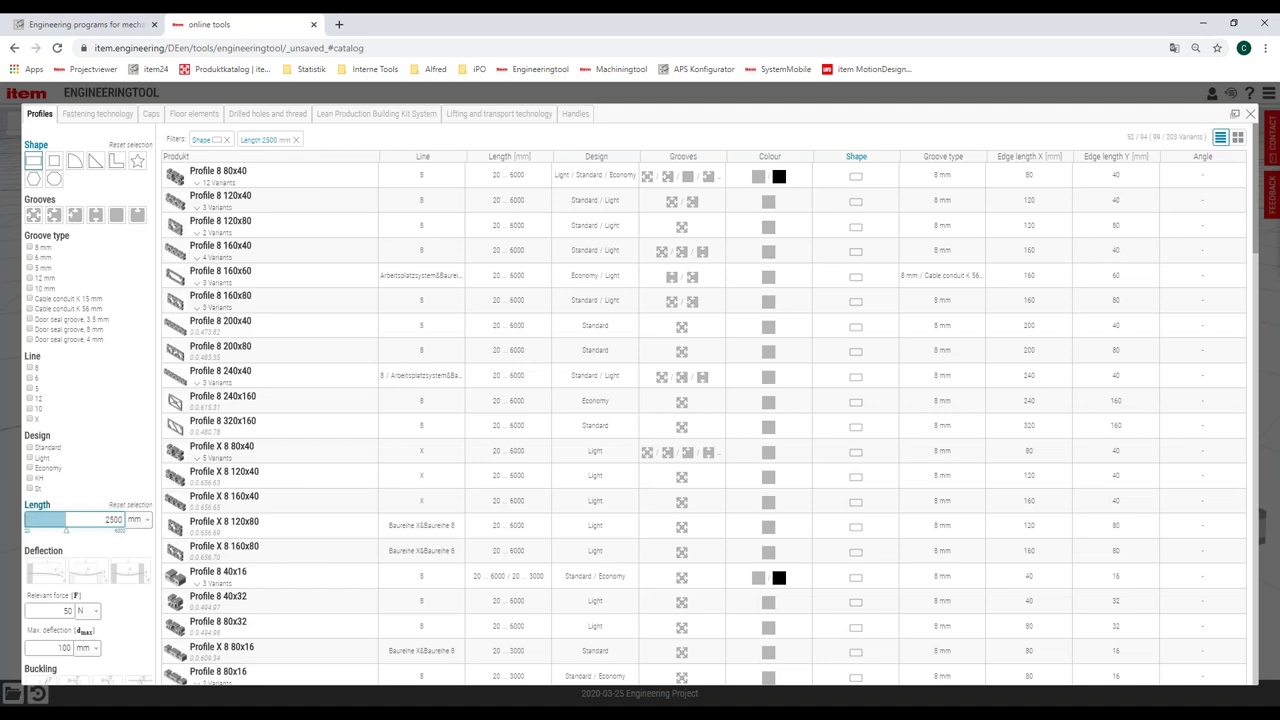
left_click(45, 572)
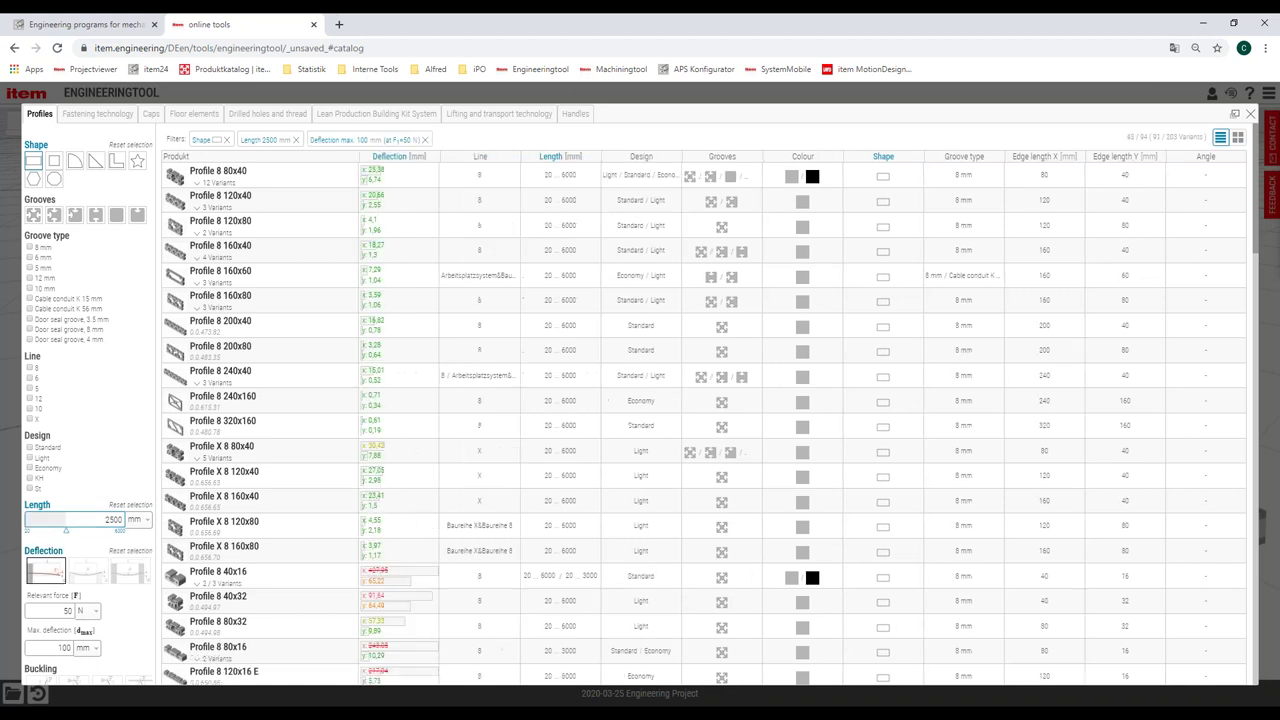
Set the deflection filter's relevant force to 3550 N and its maximum deflection to 10 mm
double_click(62, 612)
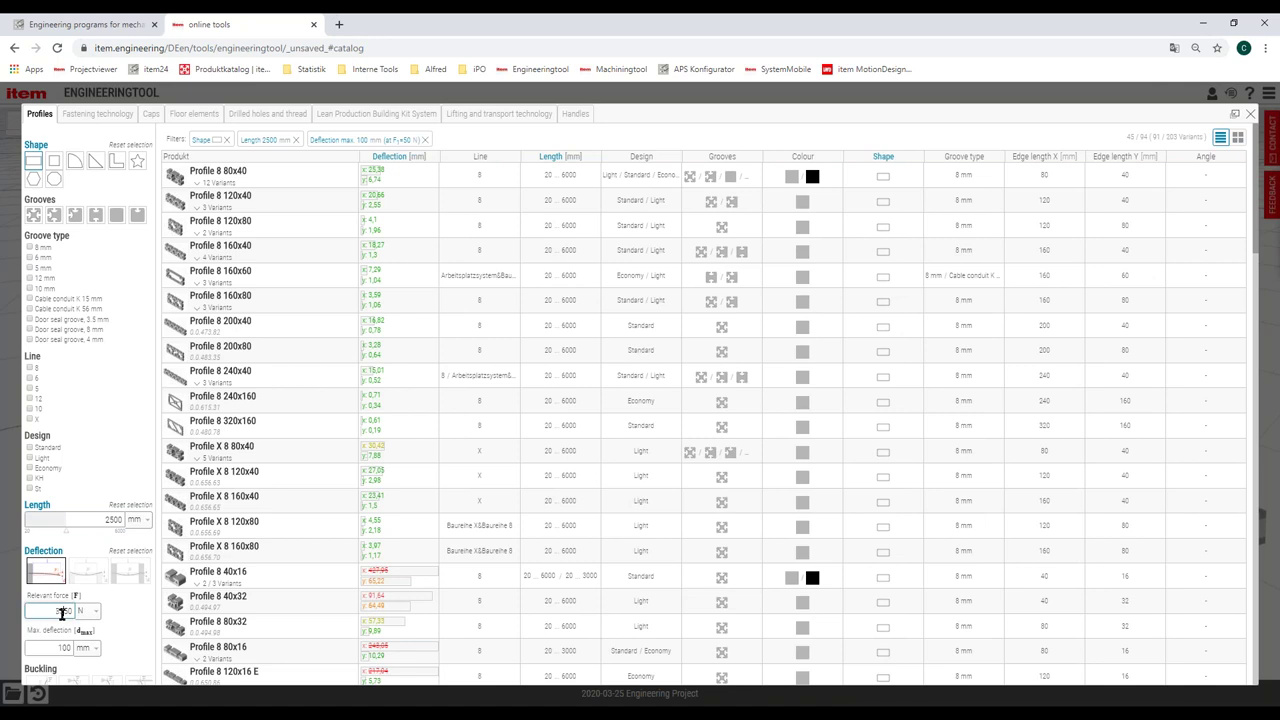
type("3550")
double_click(63, 649)
type("1")
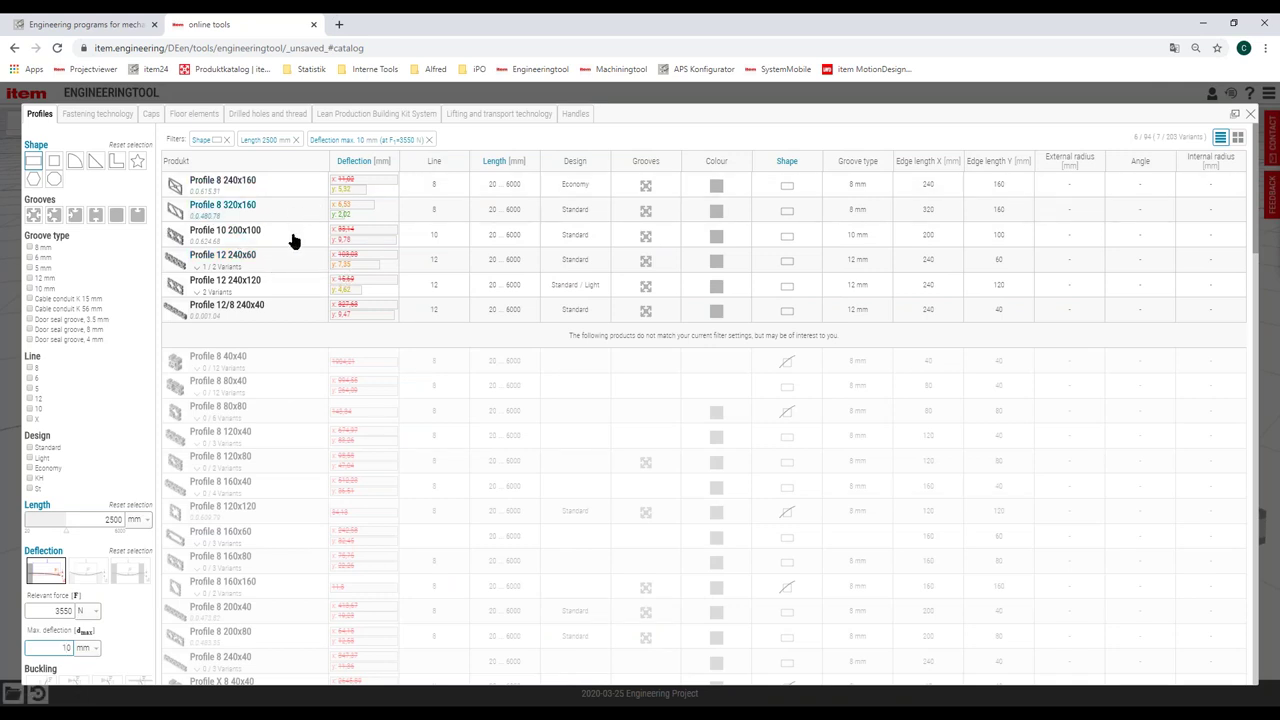
Show the variants of Profile 12 240x120, and remove the deflection, length and shape filters
left_click(198, 293)
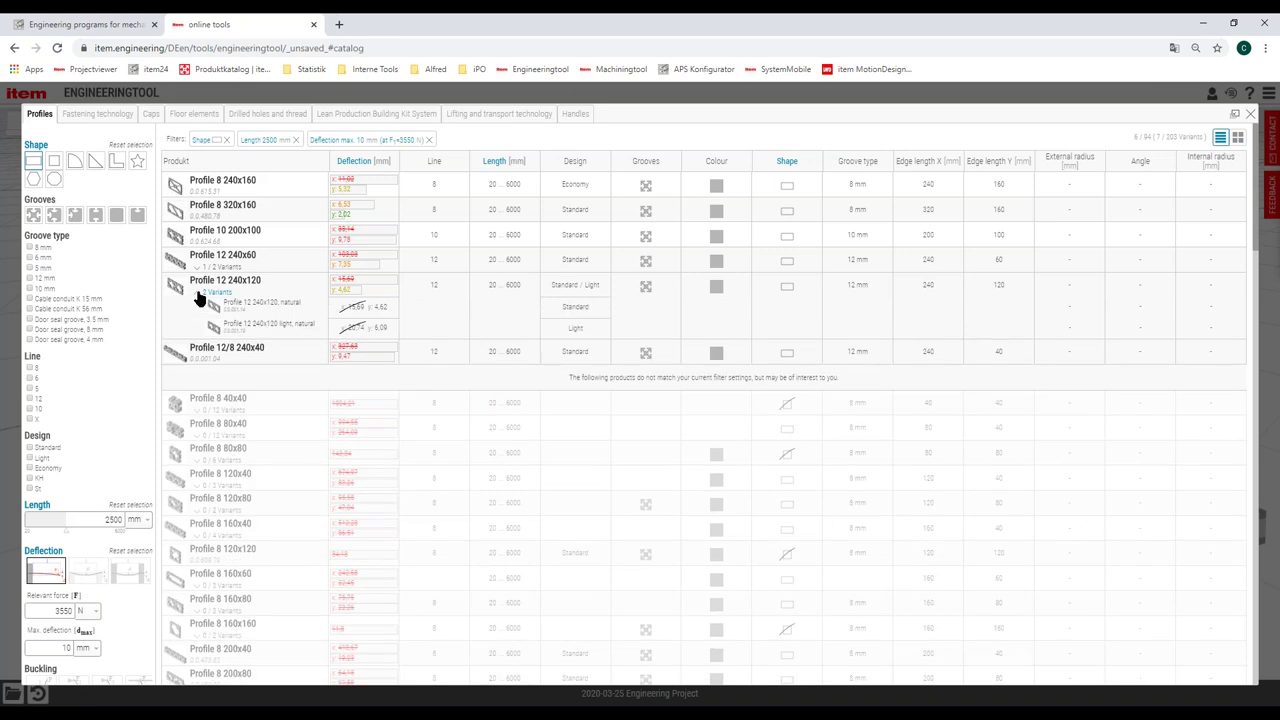
mouse_move(378, 316)
left_click(430, 140)
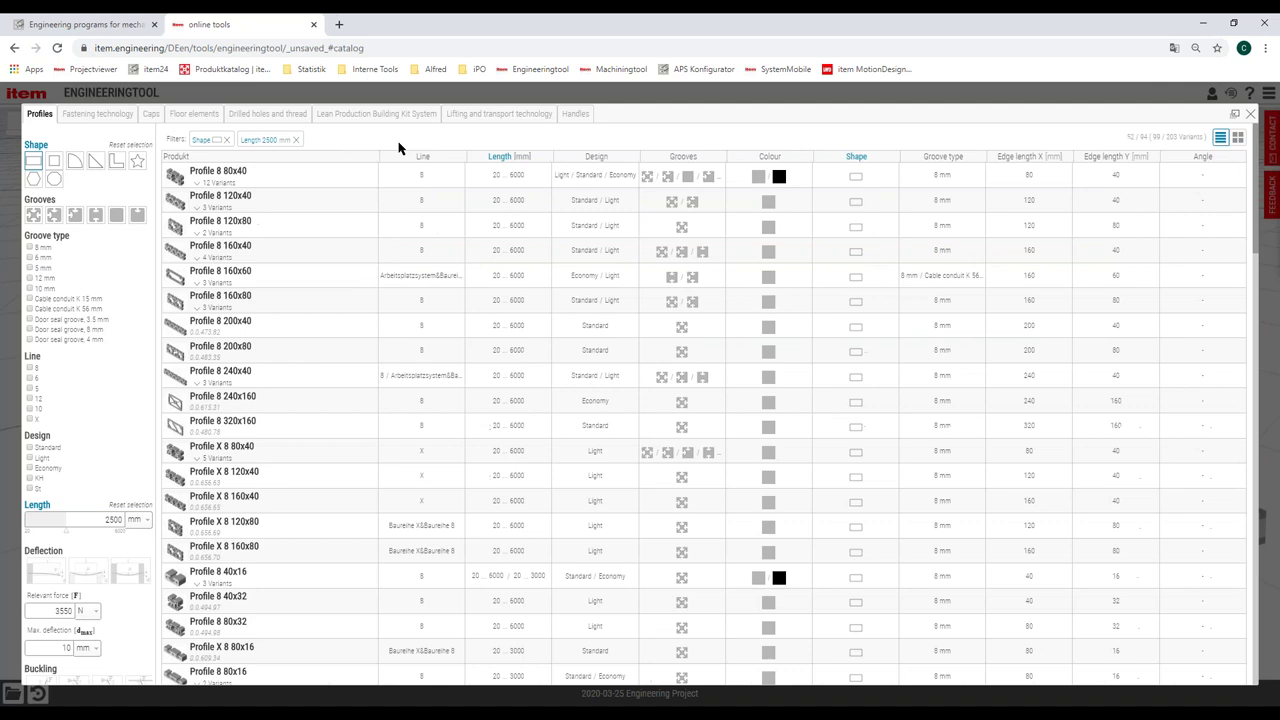
left_click(296, 141)
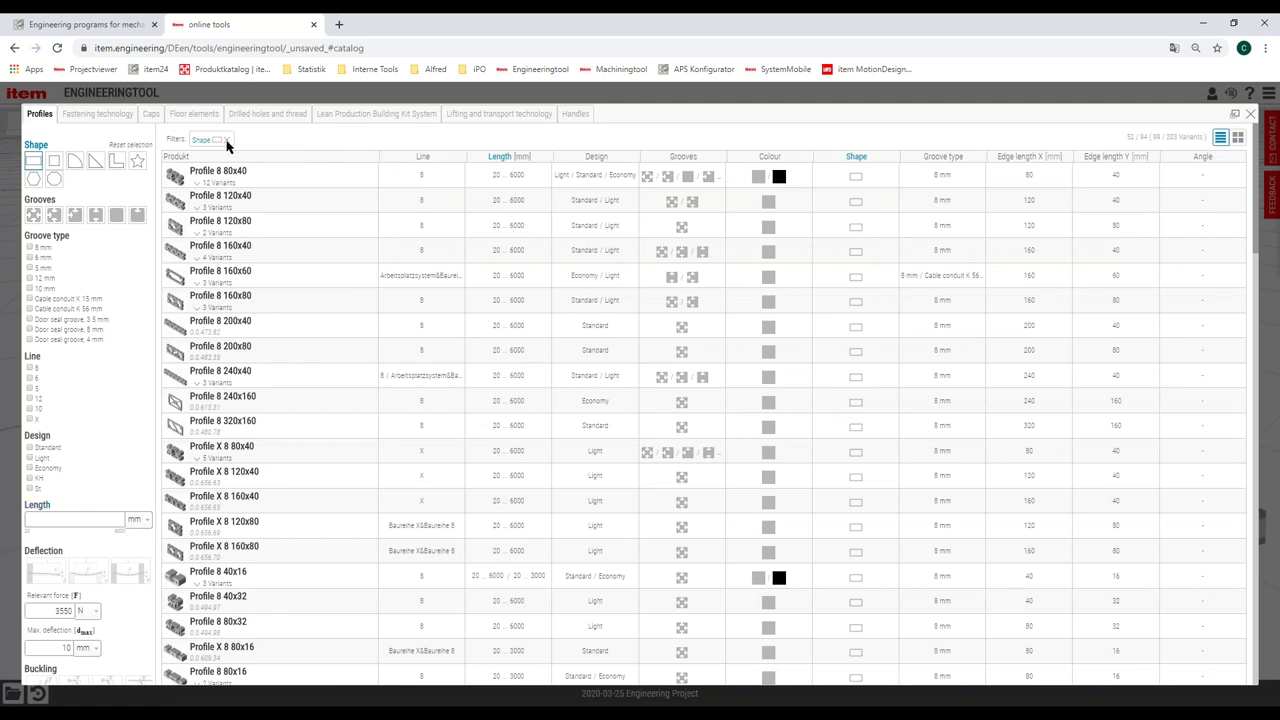
left_click(227, 141)
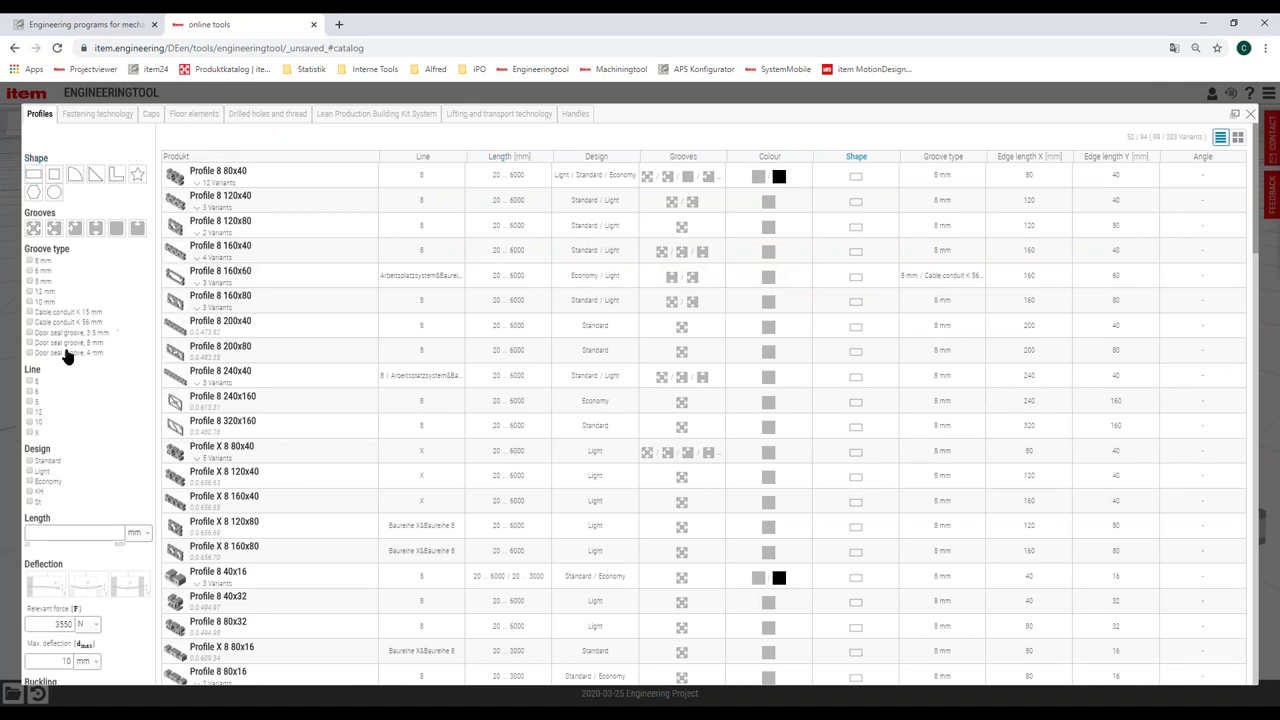
Add Profile 8 40x40 from the full catalog and Profile 6 60x30 using the line 6 filter, and clear that filter
left_click(31, 381)
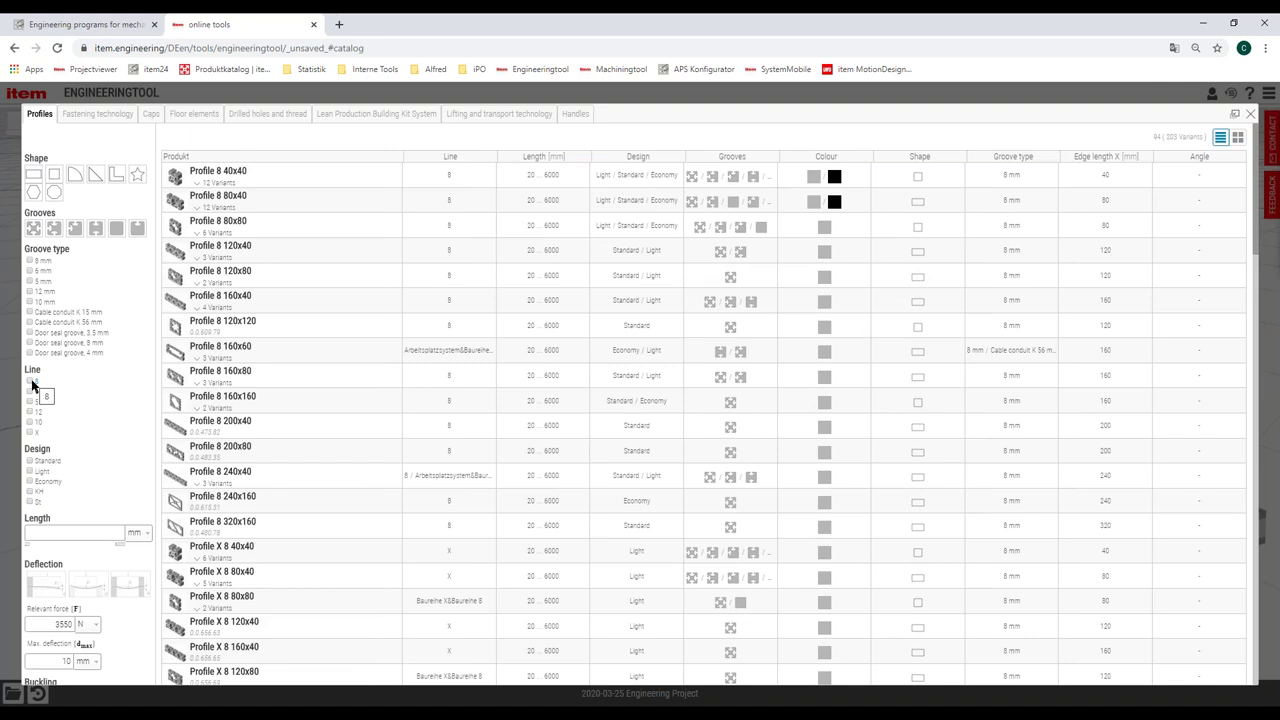
left_click(222, 172)
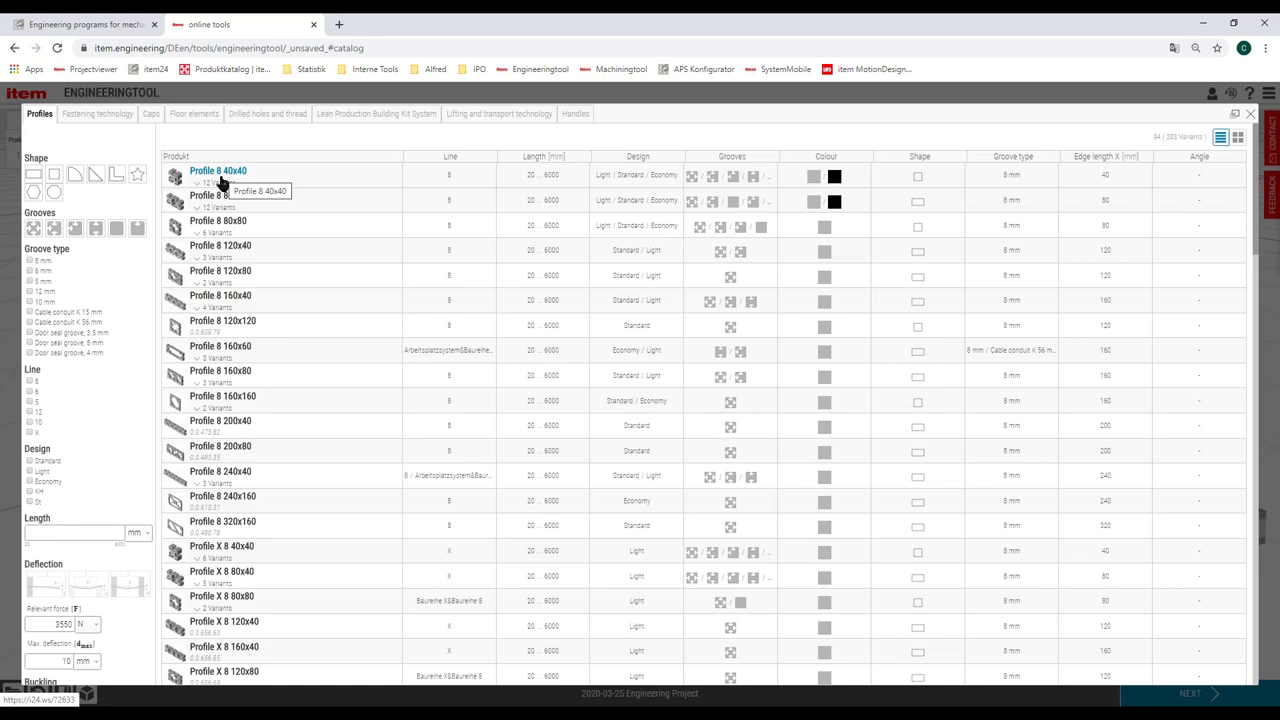
left_click(29, 391)
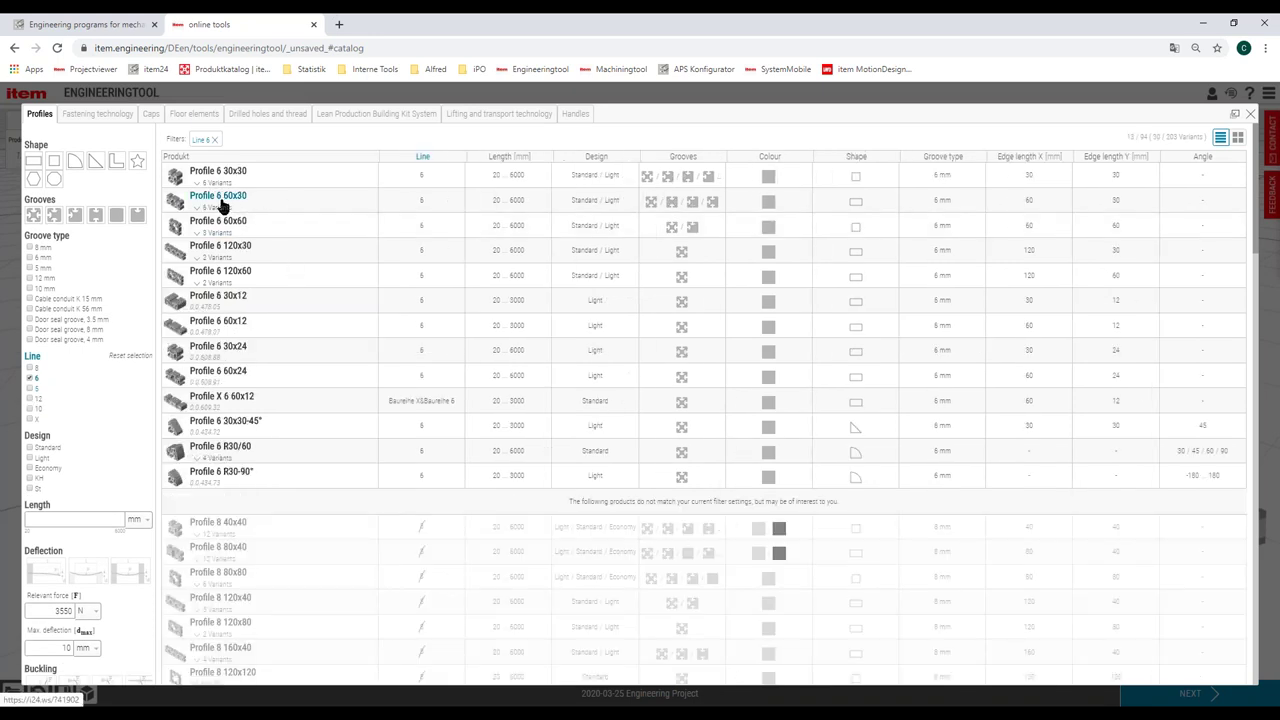
left_click(220, 198)
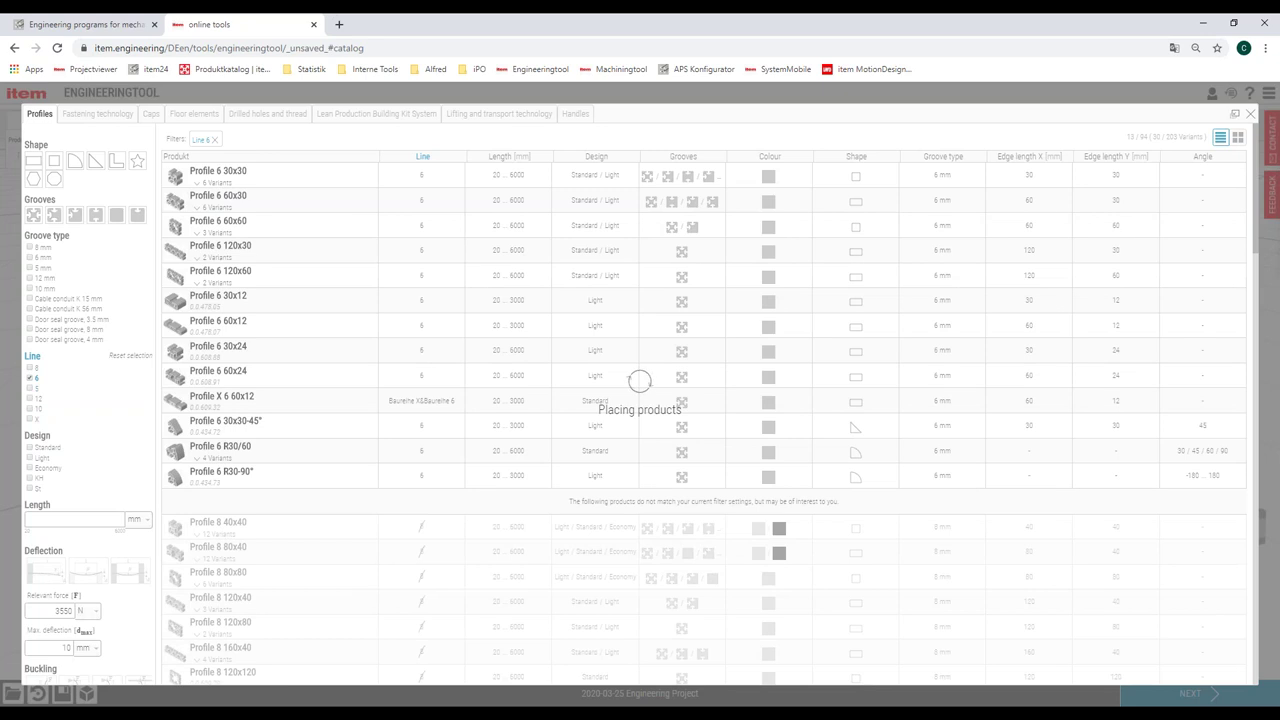
left_click(30, 380)
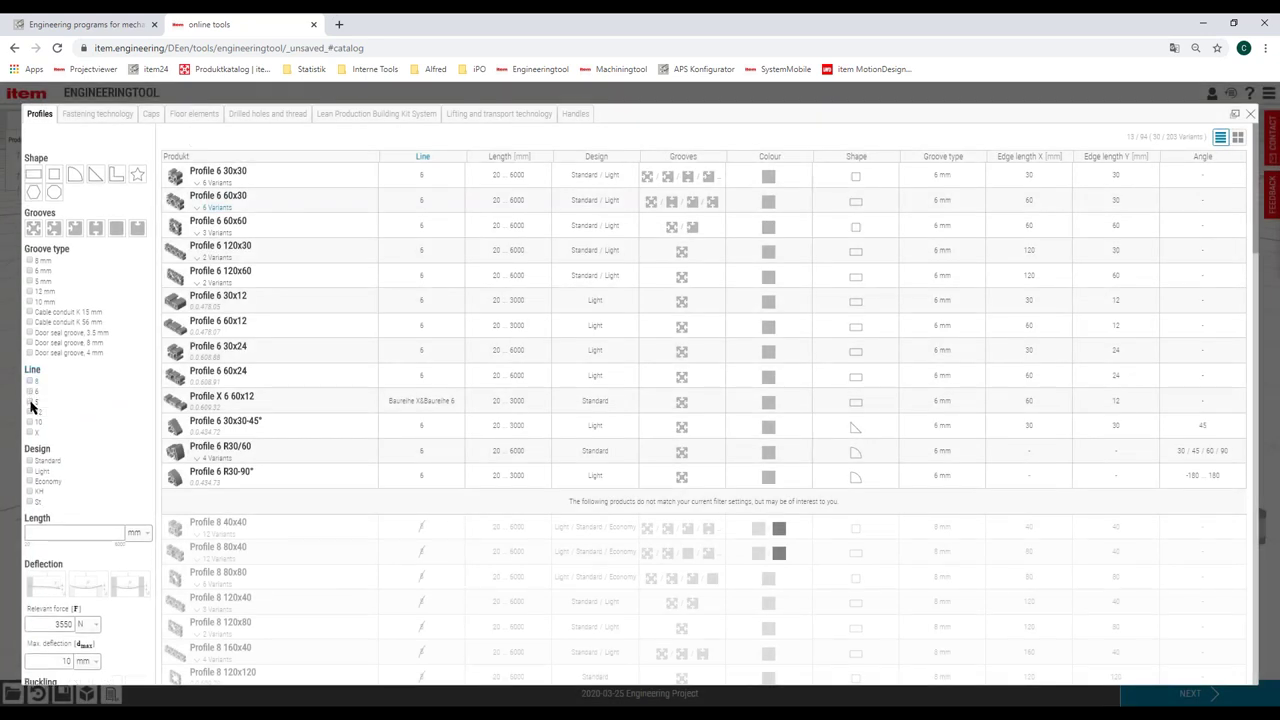
Filter the catalog by line 5, add Profile 5 40x40 and clear the filter
left_click(30, 402)
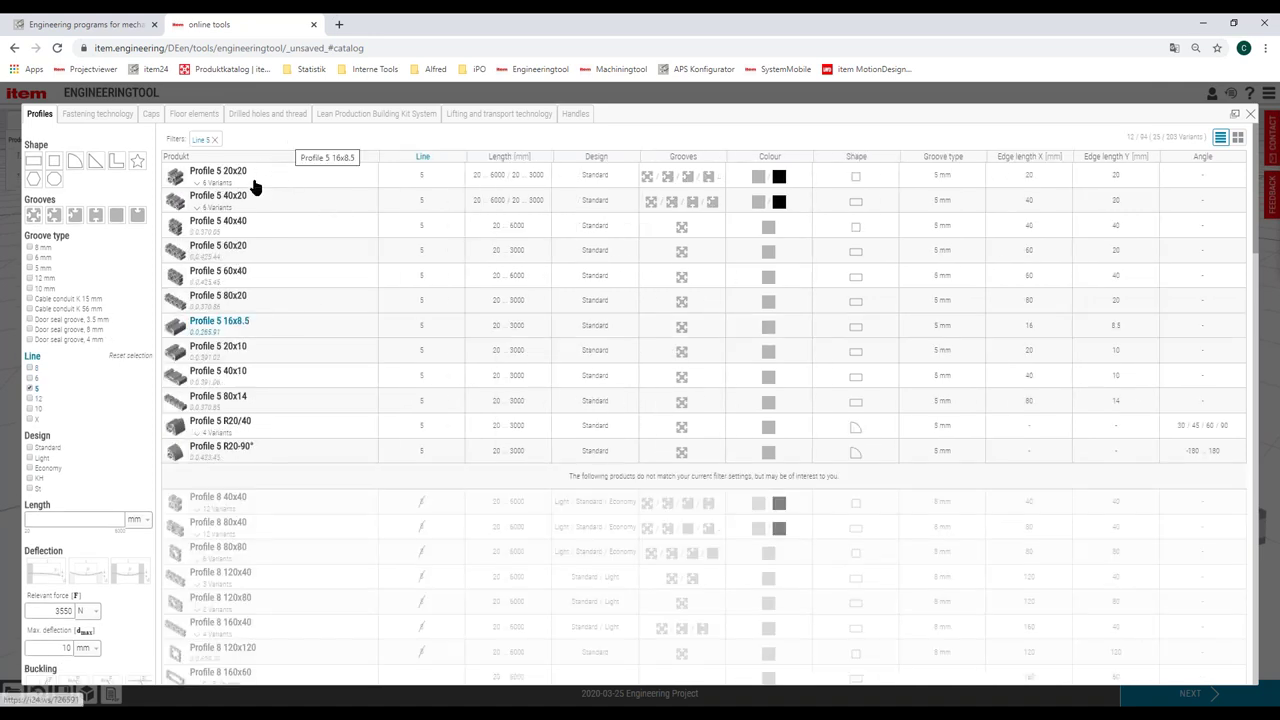
double_click(222, 226)
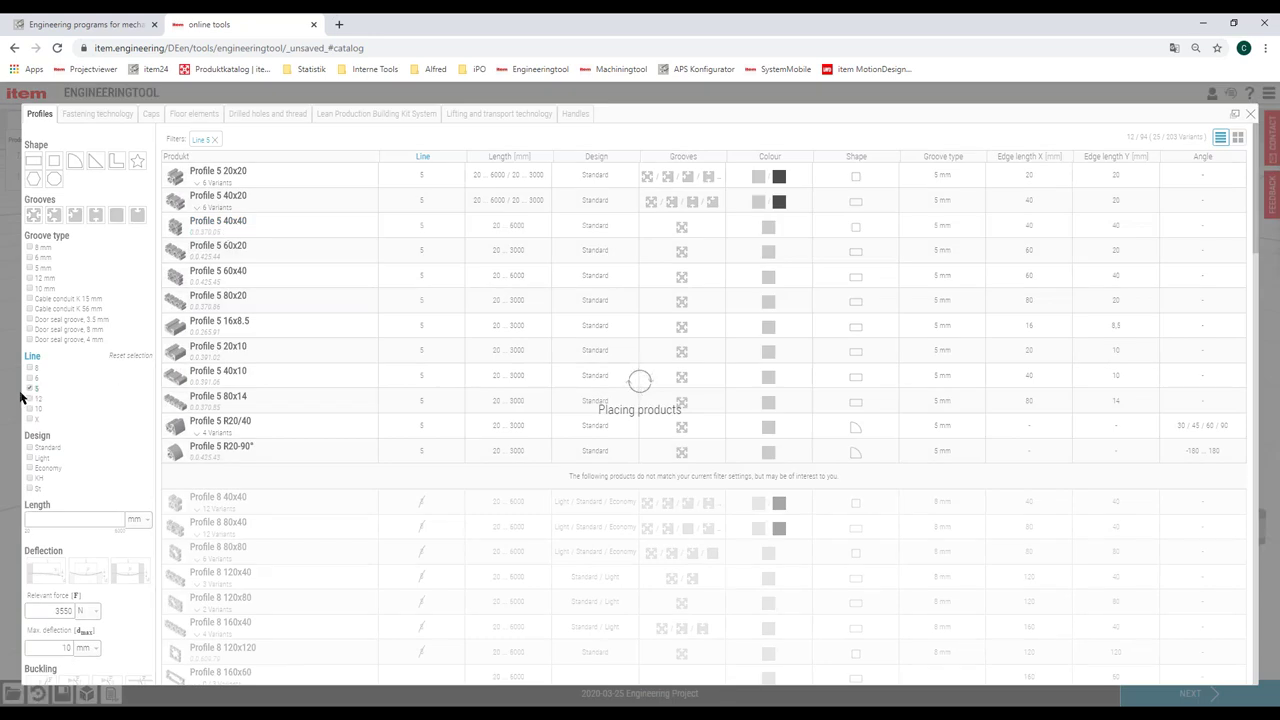
left_click(31, 390)
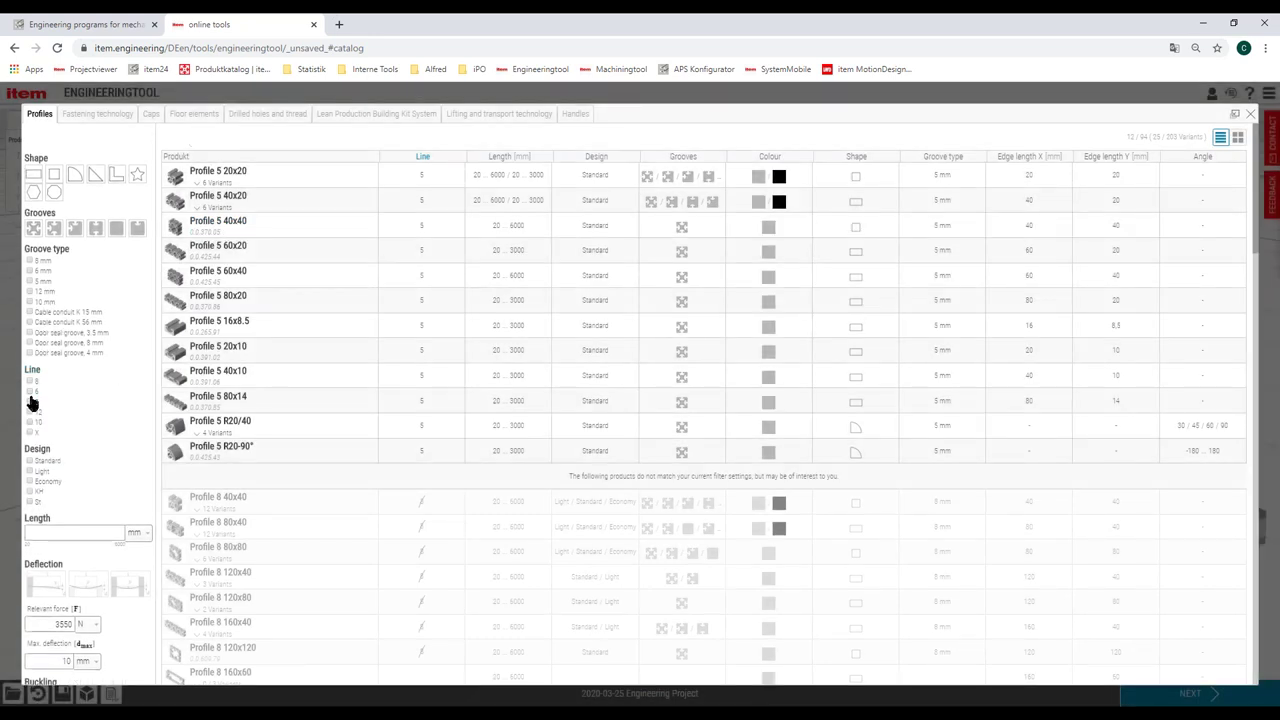
Add Profile 12 240x120 and Profile 10 200x100 by filtering the catalog by line 12 and line 10 in turn, and clear the line filter
left_click(30, 412)
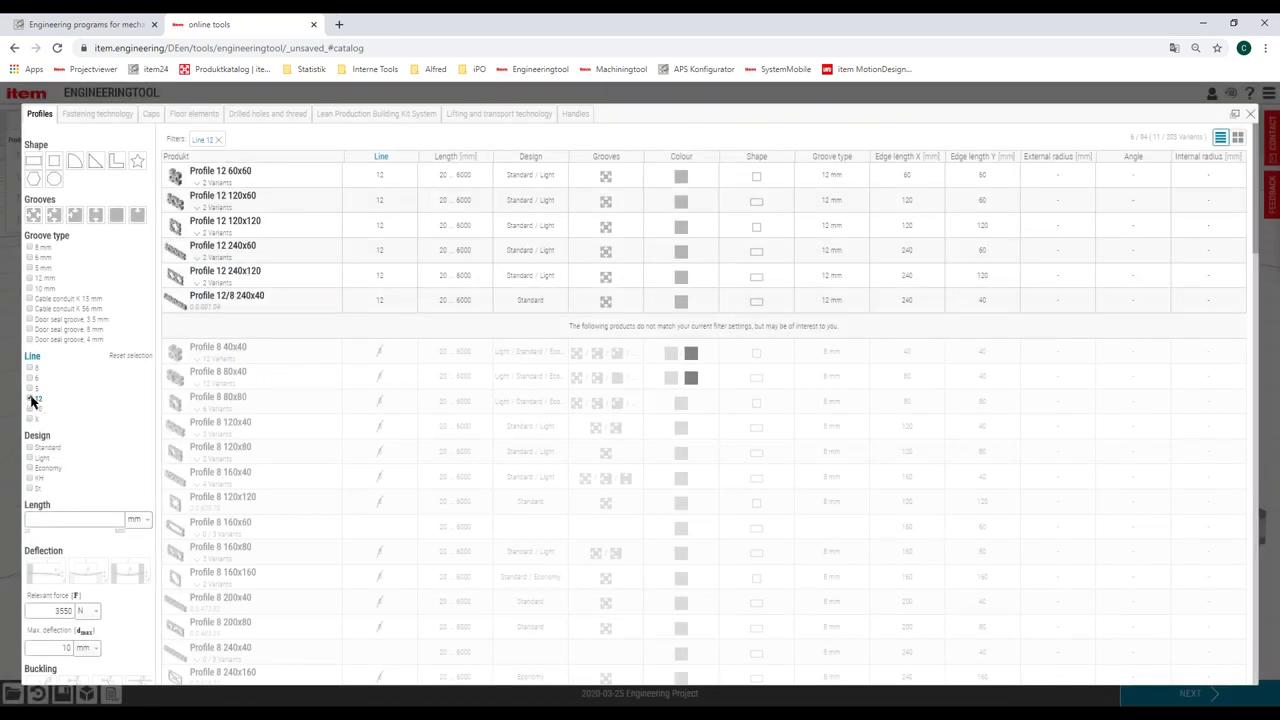
left_click(30, 408)
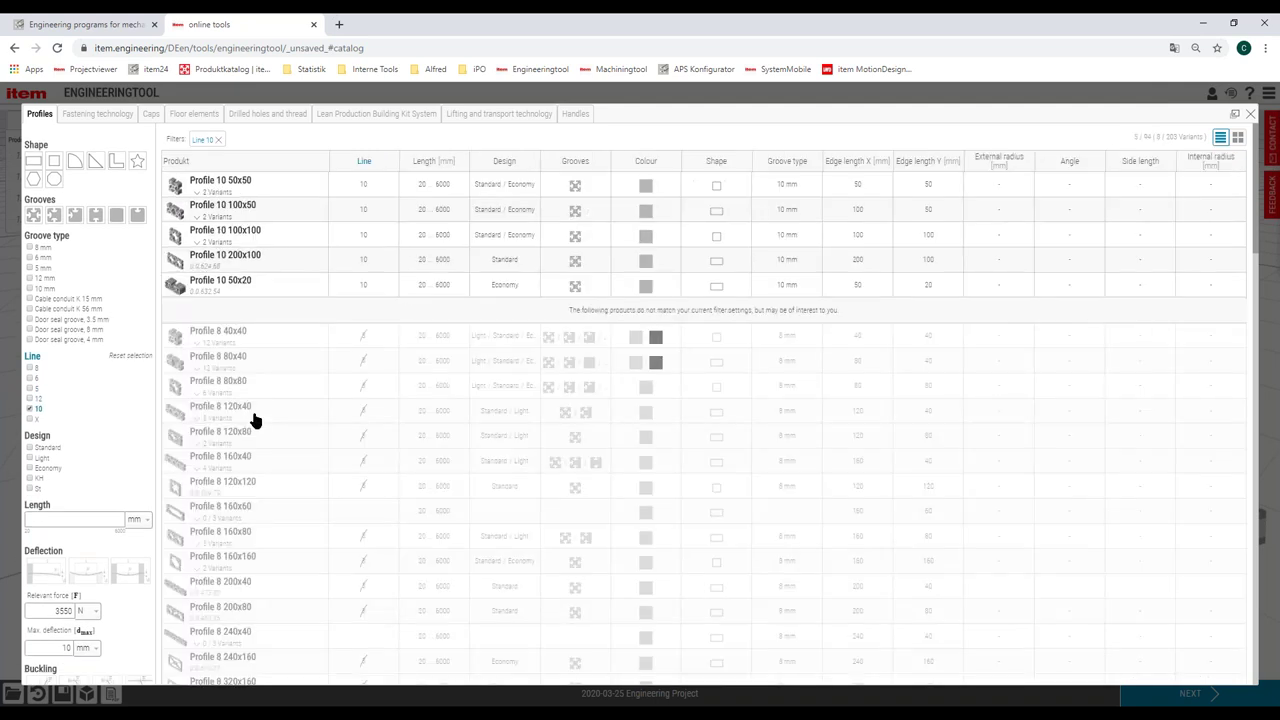
left_click(30, 410)
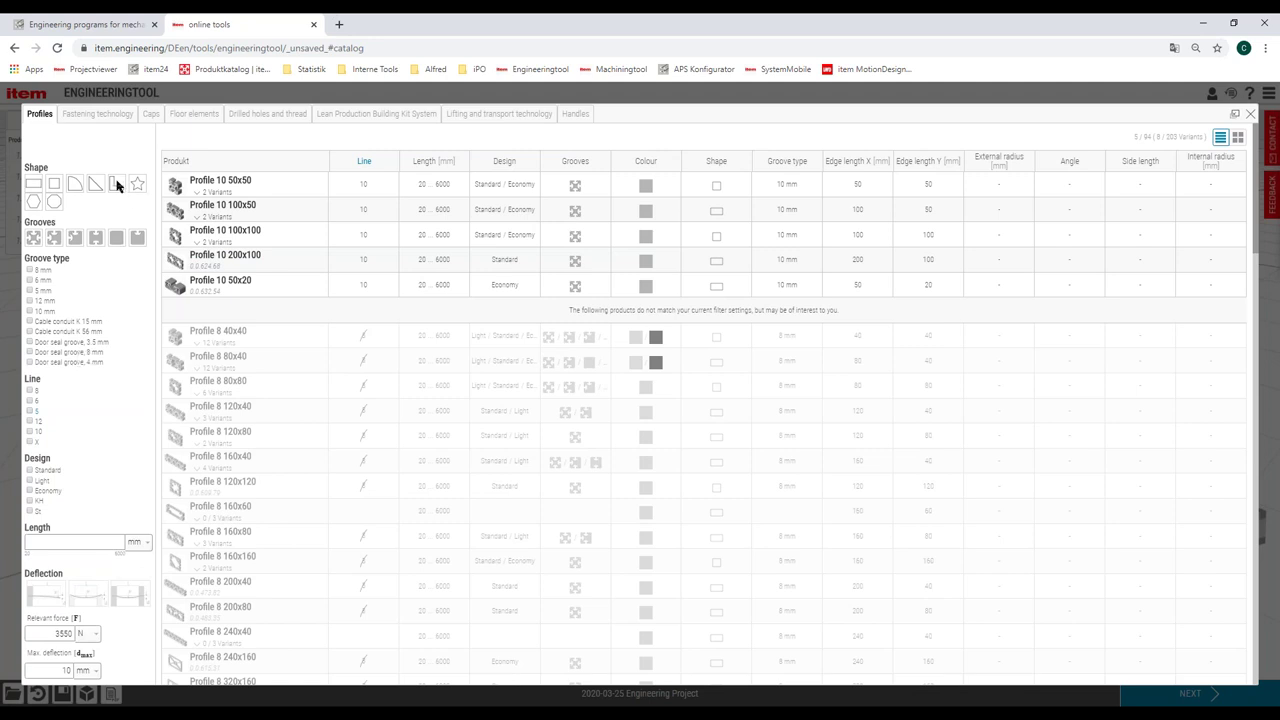
Filter the catalog by the L shape, add Profile 8 W80x80 E, clear the filter and return to the 3D workspace
left_click(116, 184)
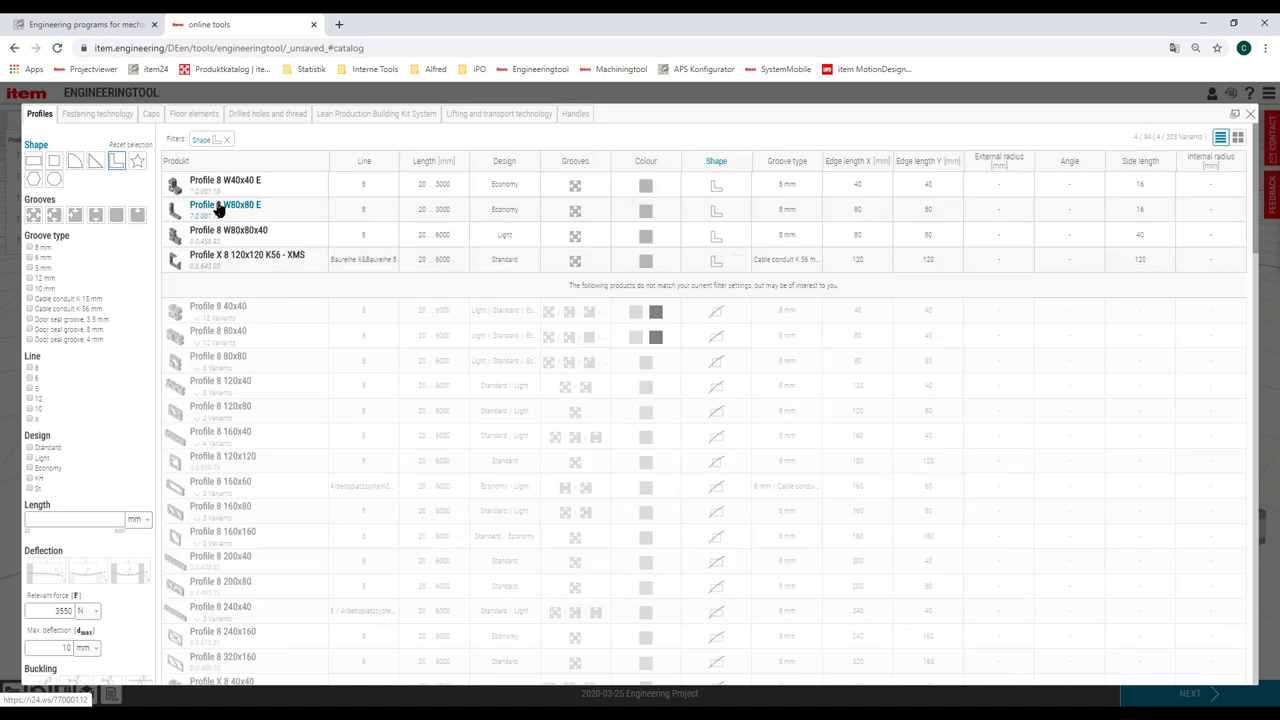
left_click(227, 141)
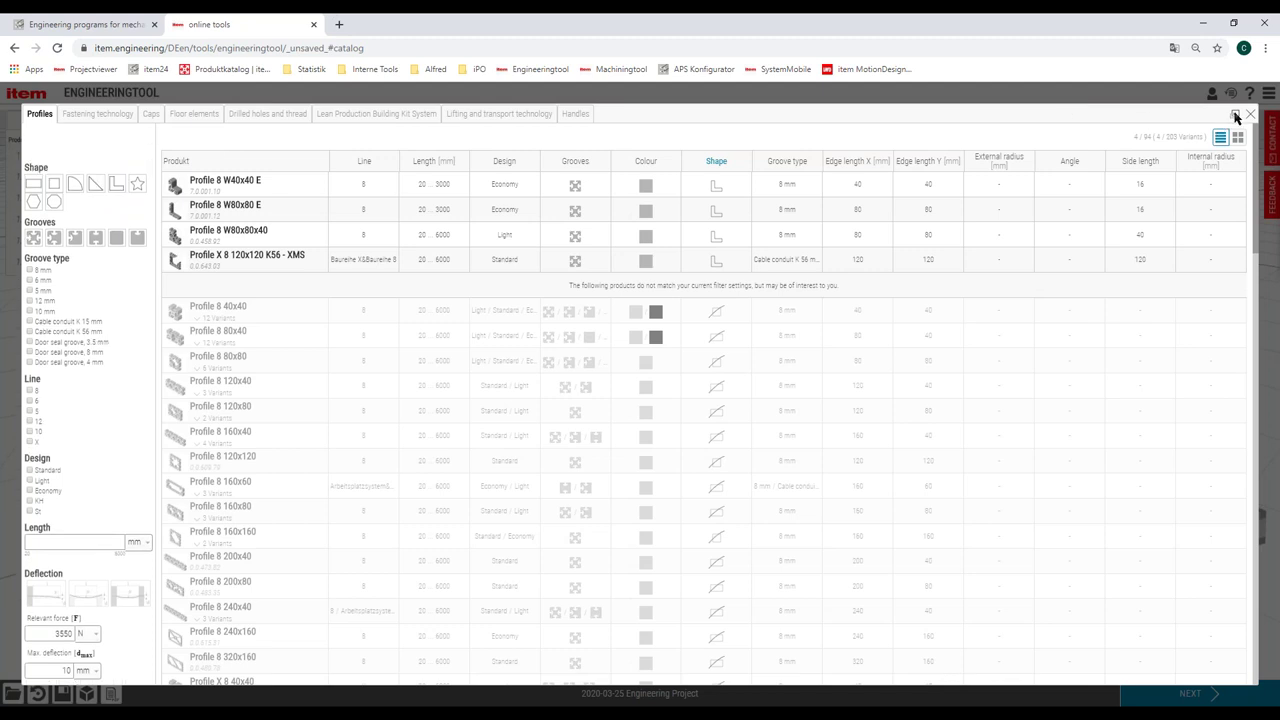
left_click(1236, 116)
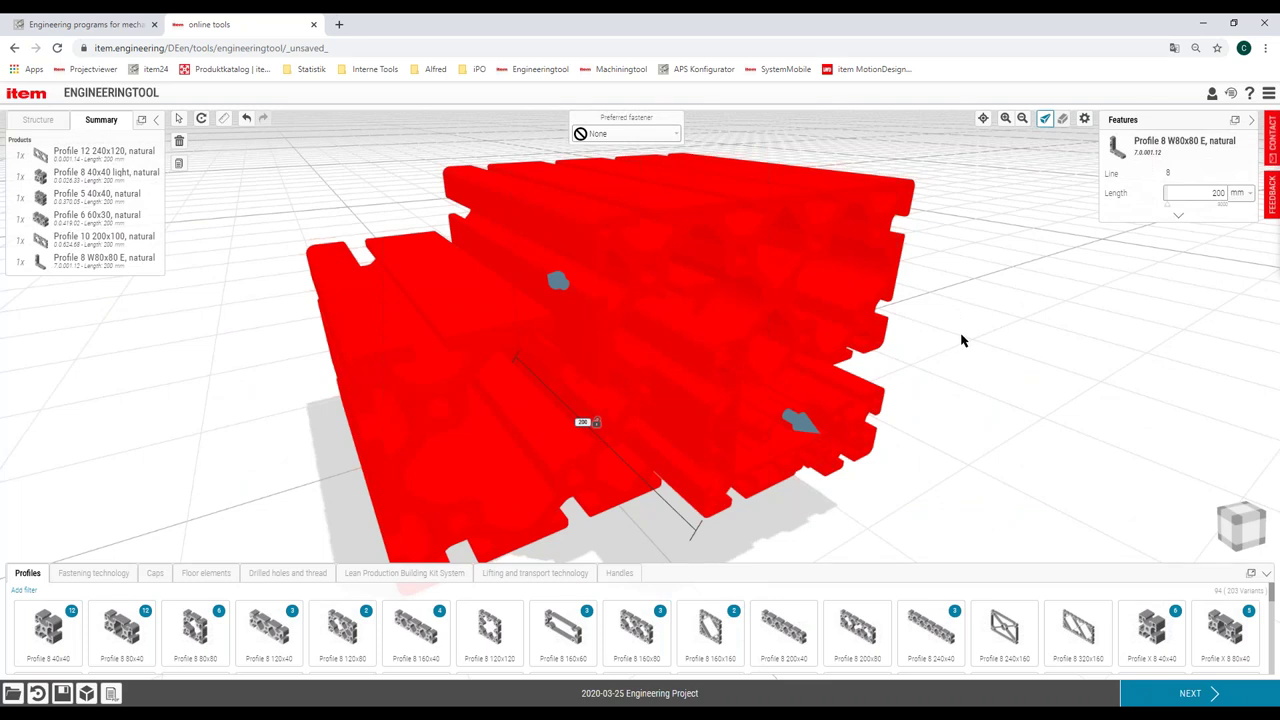
Try to proceed with the project, read the collisions notice and select the colliding Profile 5 40x40 from its list
scroll(961, 341, "down", 1)
scroll(961, 341, "down", 1)
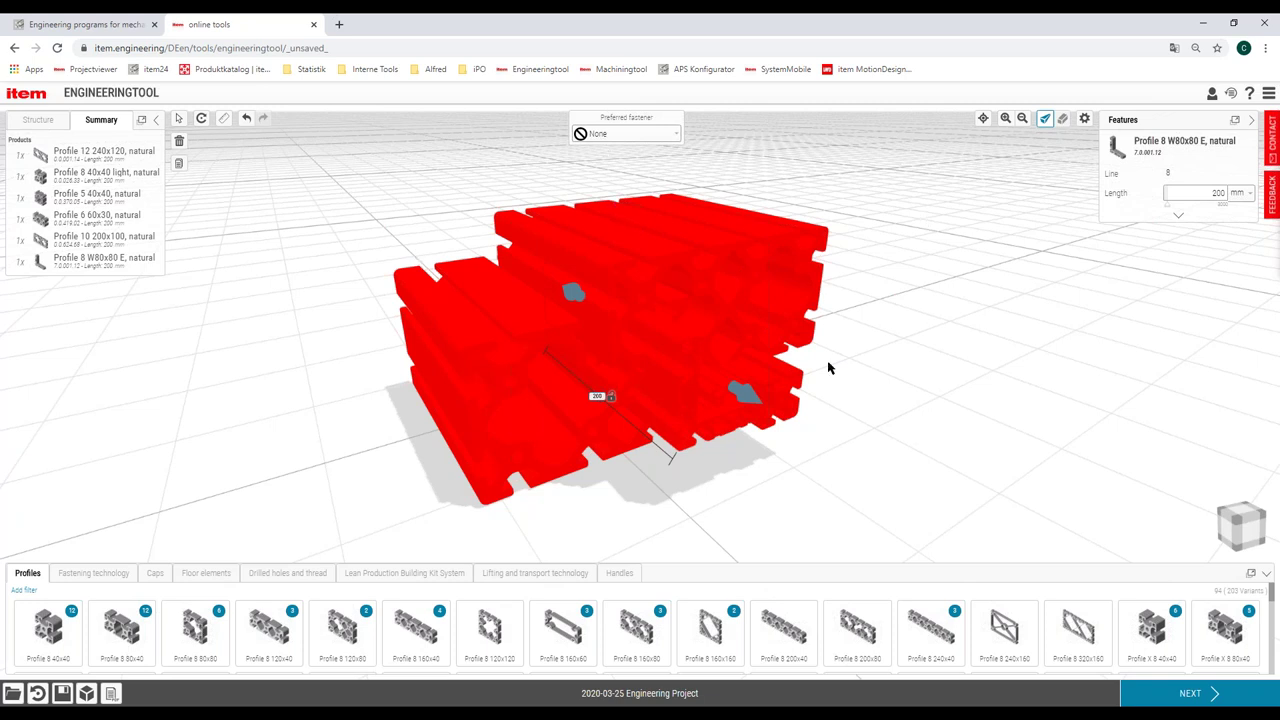
left_click(1183, 697)
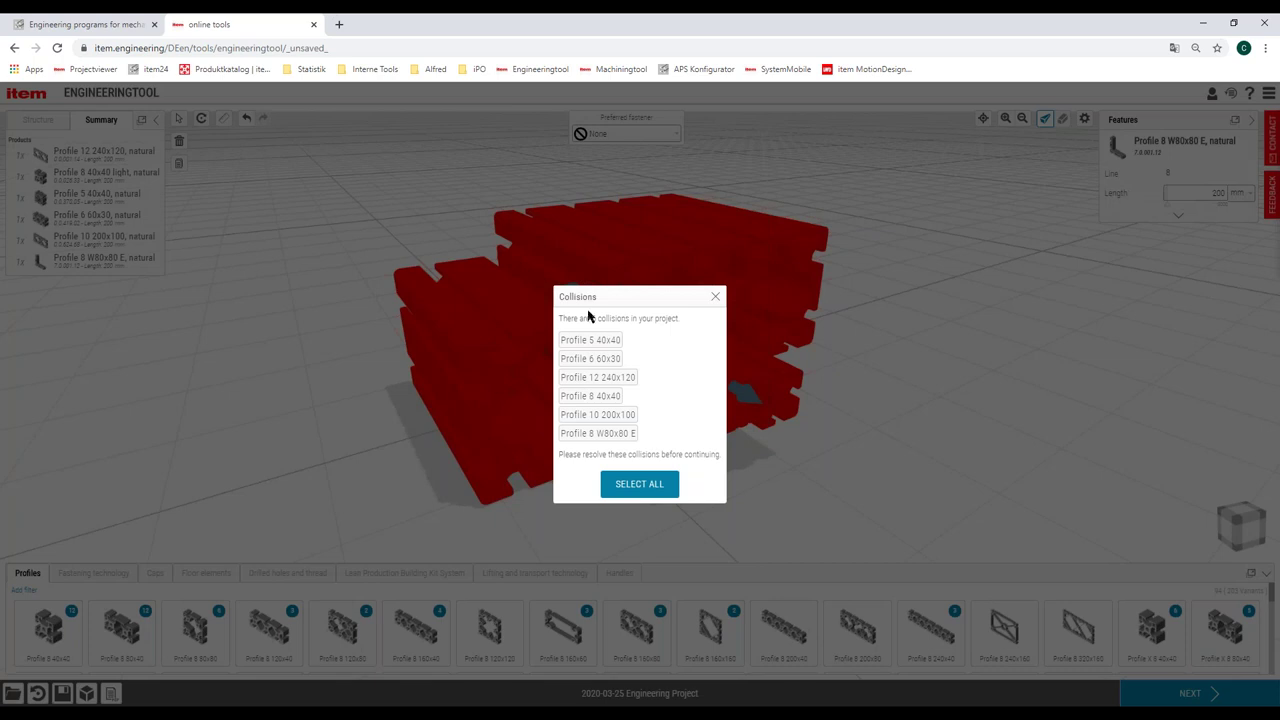
left_click_drag(581, 316, 678, 319)
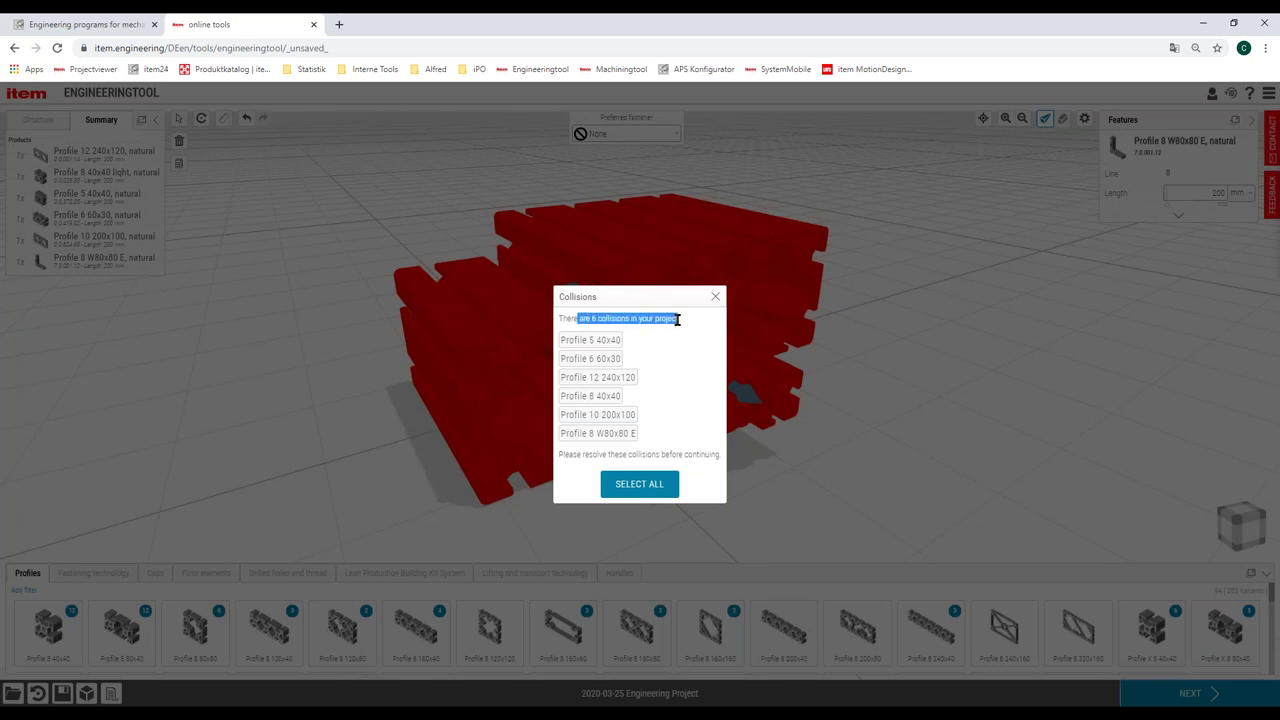
left_click_drag(568, 455, 680, 456)
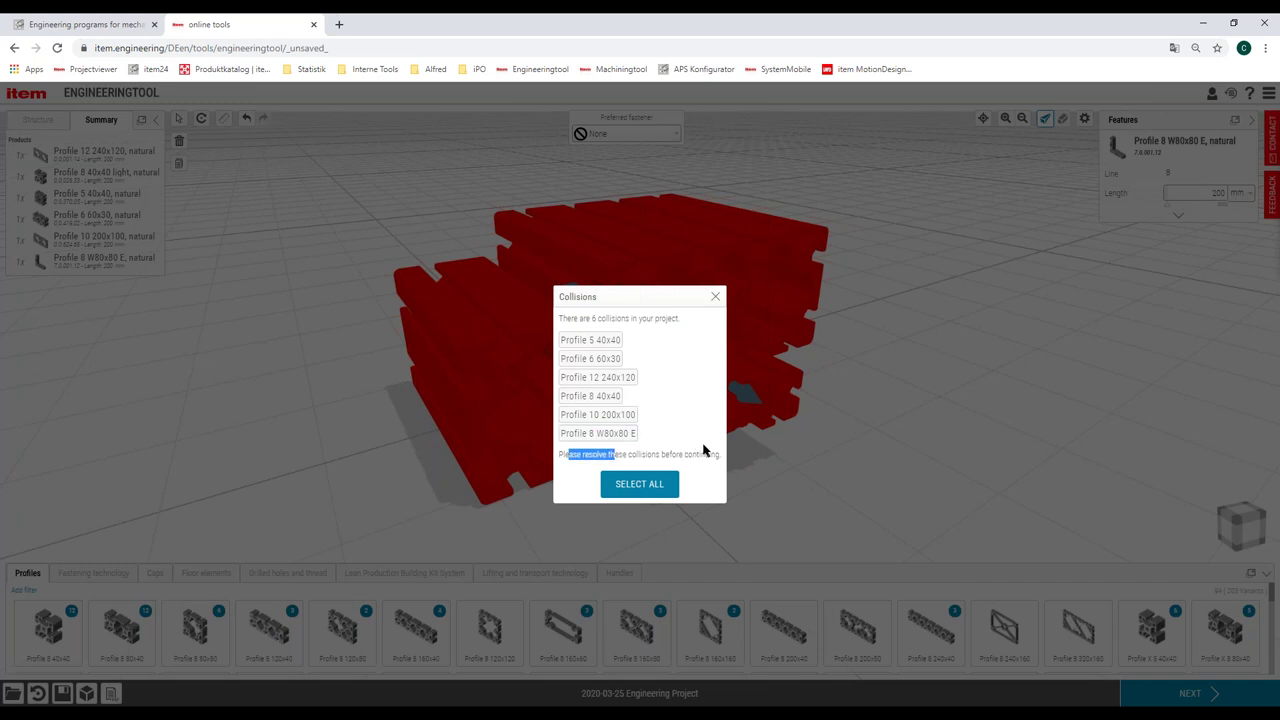
left_click(600, 342)
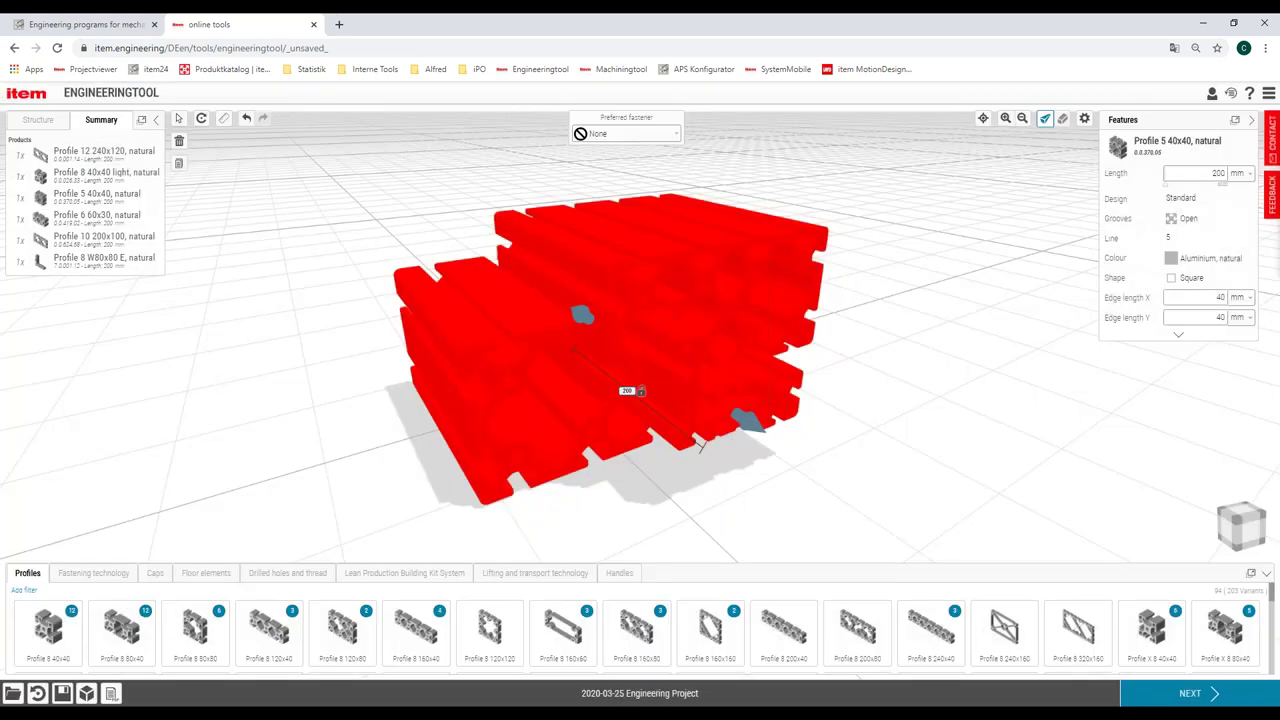
Move the overlapping profiles apart in the 3D workspace so that each one stands free, and deselect everything
left_click_drag(698, 442, 1025, 238)
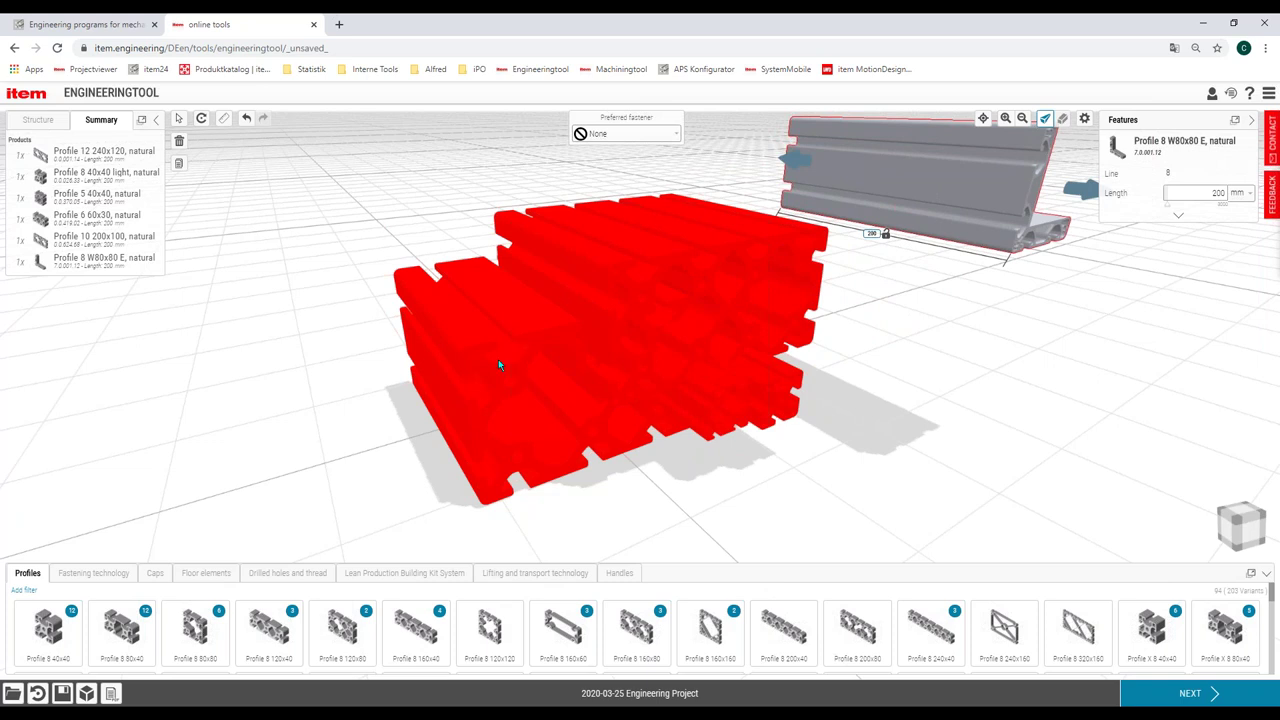
left_click_drag(415, 362, 110, 380)
left_click_drag(490, 200, 445, 162)
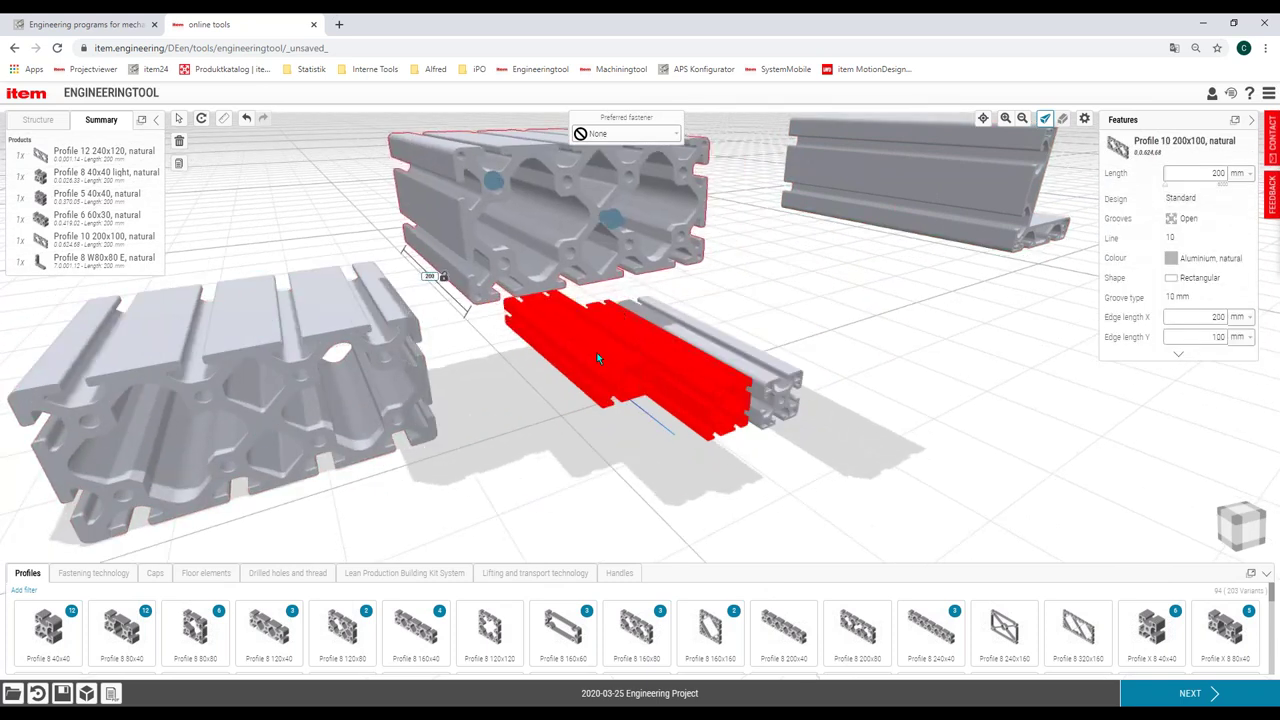
left_click_drag(567, 403, 548, 418)
left_click(818, 365)
left_click_drag(822, 360, 856, 354)
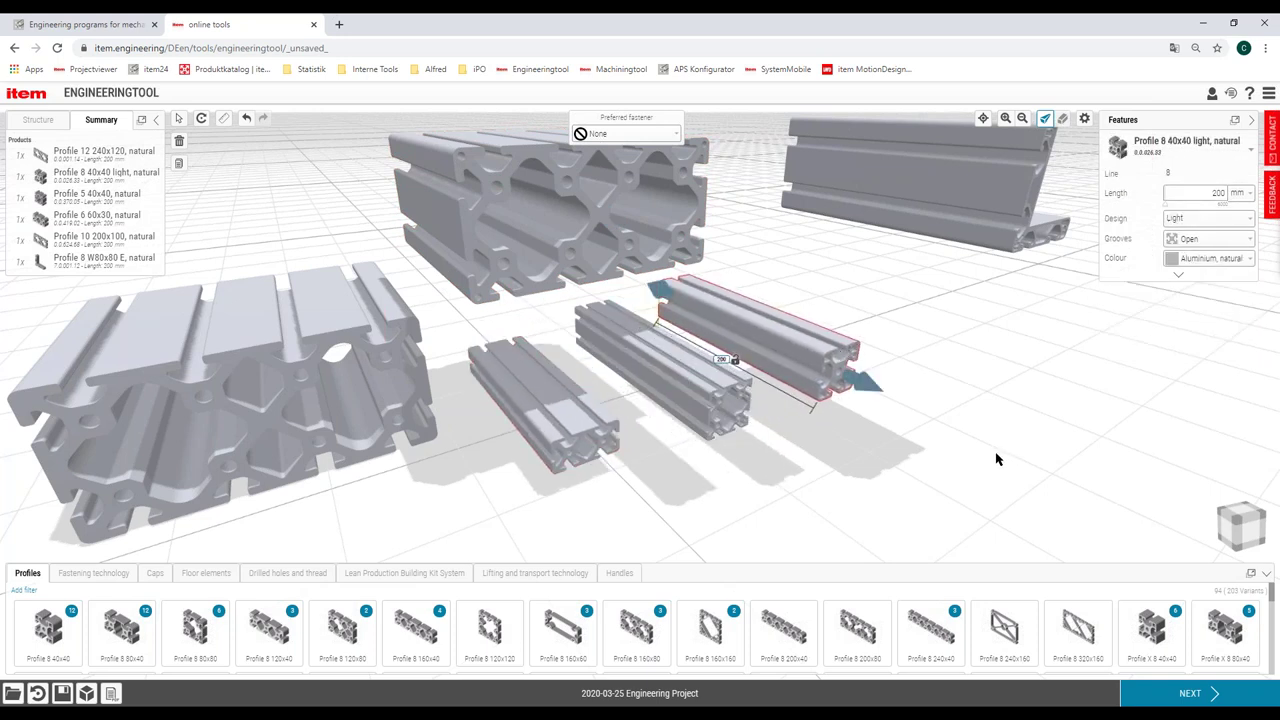
left_click(997, 460)
Fit a Profile Cap from the caps catalog onto the front end of Profile 8 W80x80 E
scroll(980, 450, "down", 3)
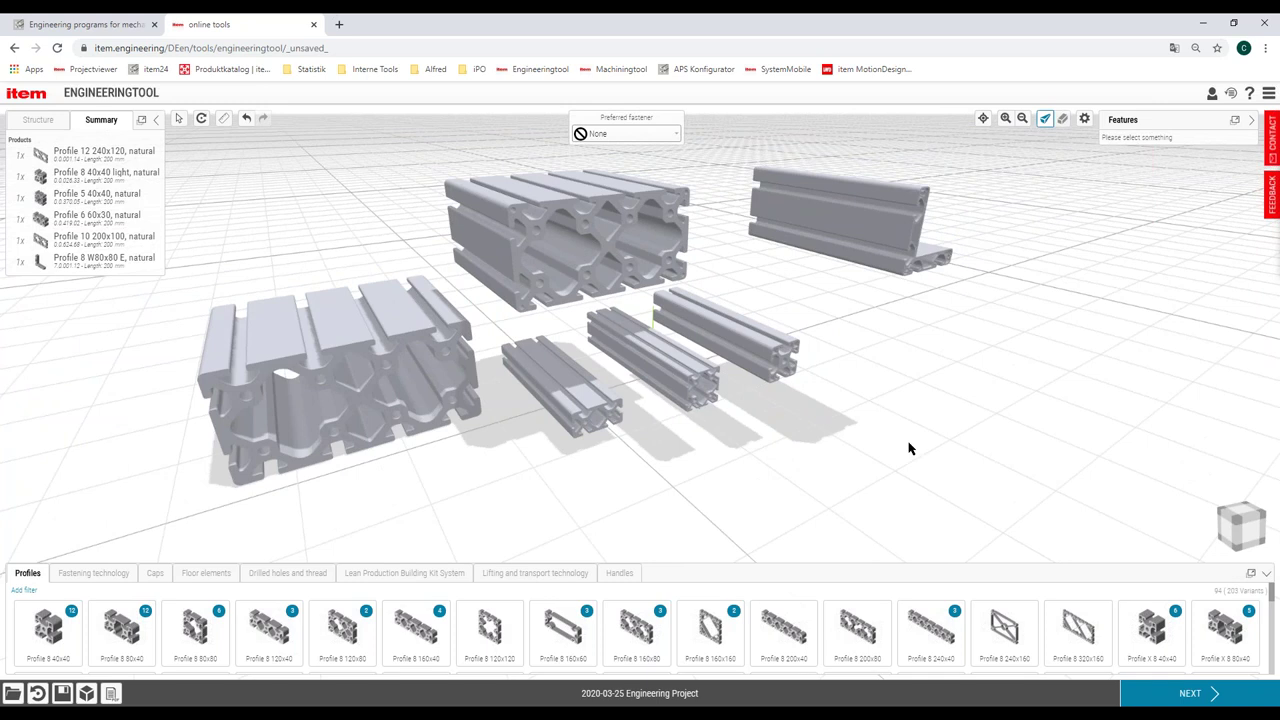
scroll(900, 448, "down", 1)
scroll(896, 448, "down", 1)
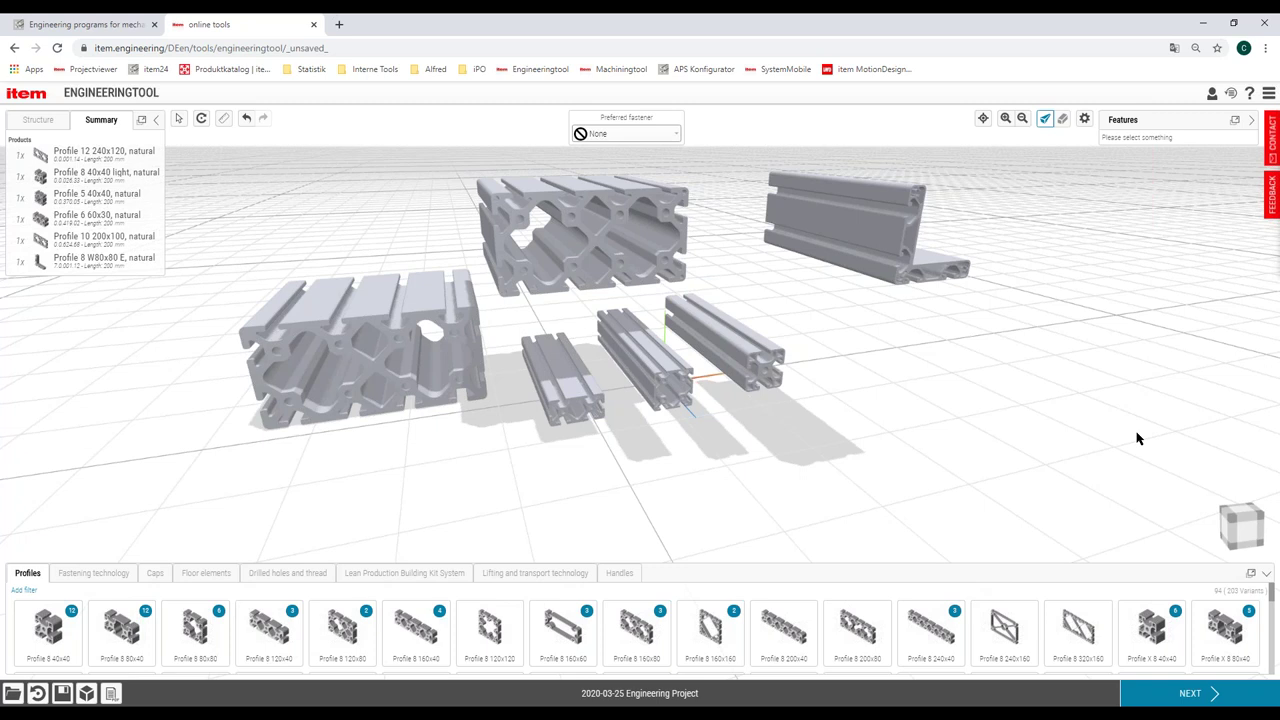
left_click(155, 578)
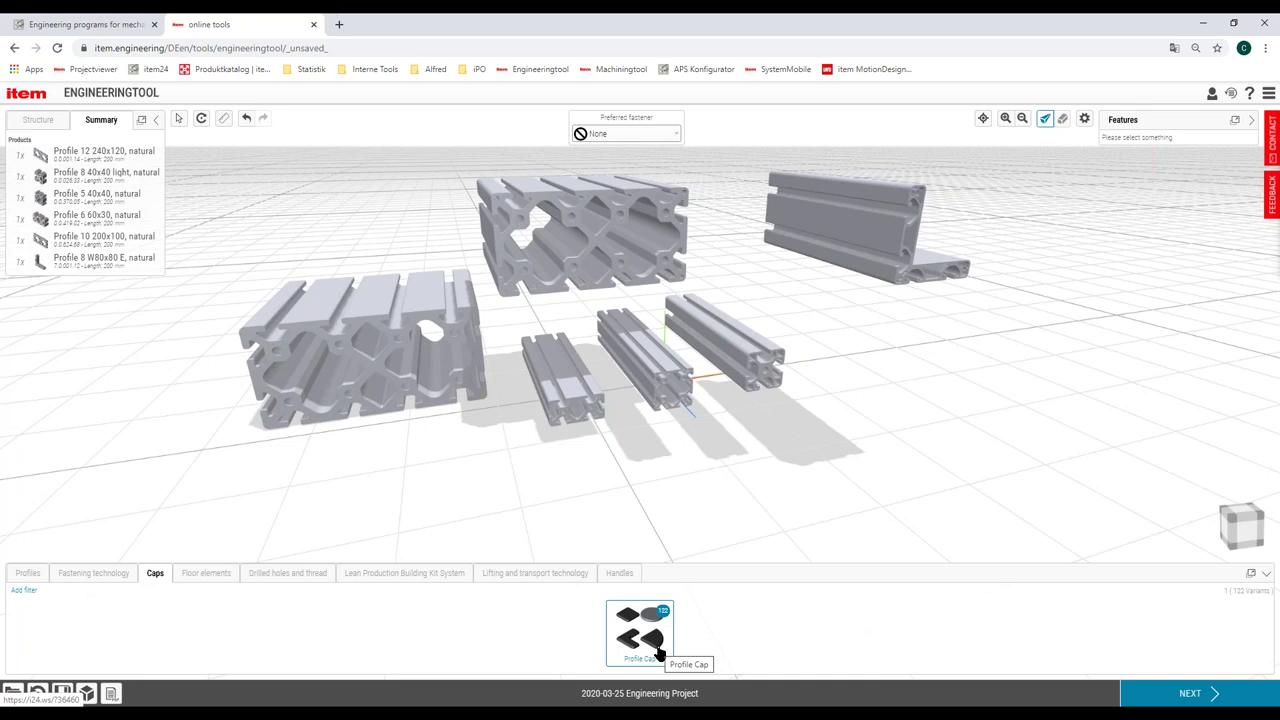
left_click_drag(650, 638, 762, 480)
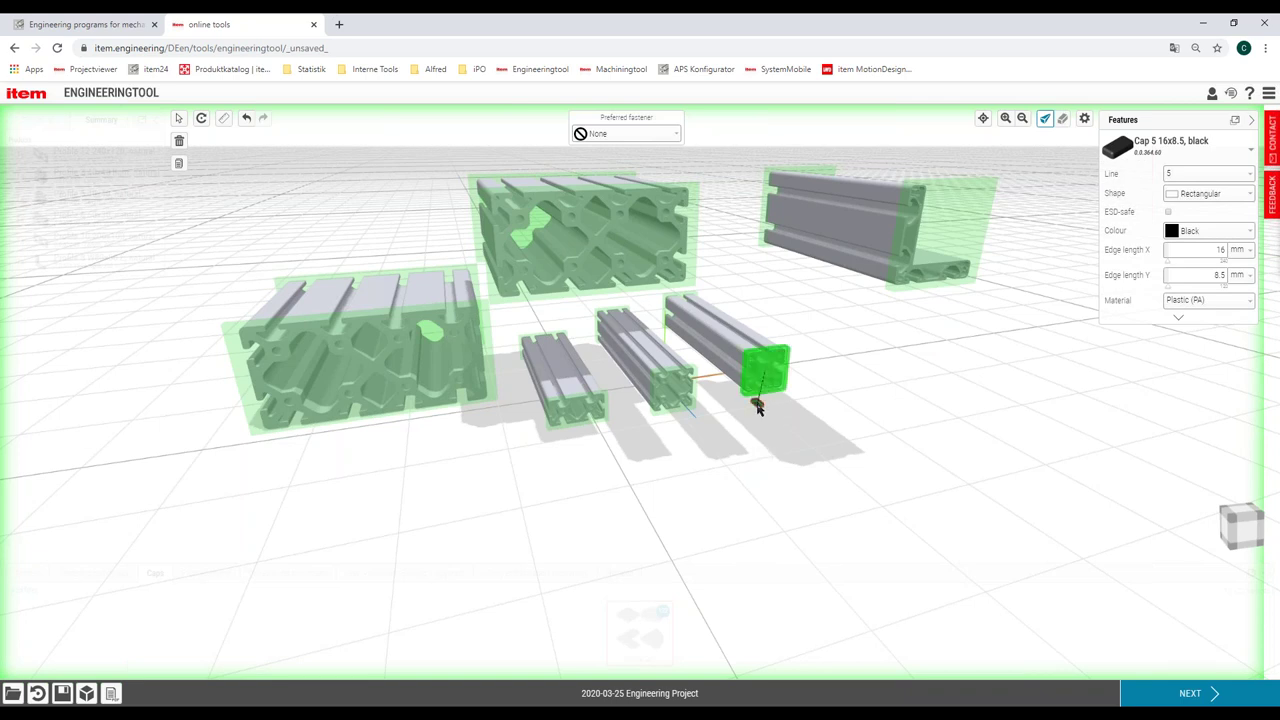
left_click(667, 420)
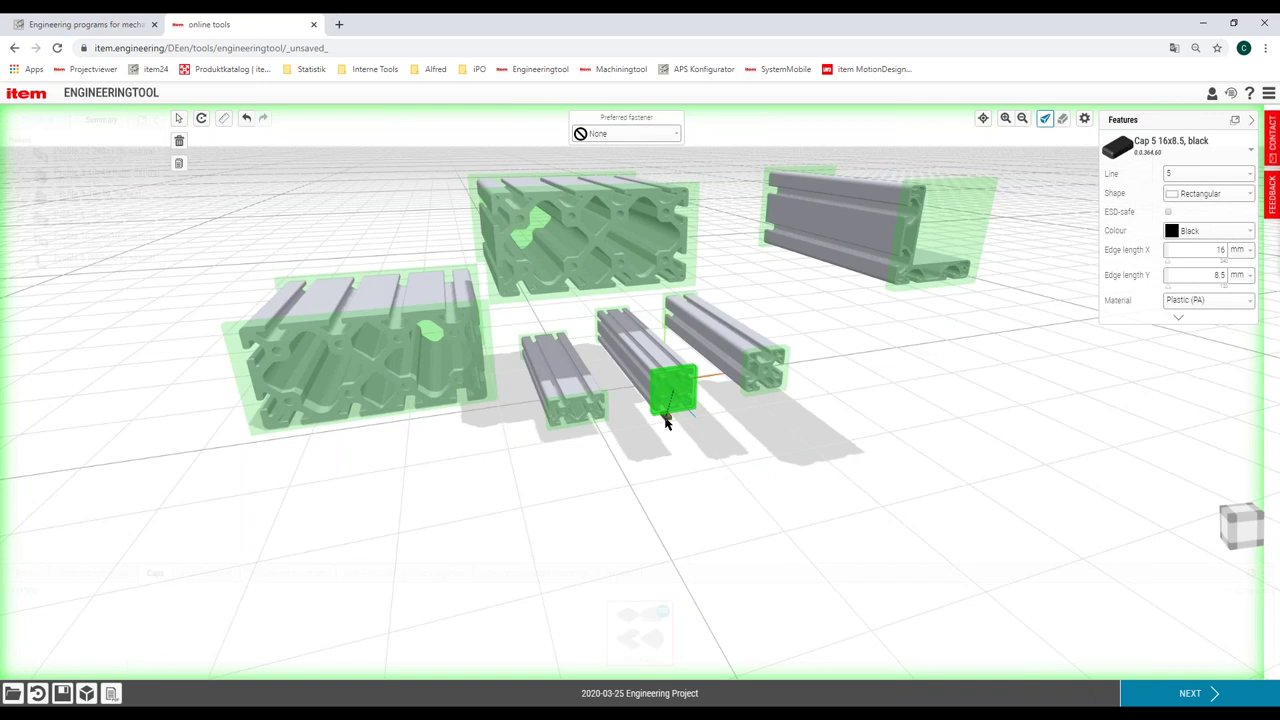
left_click(418, 432)
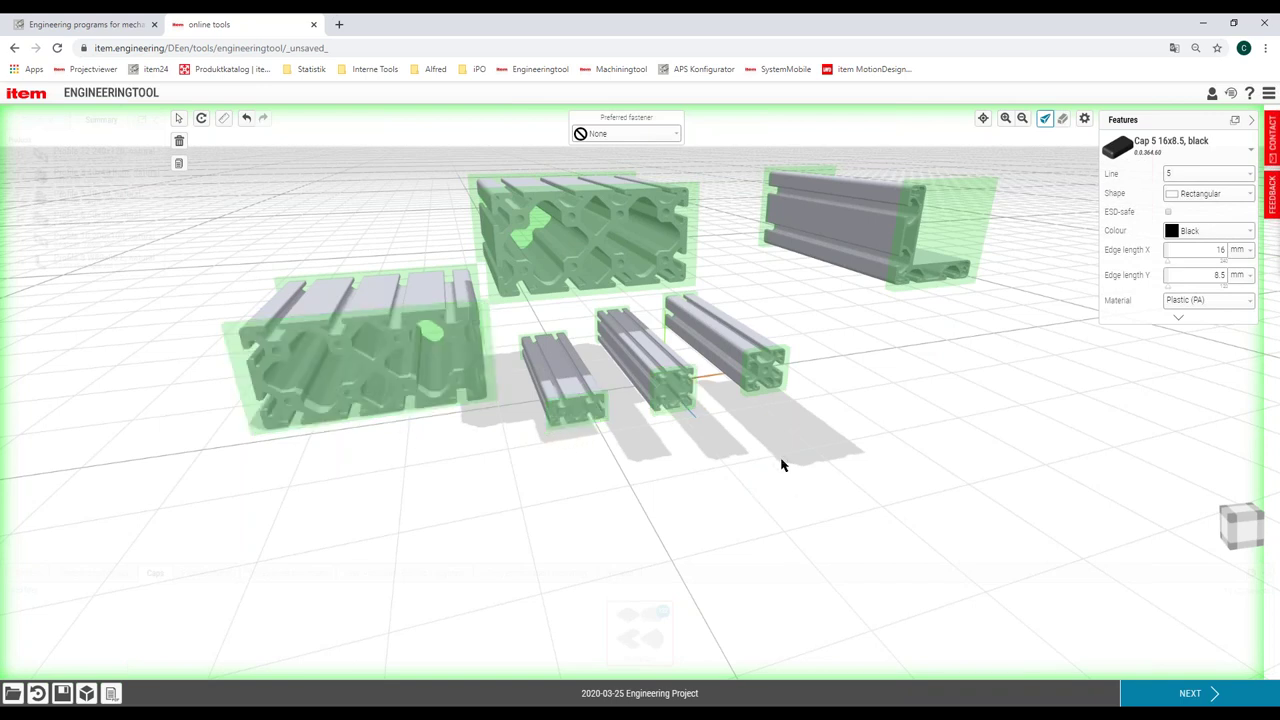
key("Escape")
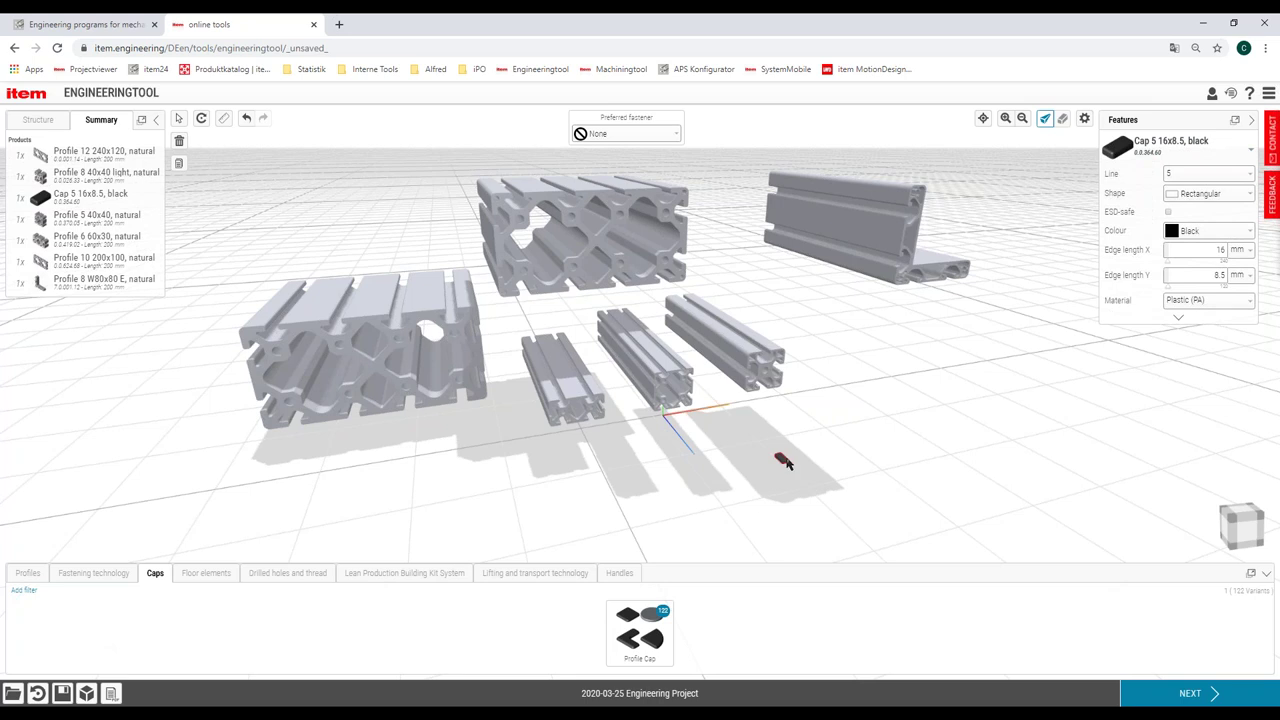
left_click_drag(914, 320, 929, 281)
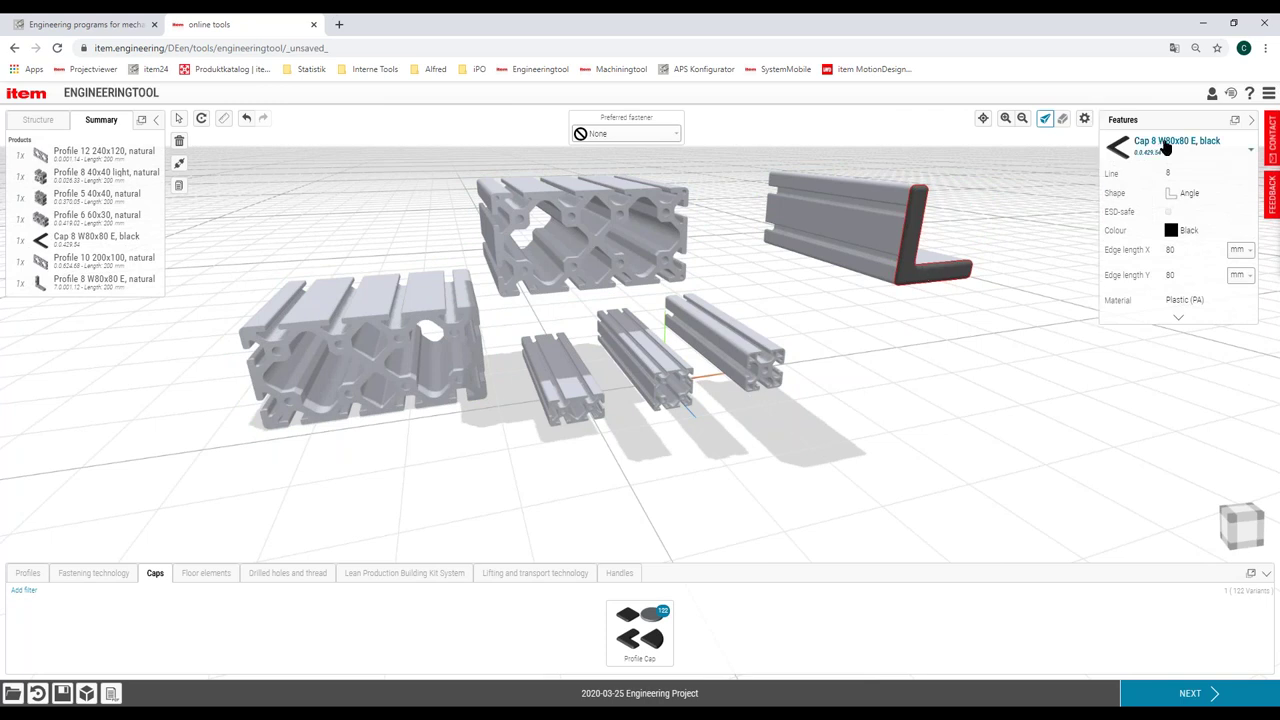
Add matching caps to the front ends of Profile 10 200x100, Profile 12 240x120 and Profile 6 60x30
left_click(586, 270)
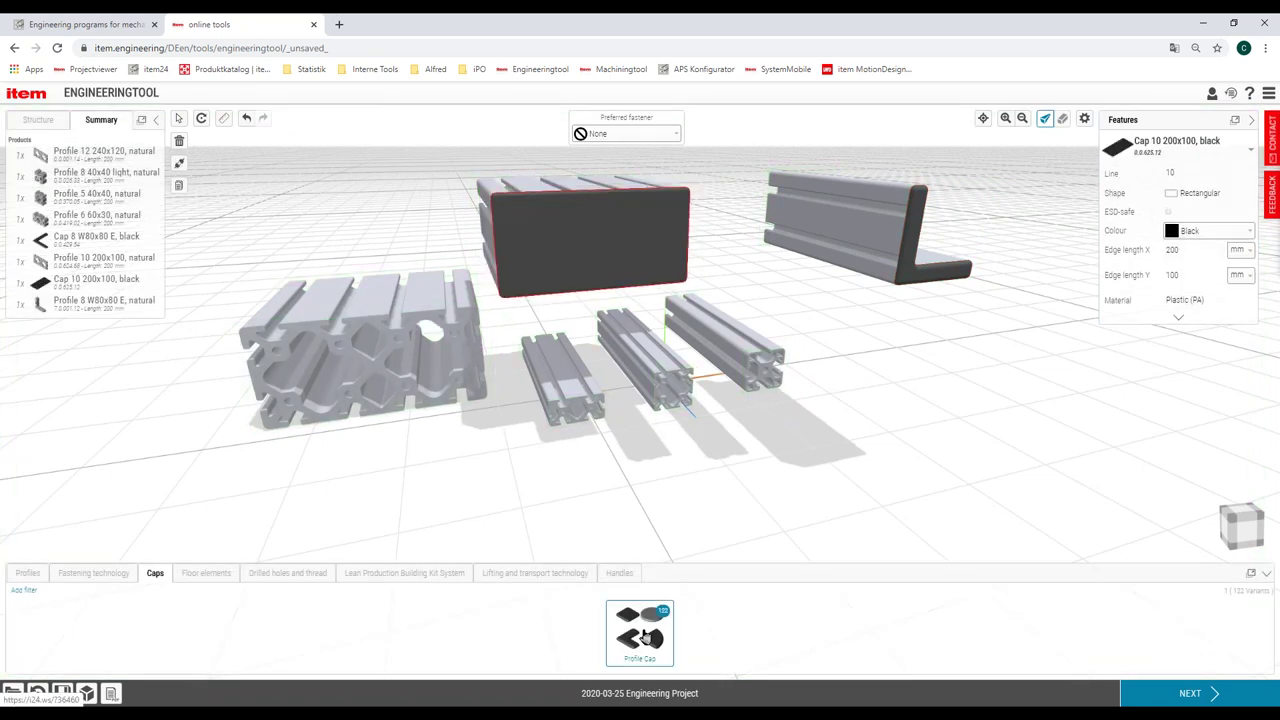
left_click(388, 400)
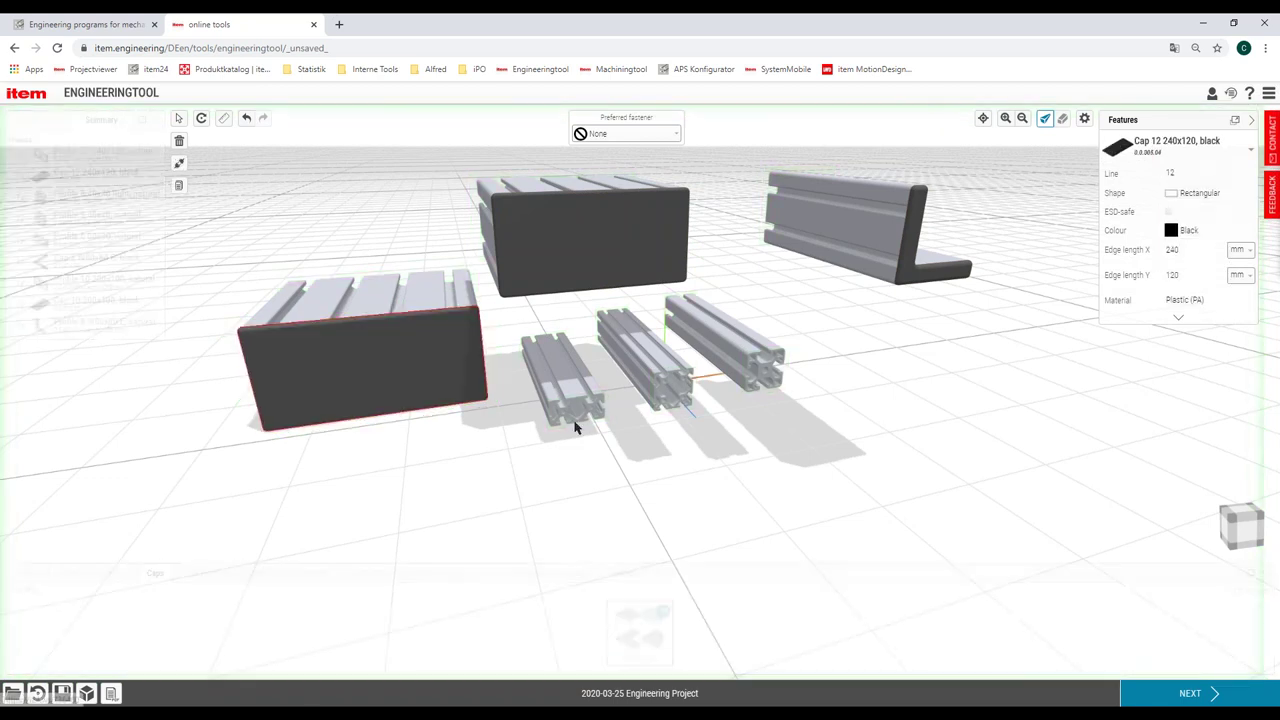
left_click(558, 420)
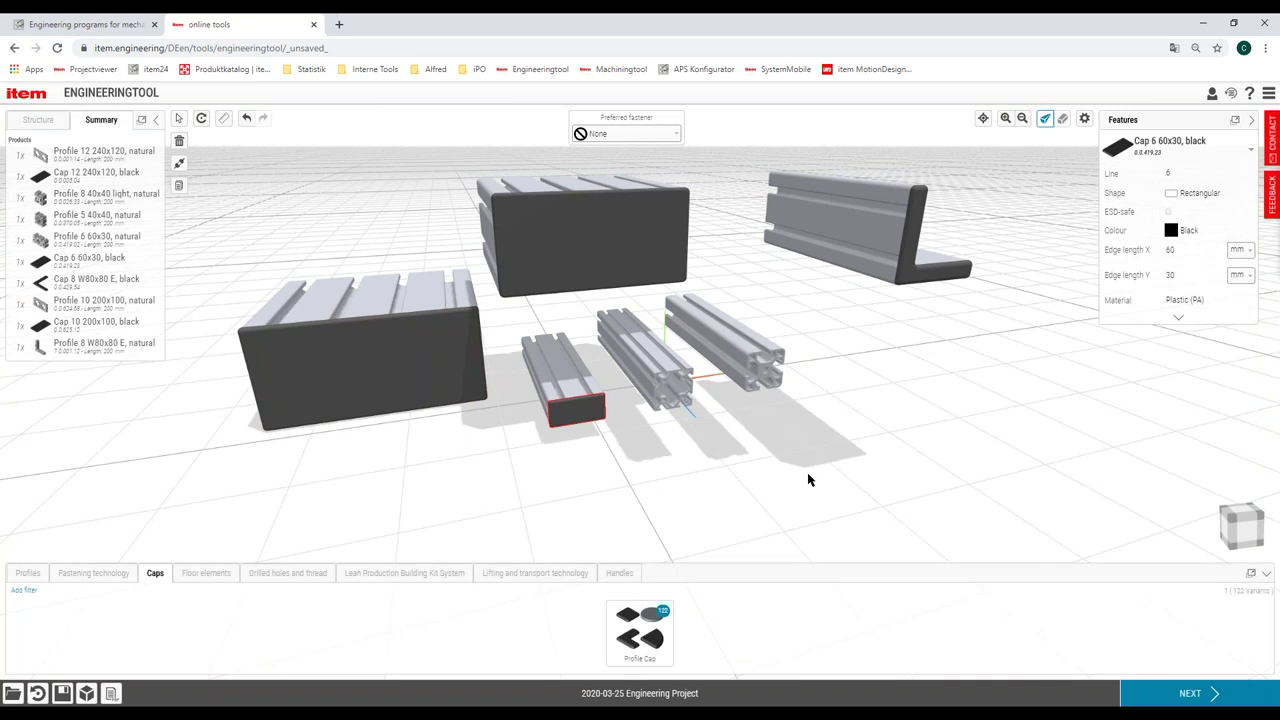
Add matching caps to the front ends of Profile 5 40x40 and Profile 8 40x40 light
left_click(657, 373)
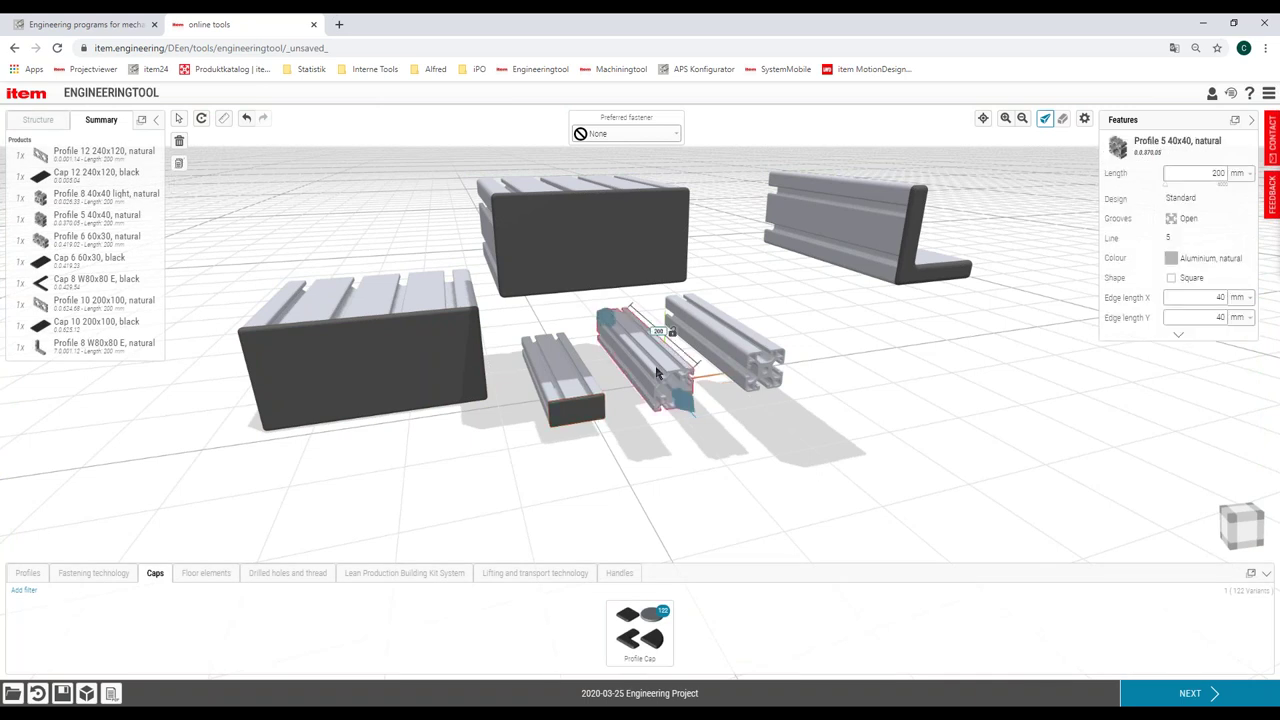
left_click(750, 352)
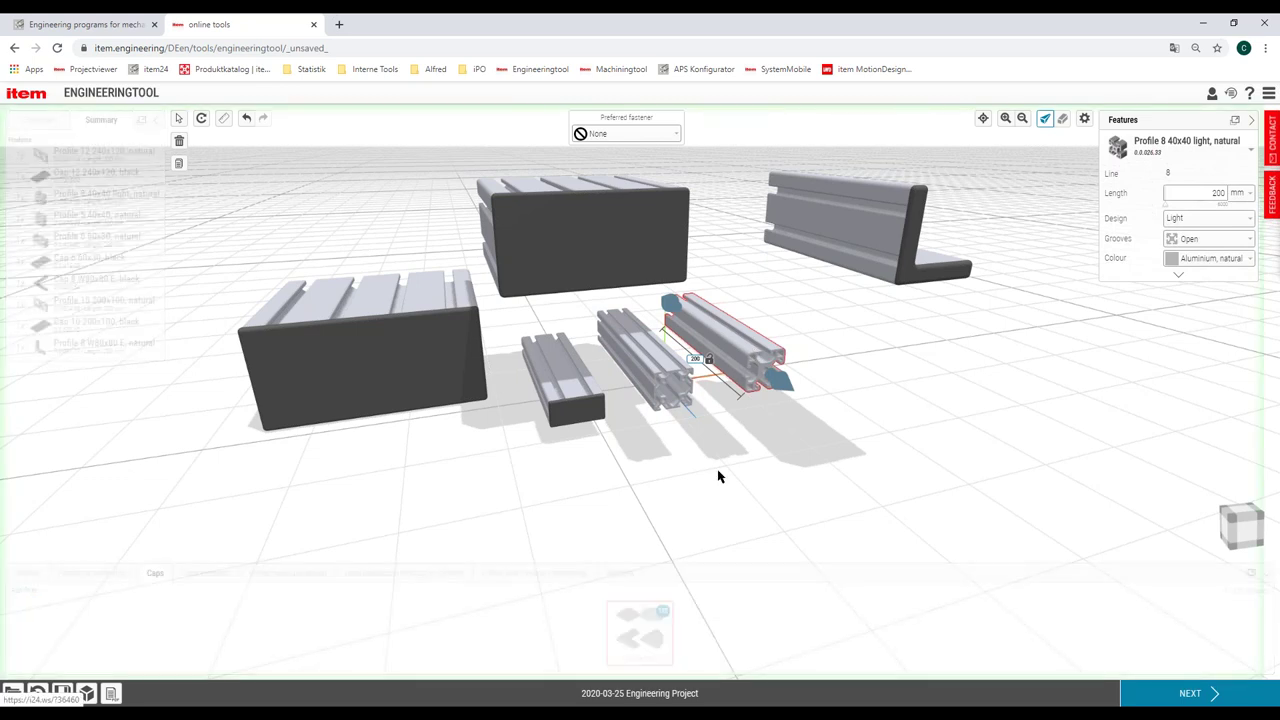
left_click_drag(683, 400, 677, 388)
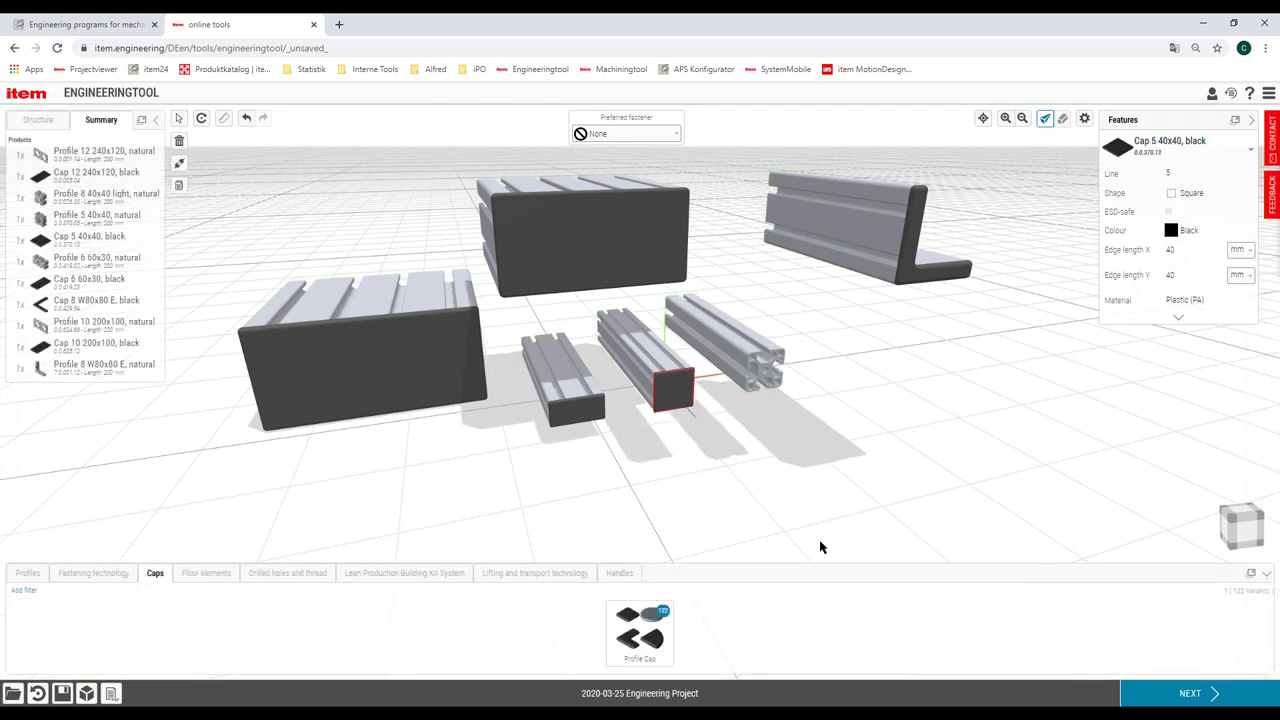
left_click_drag(642, 630, 767, 377)
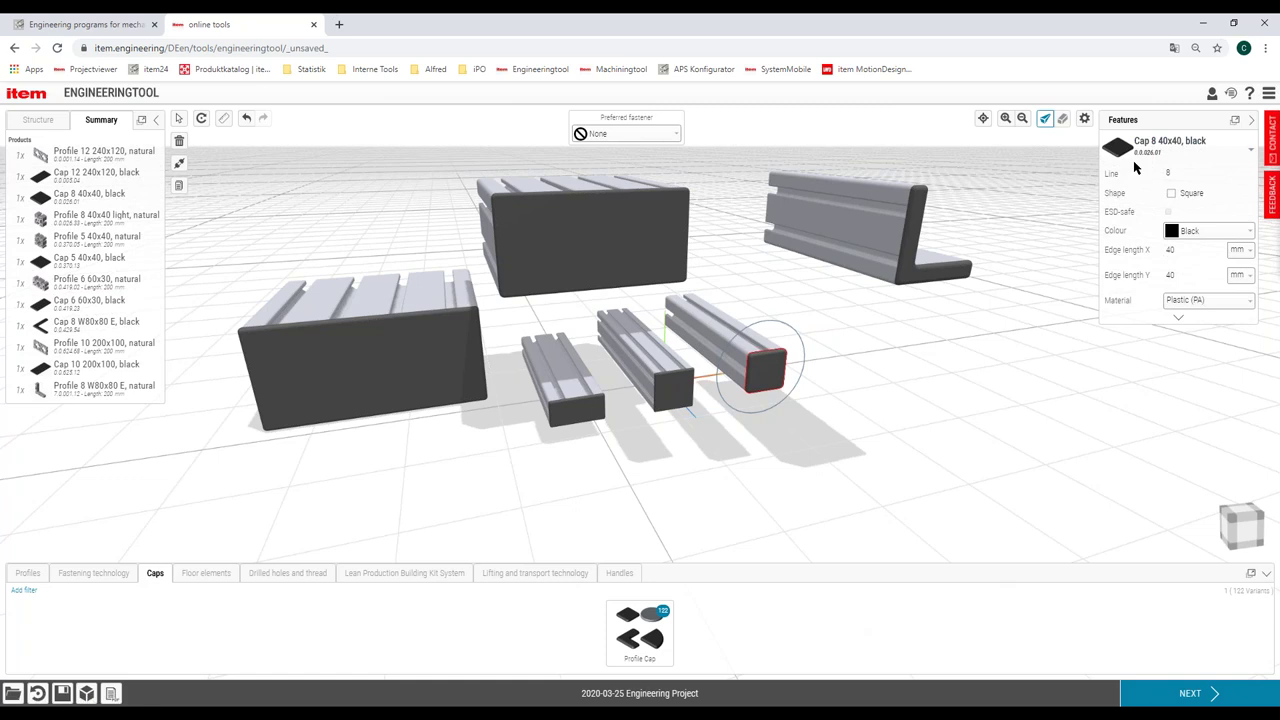
Set the colour of the cap on Profile 8 40x40 light to Grey, and change its material to Steel
left_click(1192, 236)
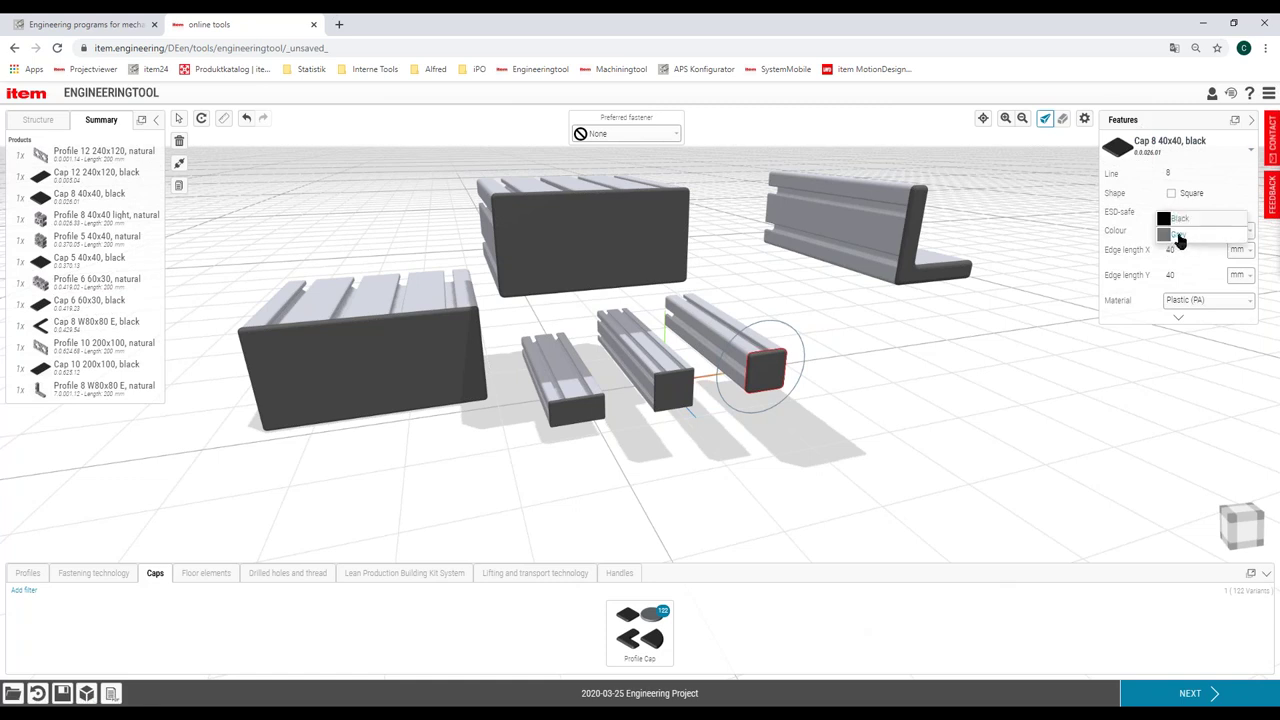
left_click(1180, 242)
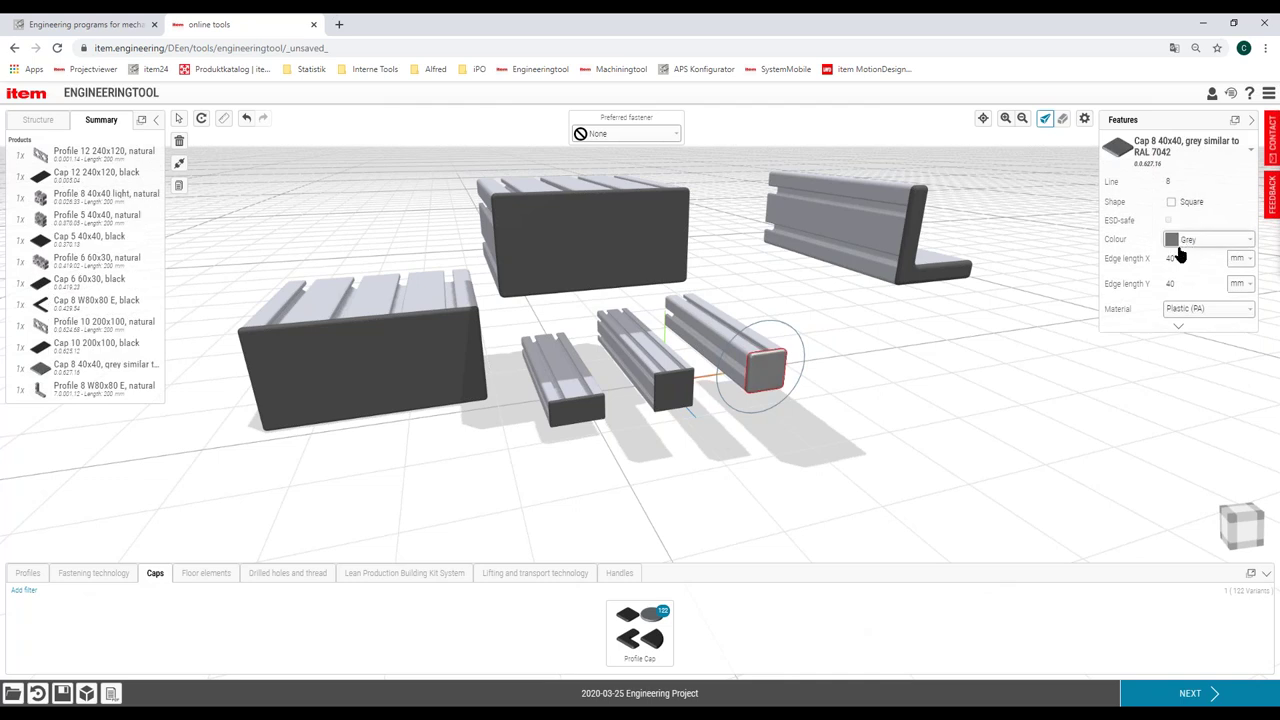
left_click(1190, 316)
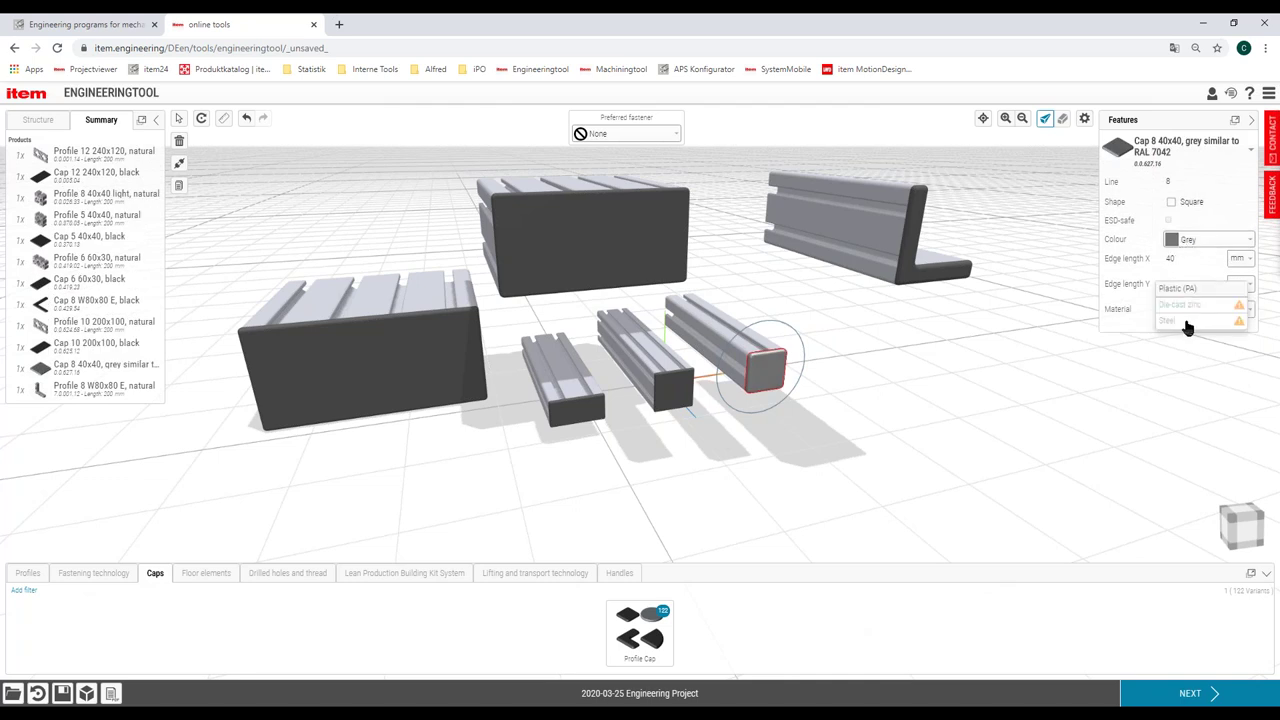
left_click(1172, 322)
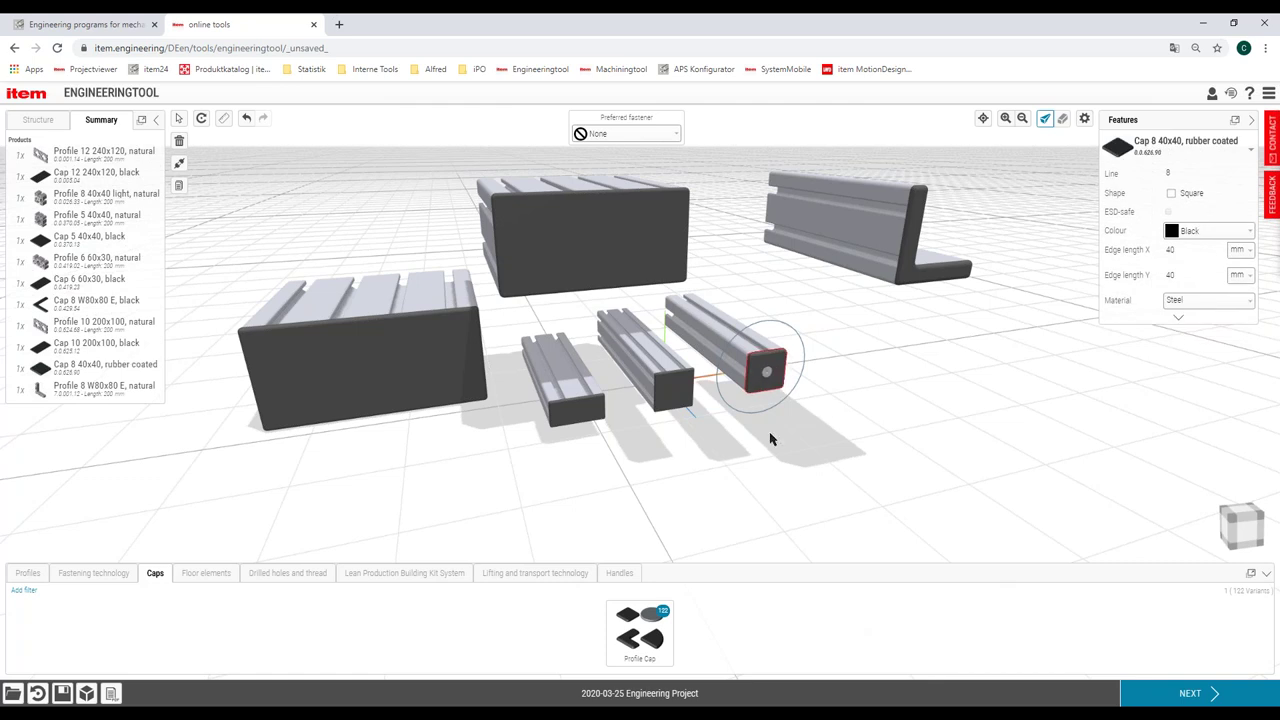
Insert a Standard Fastening Set from the fastening catalog into the uncapped end of Profile 12 240x120
left_click_drag(538, 491, 993, 458)
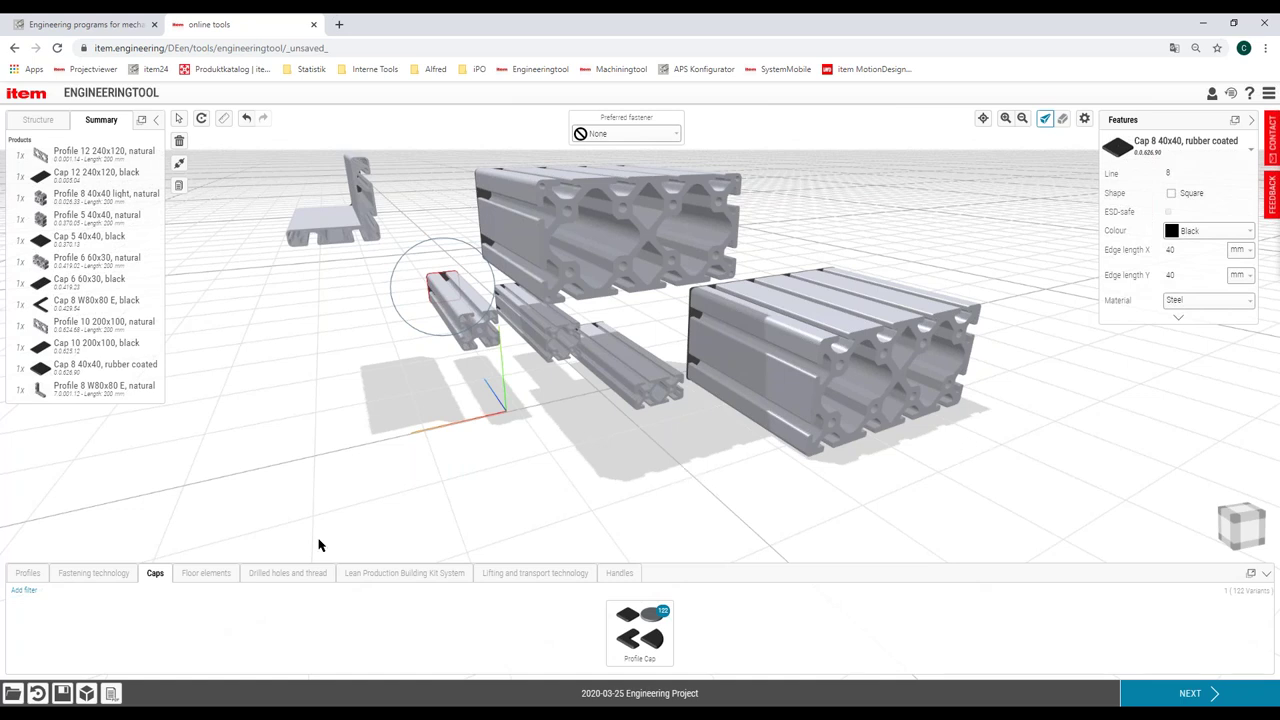
left_click(106, 578)
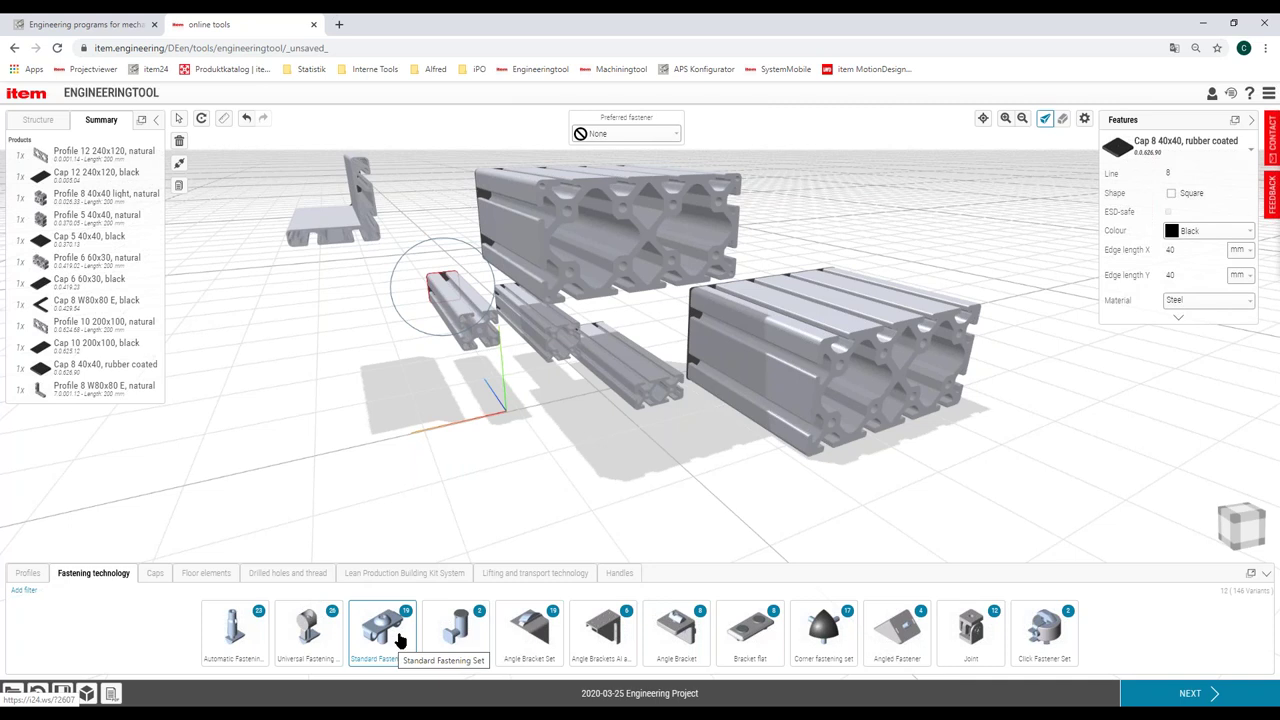
left_click_drag(391, 650, 897, 447)
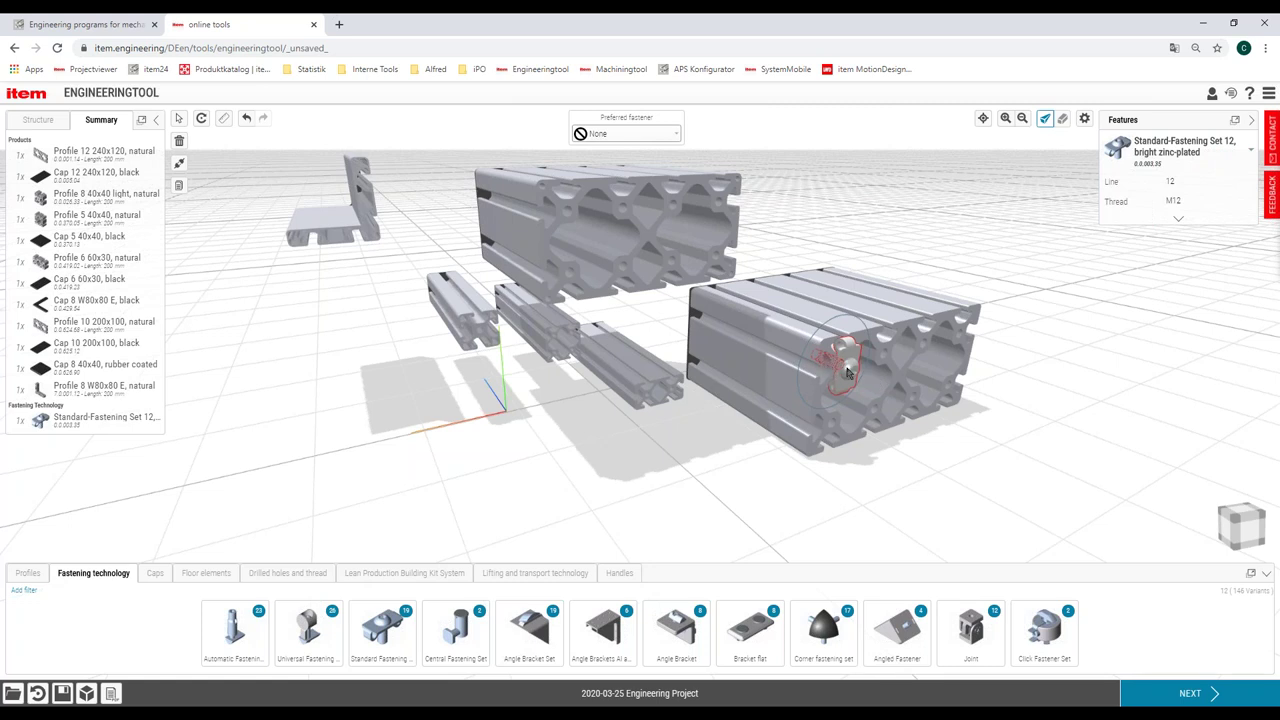
Detach the fastening set from Profile 12 240x120, attach it to Profile 5 40x40 and deselect it
left_click(177, 164)
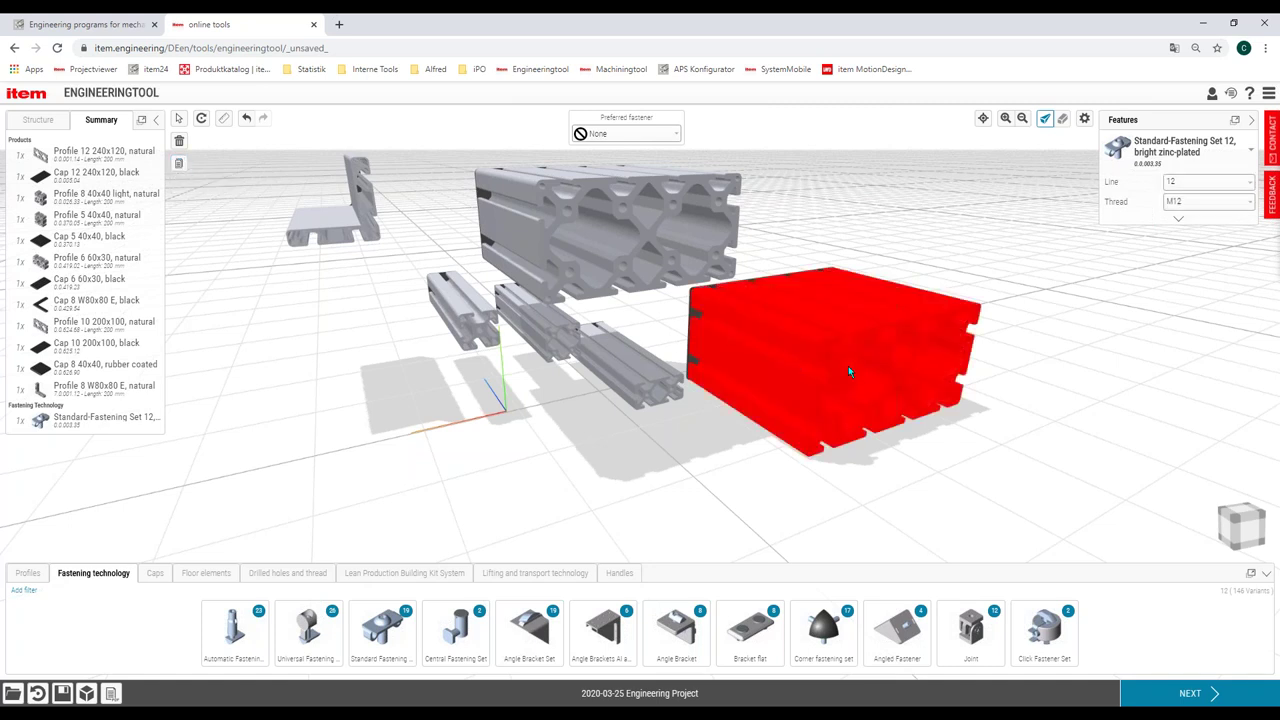
left_click(771, 405)
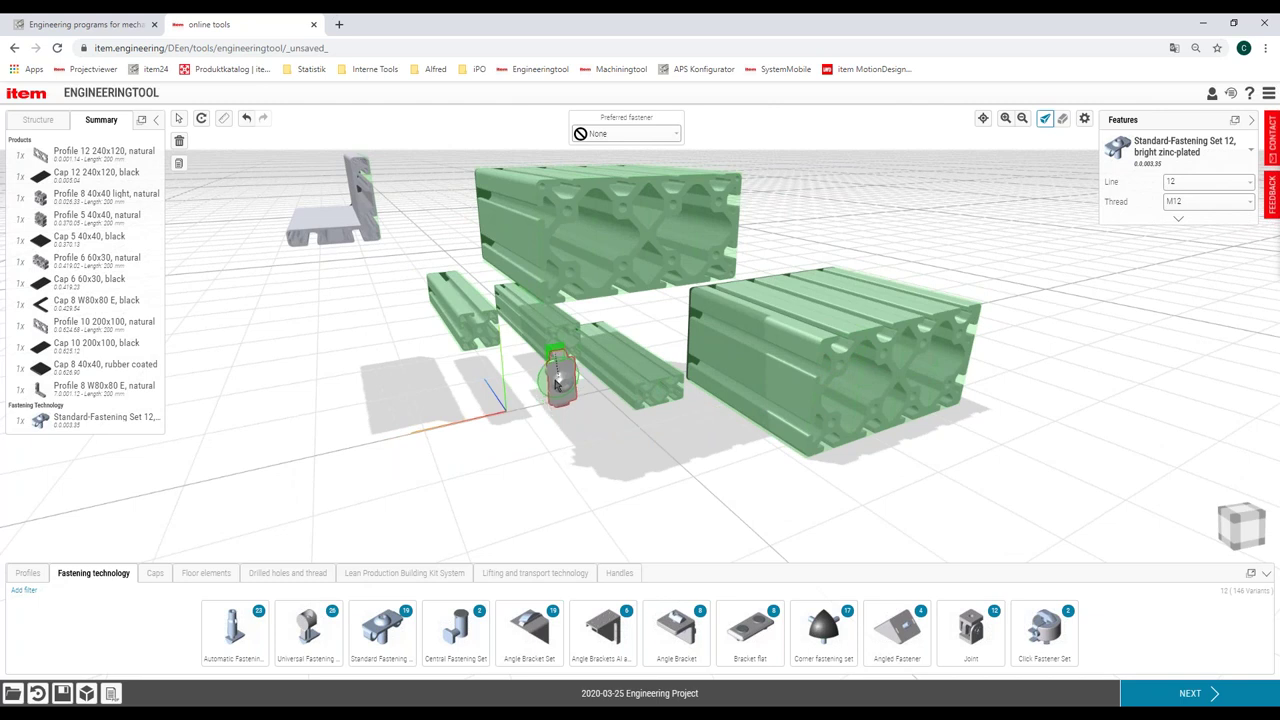
left_click(556, 383)
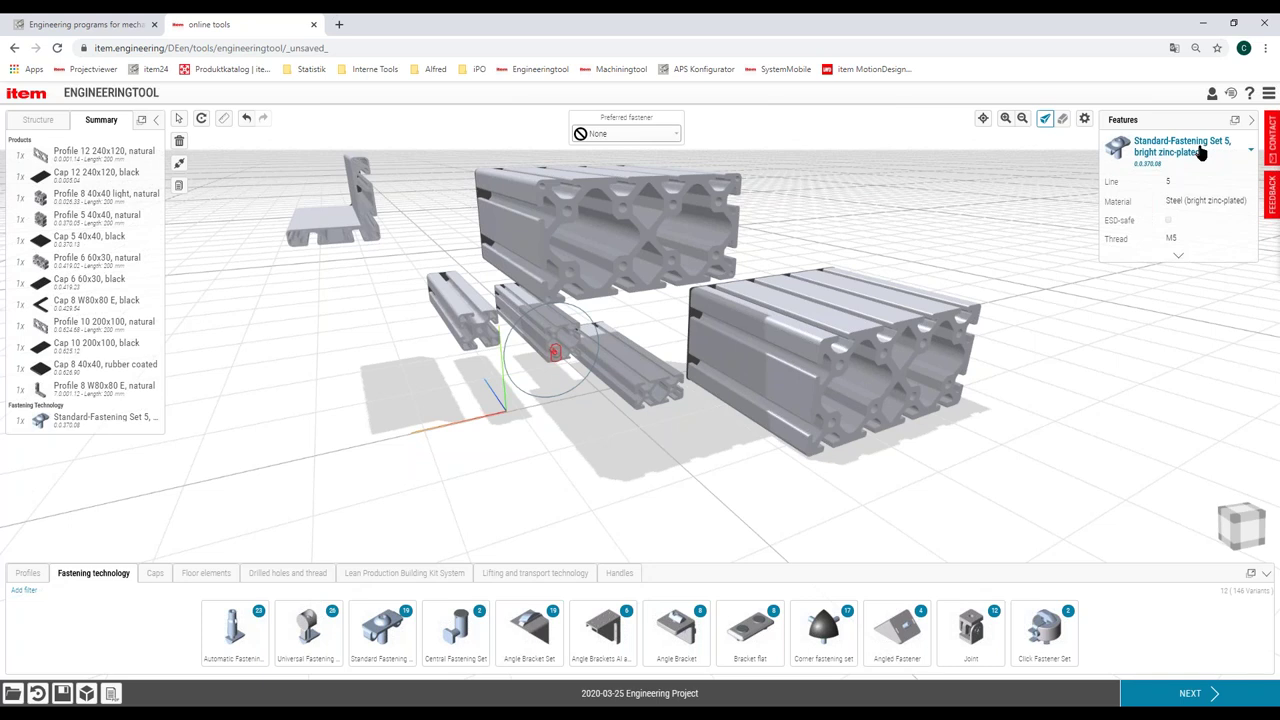
left_click(960, 242)
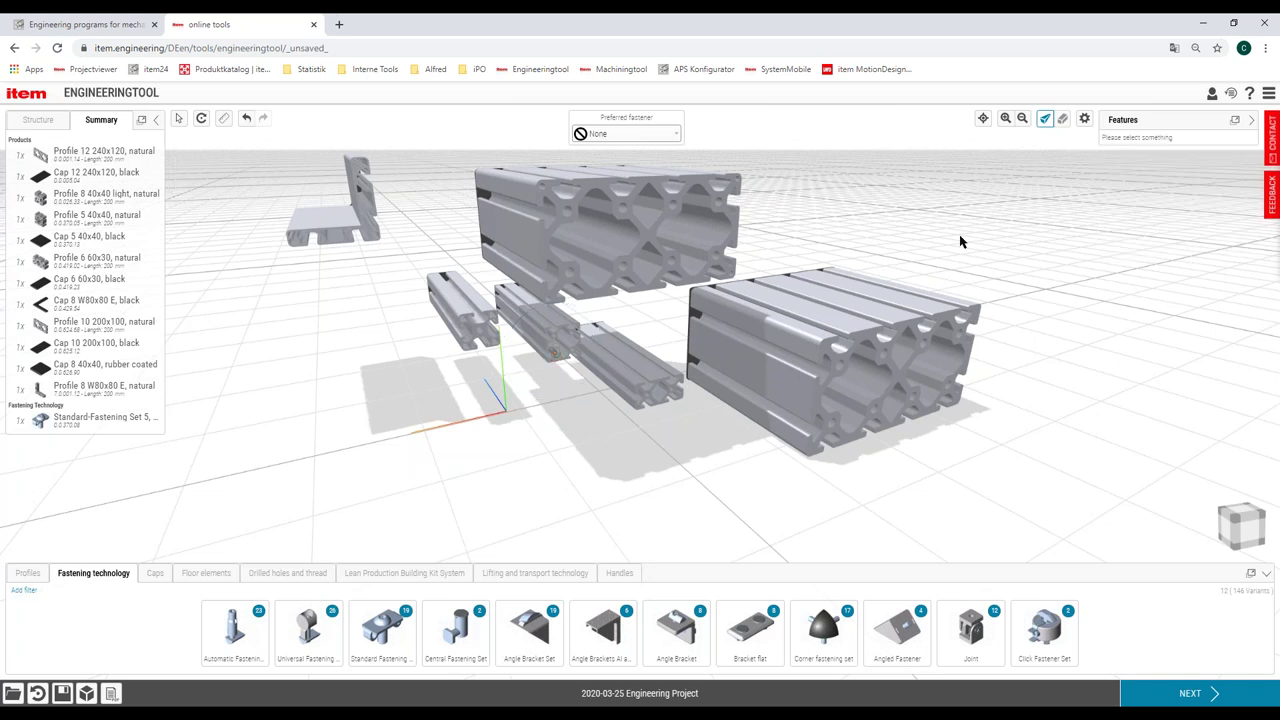
Reset the camera view and delete all products from the 3D workspace
left_click(983, 120)
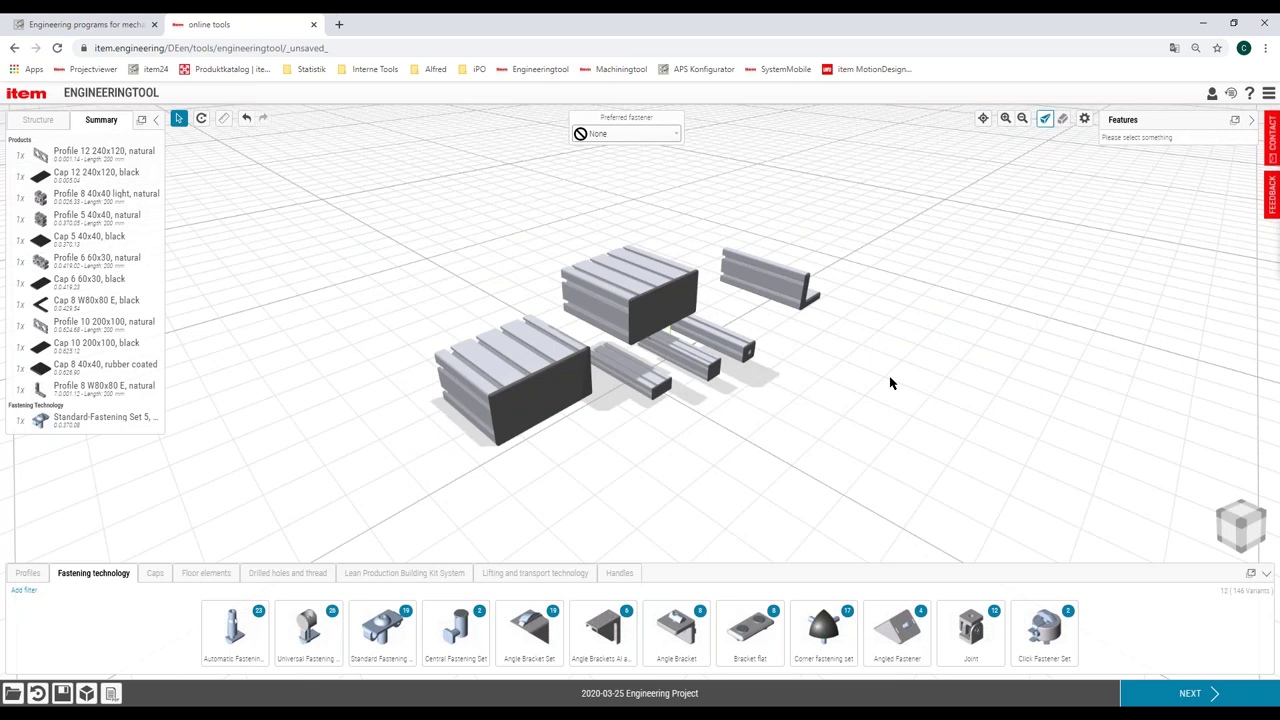
key("ctrl+a")
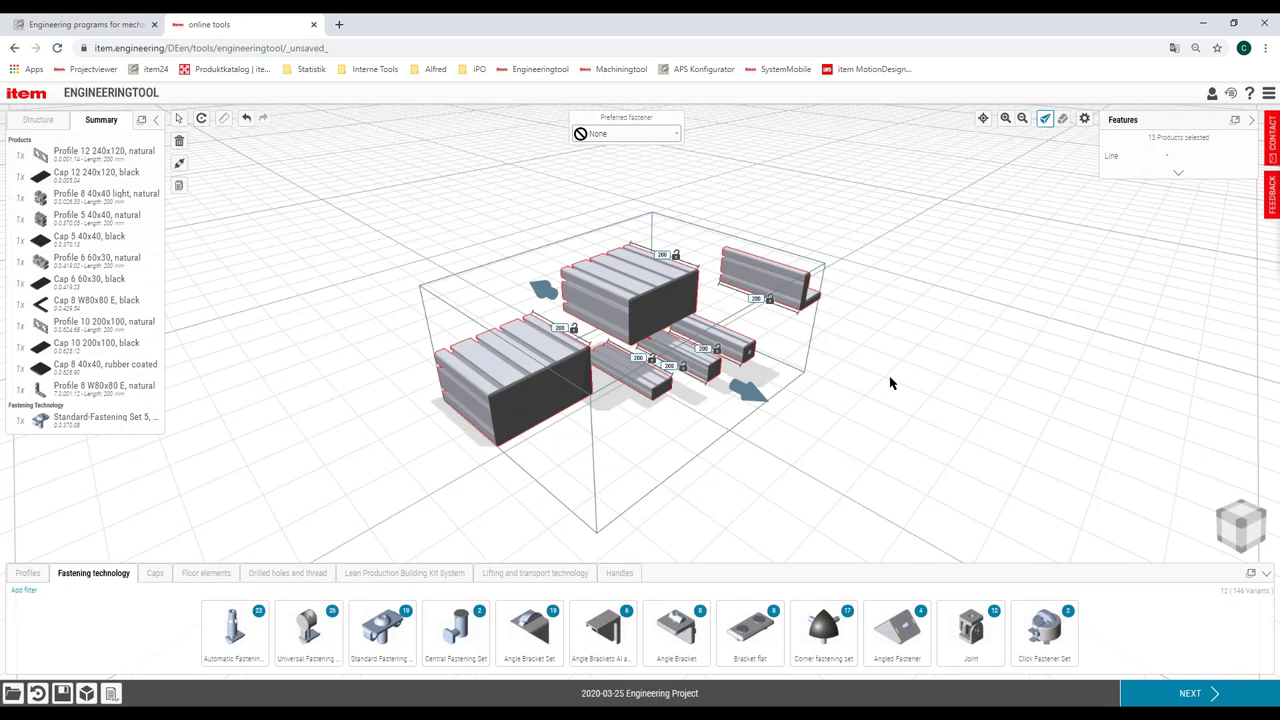
key("Delete")
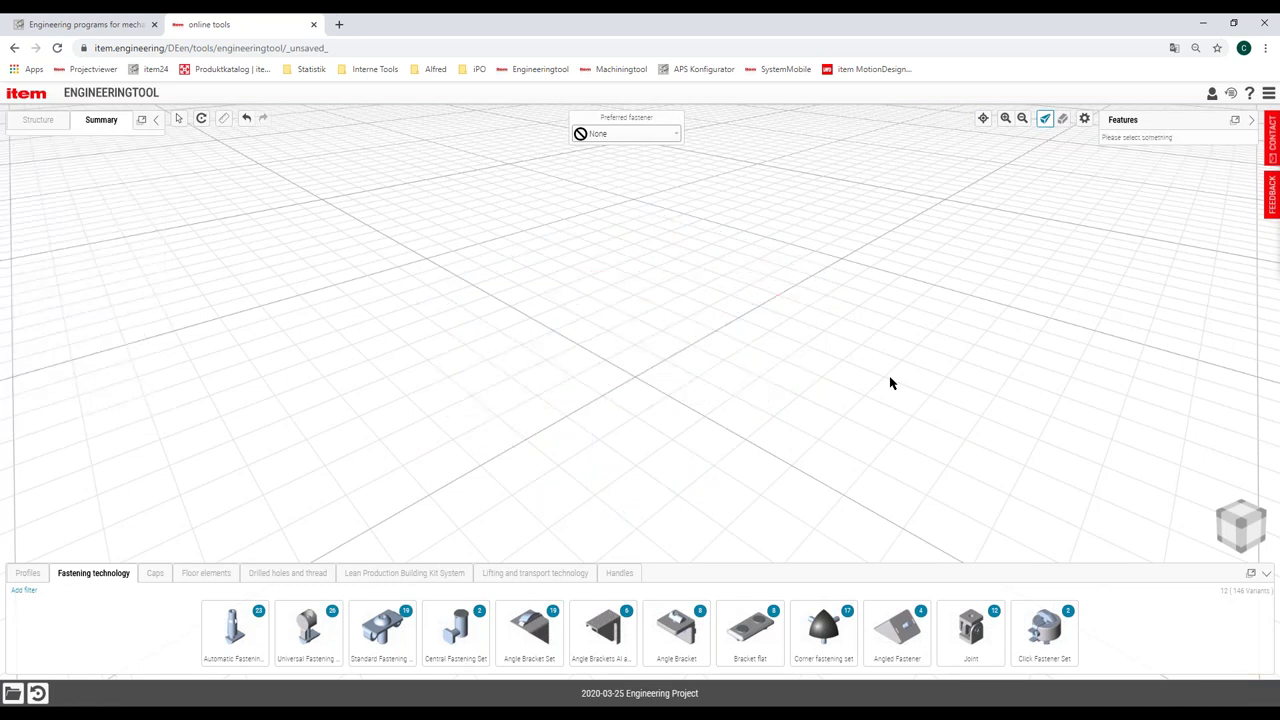
Place a Profile 8 40x40 light in the empty workspace and fit a Profile Cap onto its rear end
left_click(28, 574)
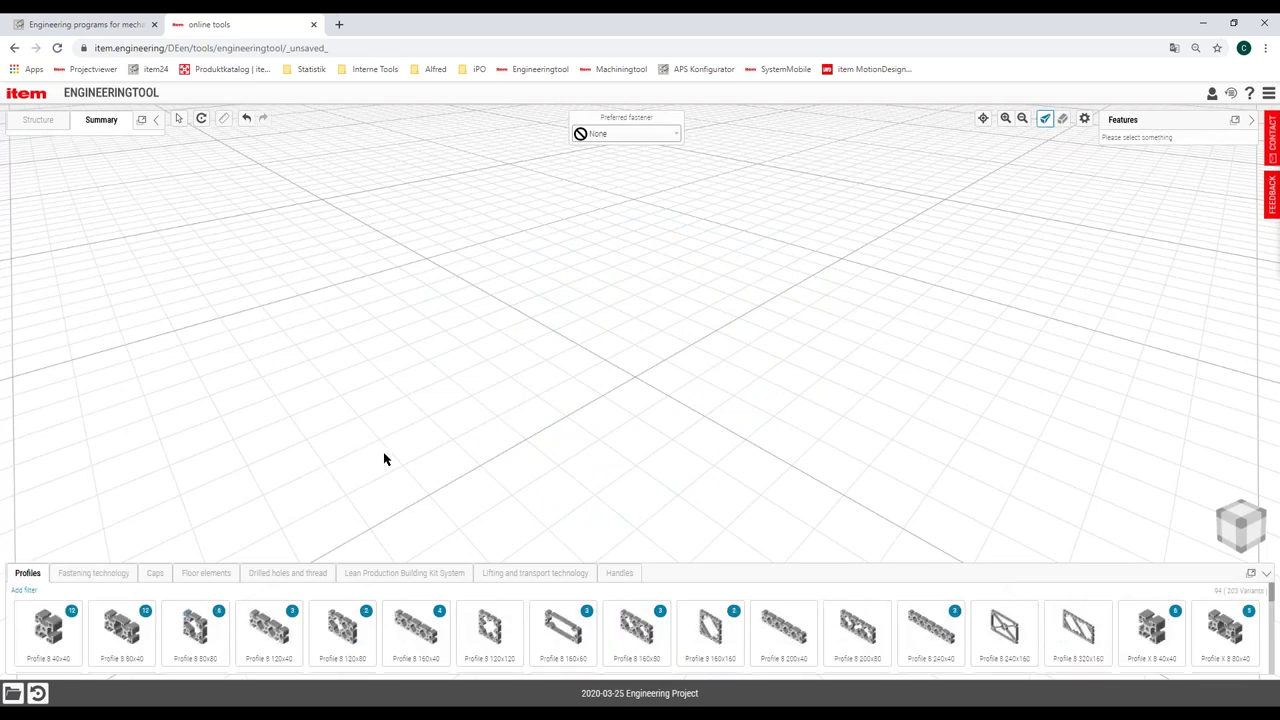
left_click_drag(48, 632, 530, 370)
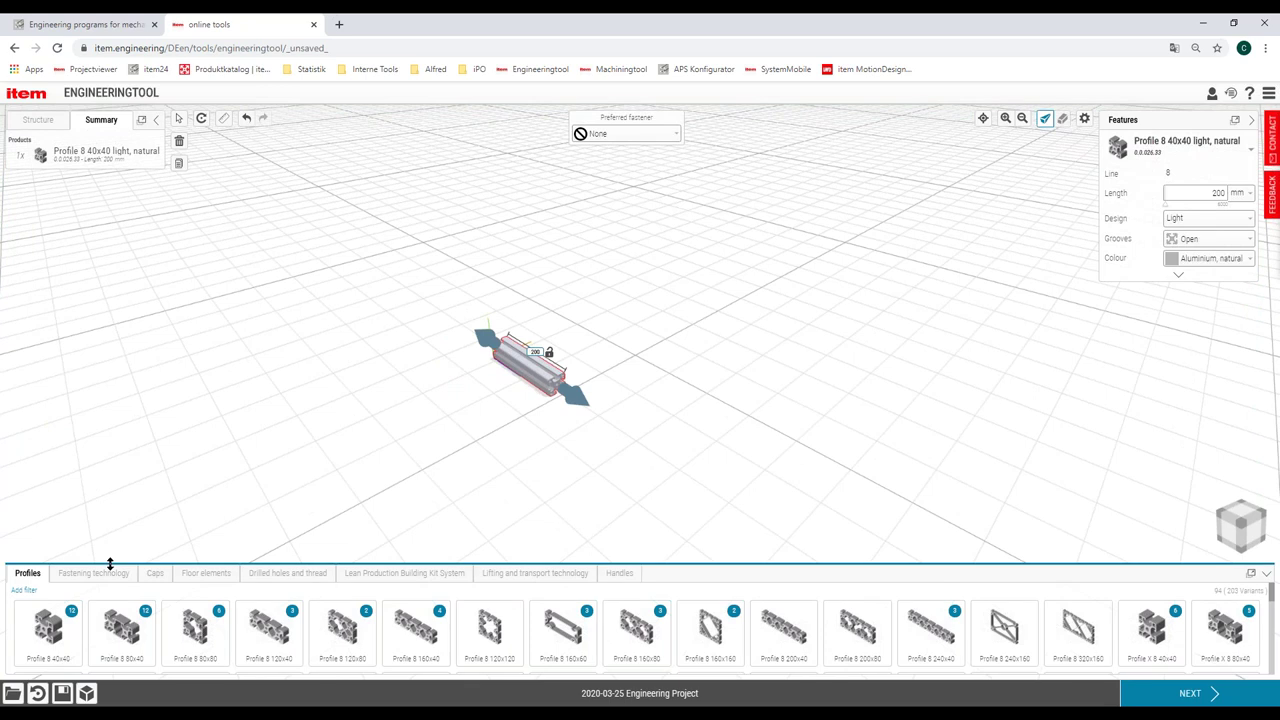
left_click(156, 577)
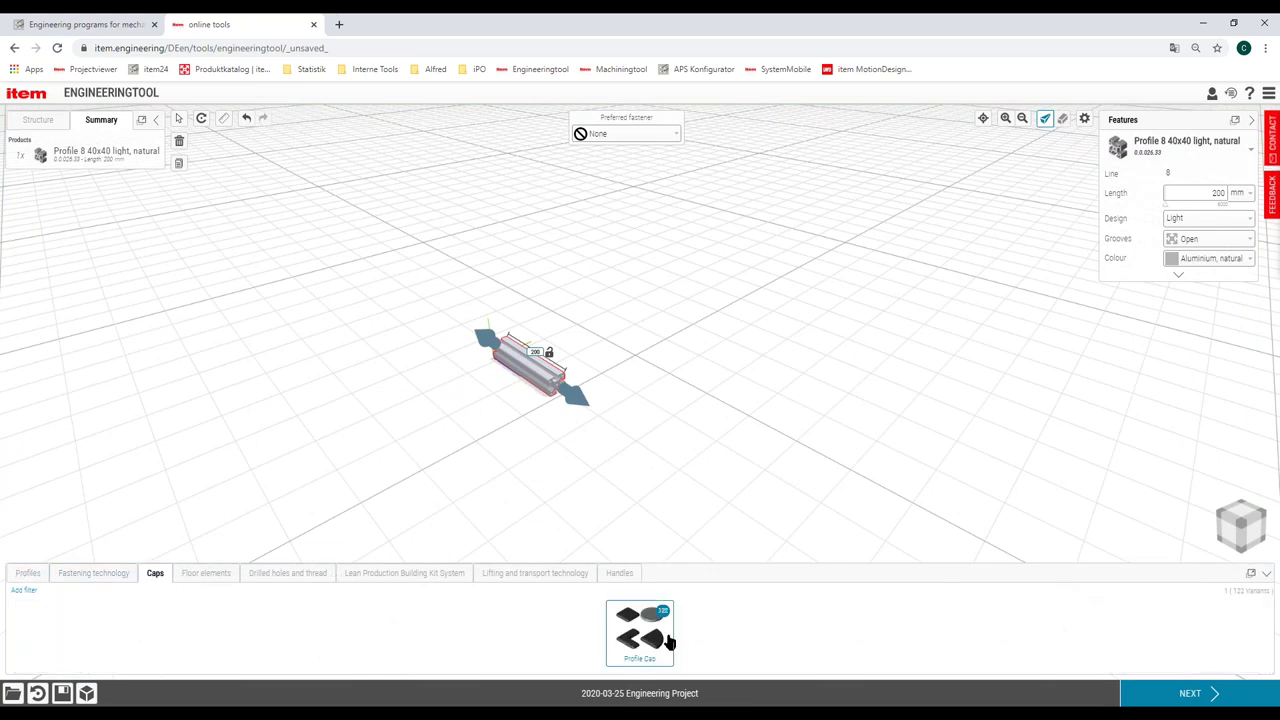
left_click_drag(640, 628, 503, 345)
Fit a Swivel Castor to the profile's free end and rotate the assembly upright so it stands on the castor
left_click(214, 577)
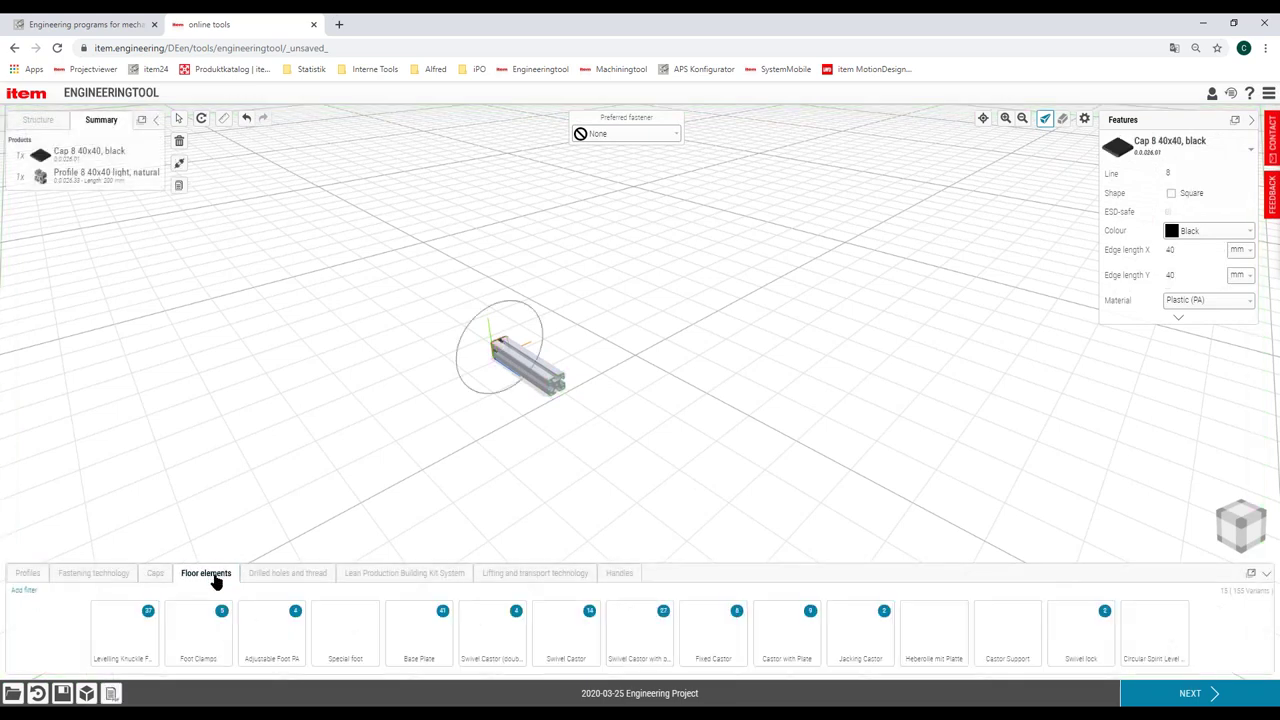
left_click_drag(565, 648, 570, 398)
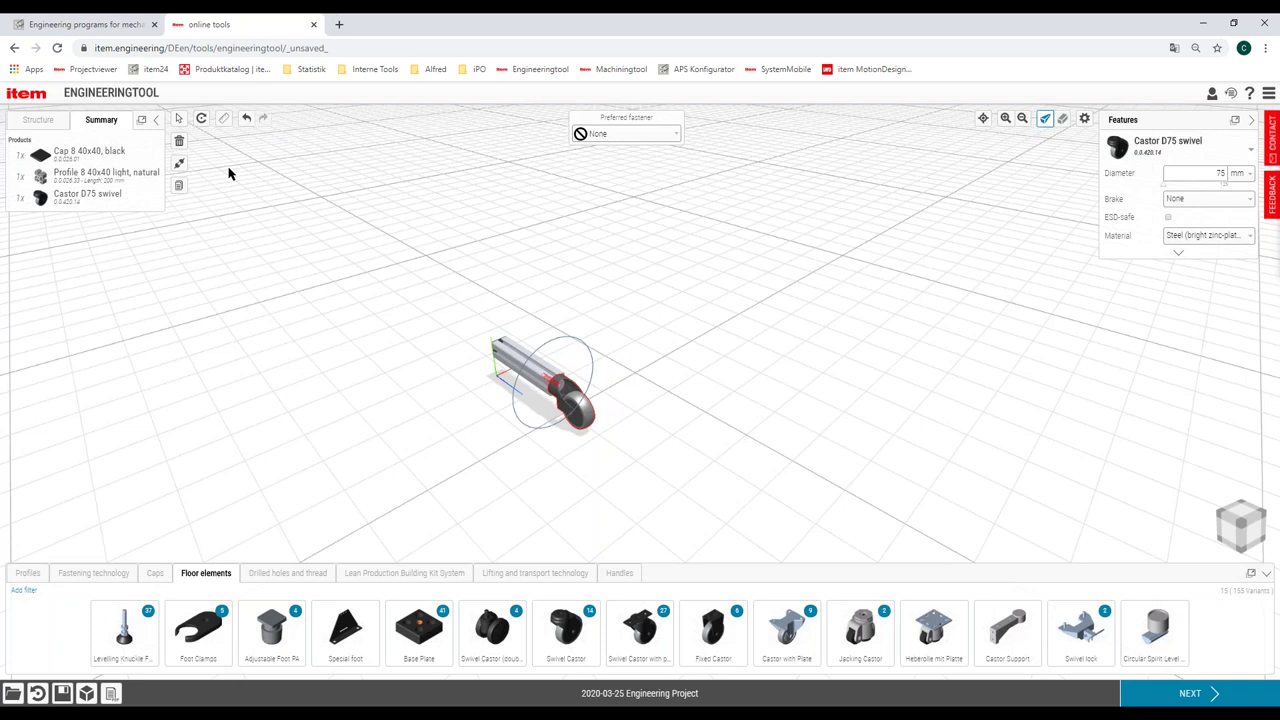
key("alt")
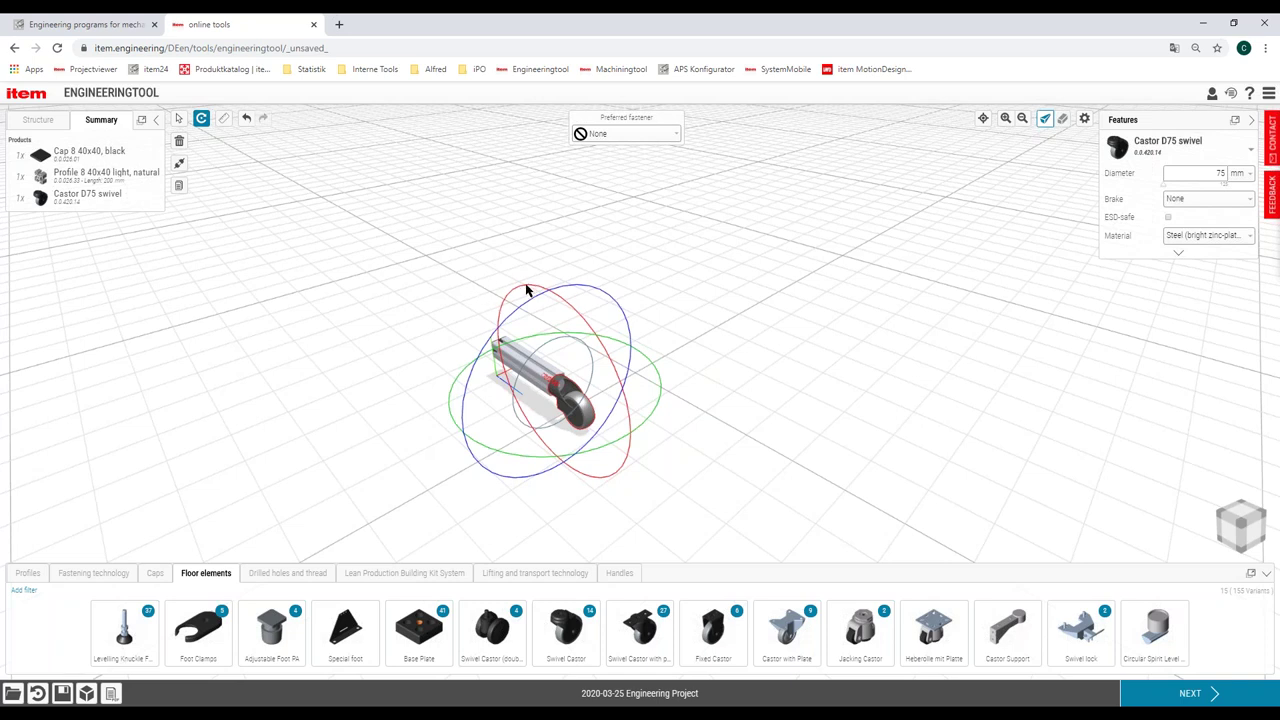
left_click_drag(529, 290, 628, 439)
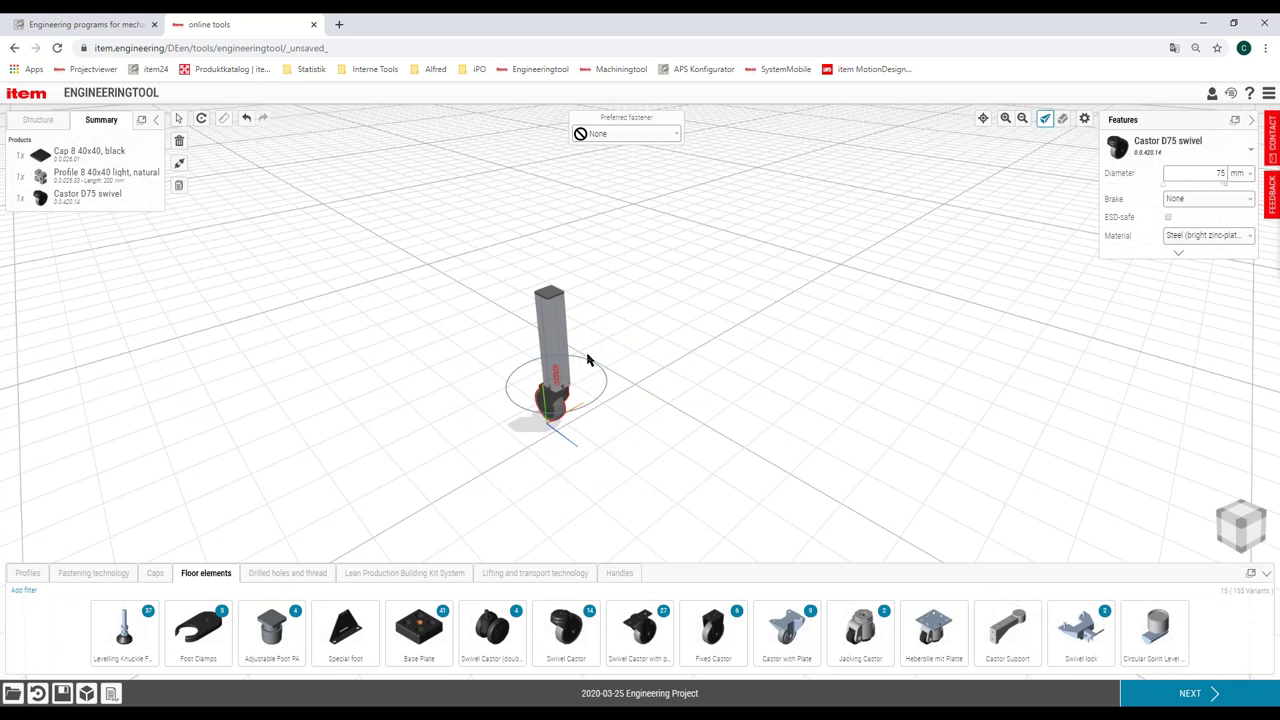
Place a second Profile 8 40x40 light beside the leg and set the preferred fastener to Standard Fastening Set
left_click(27, 573)
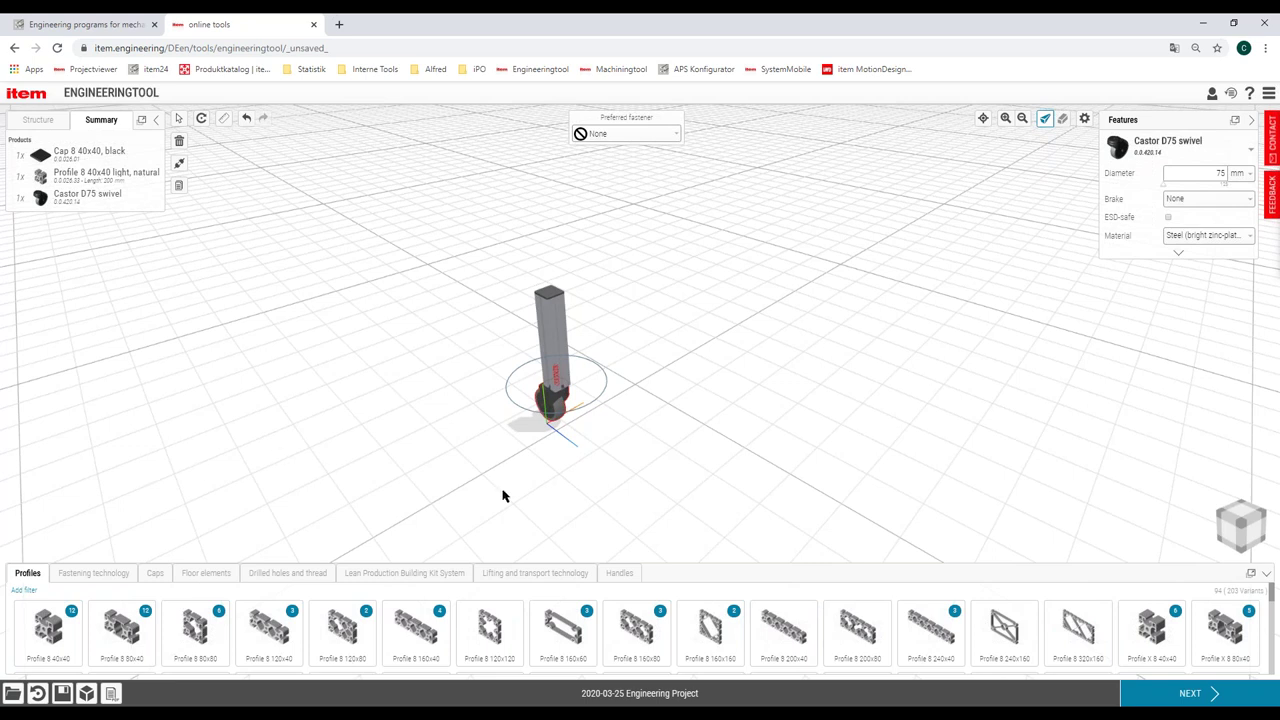
scroll(770, 486, "up", 5)
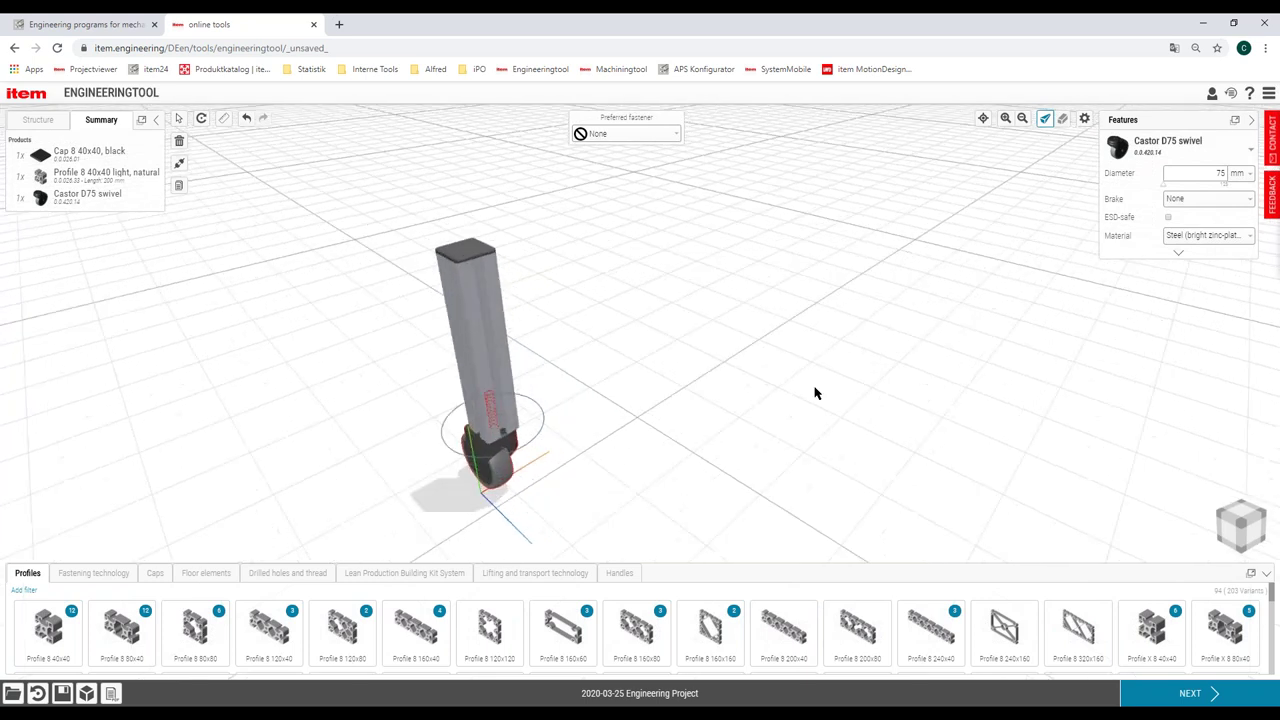
scroll(792, 396, "down", 2)
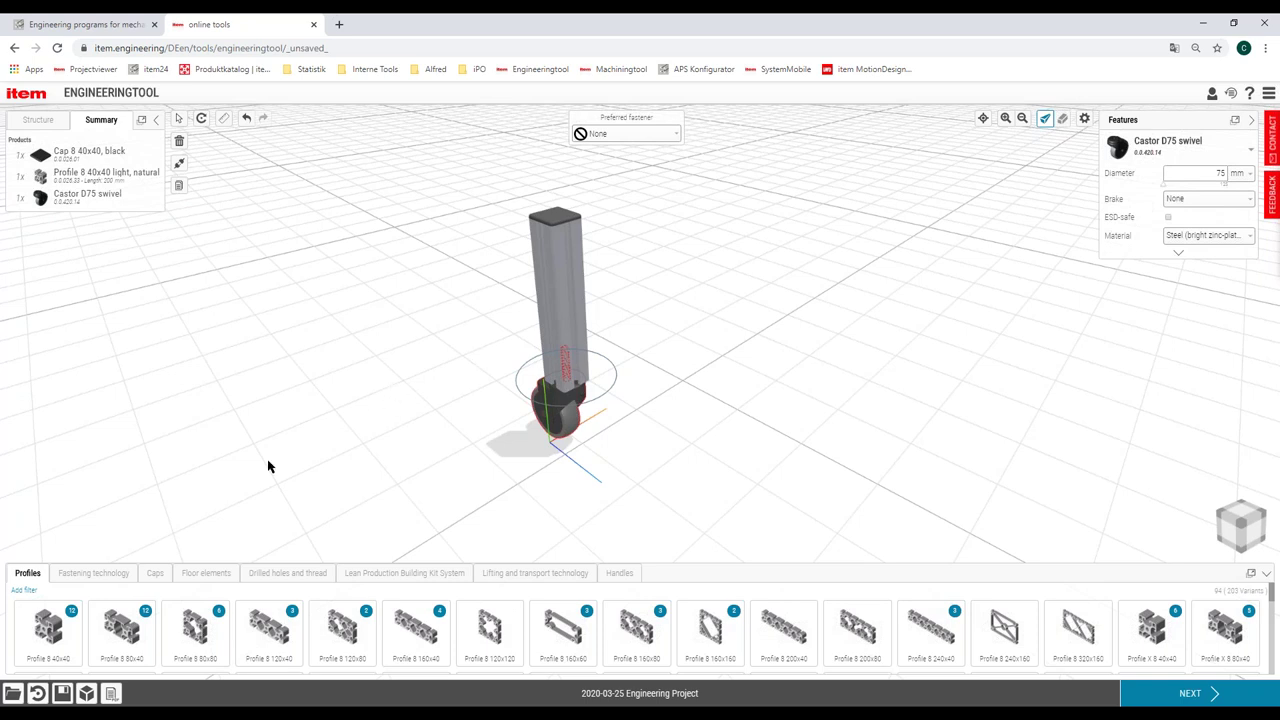
left_click_drag(48, 628, 729, 318)
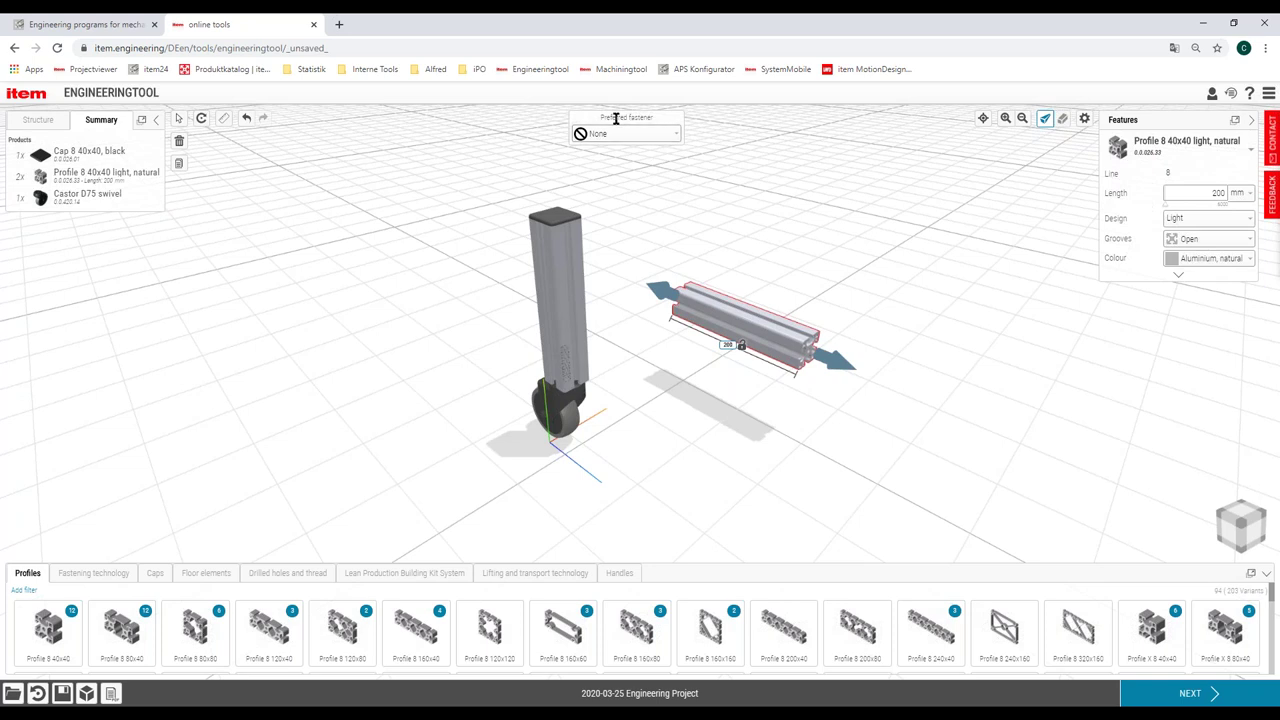
left_click_drag(600, 117, 669, 120)
left_click(650, 134)
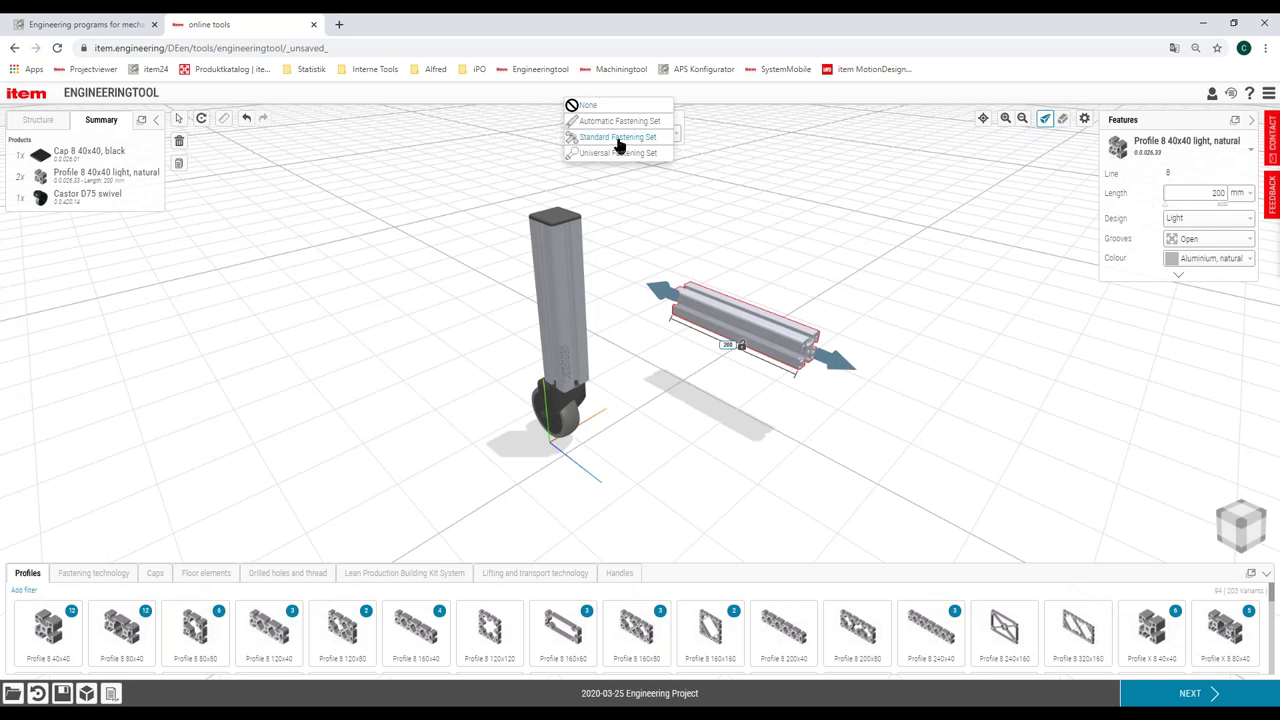
left_click(618, 137)
left_click(719, 214)
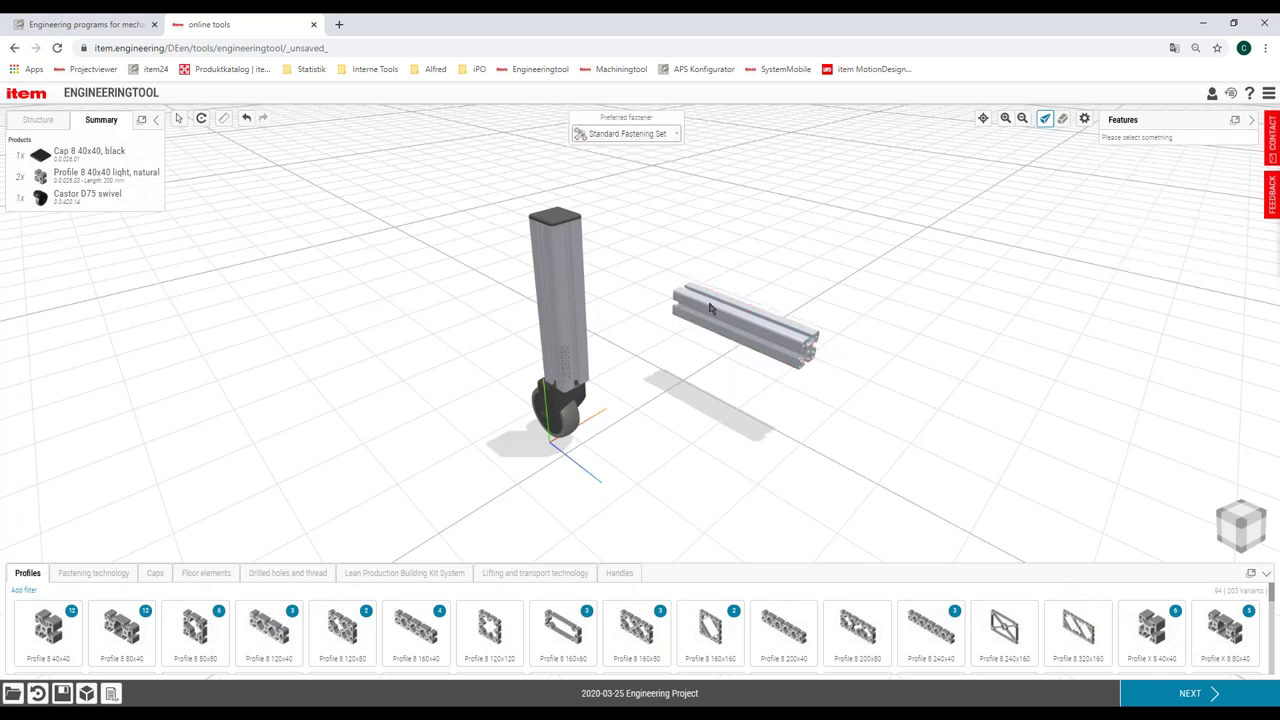
Try to move the loose profile against the leg's upper side face, and delete that profile
left_click_drag(719, 321, 619, 267)
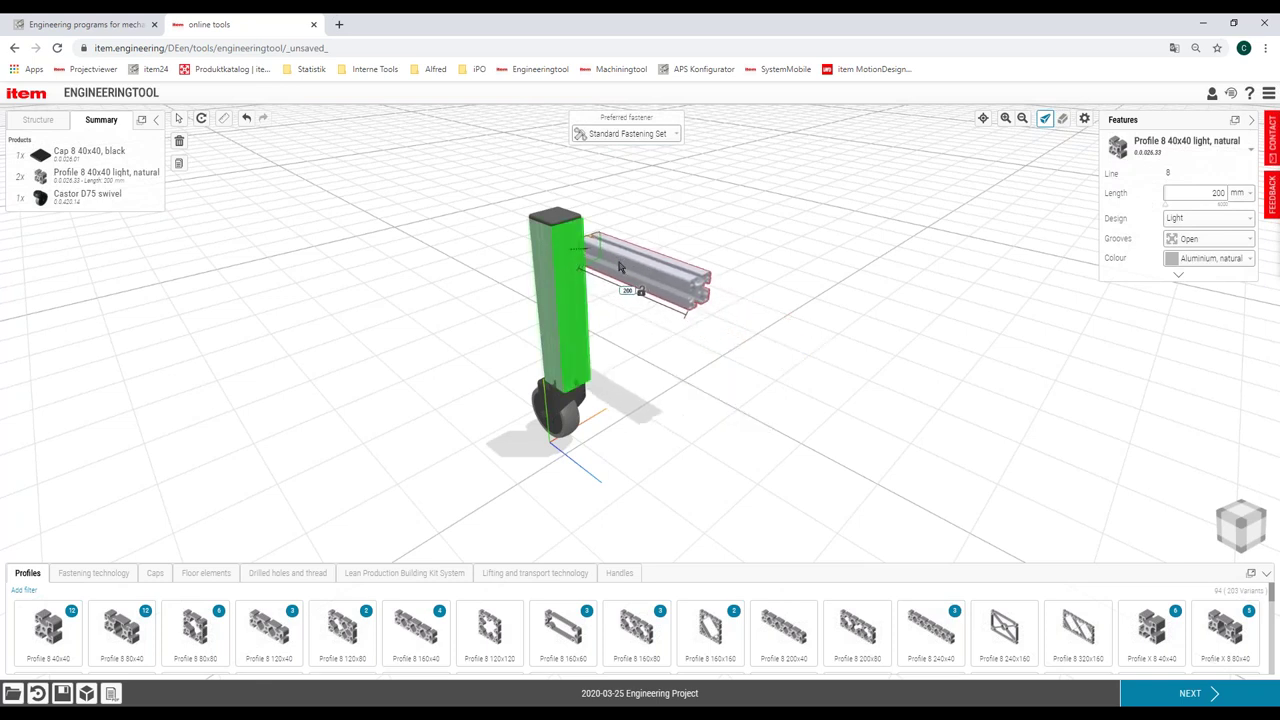
left_click_drag(619, 267, 746, 262)
key("Delete")
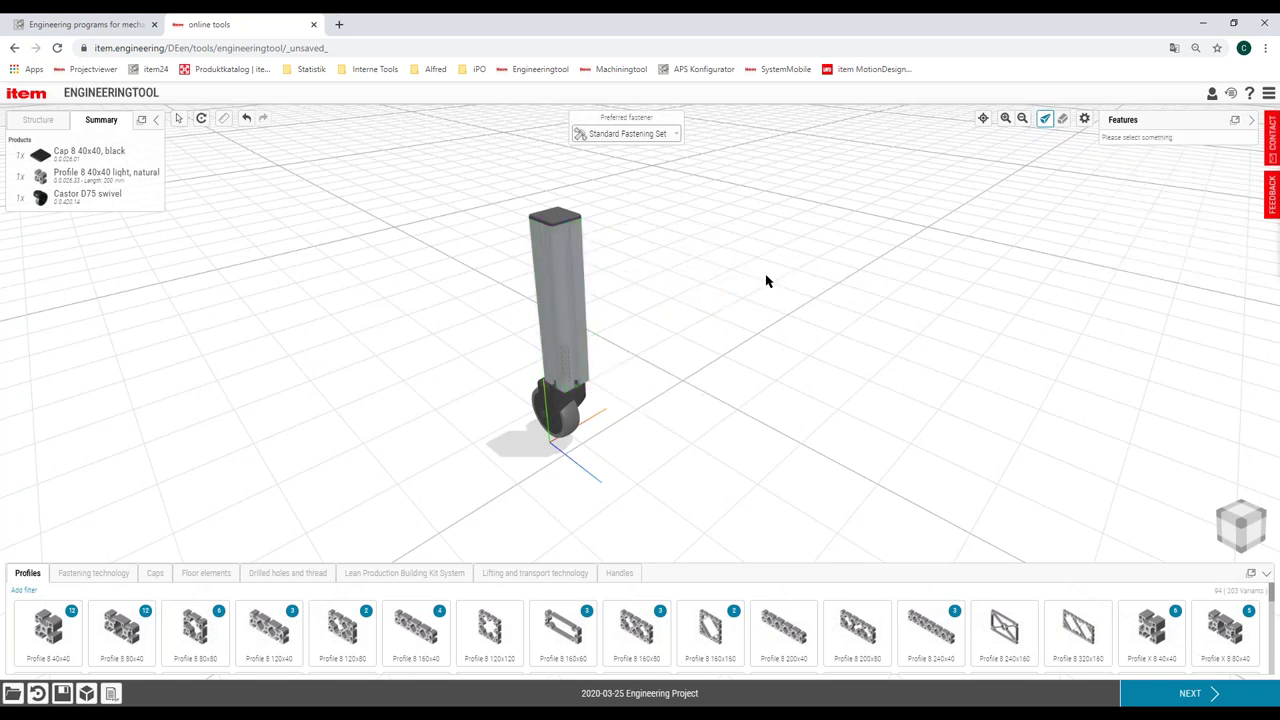
Attach a new Profile 8 40x40 light horizontally to the leg's side just below the cap and toggle its 20 mm offset lock
left_click_drag(128, 600, 620, 265)
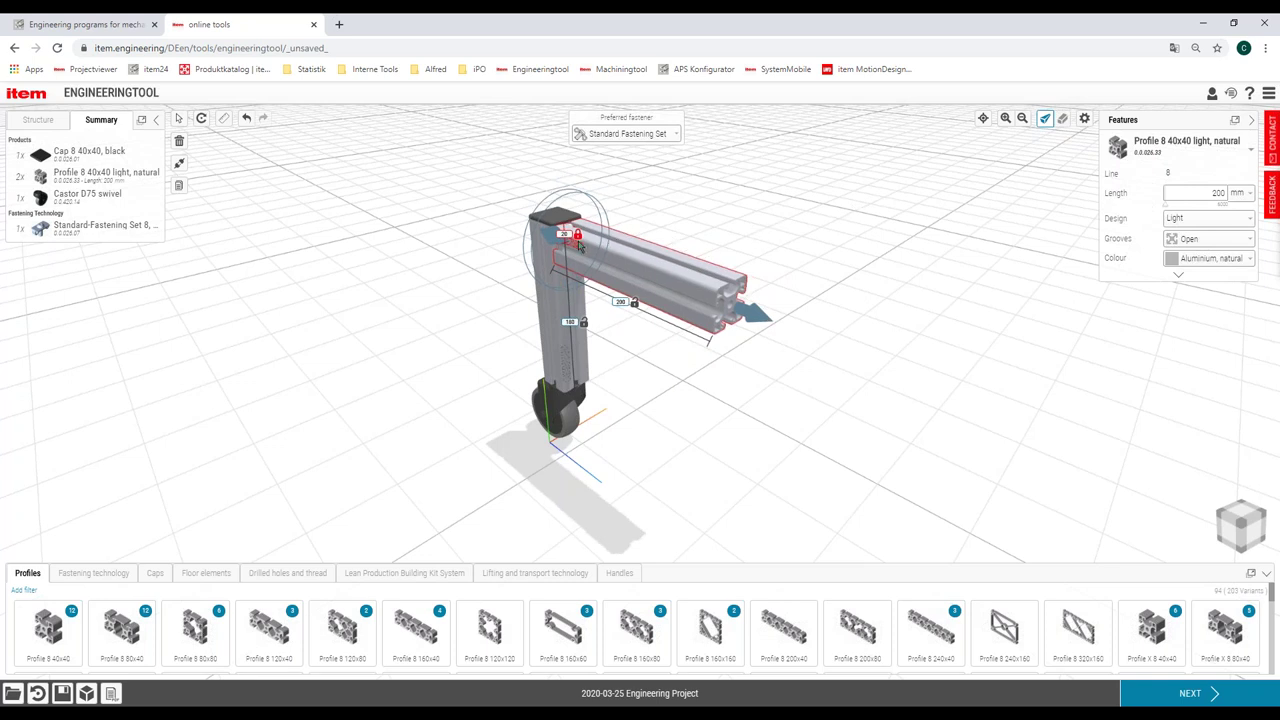
mouse_move(560, 230)
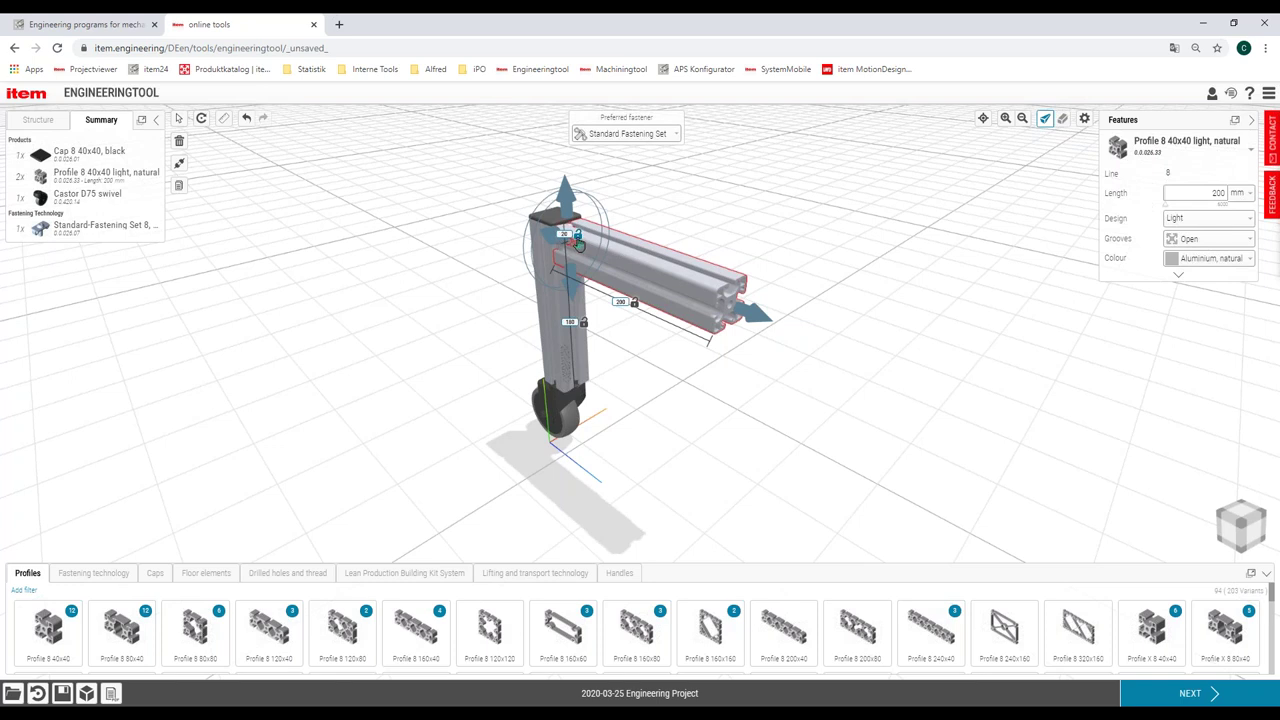
left_click(578, 243)
left_click(670, 204)
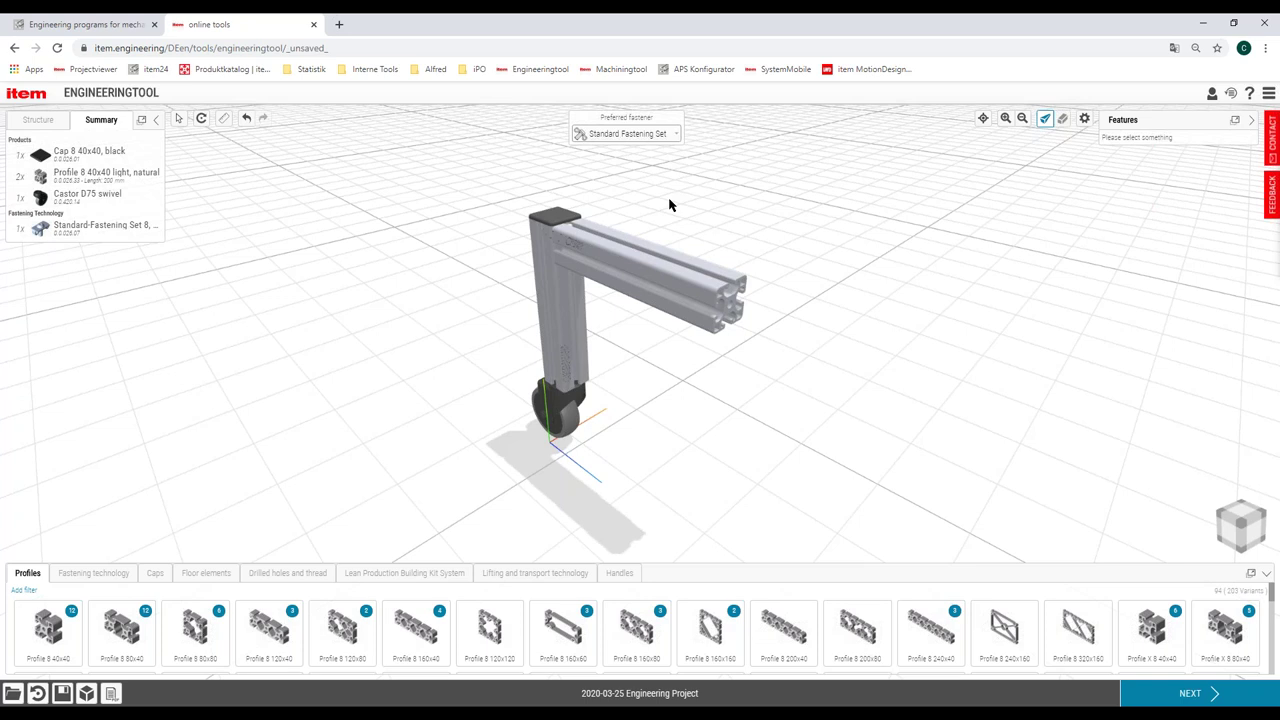
left_click(693, 308)
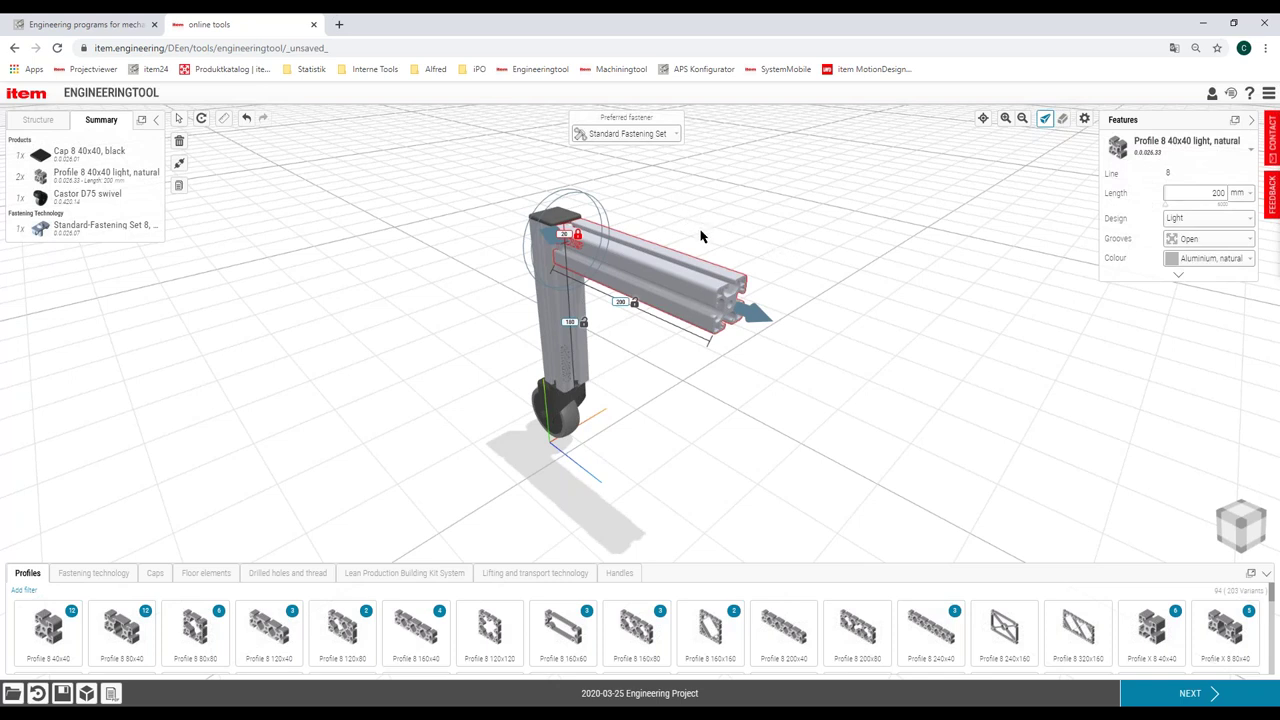
left_click(787, 250)
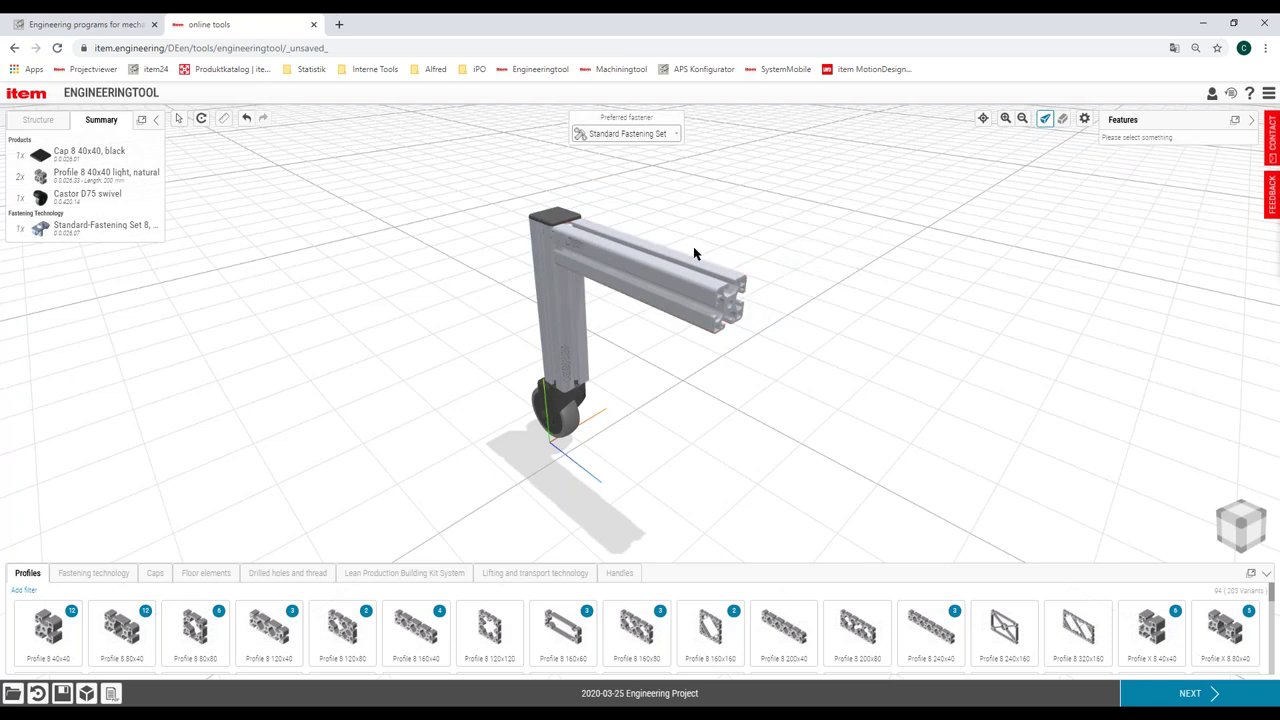
Duplicate the whole leg-and-beam assembly and fasten the two together so a 200 mm beam connects both legs
double_click(707, 296)
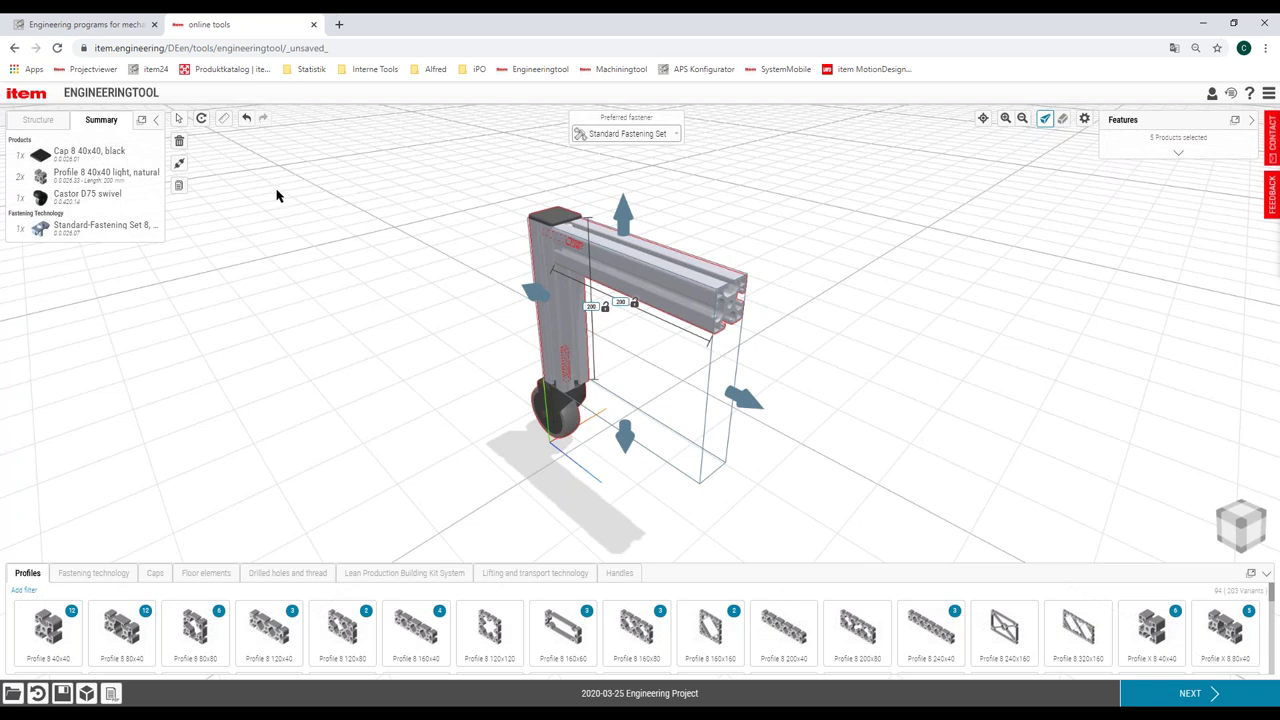
left_click(180, 187)
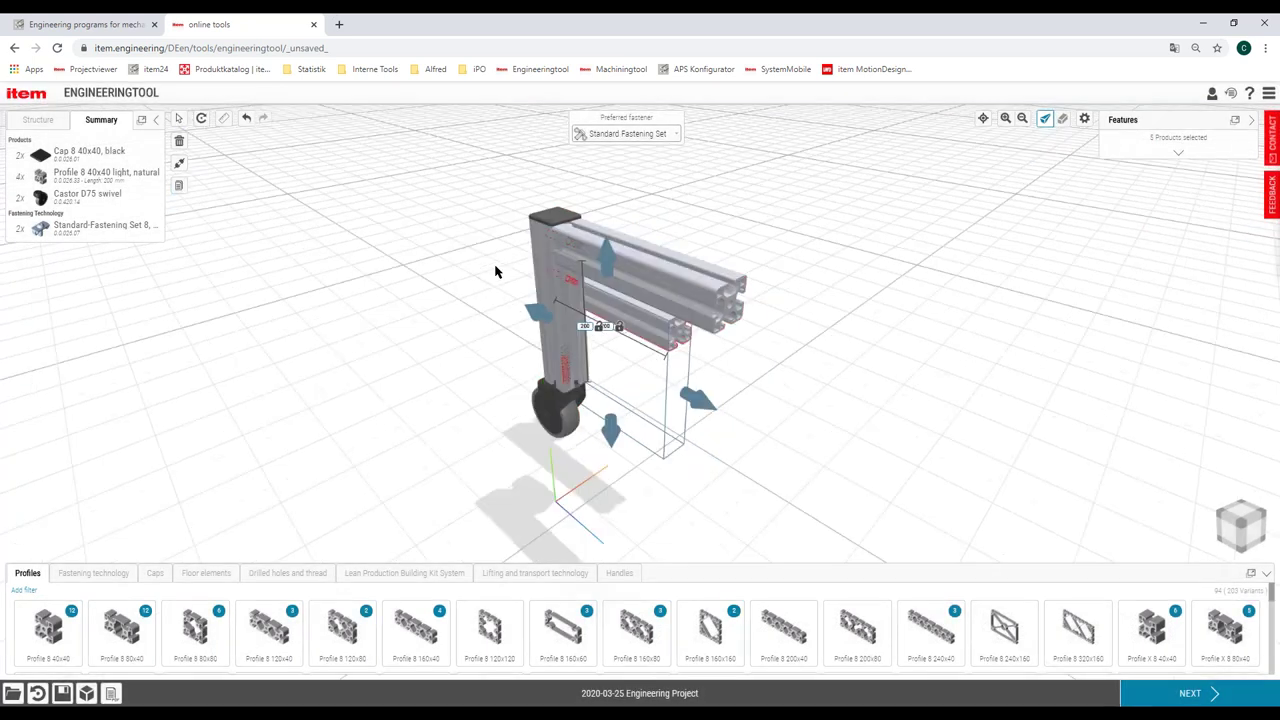
left_click_drag(710, 298, 560, 302)
left_click(548, 281)
type("200")
key("Return")
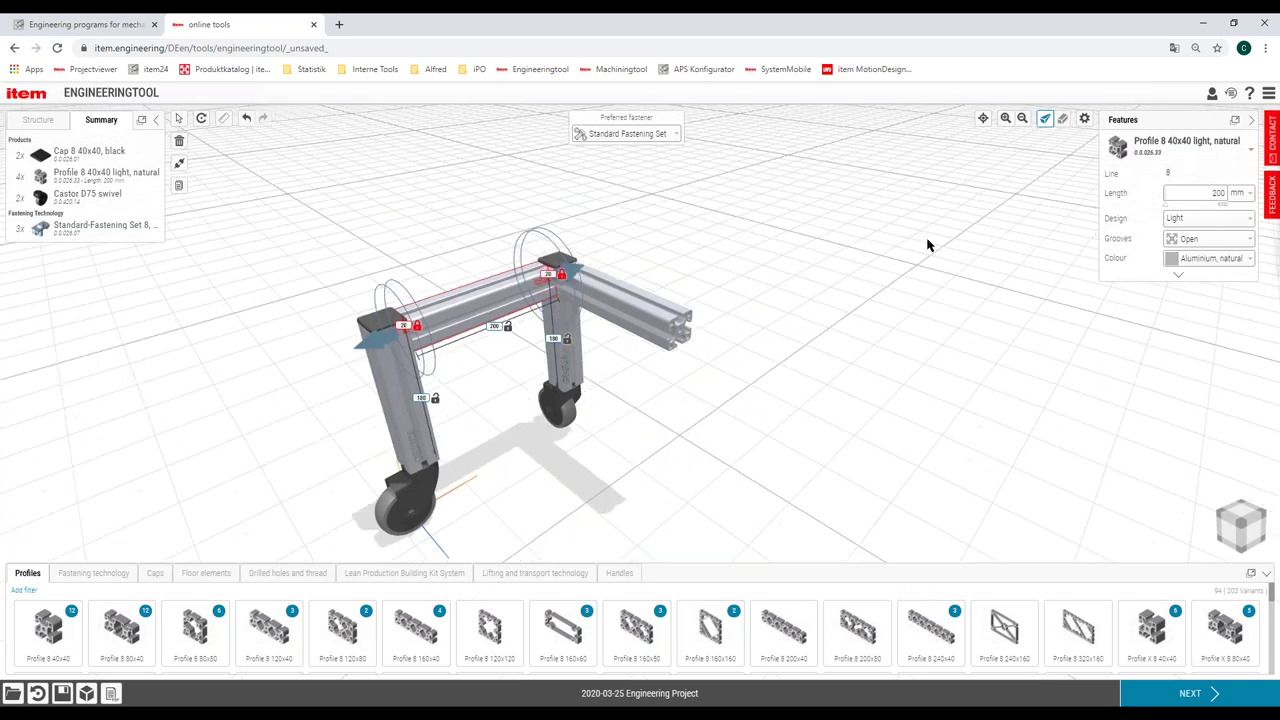
Duplicate the entire two-legged frame and move the copy to a free area beside the original
scroll(728, 285, "down", 1)
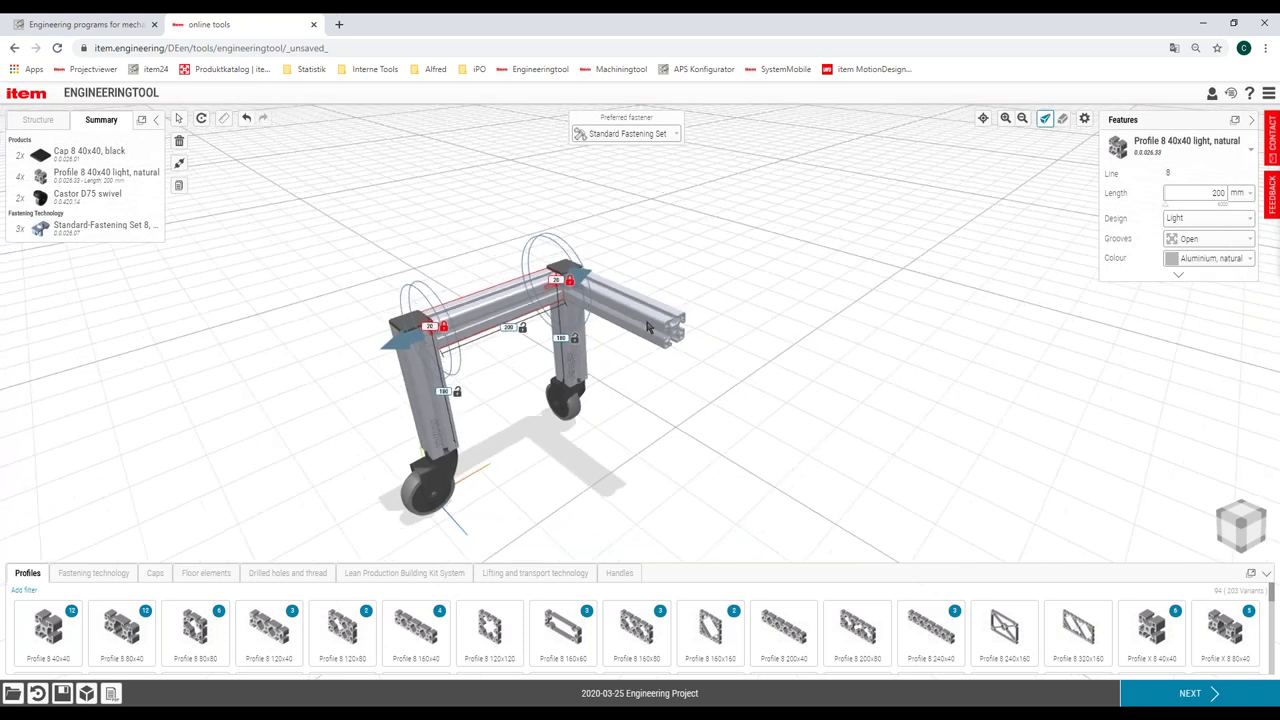
key("ctrl+a")
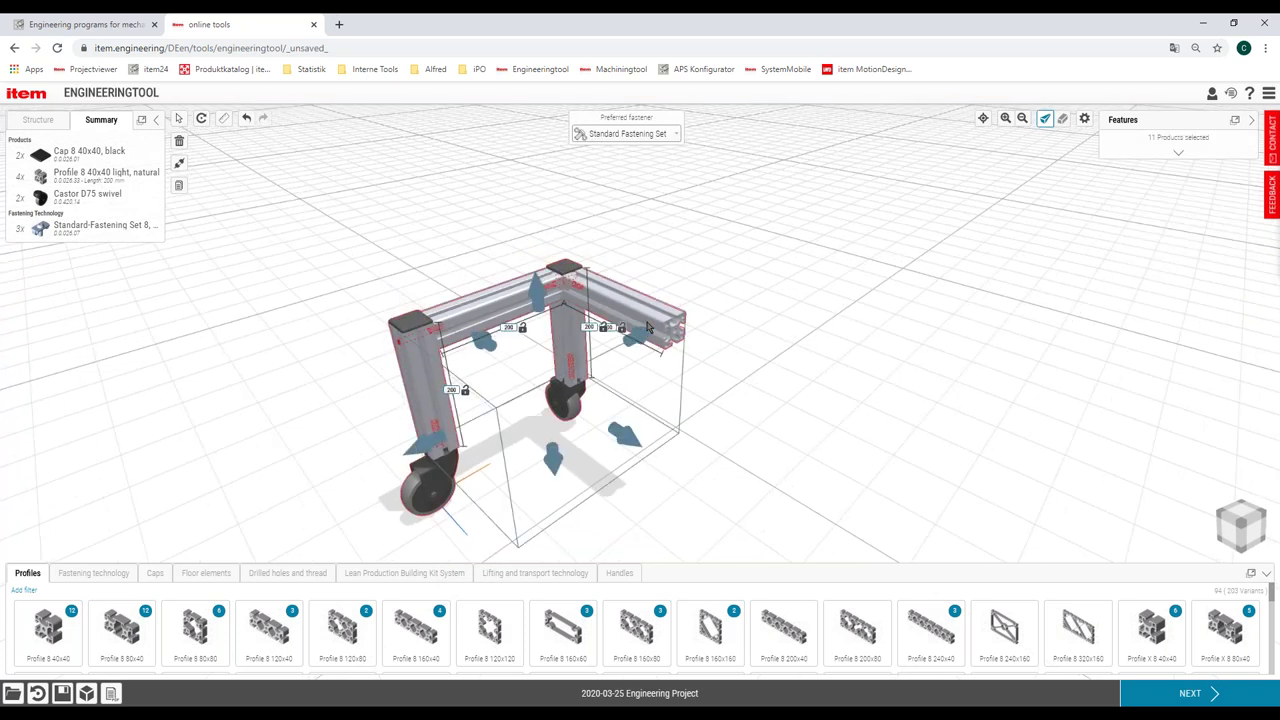
key("ctrl+v")
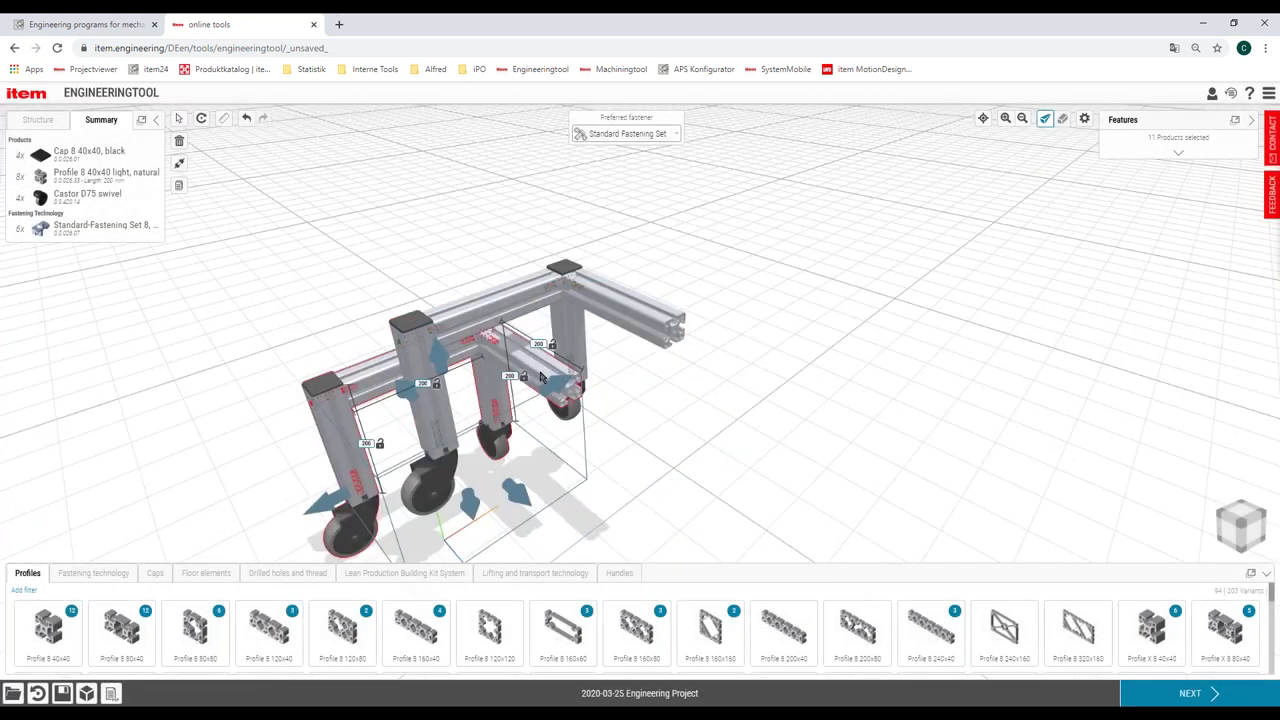
left_click_drag(646, 369, 1059, 319)
Rotate the copied frame to face the original and attach the two halves to form a closed four-legged frame
key("r")
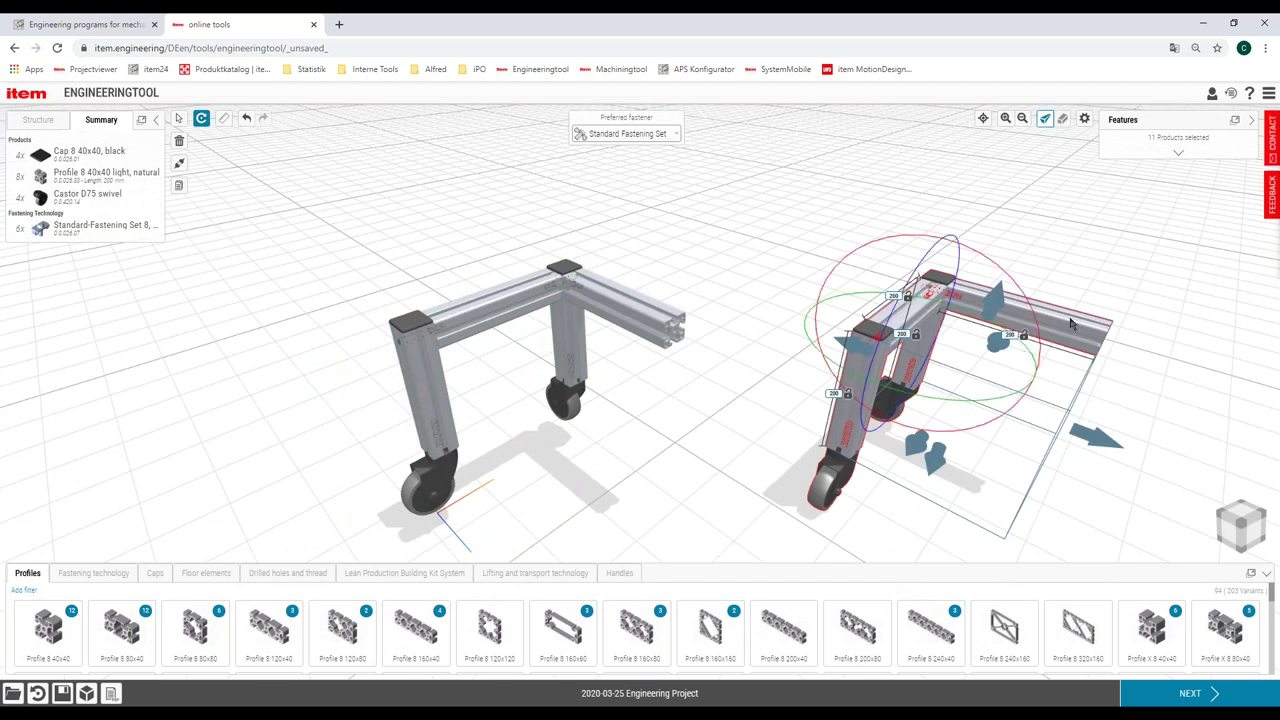
left_click_drag(808, 340, 1086, 289)
right_click_drag(1036, 314, 960, 283)
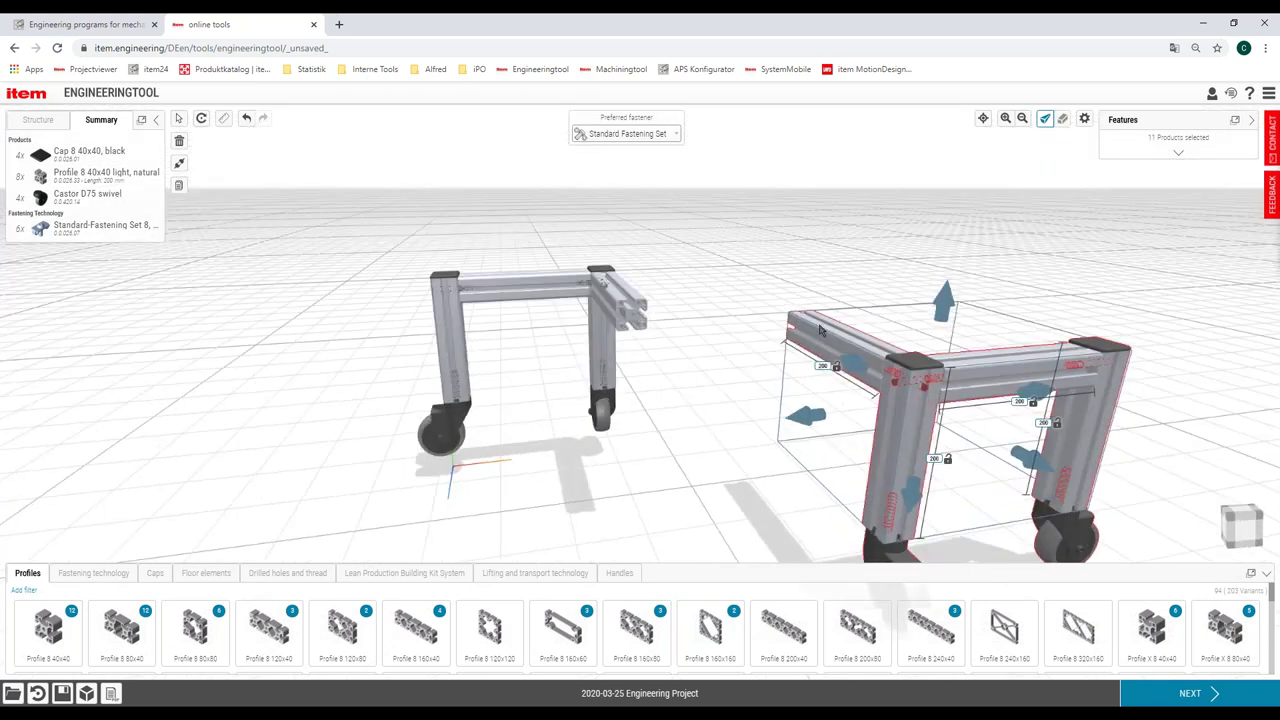
left_click(481, 337)
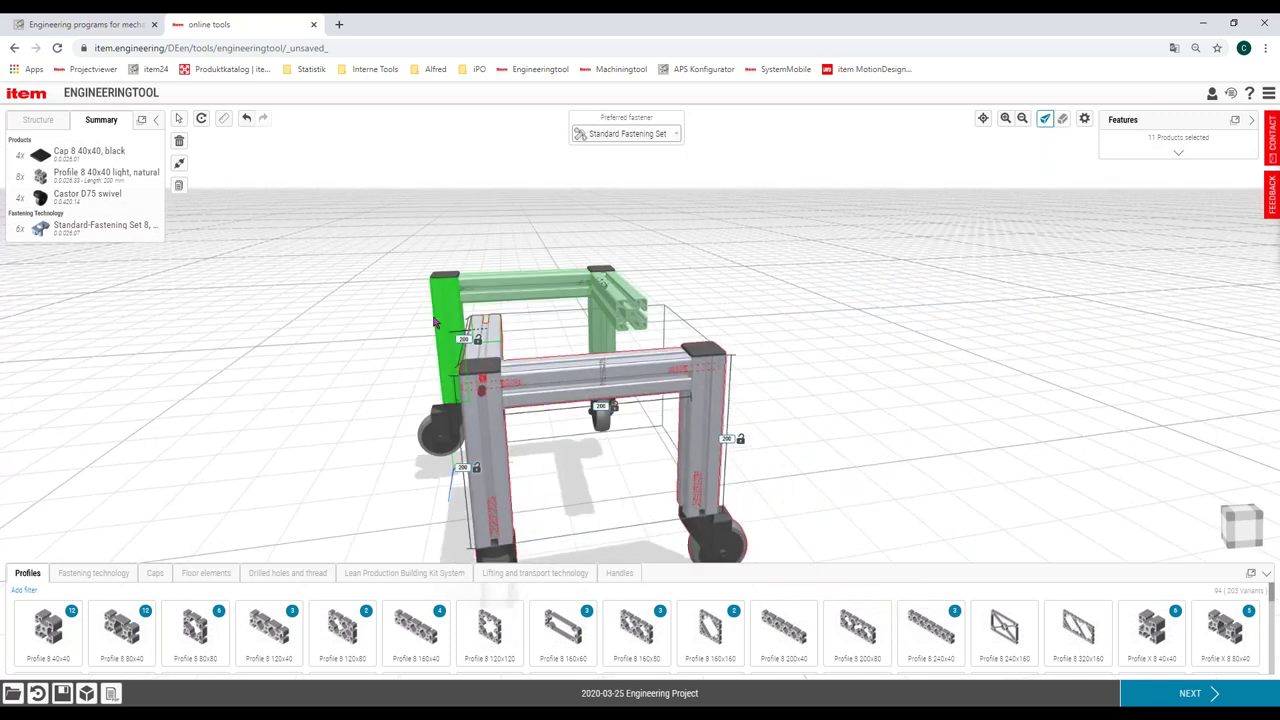
left_click(430, 311)
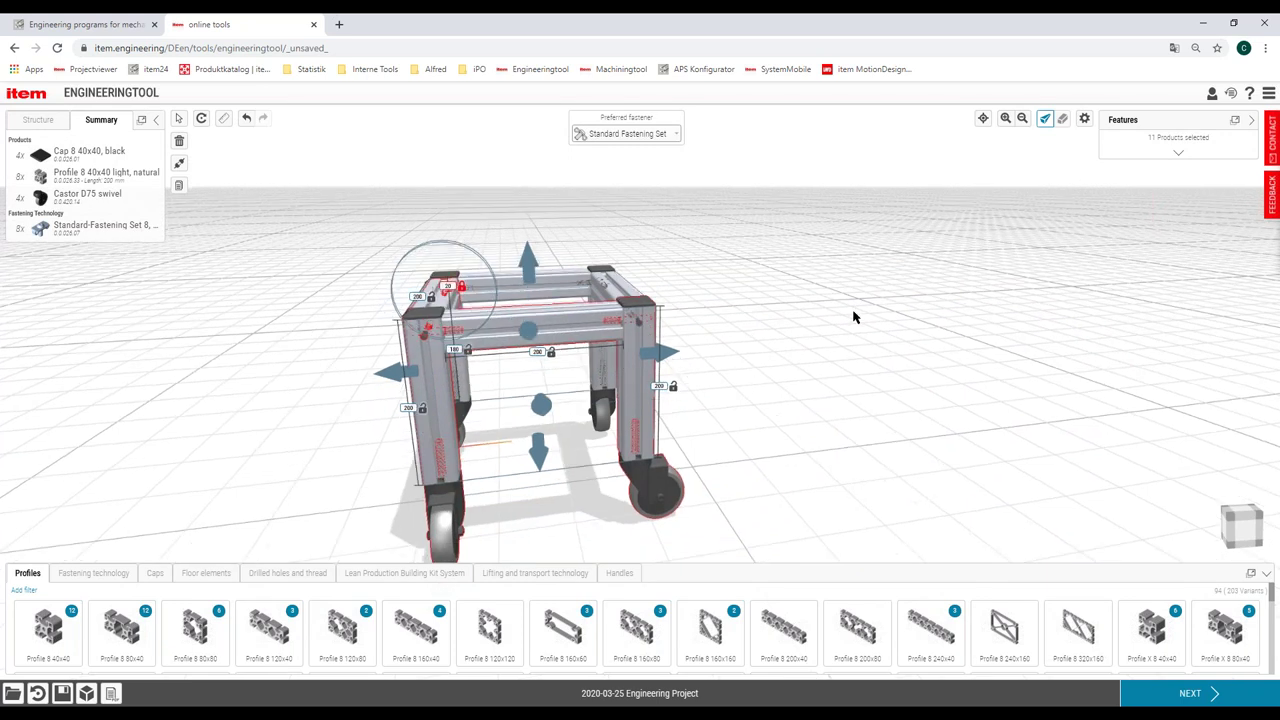
left_click(856, 314)
Examine the dimensions and end connections of each of the frame's four horizontal beams
left_click_drag(909, 337, 474, 328)
left_click(484, 310)
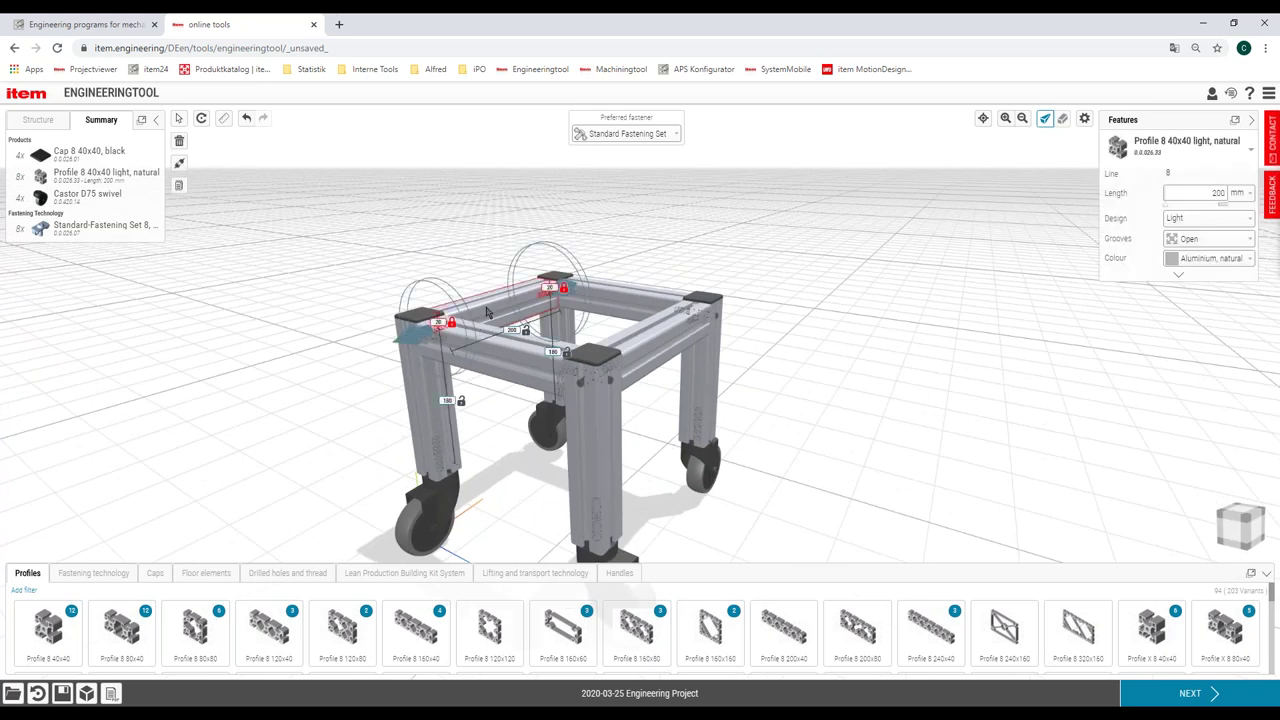
left_click(640, 345)
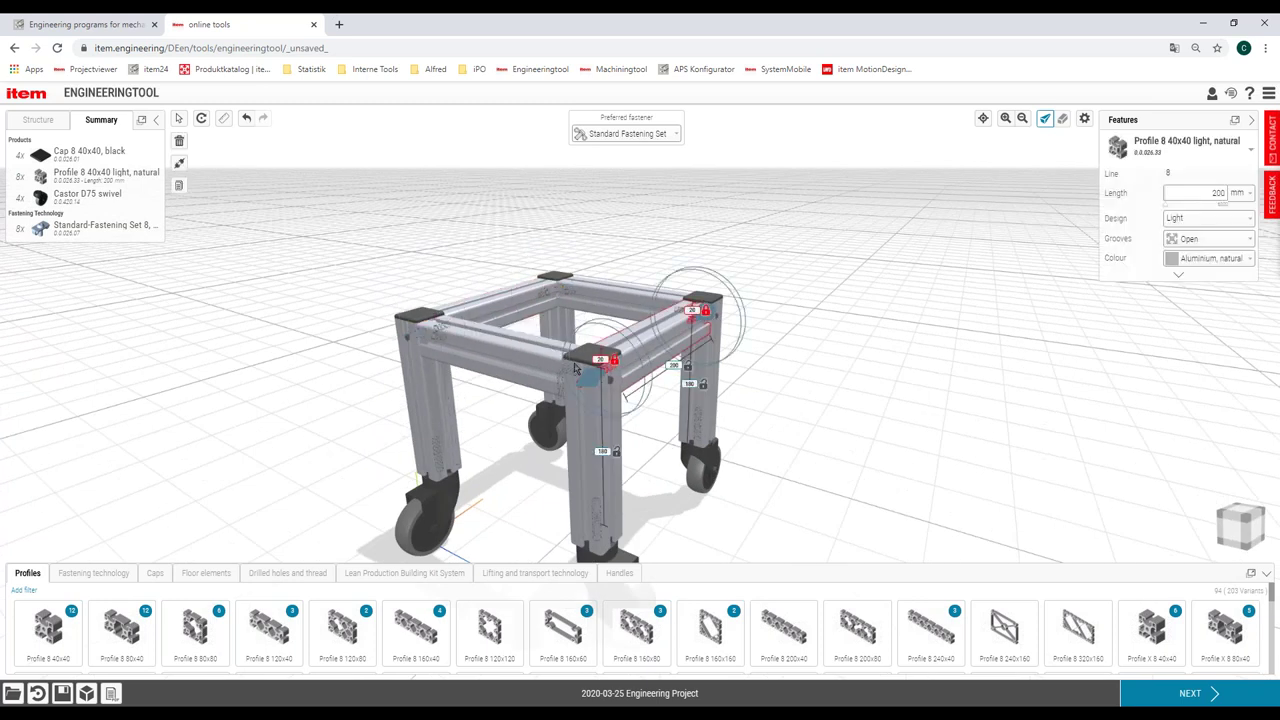
left_click(624, 305)
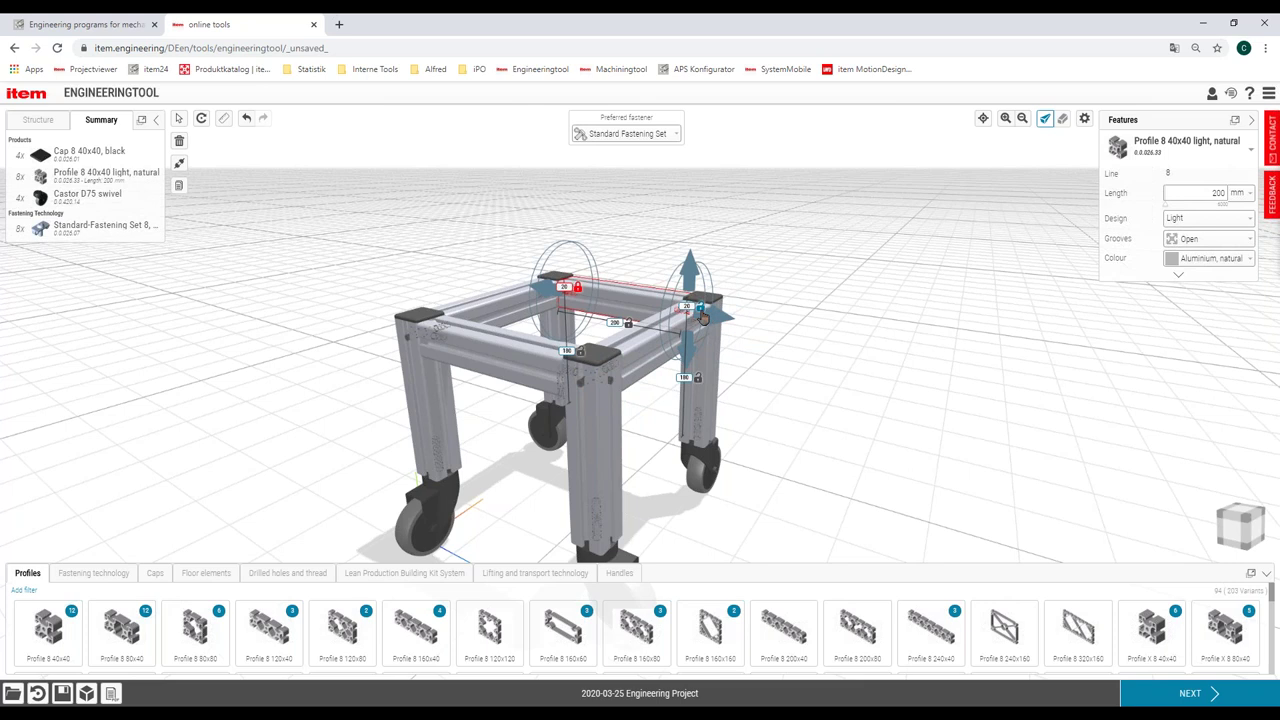
left_click(541, 358)
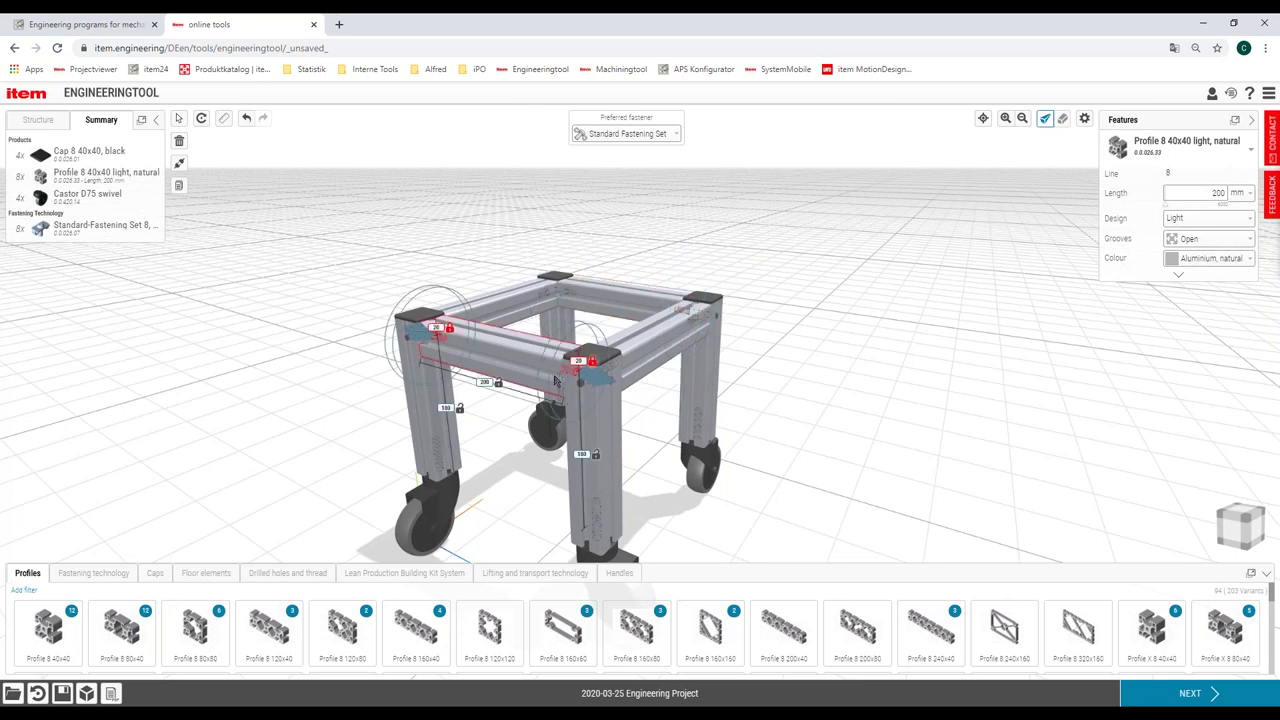
left_click(885, 358)
Swivel the castors under the two far legs about their vertical axes to match the near-side outer castor's direction
left_click_drag(893, 352, 779, 383)
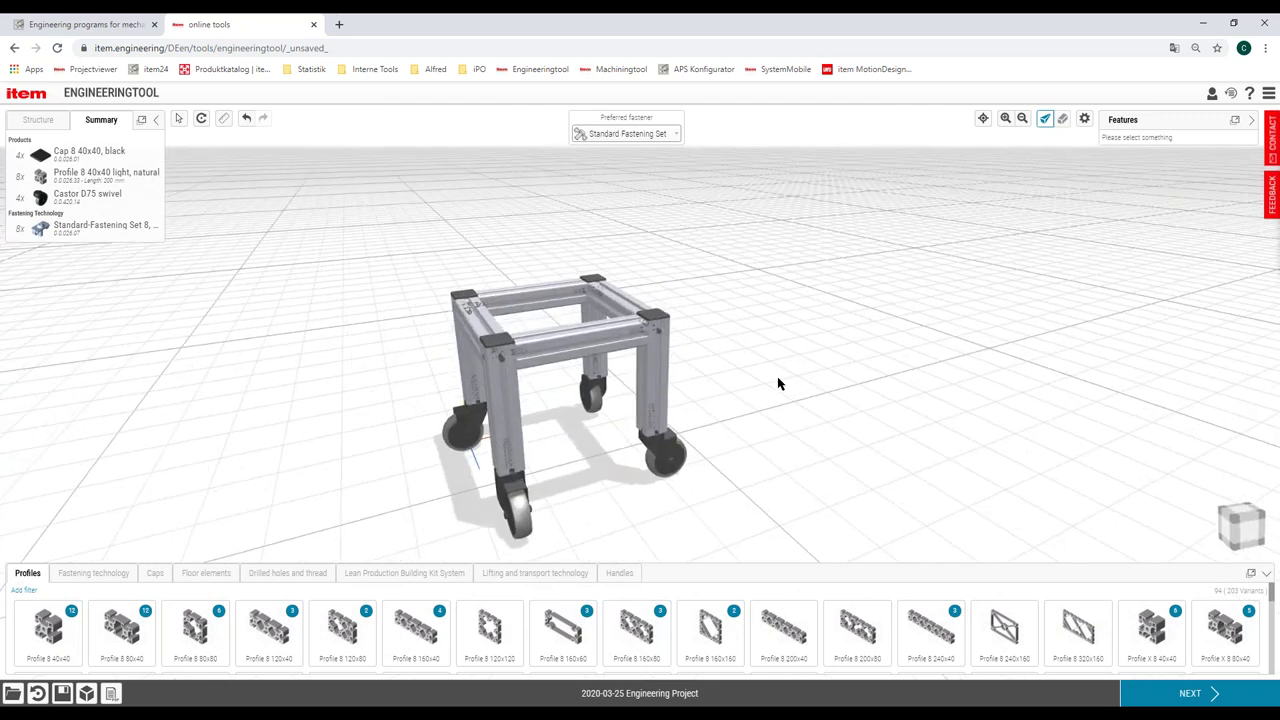
left_click(592, 399)
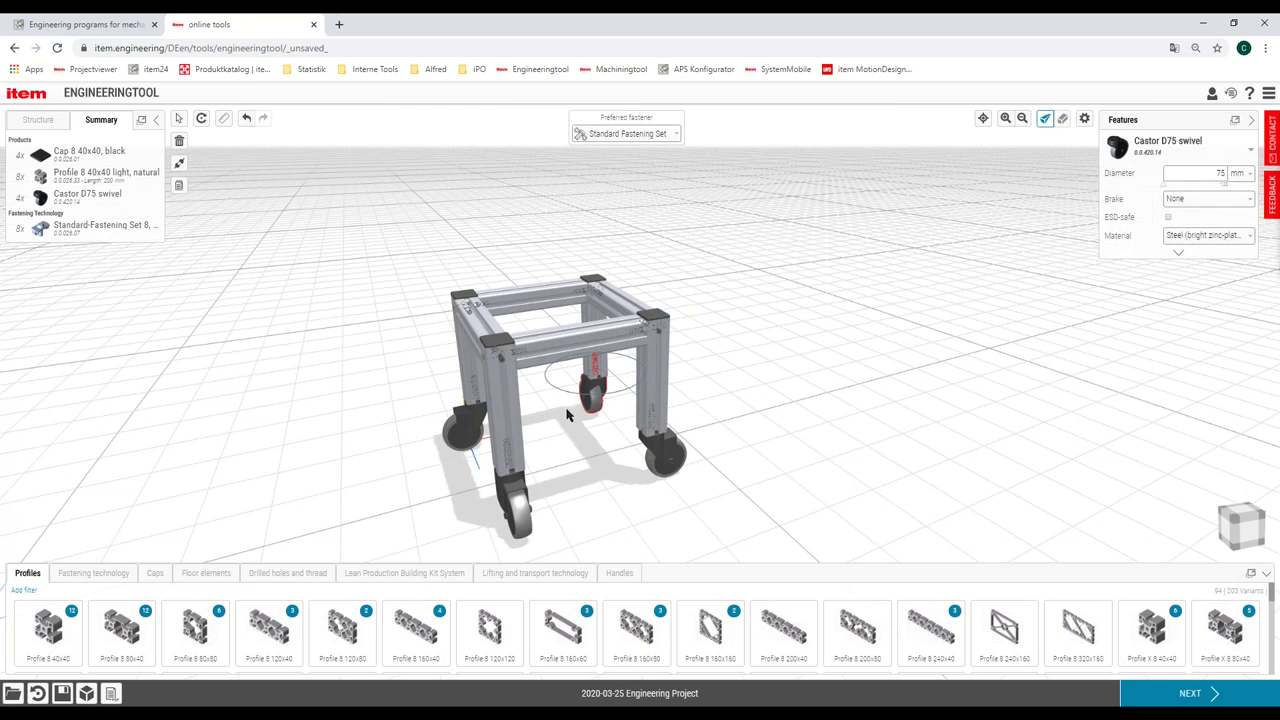
left_click_drag(557, 393, 641, 462)
left_click(673, 462)
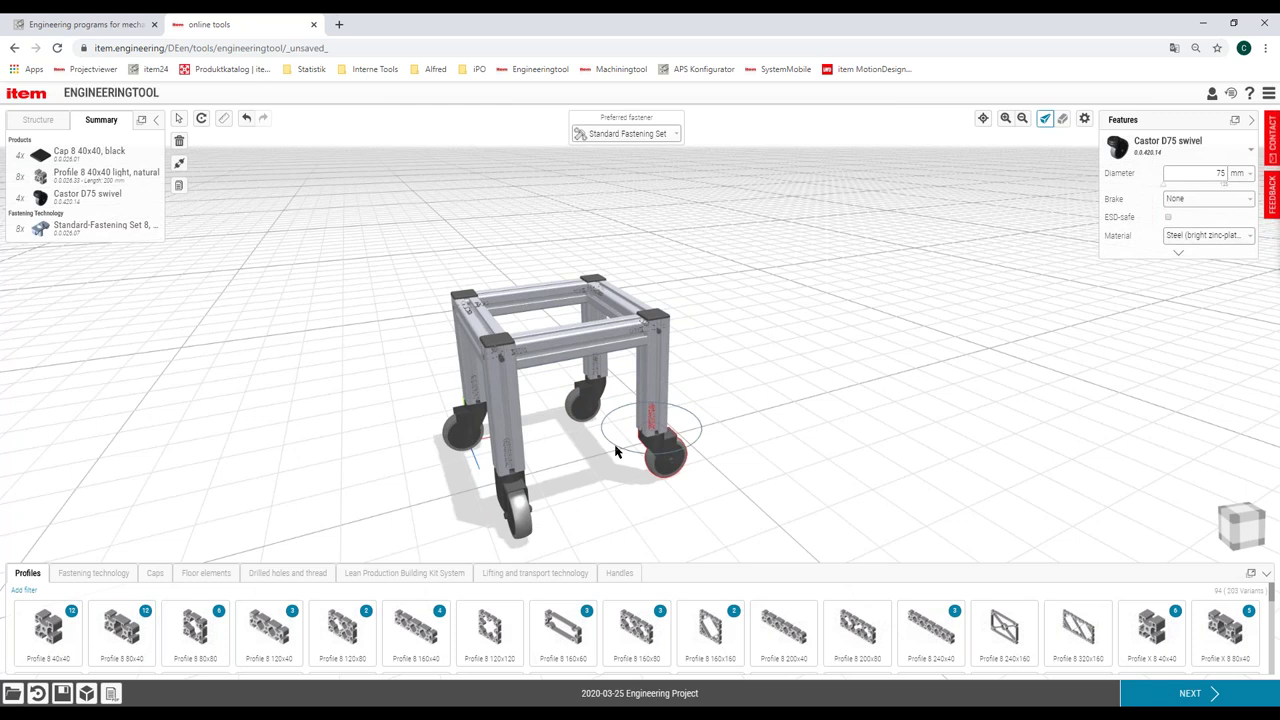
left_click_drag(731, 420, 656, 397)
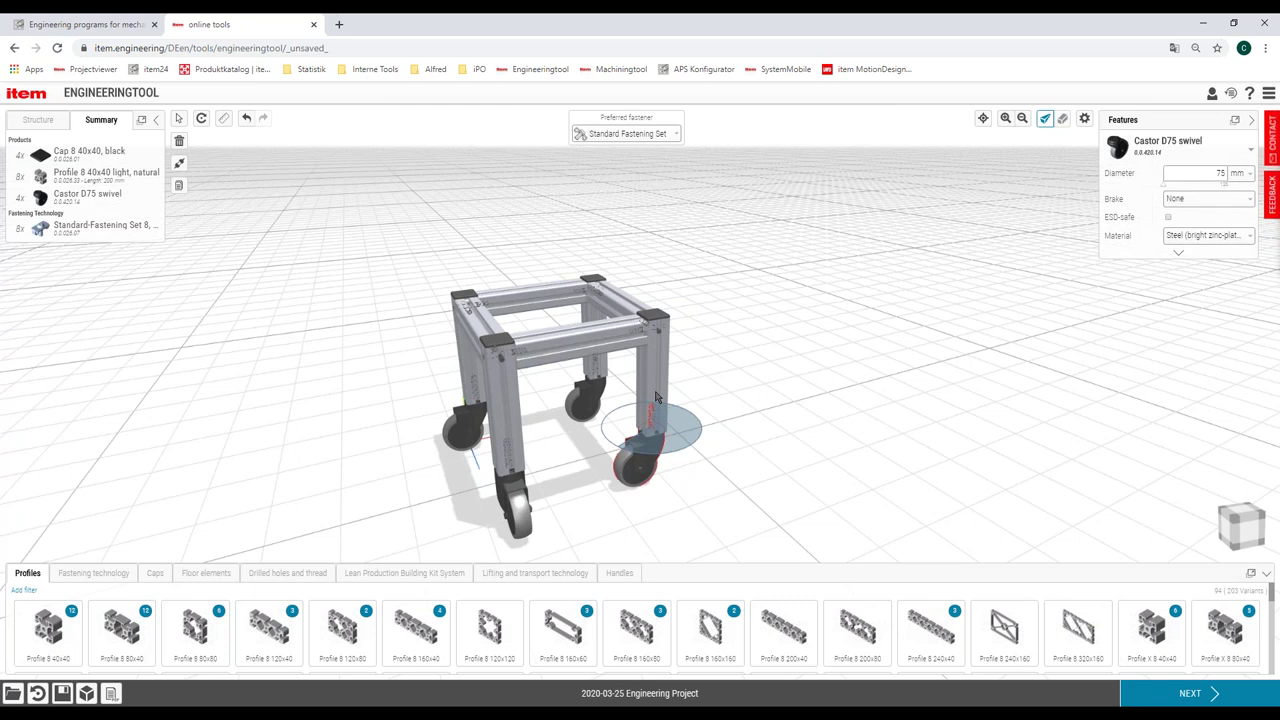
Swivel the castor under the nearest leg about its vertical axis to match the direction of the other three castors
left_click(529, 512)
left_click_drag(550, 481, 437, 487)
left_click(822, 430)
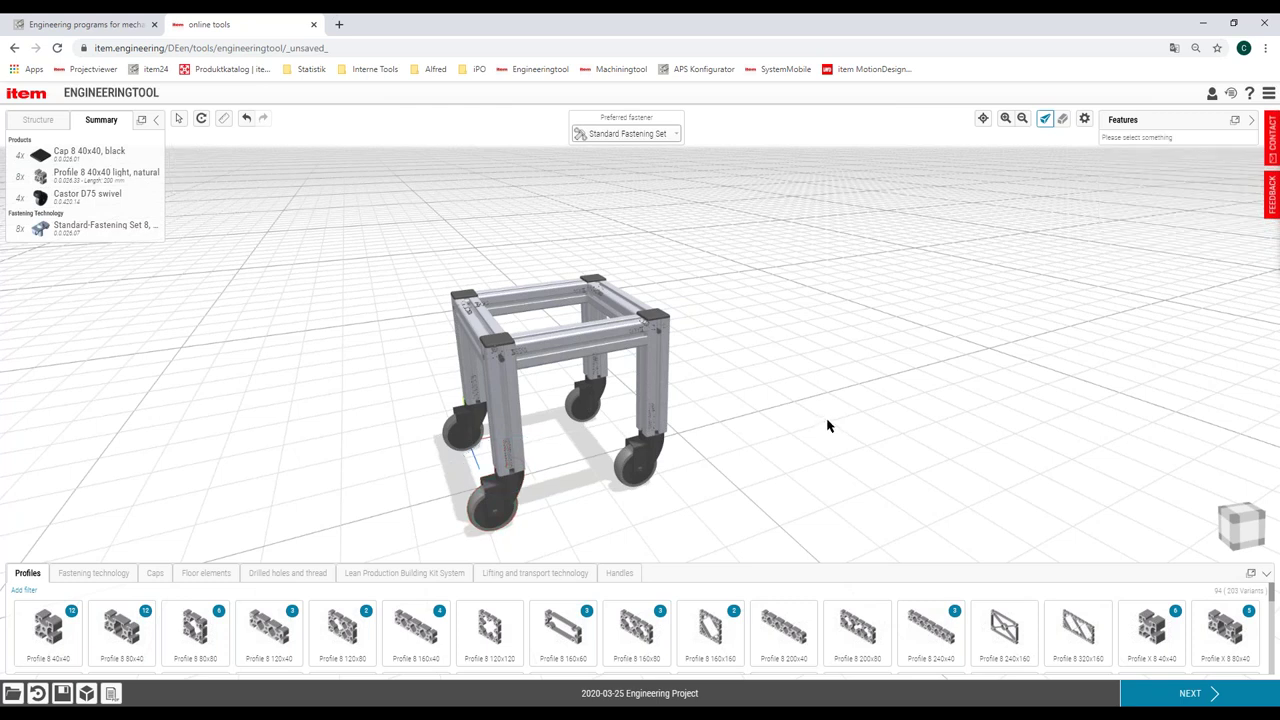
scroll(827, 415, "down", 3)
left_click_drag(817, 401, 825, 375)
scroll(825, 375, "up", 3)
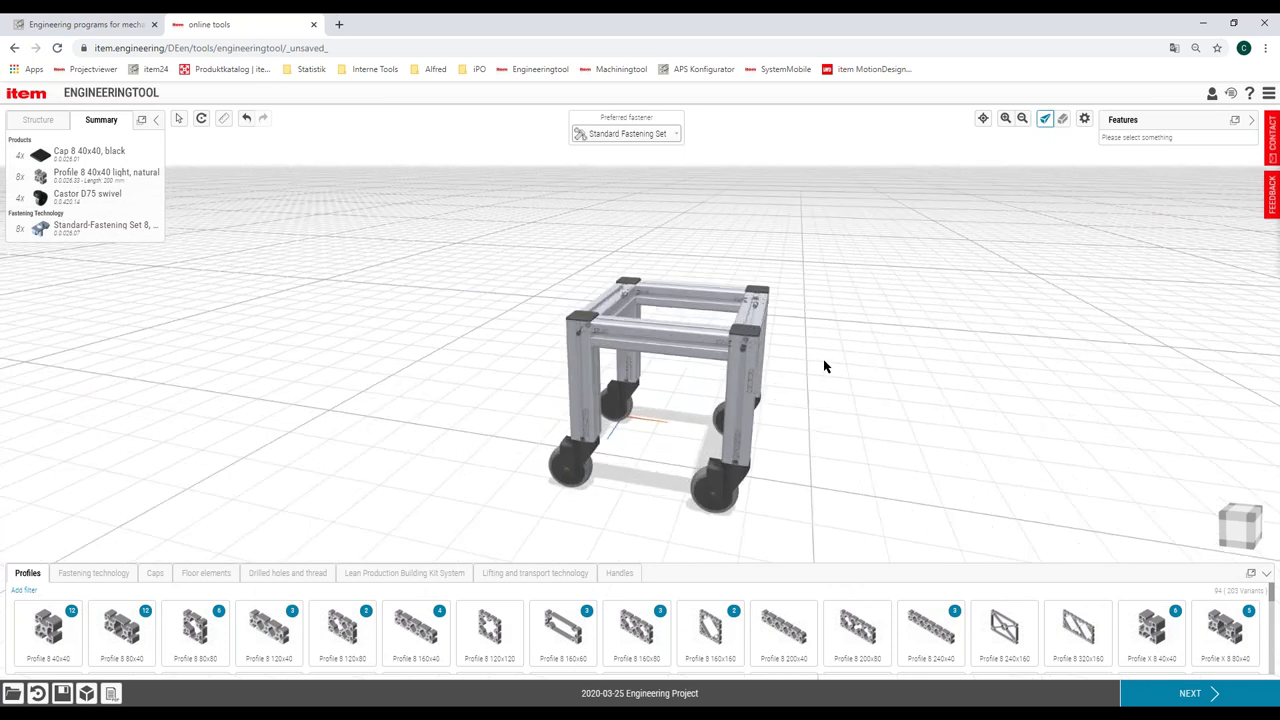
Select the whole frame and stretch it to about 430 mm in length, 359 mm in leg height and 370 mm in depth
left_click(592, 346)
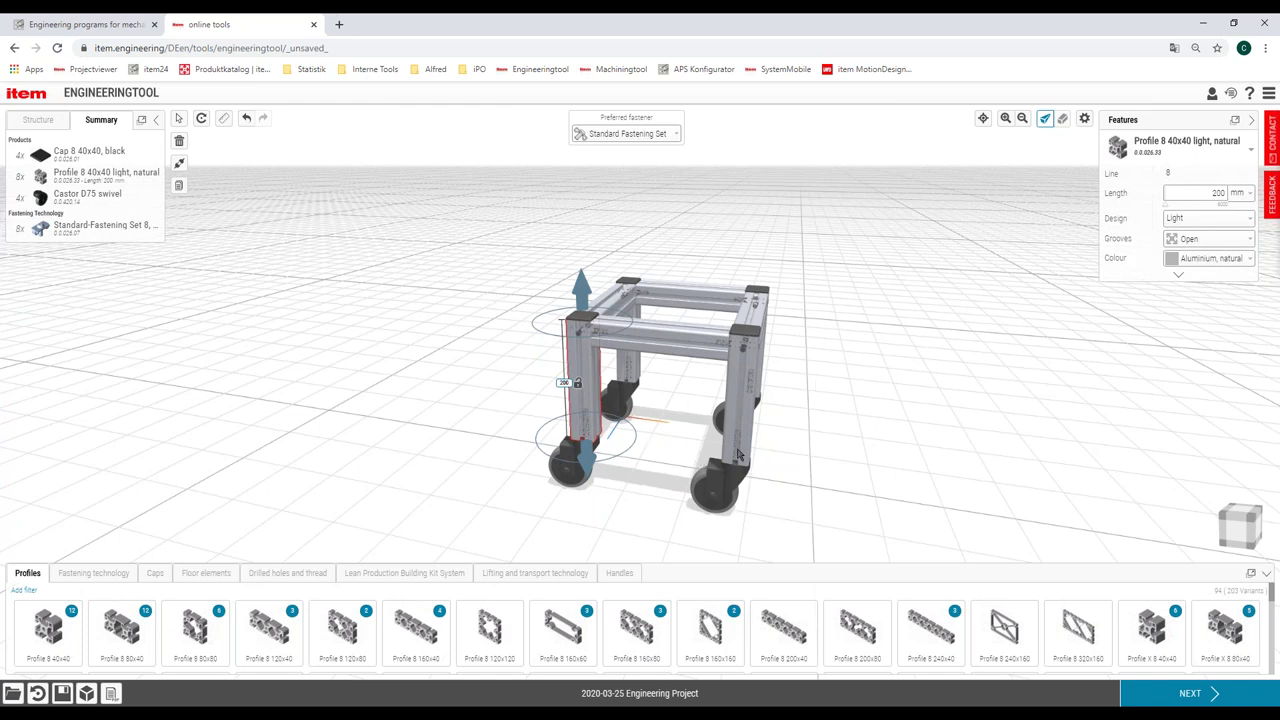
double_click(731, 450)
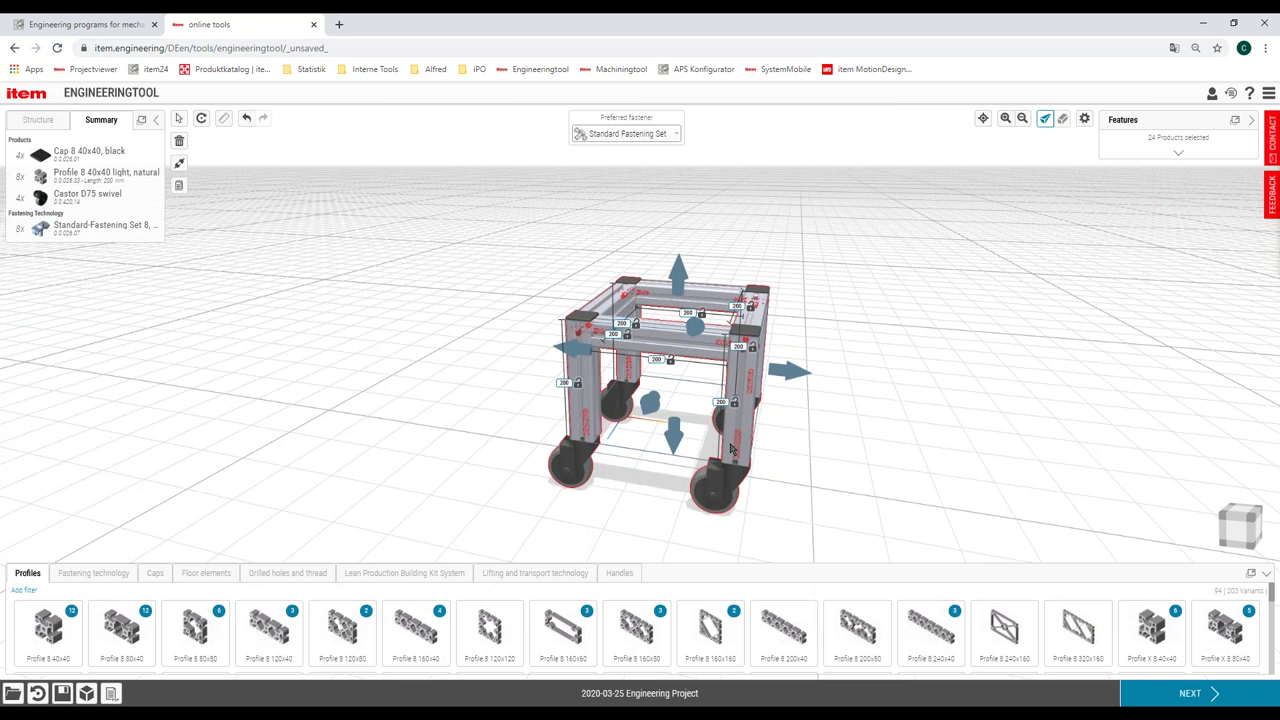
right_click_drag(815, 443, 704, 403)
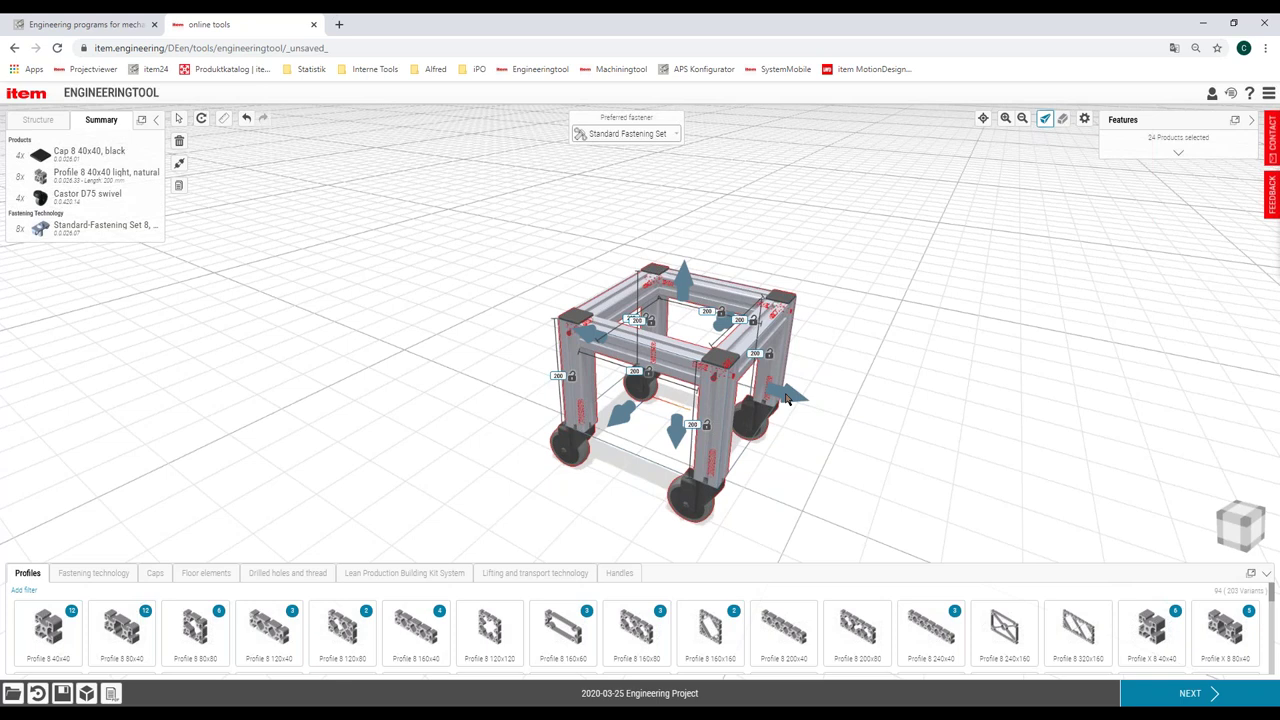
left_click_drag(787, 398, 945, 443)
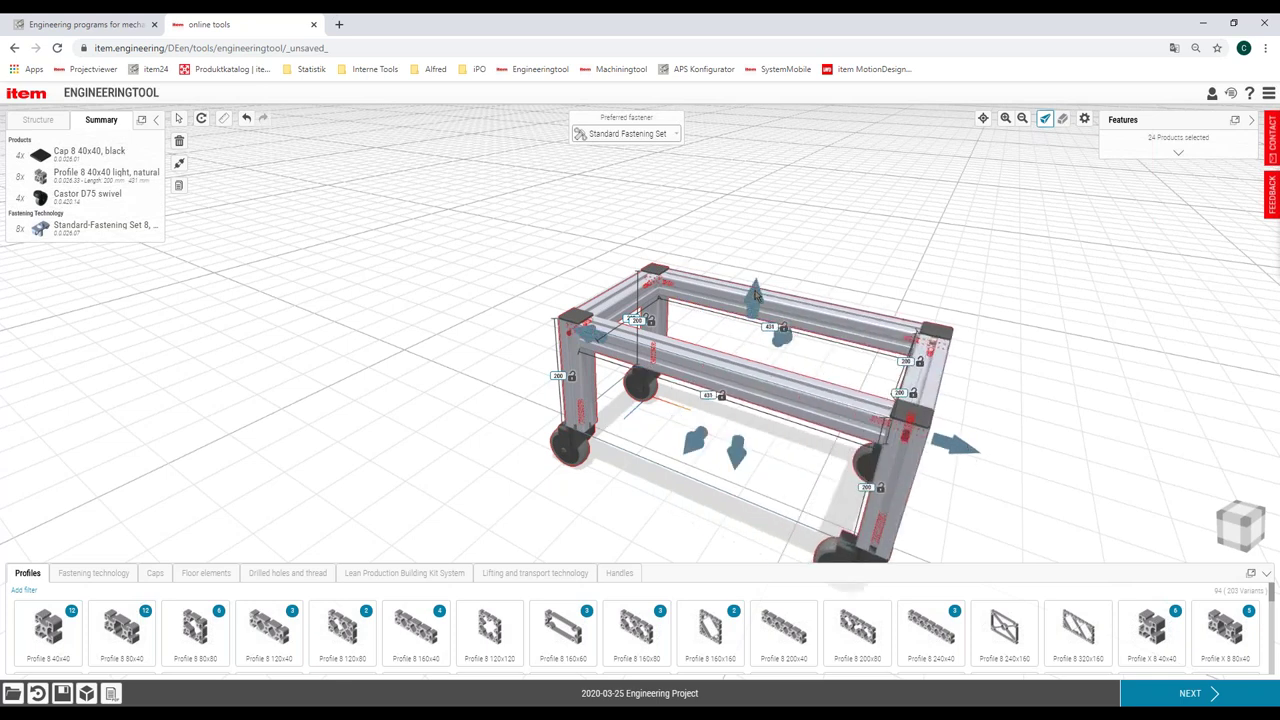
left_click_drag(757, 290, 765, 188)
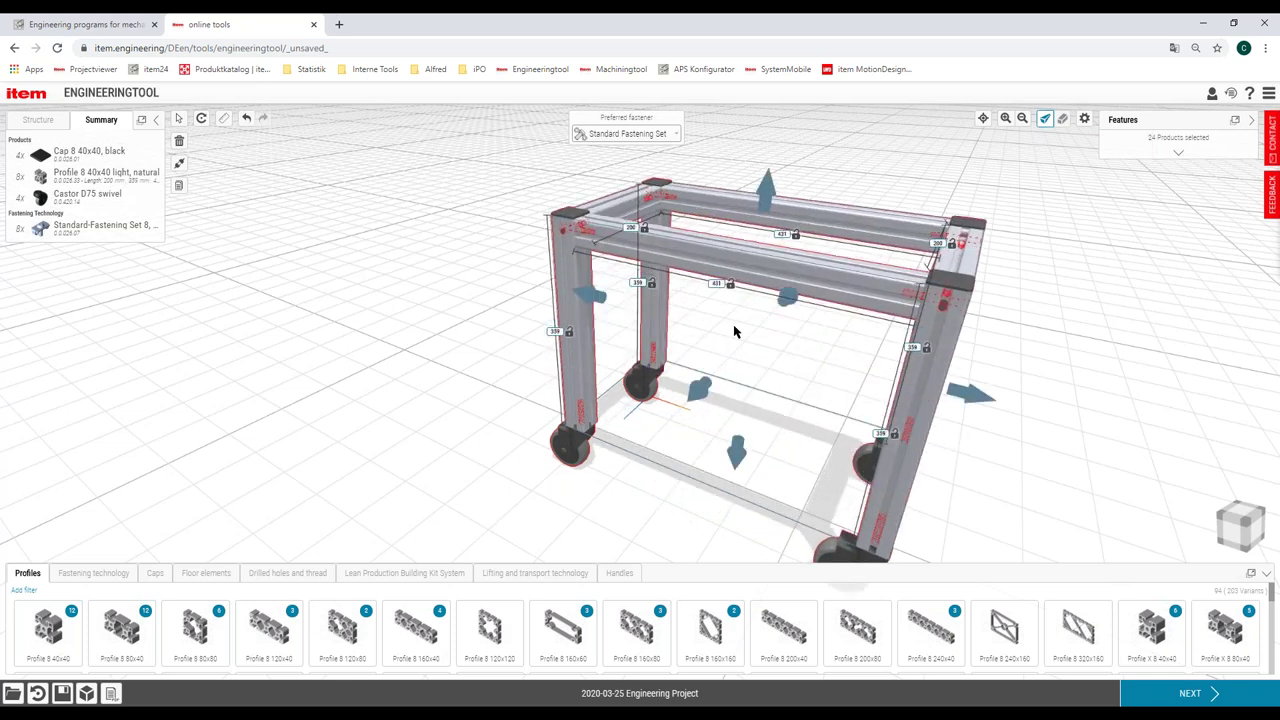
left_click_drag(677, 416, 620, 452)
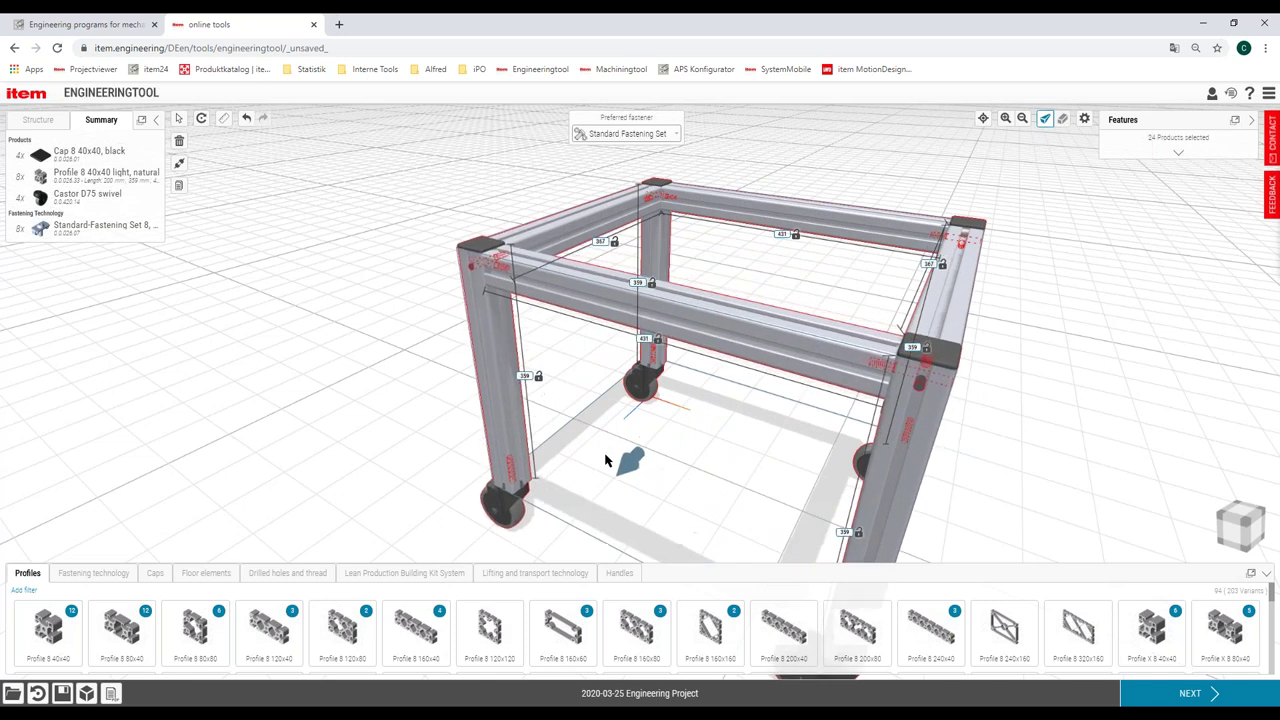
left_click(1075, 378)
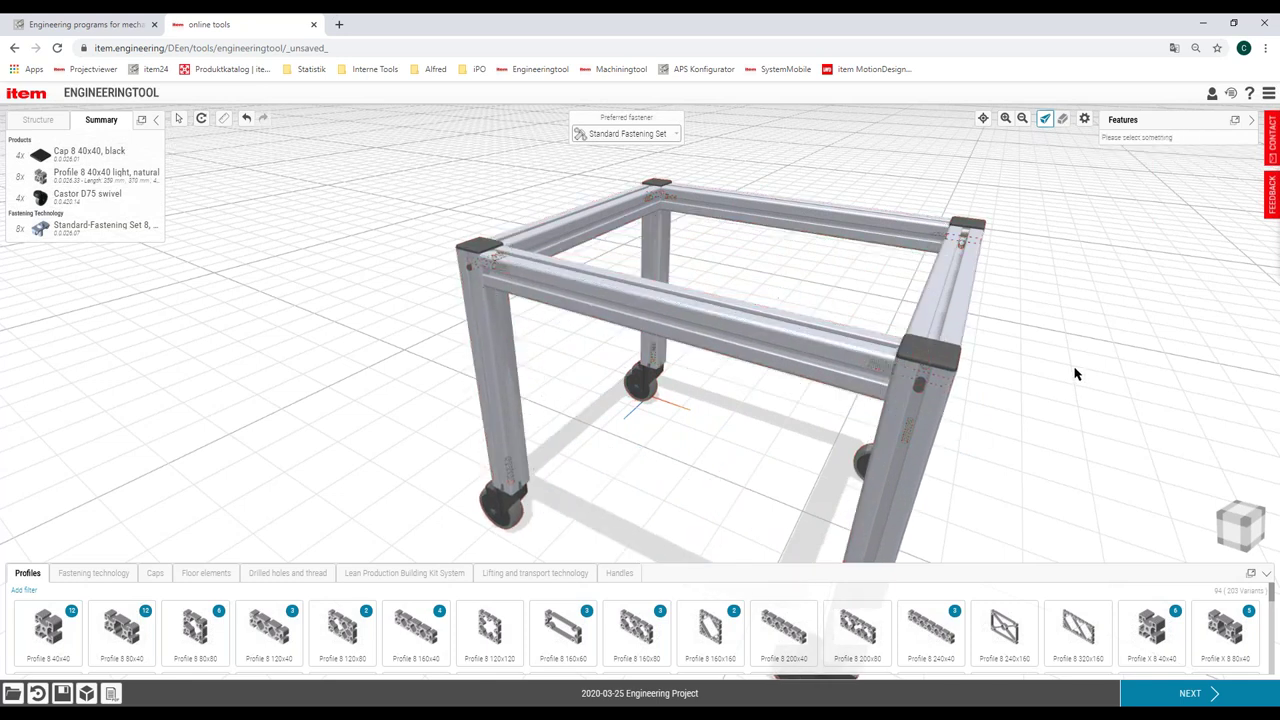
Set the preferred fastener to Universal Fastening Set and inspect the existing joints at the near corner
left_click(718, 332)
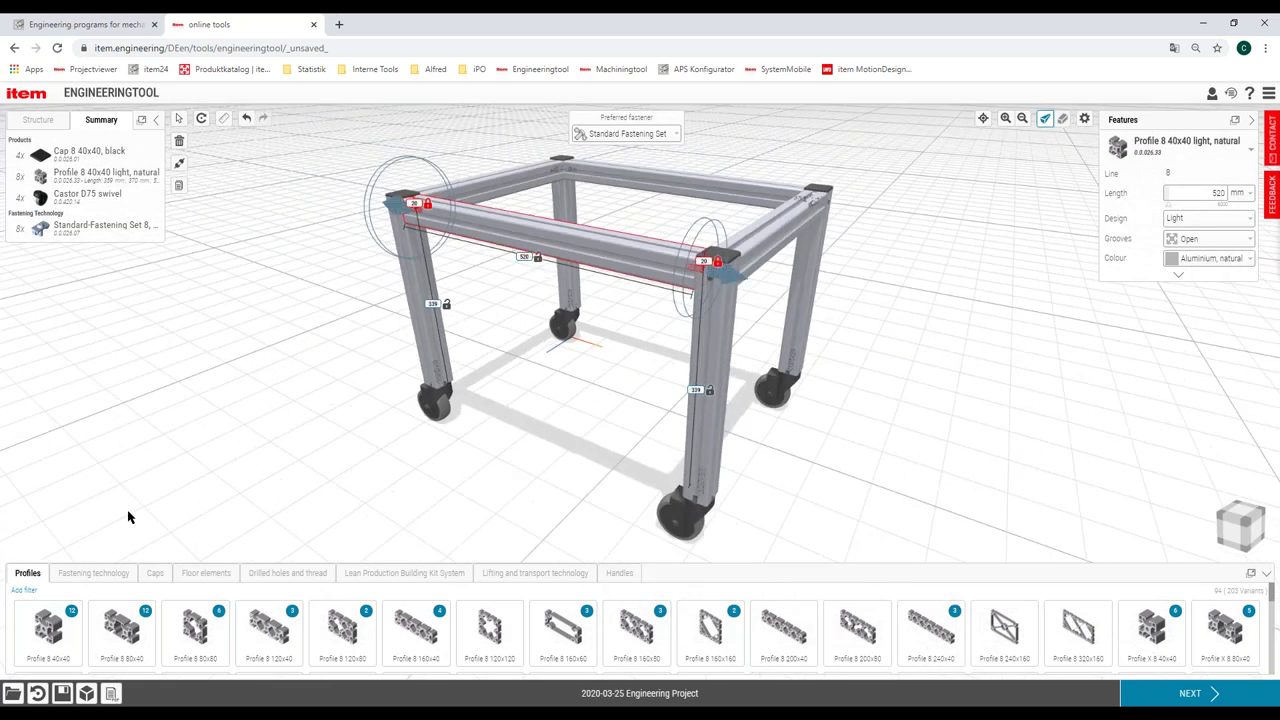
left_click_drag(531, 428, 507, 438)
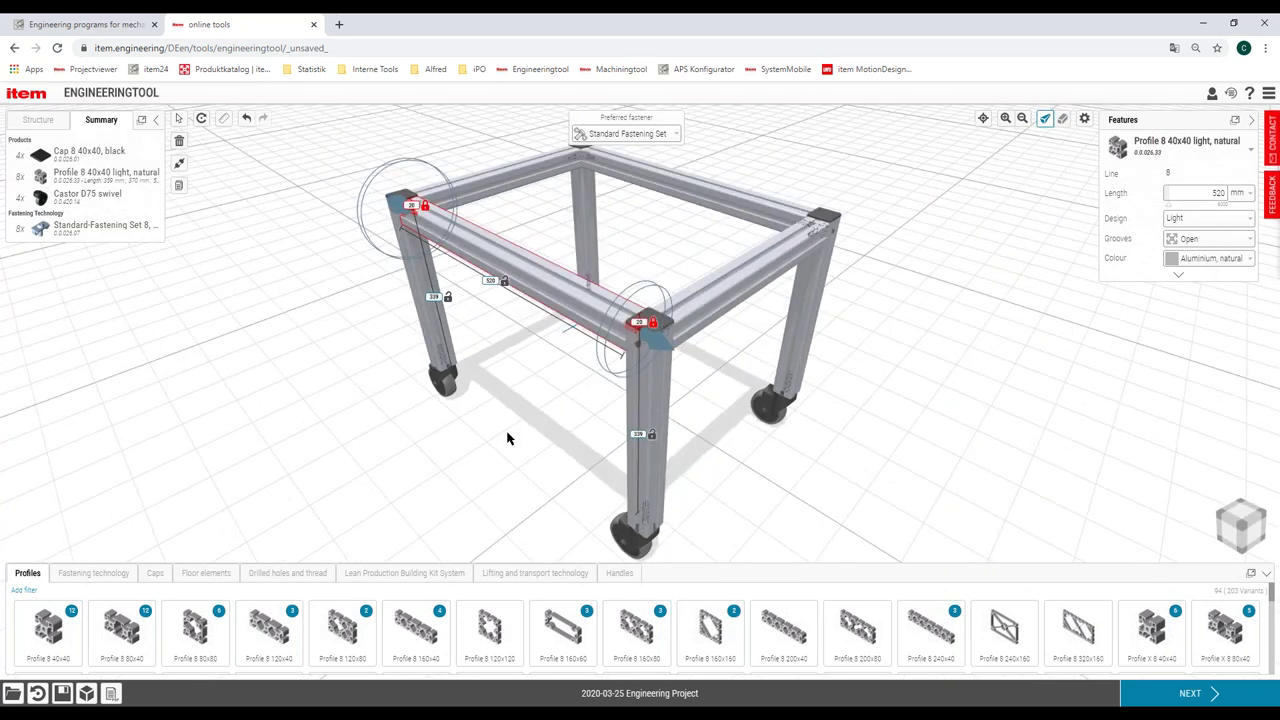
left_click(645, 138)
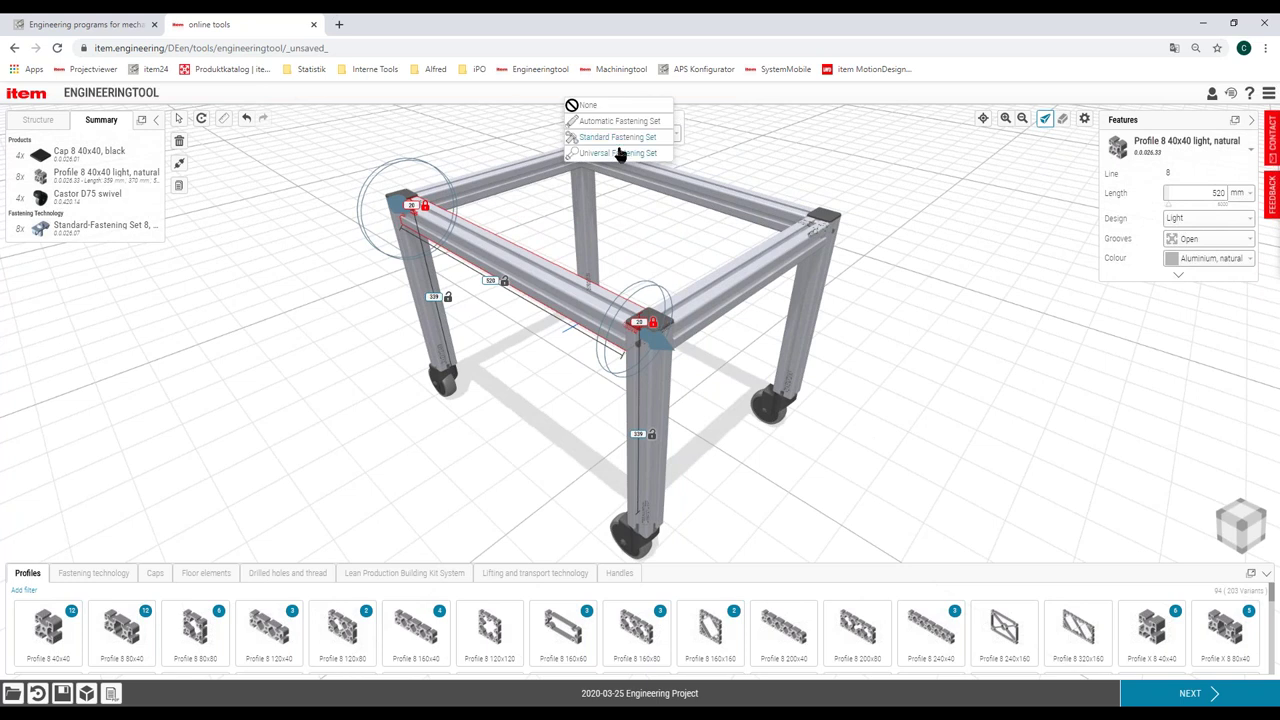
left_click(607, 155)
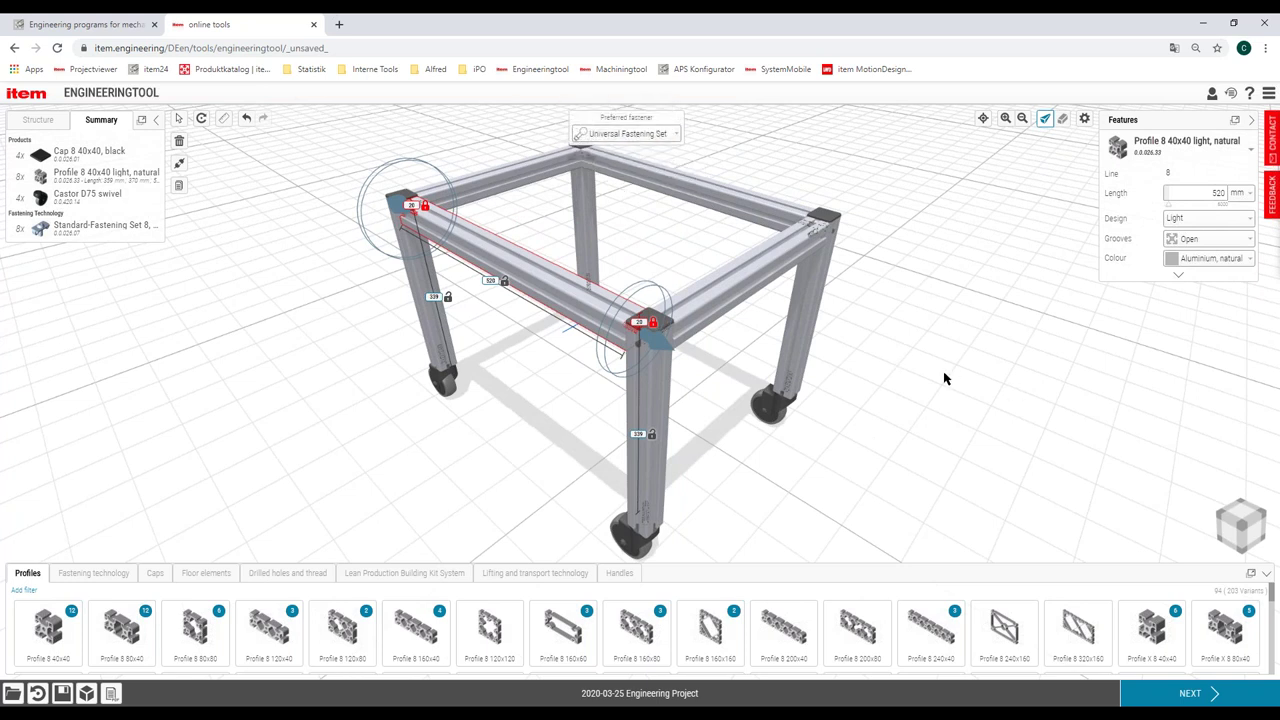
left_click(870, 307)
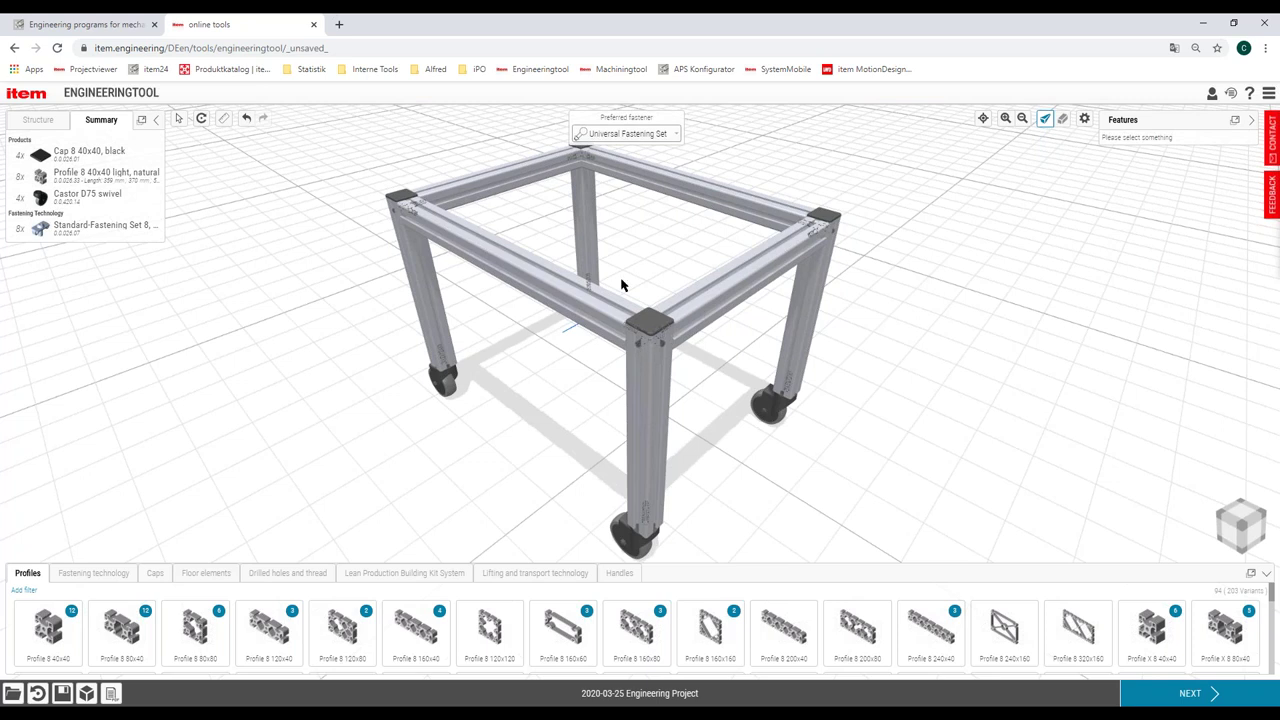
scroll(640, 348, "up", 5)
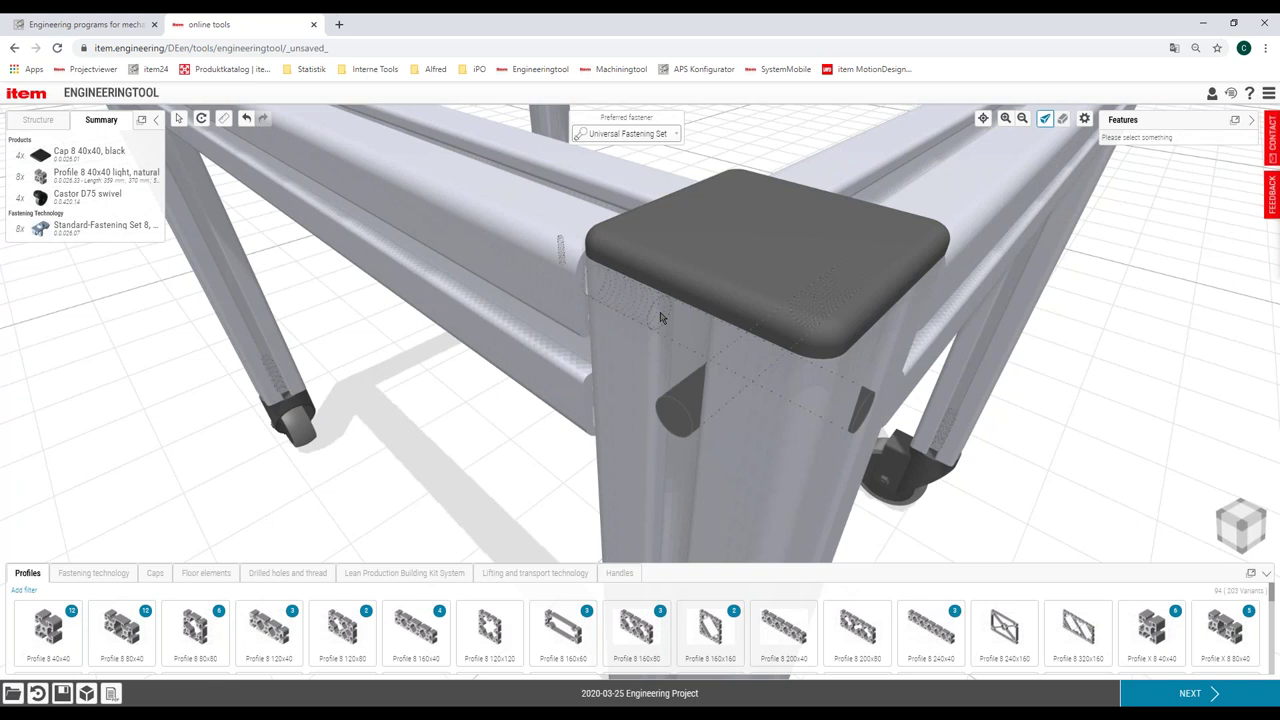
scroll(590, 430, "down", 8)
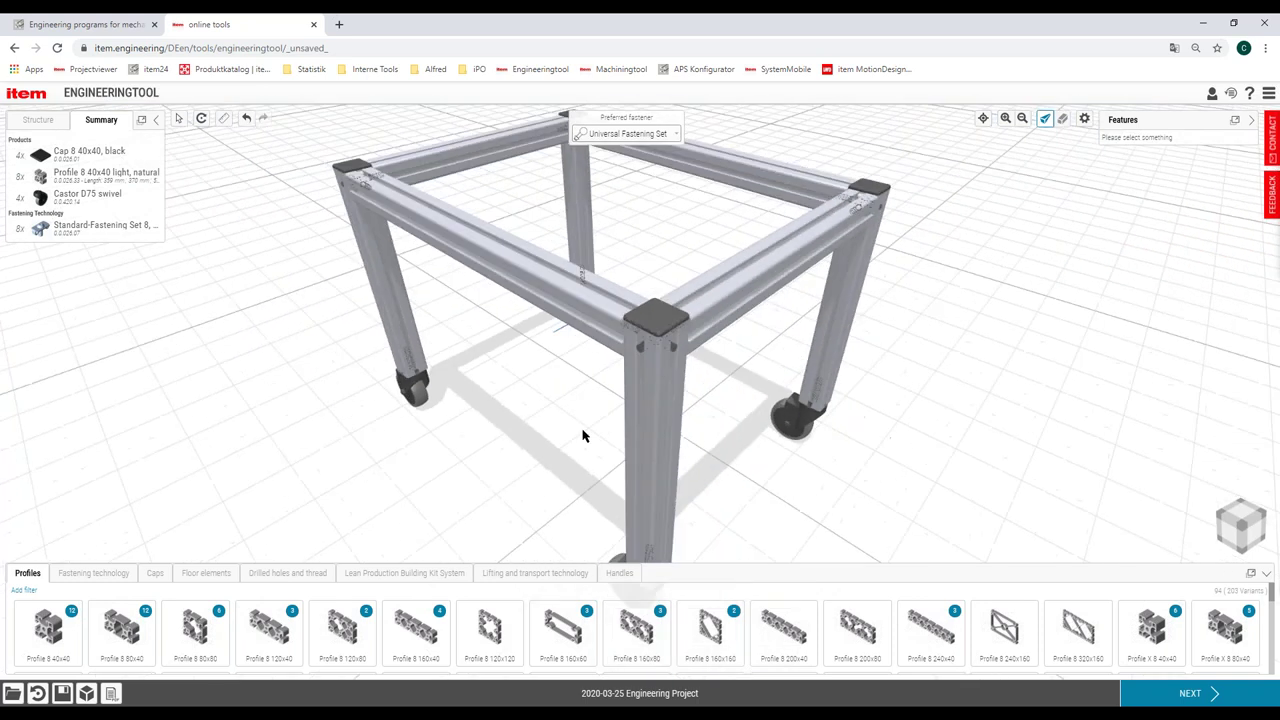
Attach a 200 mm Profile 8 40x40 horizontally to each of the two legs at one short end of the frame
left_click_drag(50, 632, 211, 444)
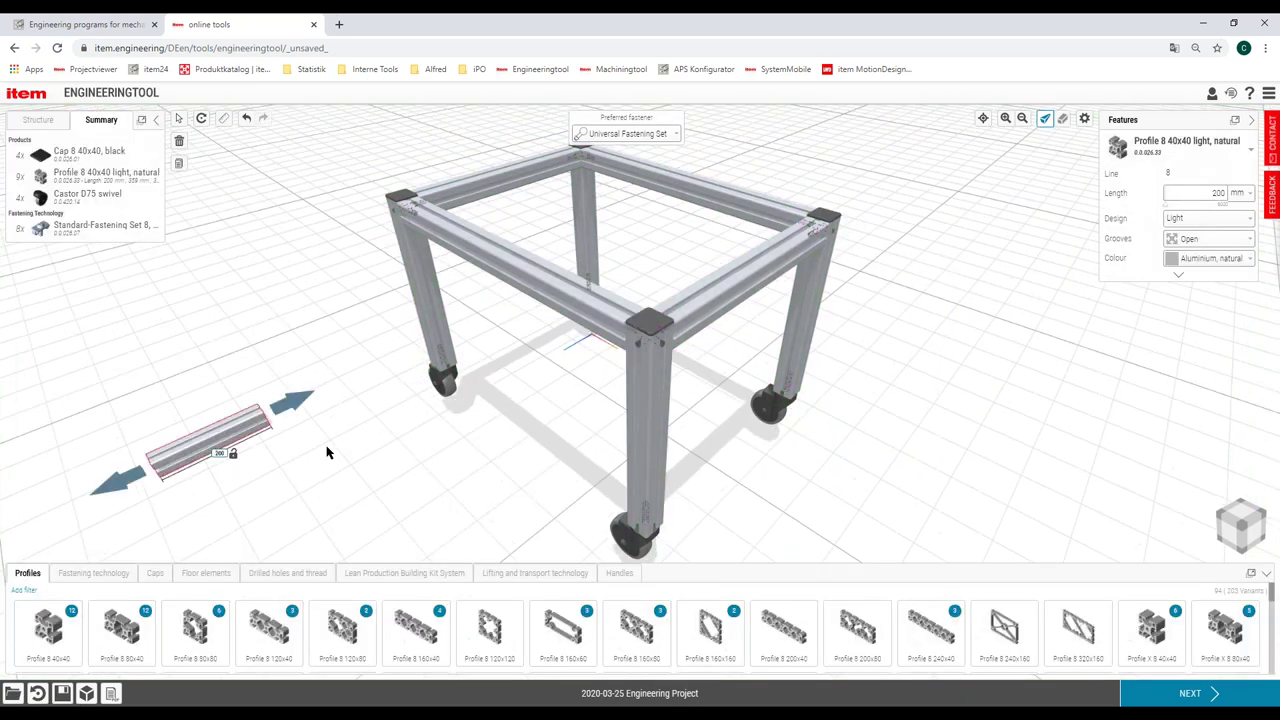
left_click_drag(246, 430, 503, 406)
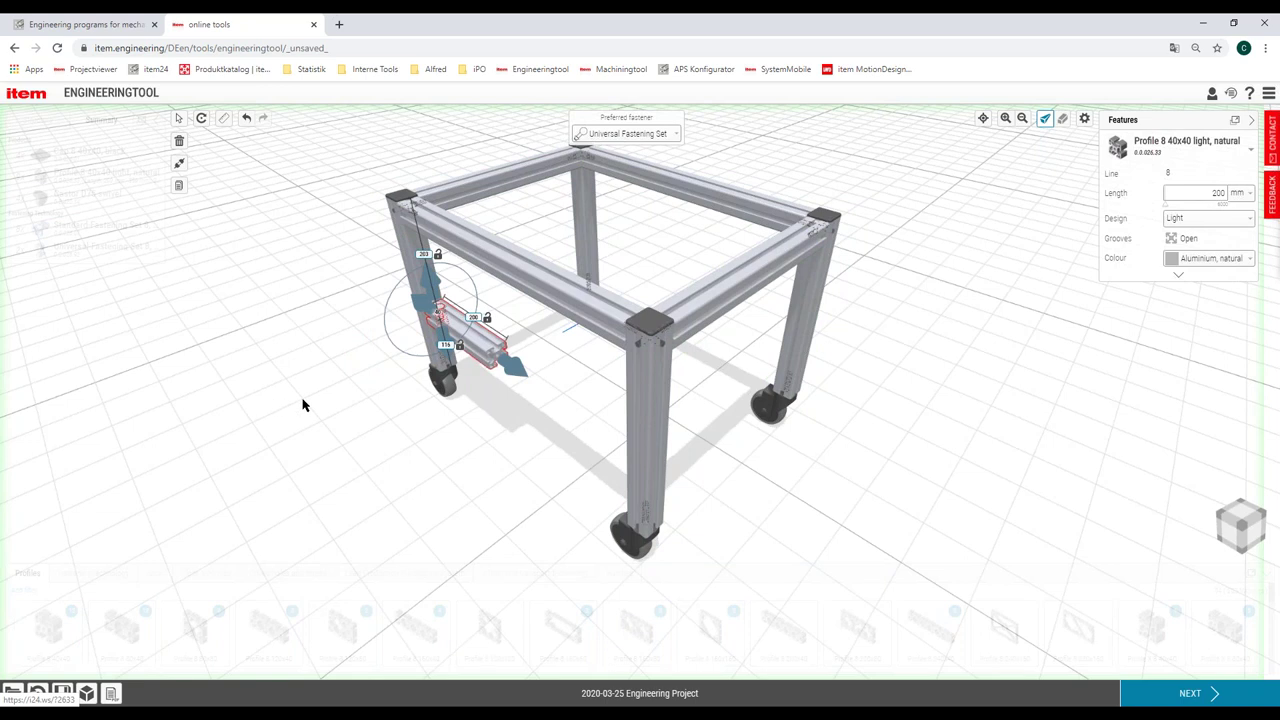
left_click_drag(304, 405, 290, 405)
left_click_drag(552, 237, 610, 287)
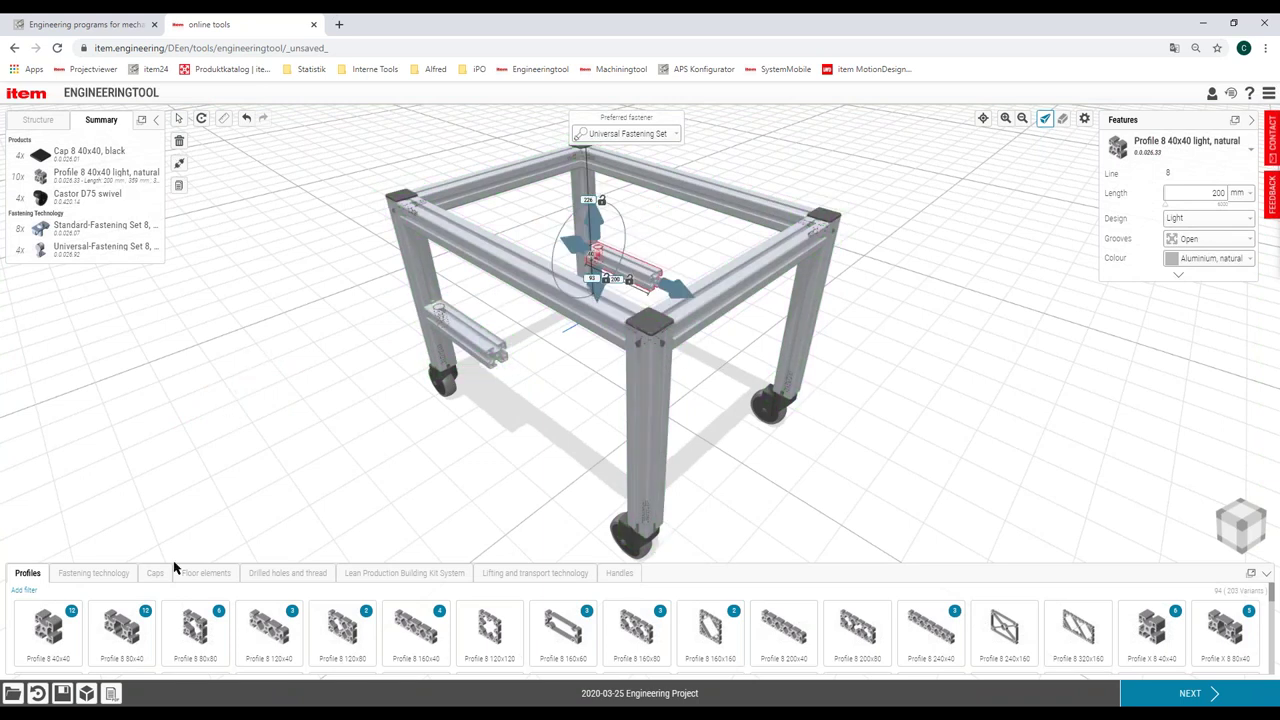
Add a 200 mm Profile 8 80x40 and attach it on edge to the short top beam above the leg-mounted profiles
left_click_drag(121, 628, 264, 361)
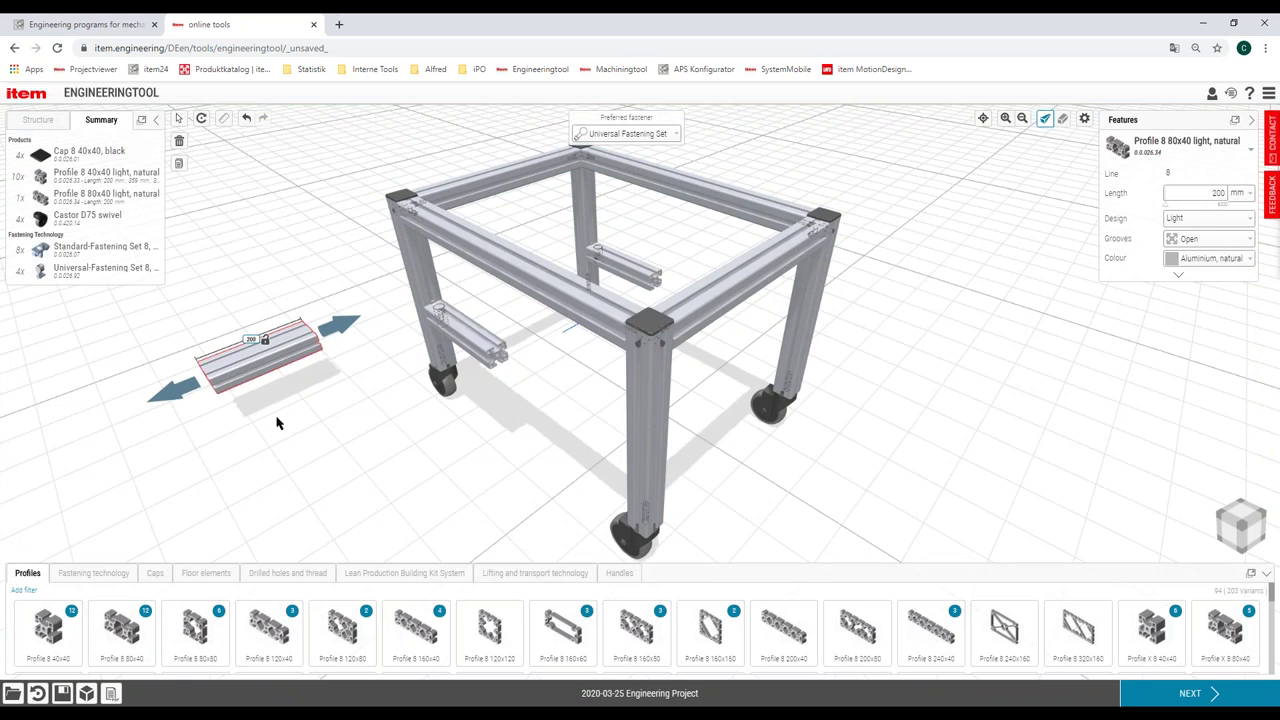
left_click_drag(255, 370, 525, 195)
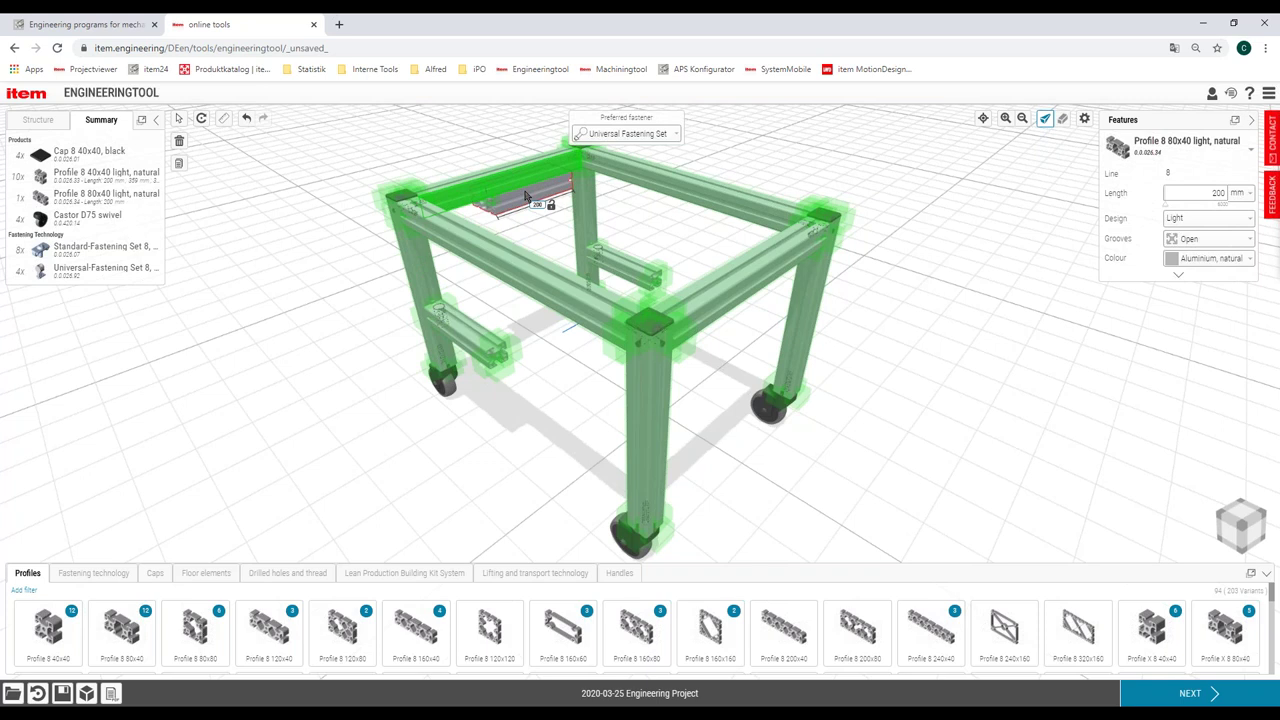
left_click_drag(525, 195, 526, 197)
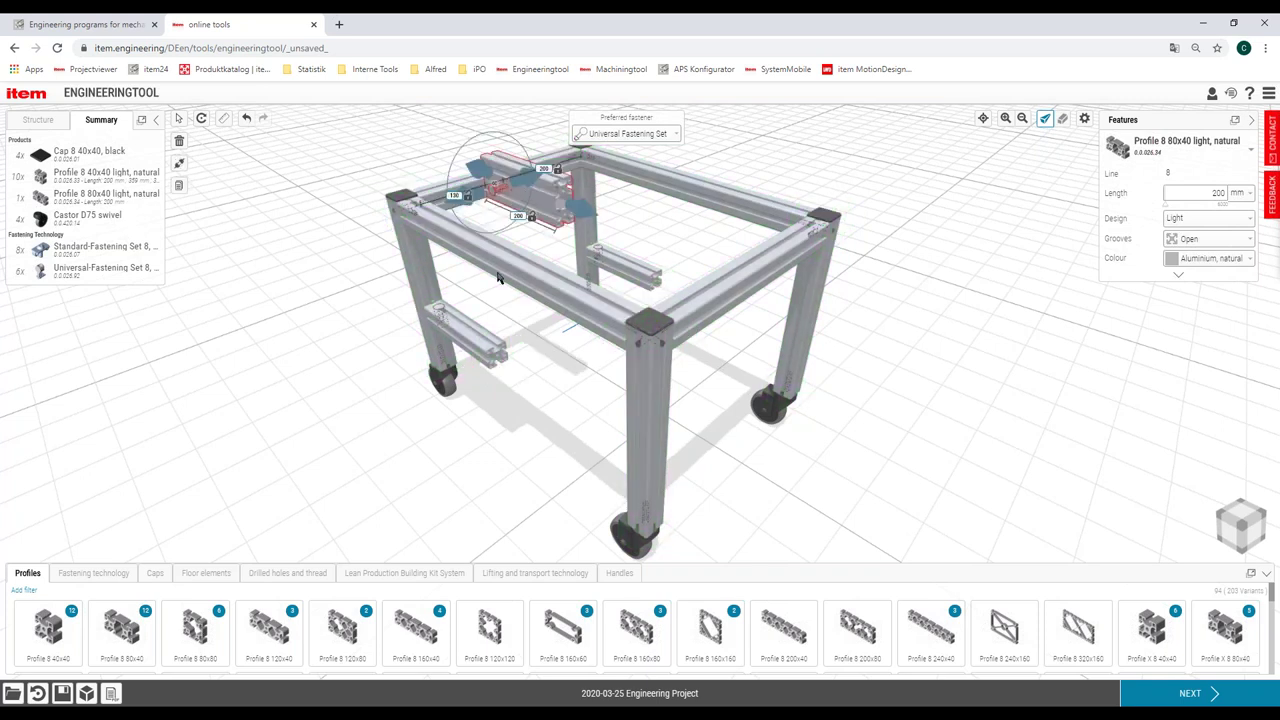
Detach the 80x40 profile from the short top beam and rotate it about its long axis so it lies flat
left_click_drag(427, 160, 813, 288)
scroll(757, 322, "up", 3)
left_click_drag(598, 311, 567, 210)
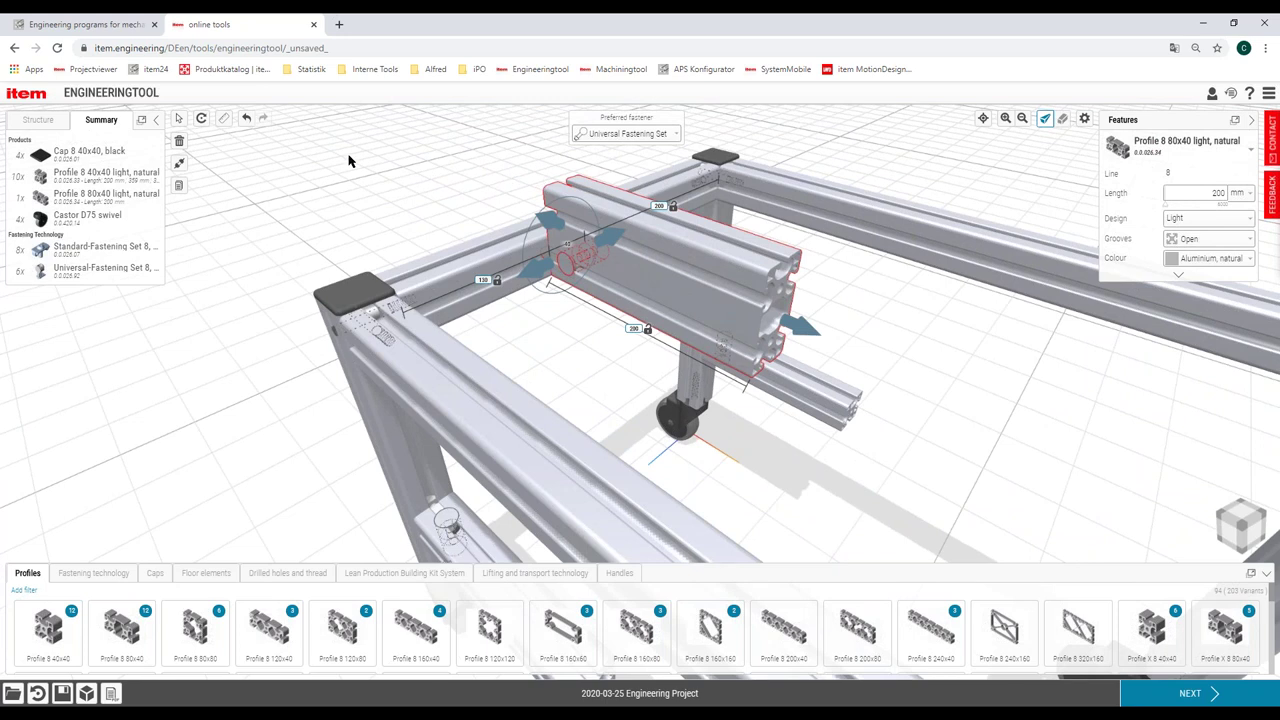
left_click(180, 166)
left_click(662, 266)
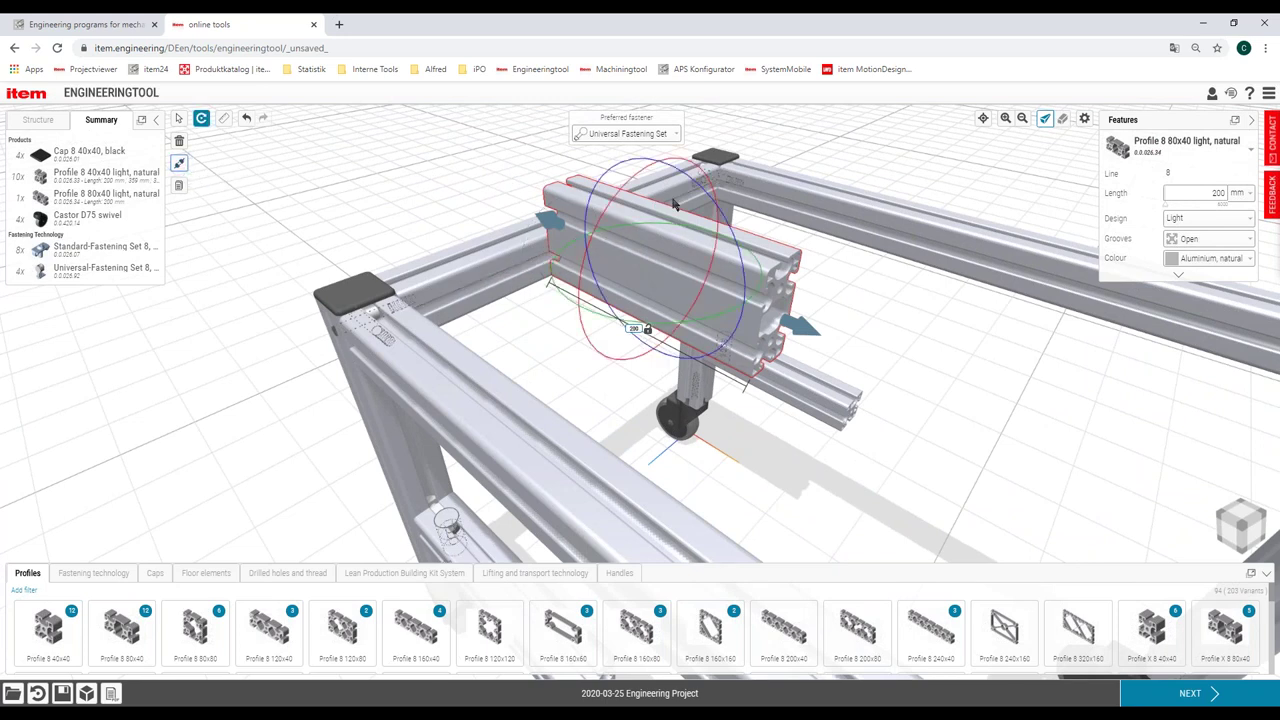
left_click_drag(610, 197, 555, 361)
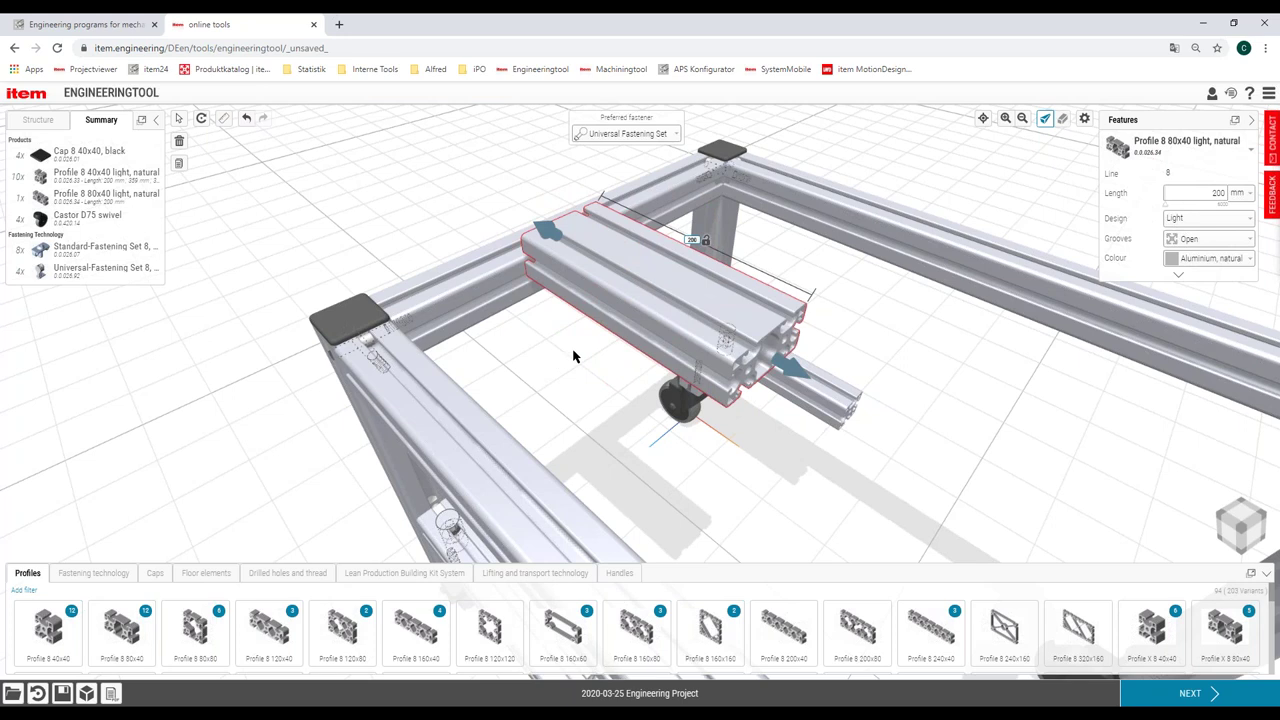
left_click(575, 350)
Reattach the flat 80x40 profile to the inner face of the short top beam with universal fasteners
scroll(563, 319, "up", 3)
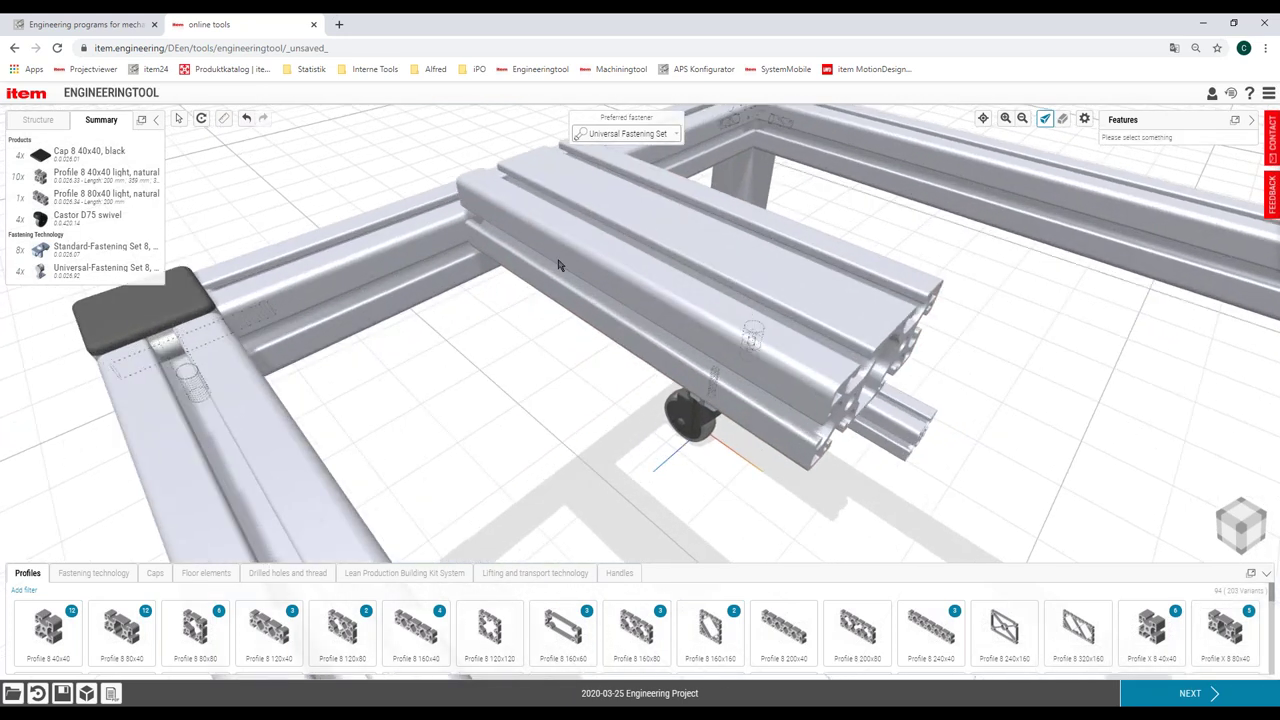
left_click(580, 296)
left_click_drag(570, 306, 493, 334)
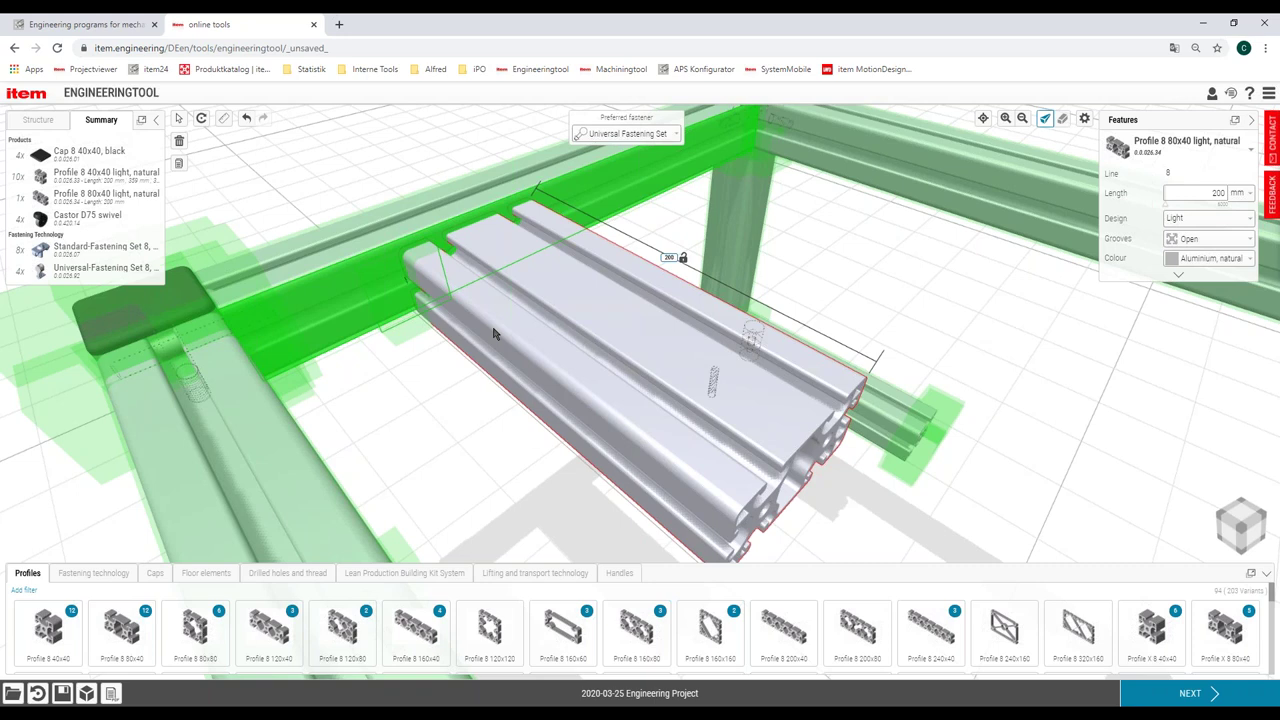
left_click(493, 334)
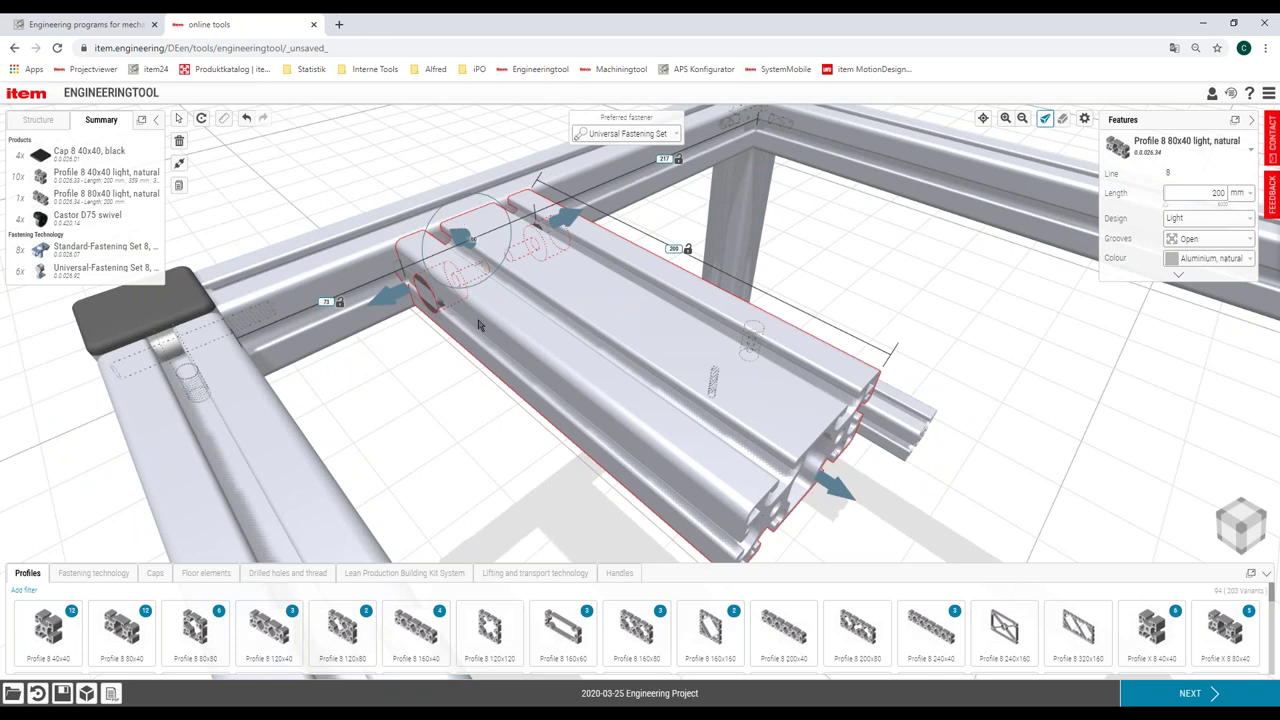
scroll(481, 328, "down", 3)
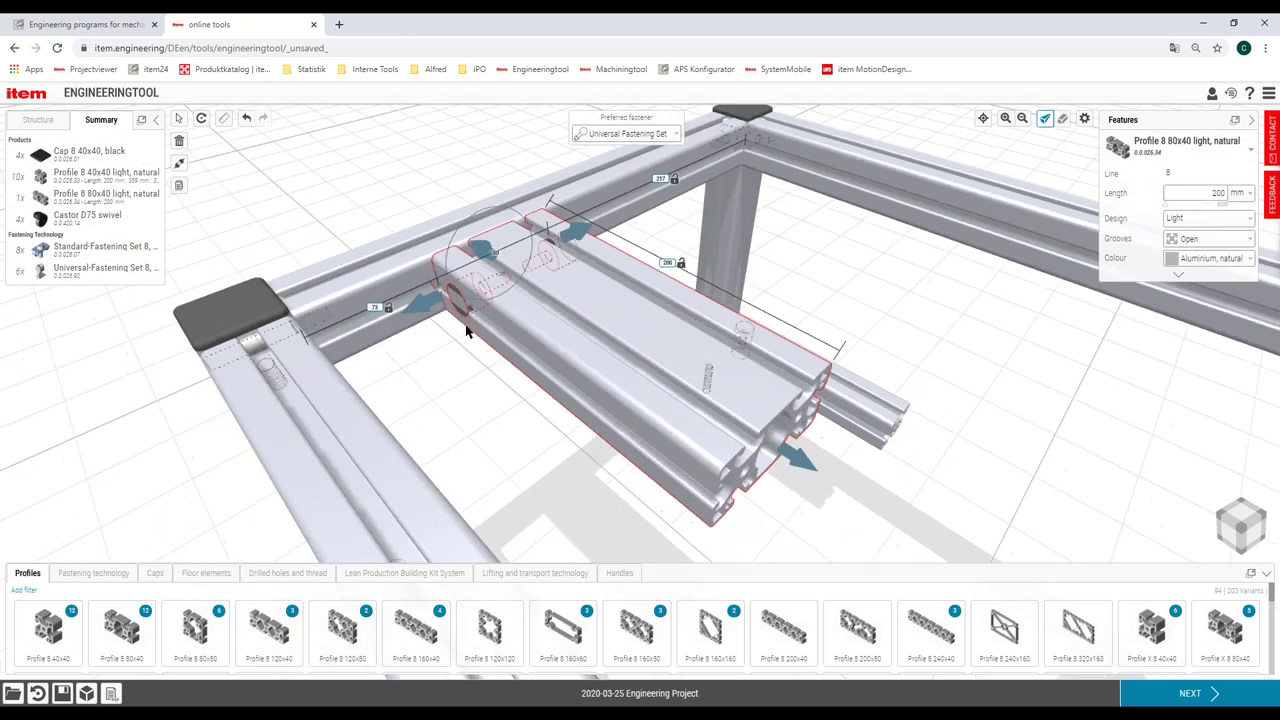
scroll(485, 342, "down", 5)
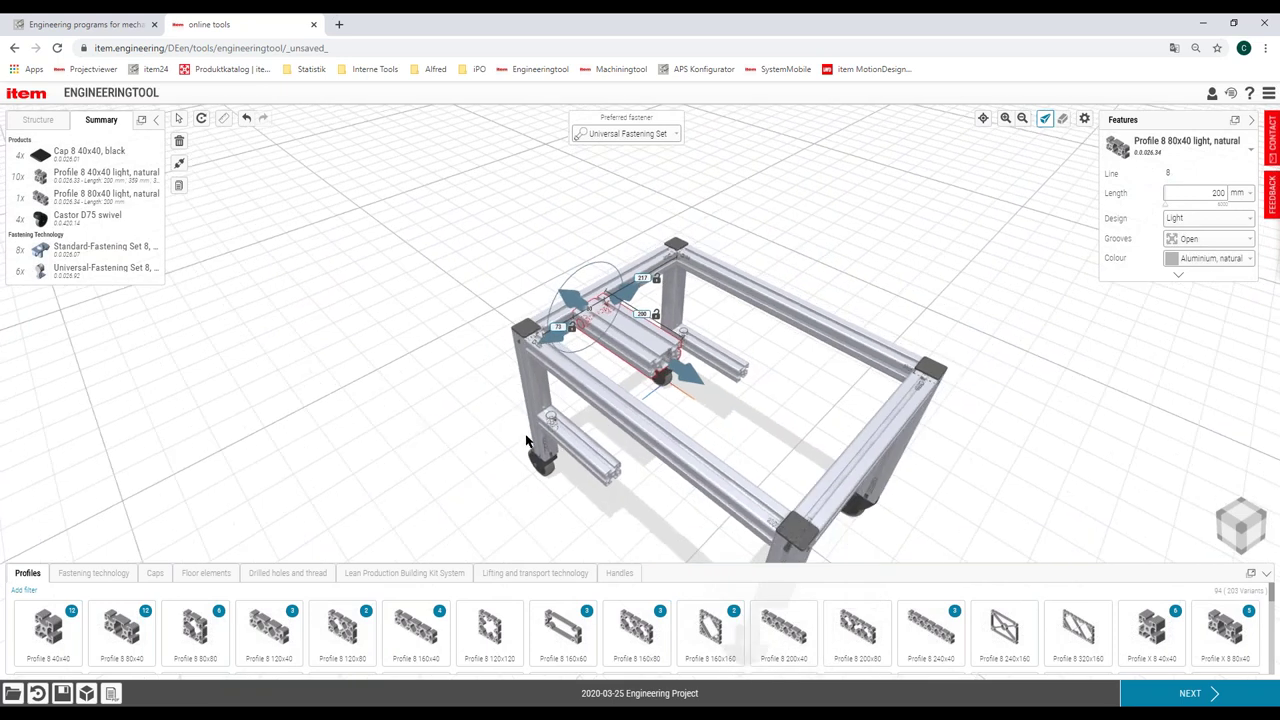
Switch to parallel projection and examine the height alignment of the two leg-mounted profiles in the straight front view
left_click_drag(476, 407, 839, 387)
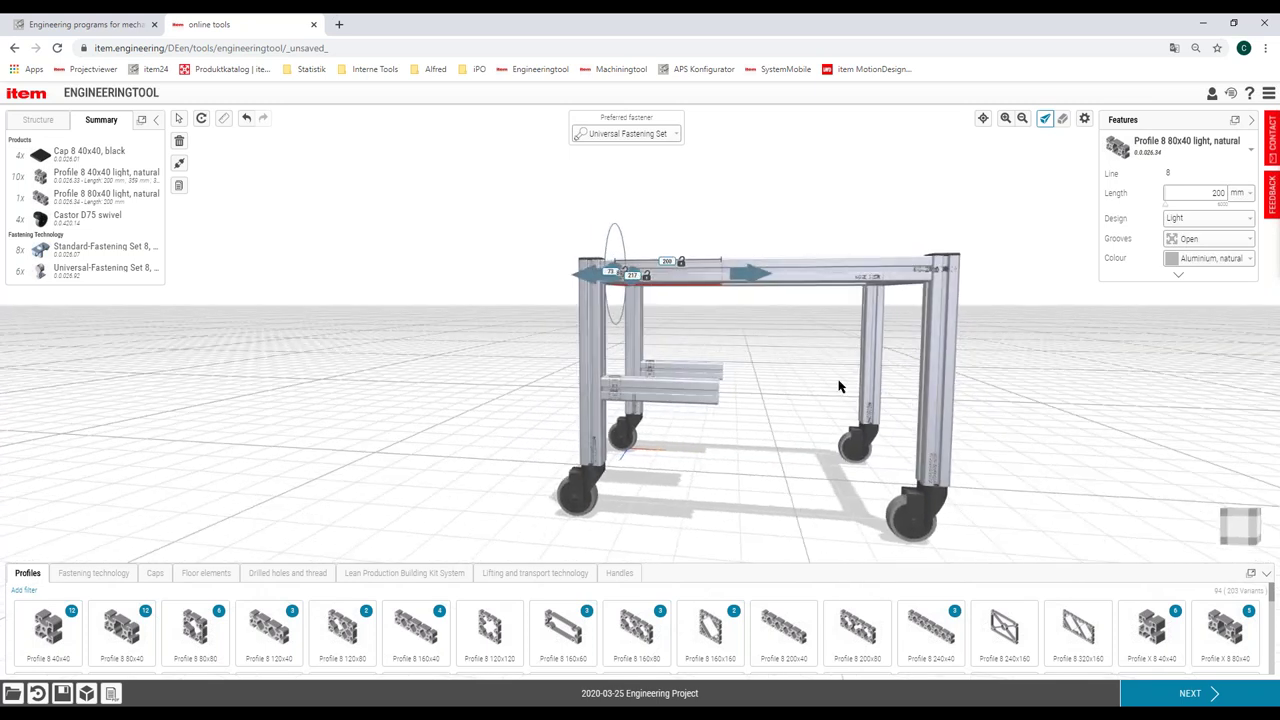
left_click(1062, 118)
left_click(1236, 531)
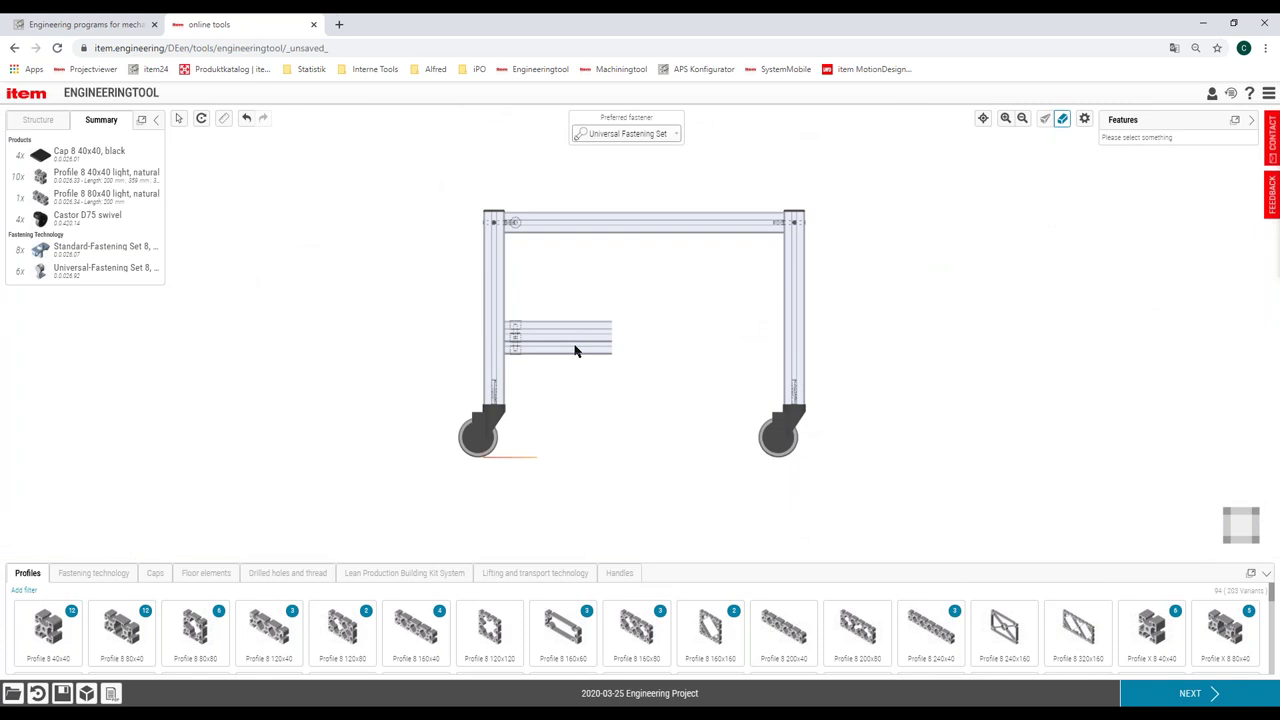
left_click(565, 333)
left_click_drag(563, 331, 563, 323)
left_click_drag(698, 397, 589, 380)
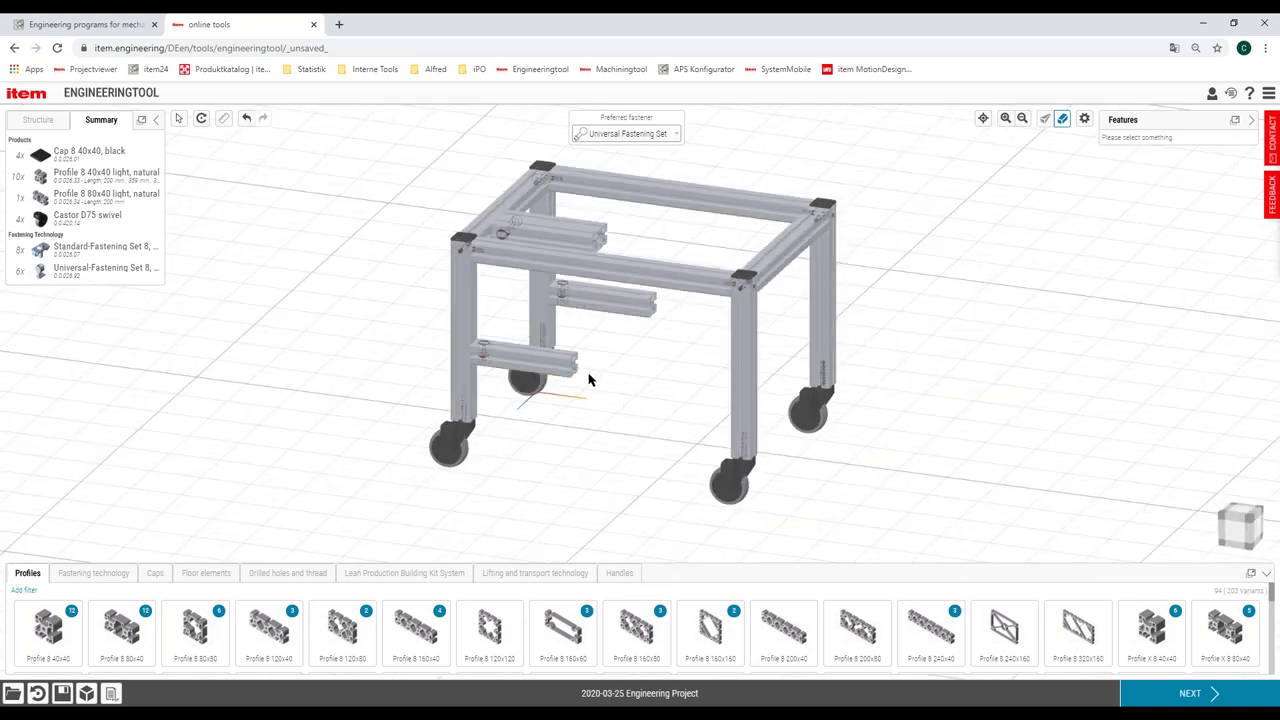
Select both leg-mounted profiles and the 80x40 profile together and extend them to 520 mm, connecting them to the opposite legs and beam
left_click(751, 363)
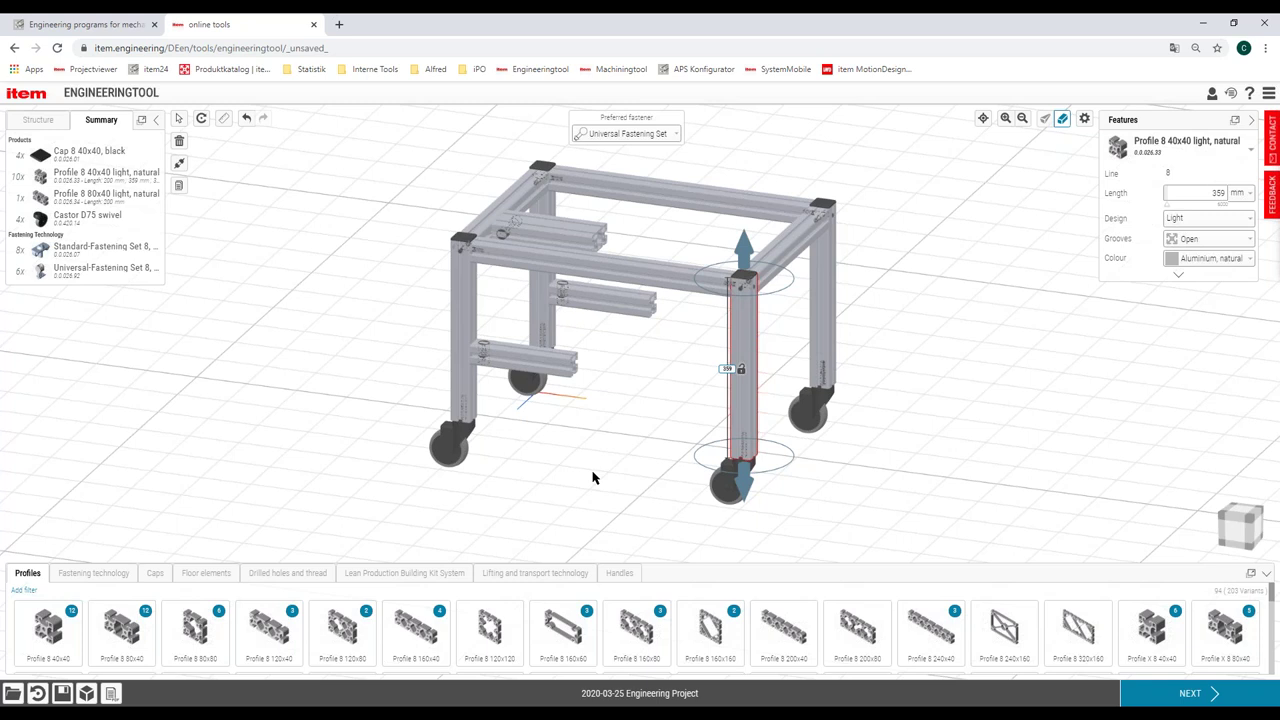
left_click(646, 280)
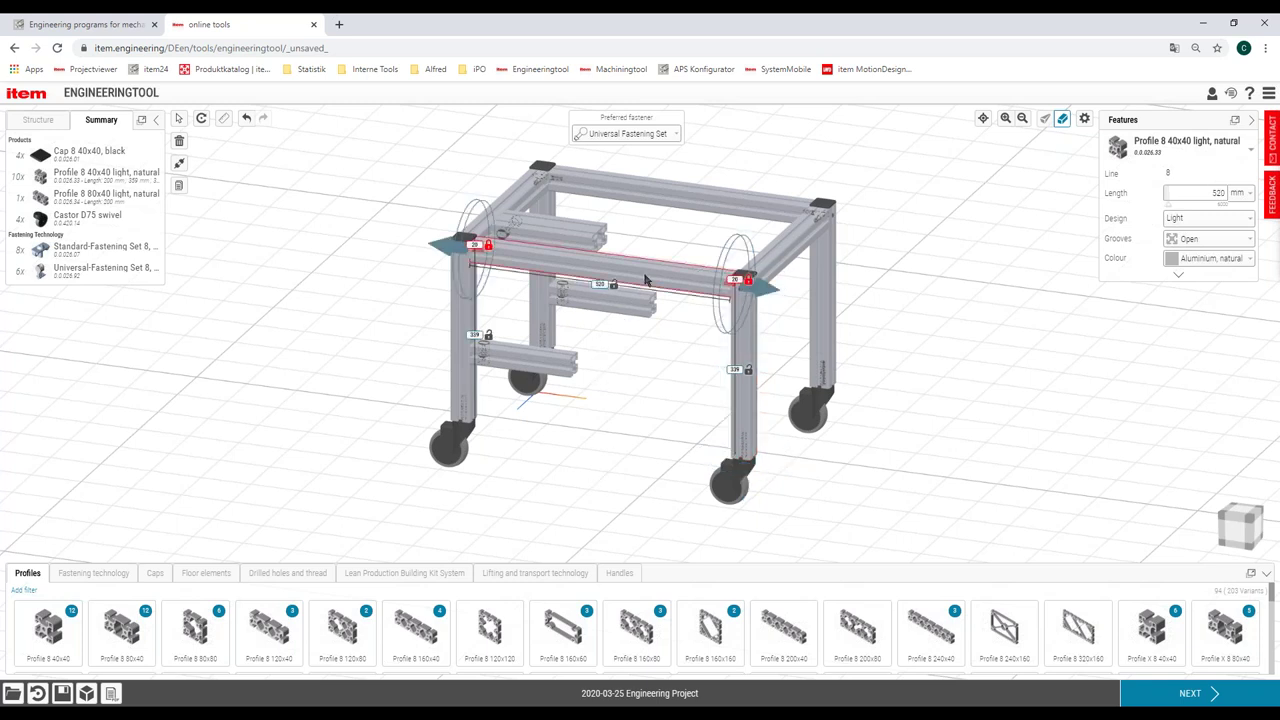
left_click(552, 370)
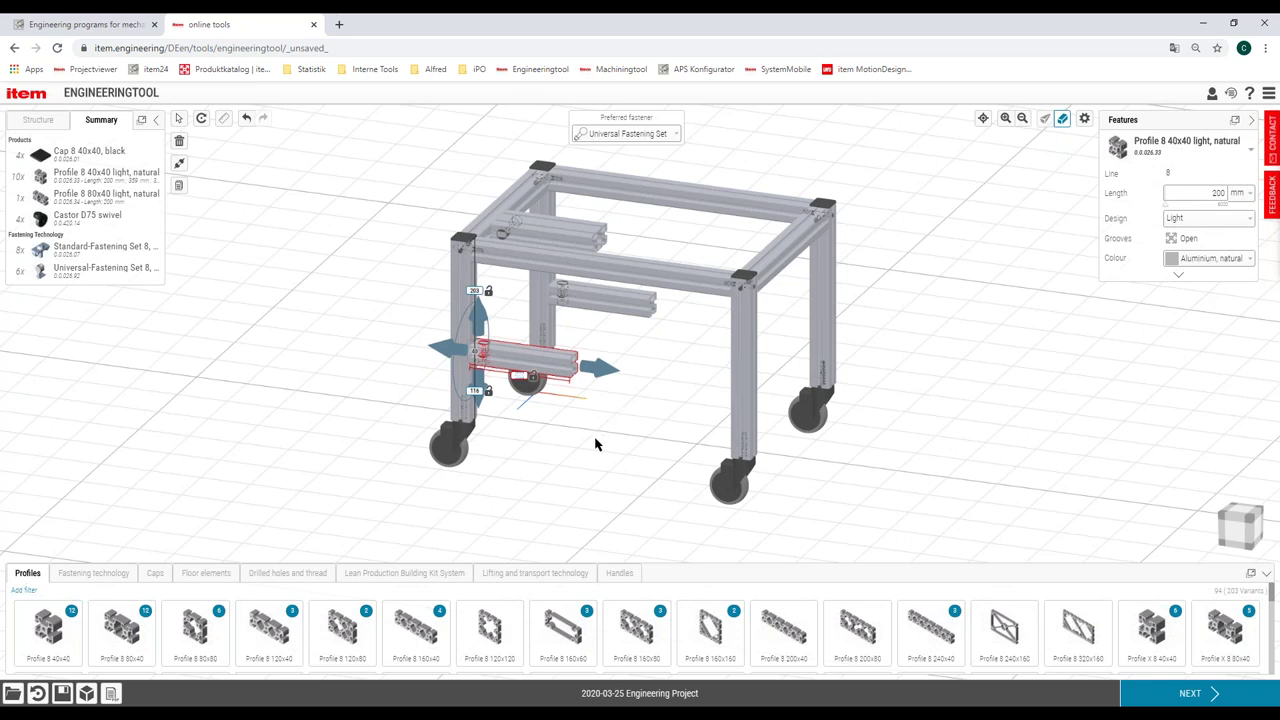
left_click_drag(571, 486, 767, 443)
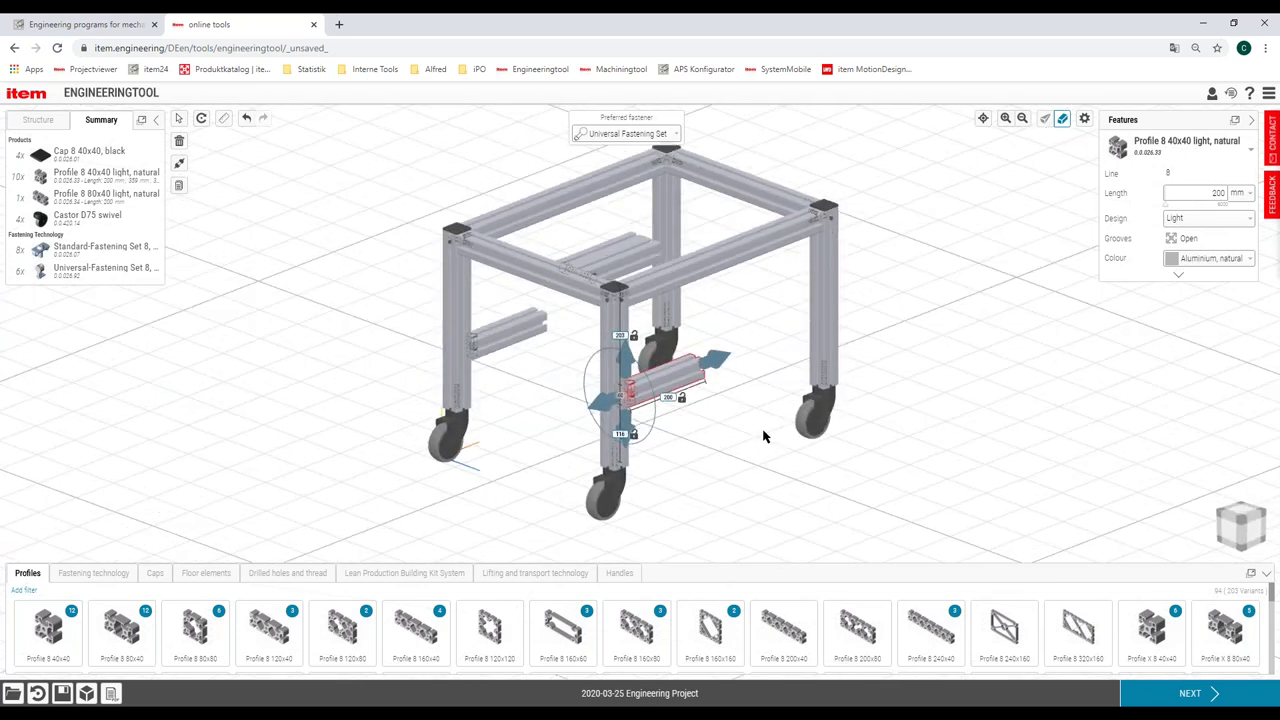
left_click(178, 120)
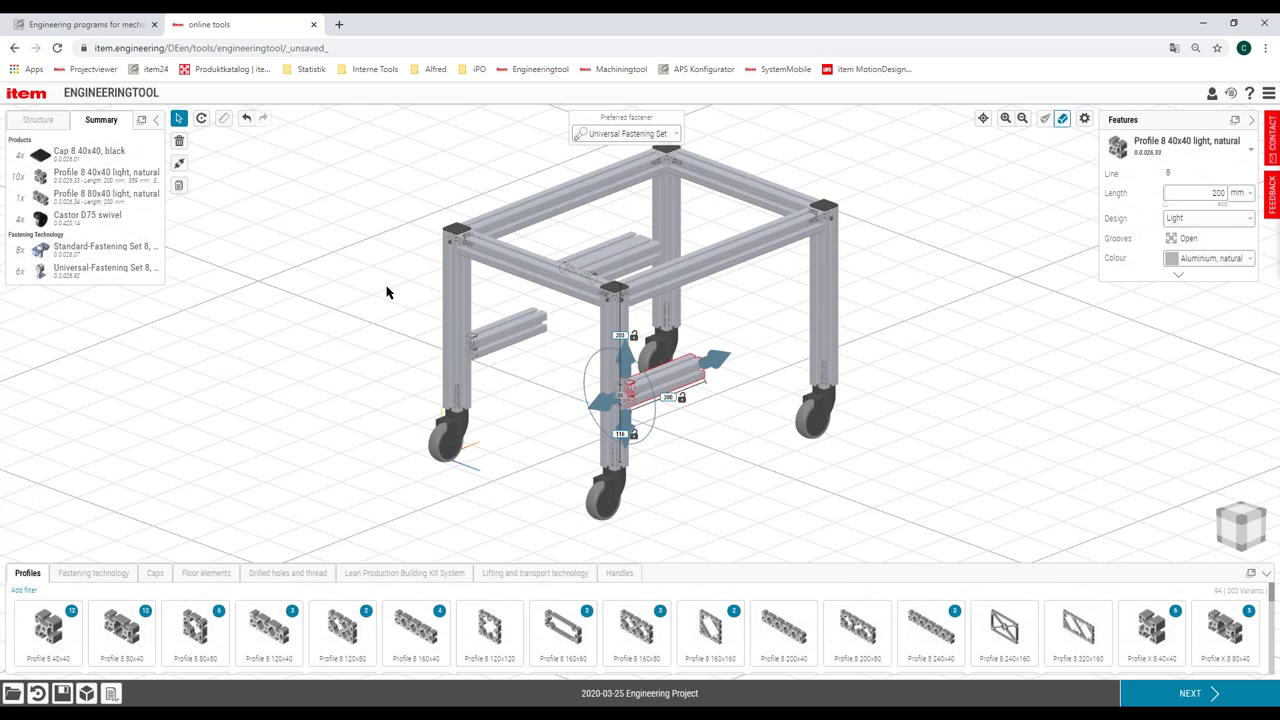
left_click(517, 345)
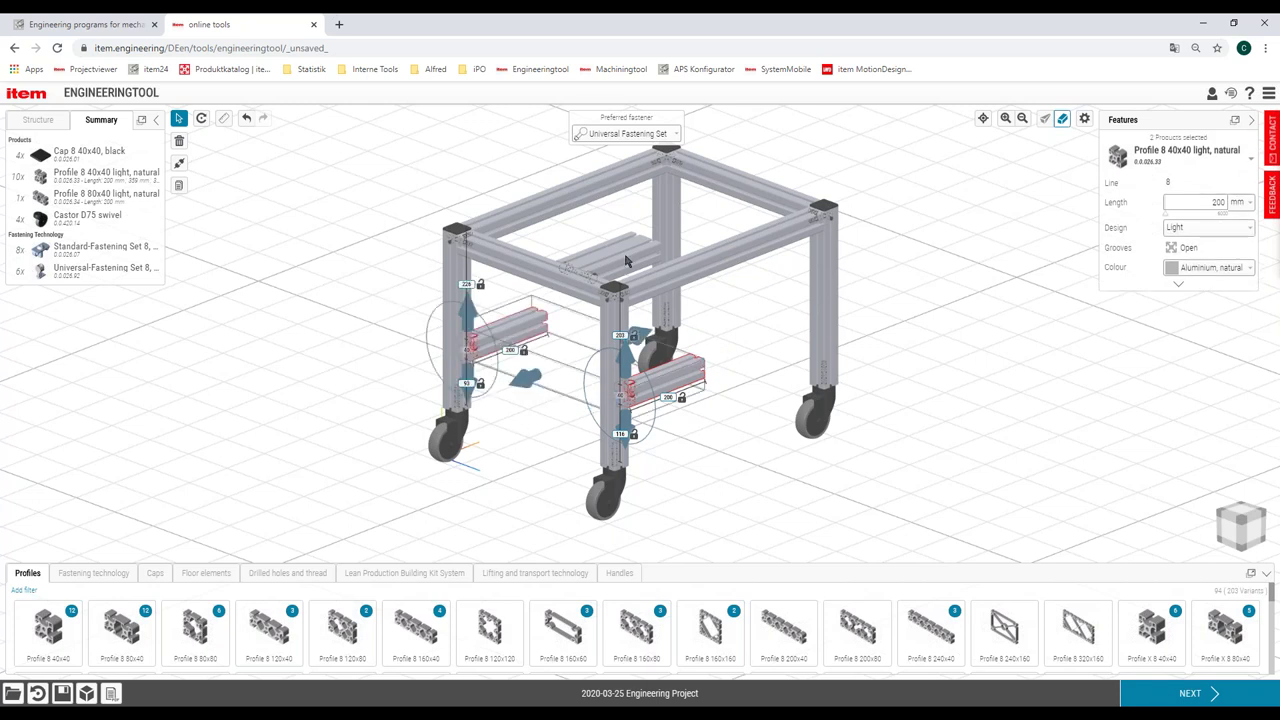
left_click(620, 262)
key("Escape")
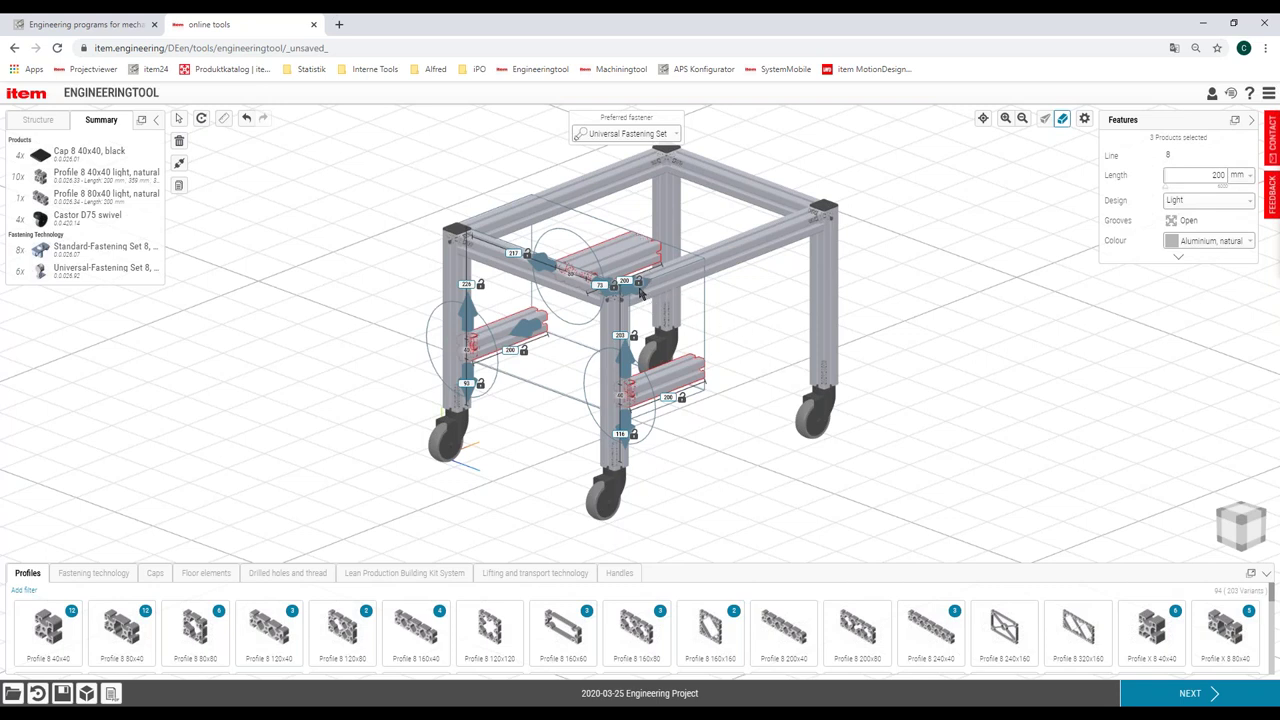
left_click_drag(640, 291, 743, 206)
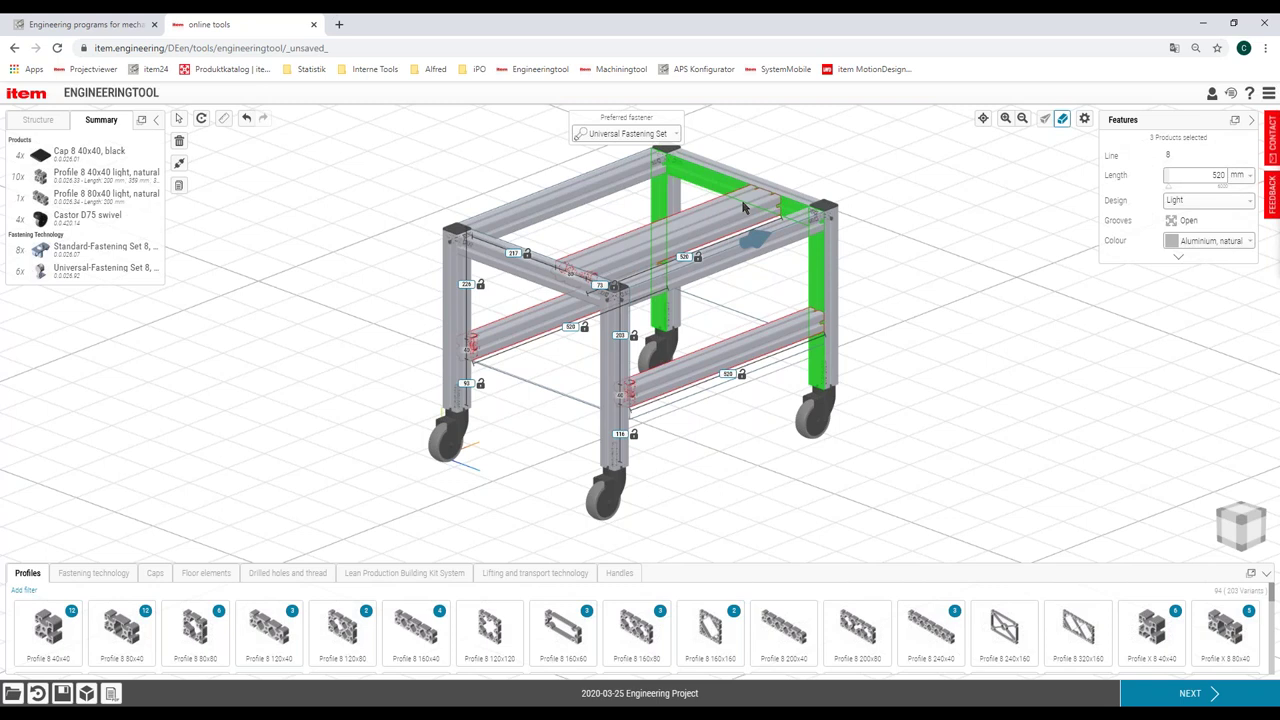
left_click_drag(743, 206, 744, 206)
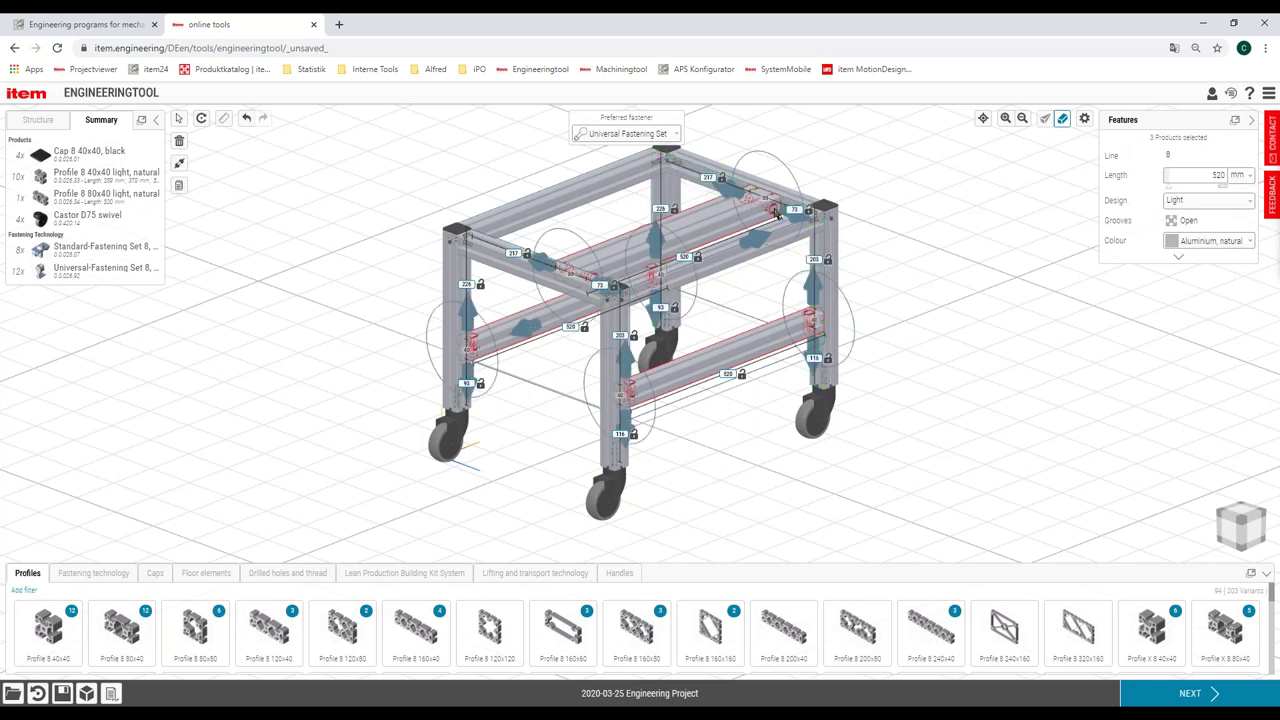
Stretch the frame lengthwise with the three connected profiles selected, so they become 529 mm long, and clear the selection
right_click_drag(914, 266, 840, 262)
mouse_move(776, 245)
left_mouse_down()
mouse_move(640, 285)
mouse_move(782, 258)
left_mouse_up()
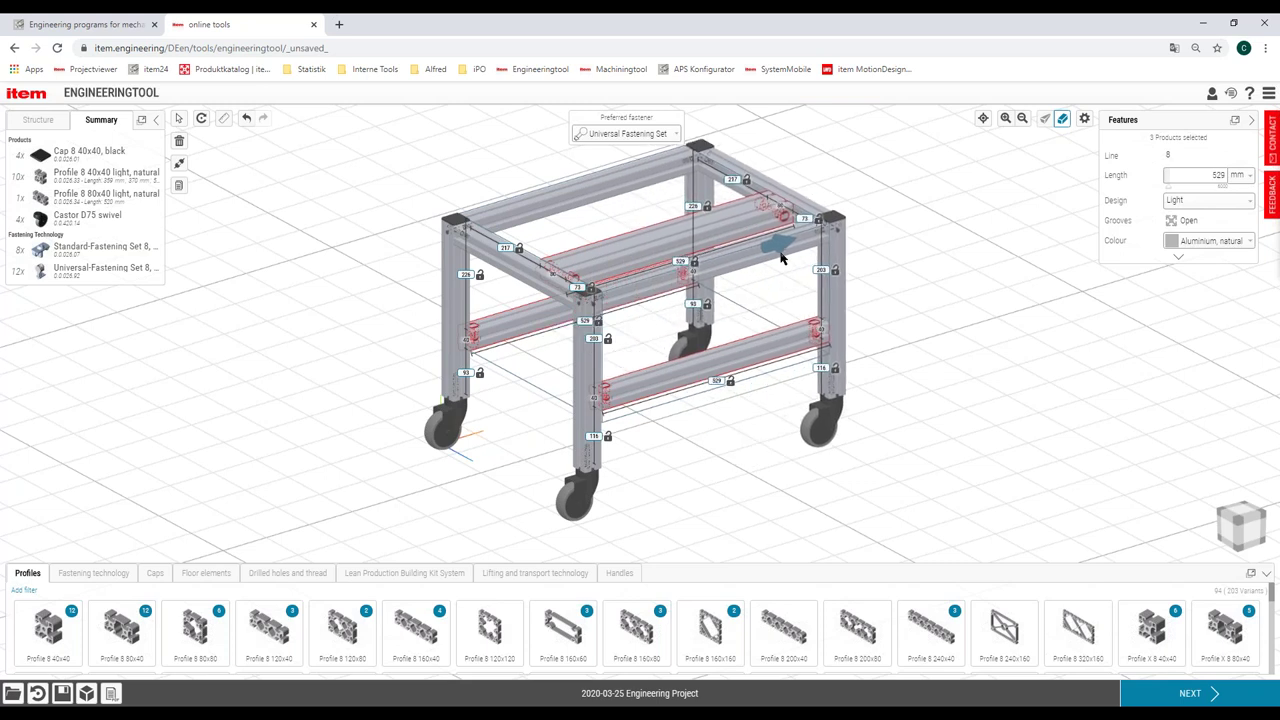
mouse_move(897, 306)
right_mouse_down()
mouse_move(751, 306)
mouse_move(885, 317)
right_mouse_up()
left_click(975, 297)
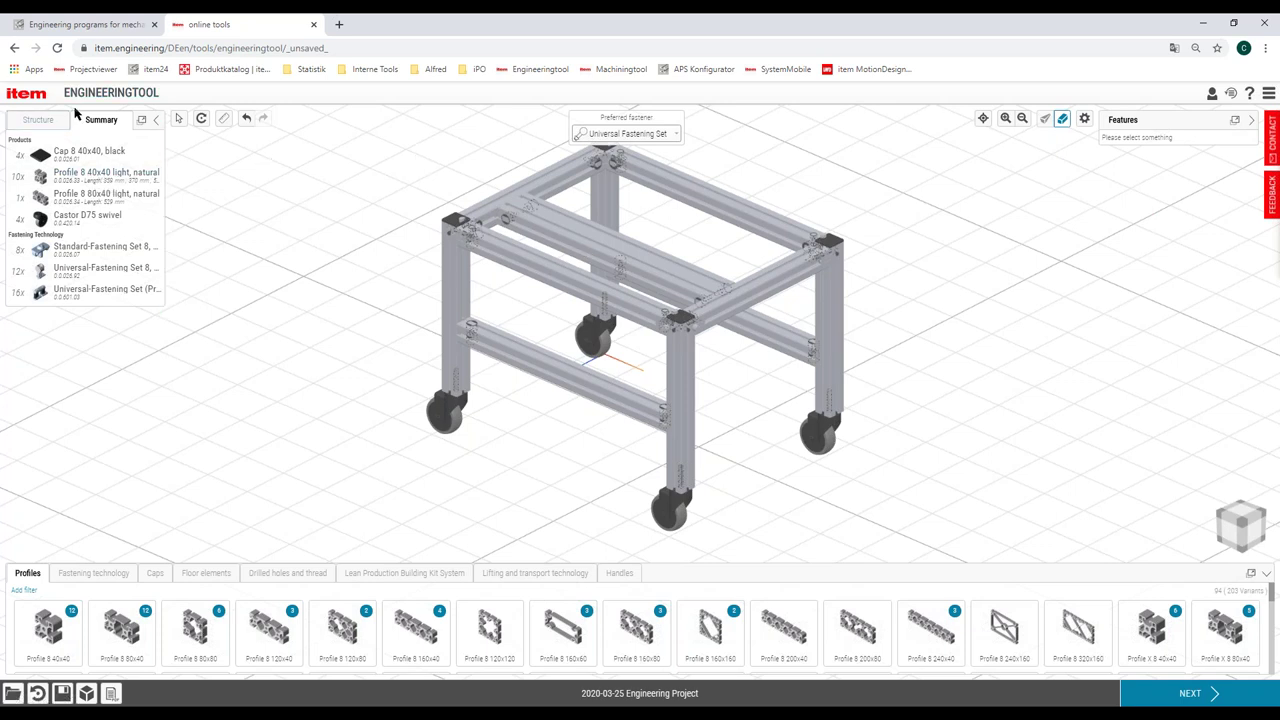
Set the design of all Profile 8 40x40 pieces in the project to Standard
left_click(93, 178)
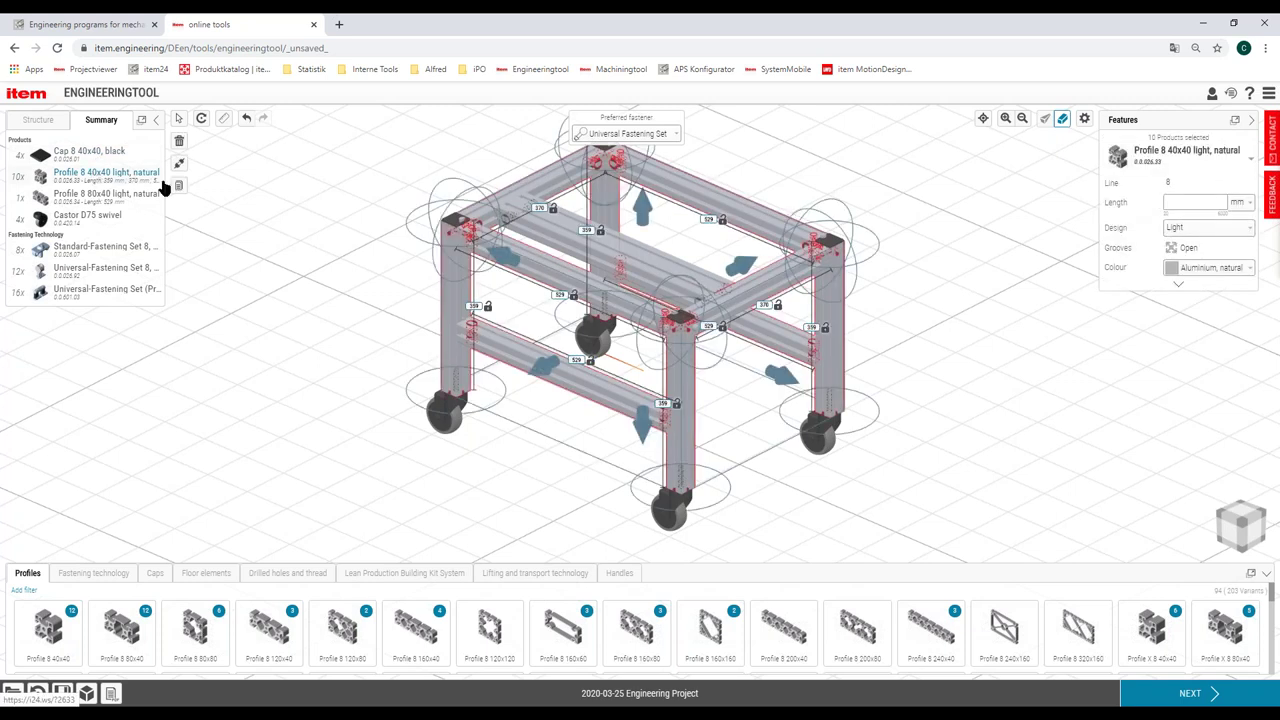
left_click(1207, 235)
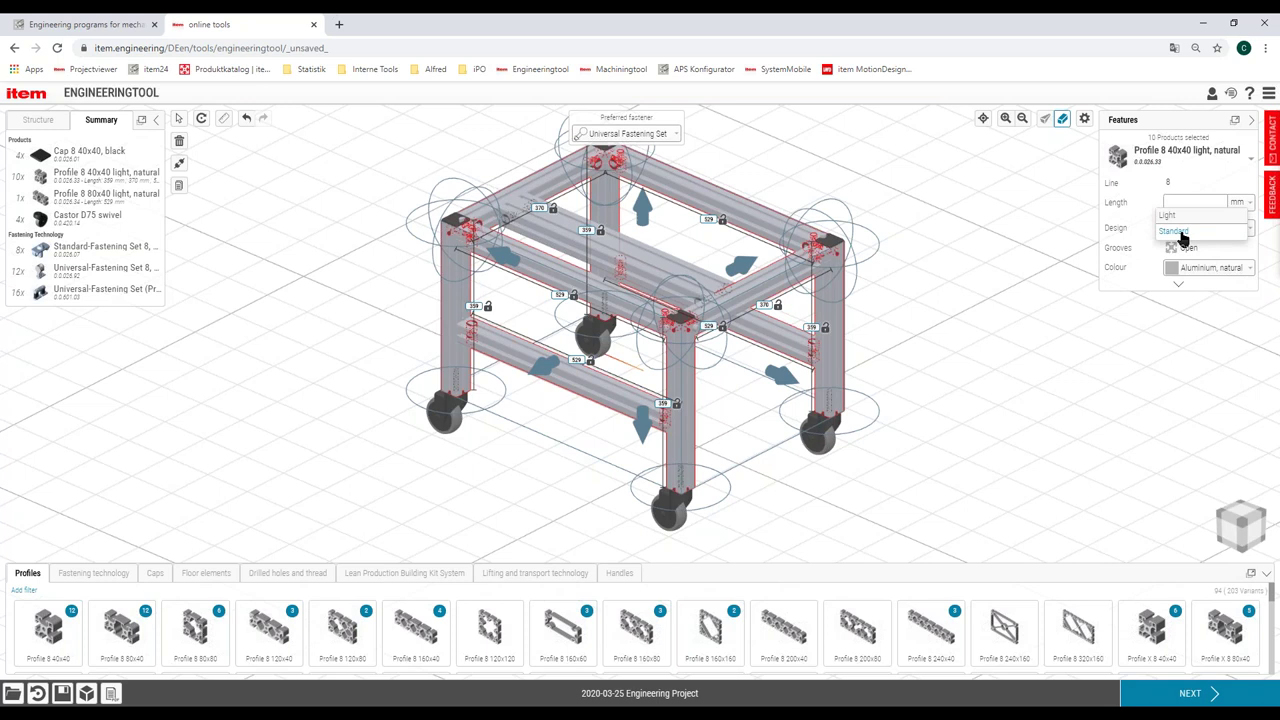
left_click(1175, 232)
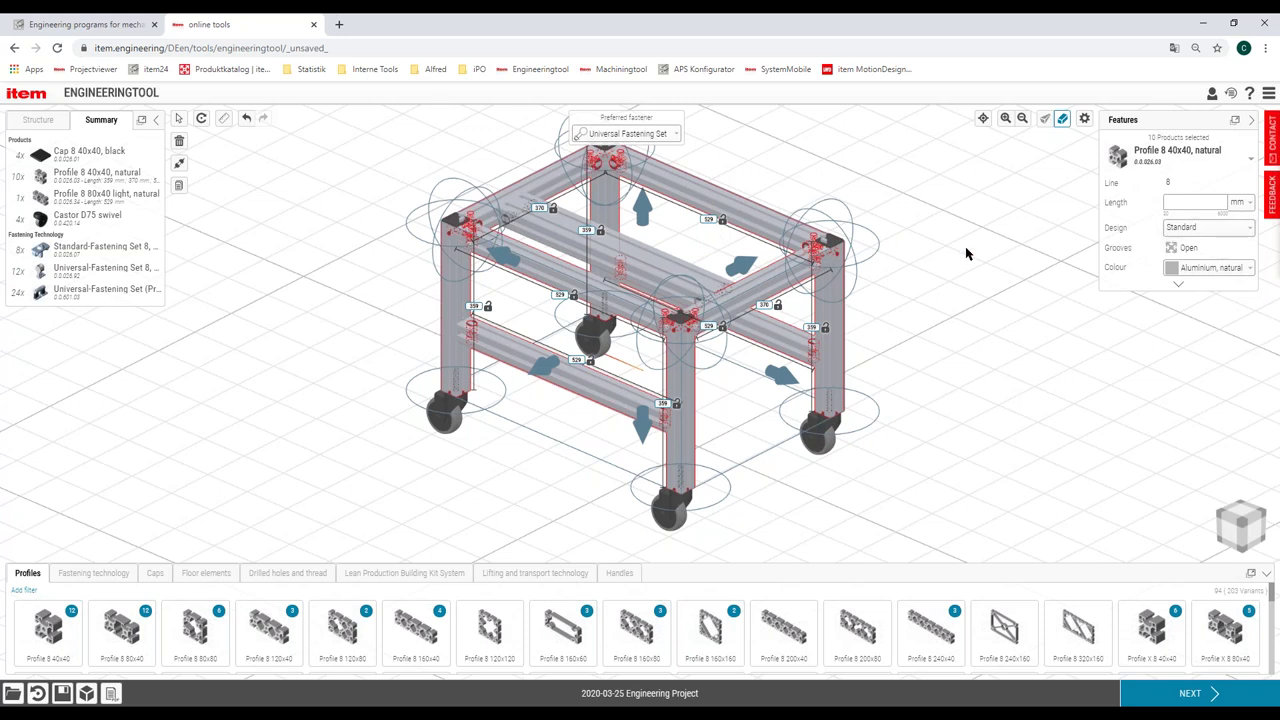
Change the colour of all Profile 8 40x40 pieces to black, and restore it to Aluminium, natural
left_click(1222, 272)
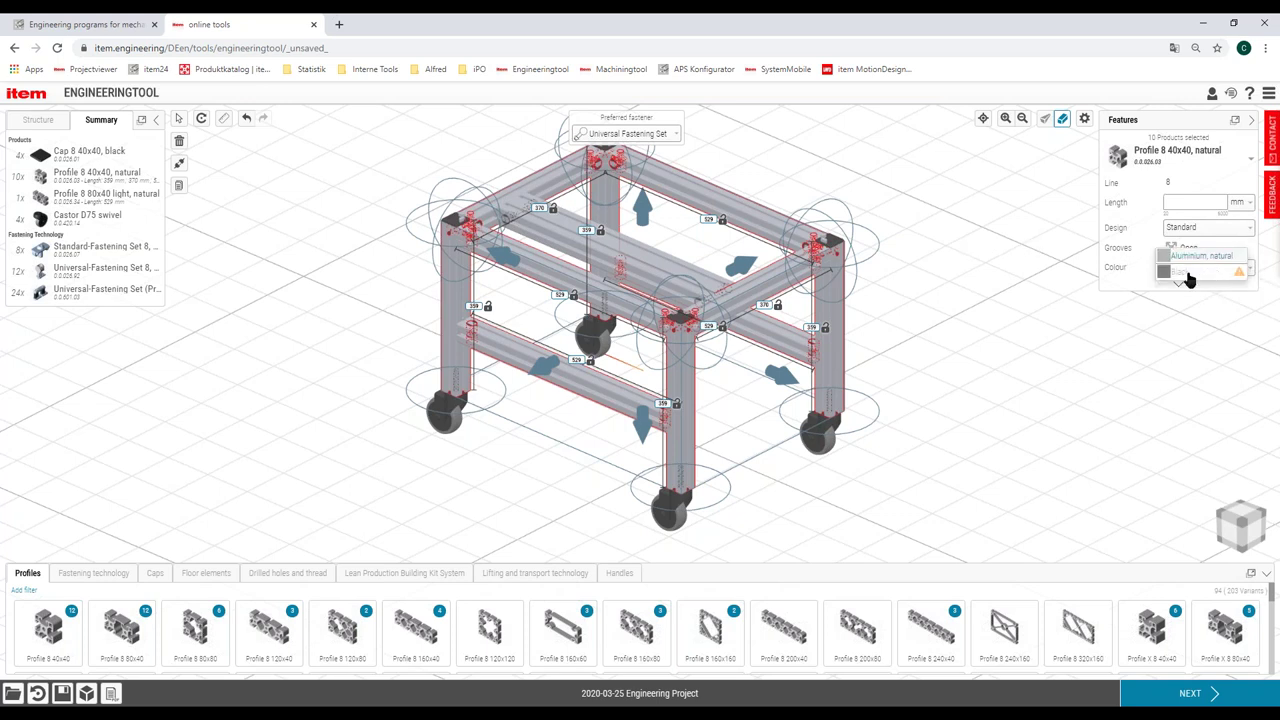
left_click(1179, 278)
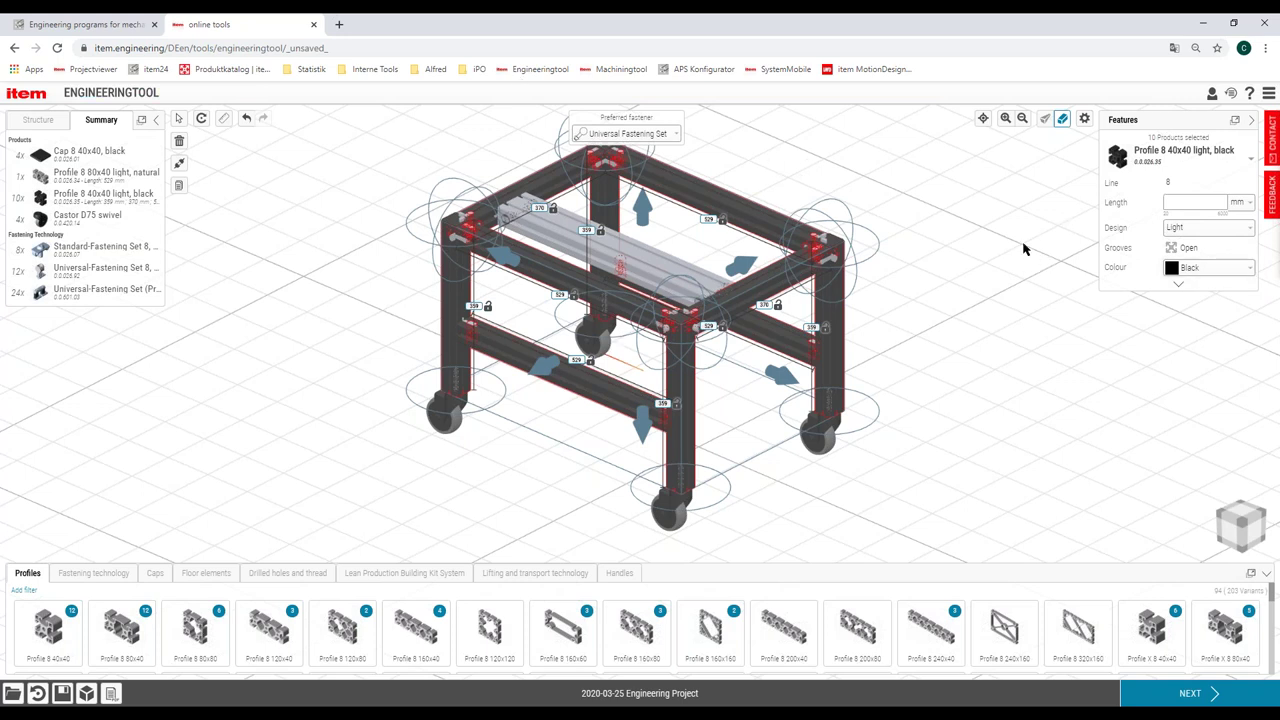
left_click(1190, 270)
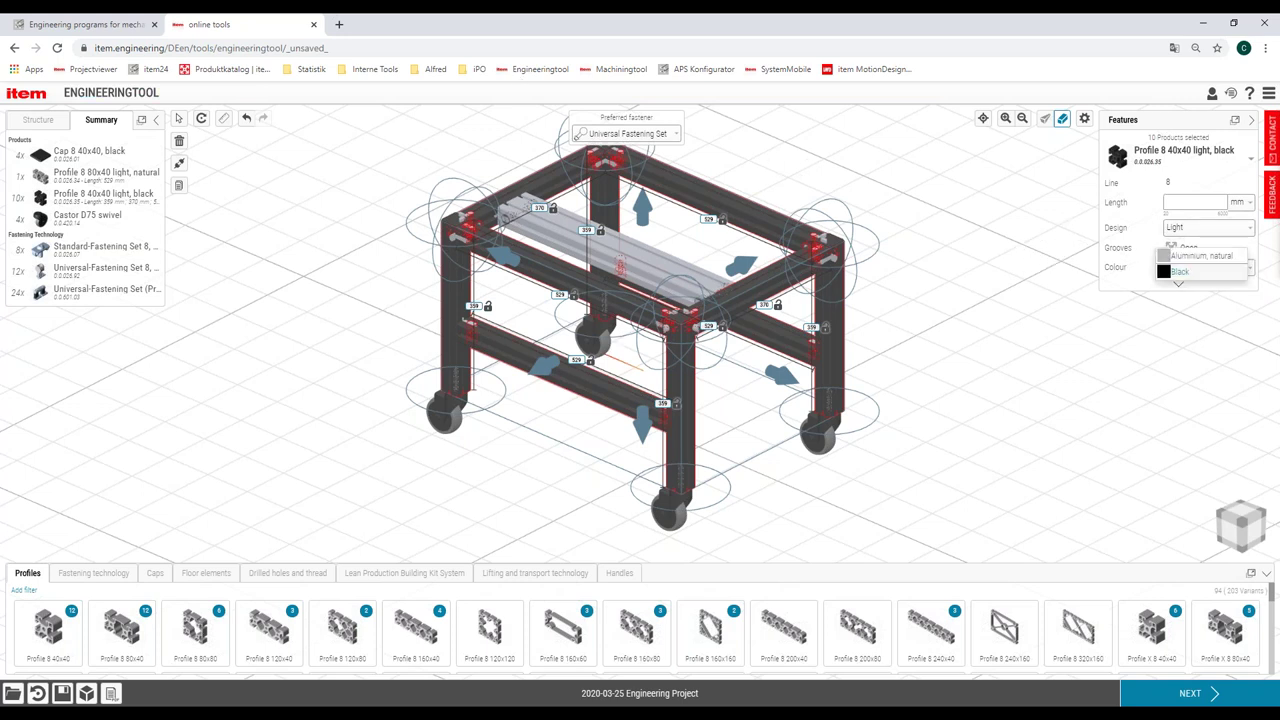
left_click(1190, 258)
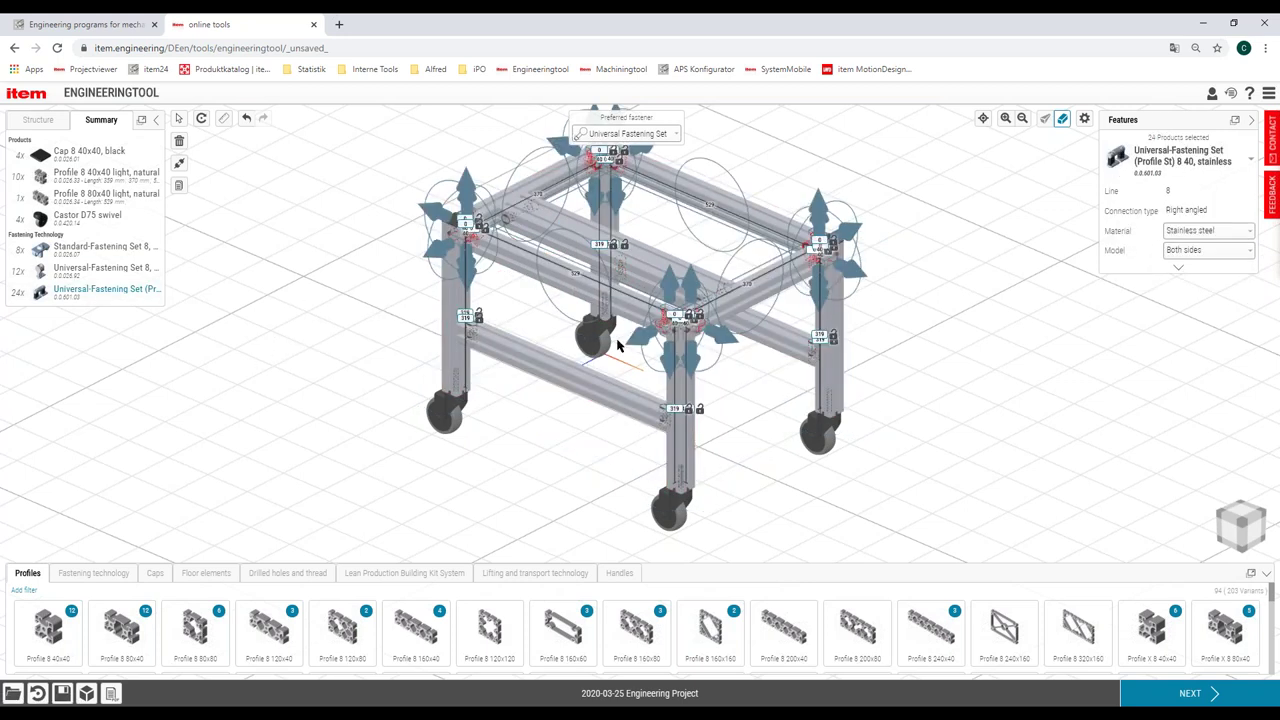
Delete all stainless Universal-Fastening Set (Profile St) 8 40 parts from the frame and clear the selection
left_click(1070, 578)
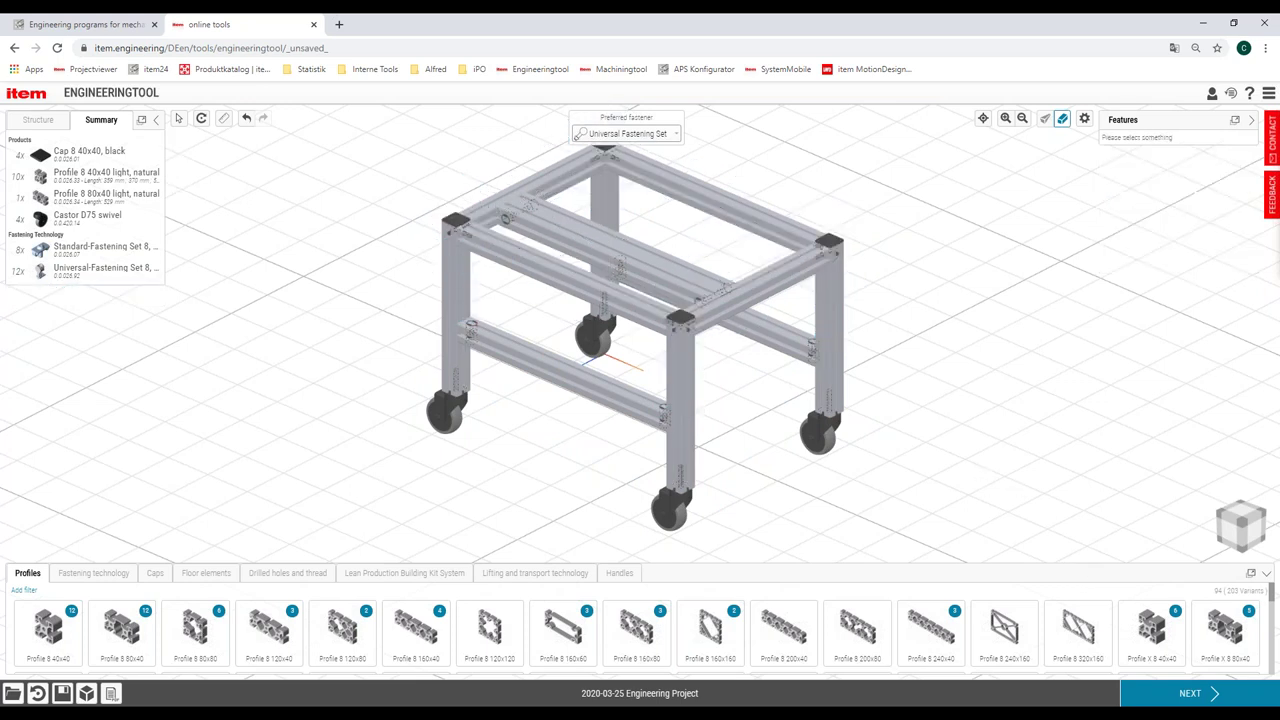
Proceed to the project summary, rename the project "2020-03-25 Webinar" and enter the description "this is a test"
left_click(1207, 700)
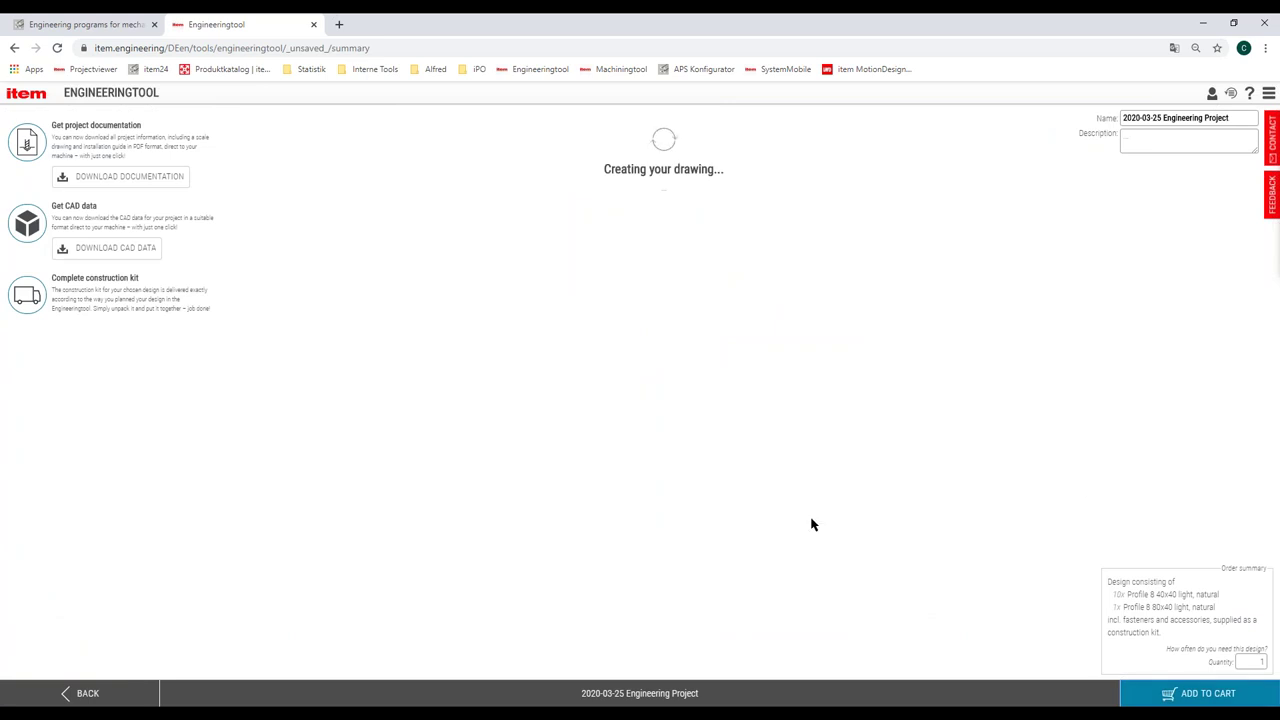
left_click_drag(1232, 118, 1162, 117)
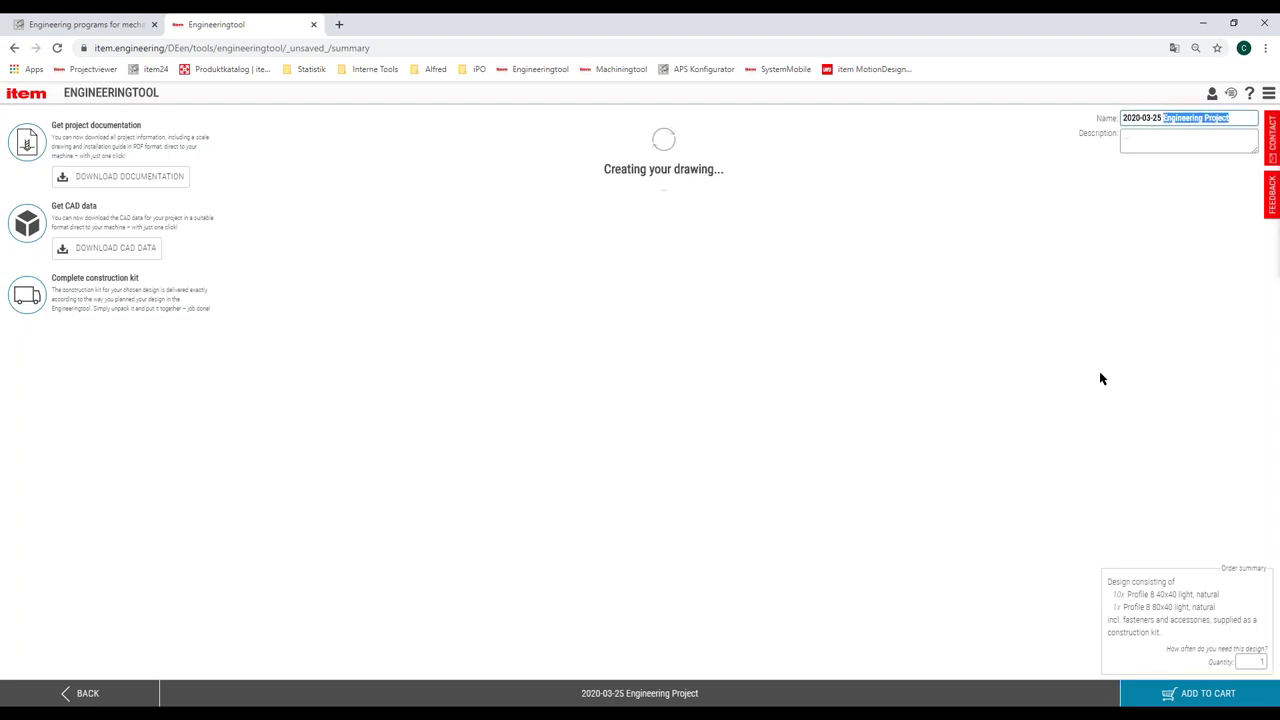
type("Webinar")
key("Tab")
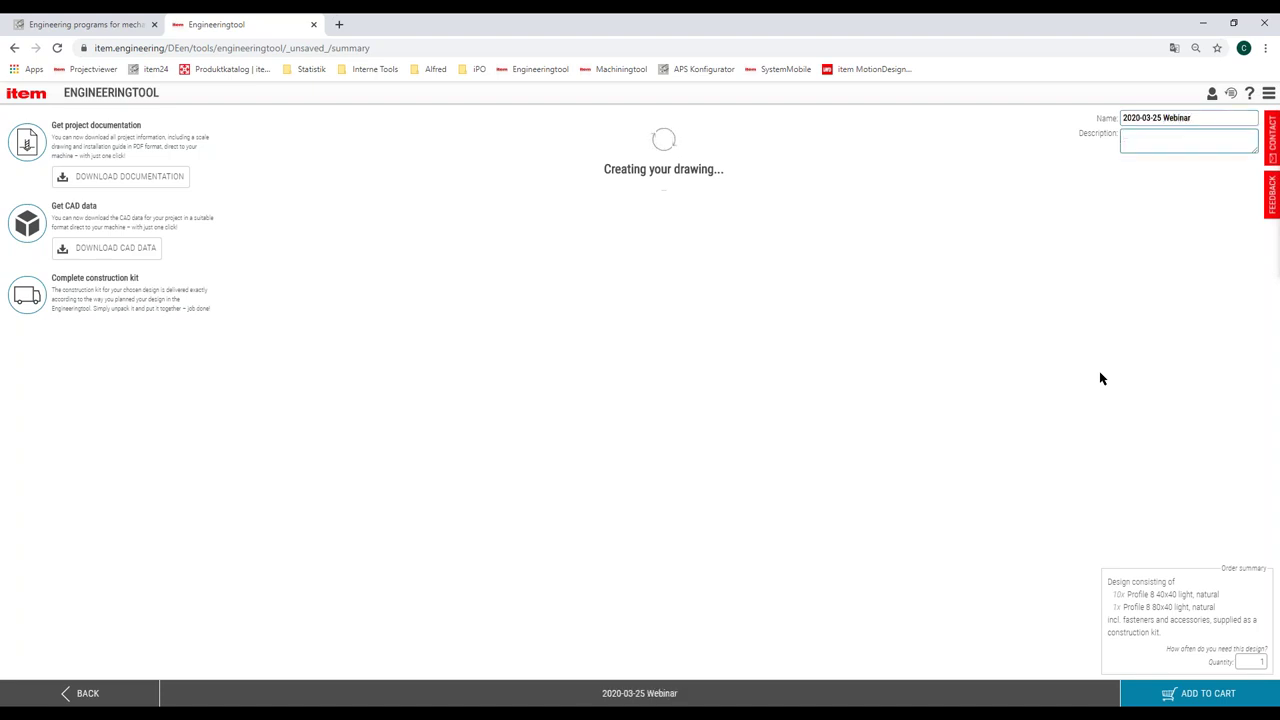
type("This is a test")
Try to add the project to the cart and download its documentation without logging in, dismissing both prompts
left_click(1206, 695)
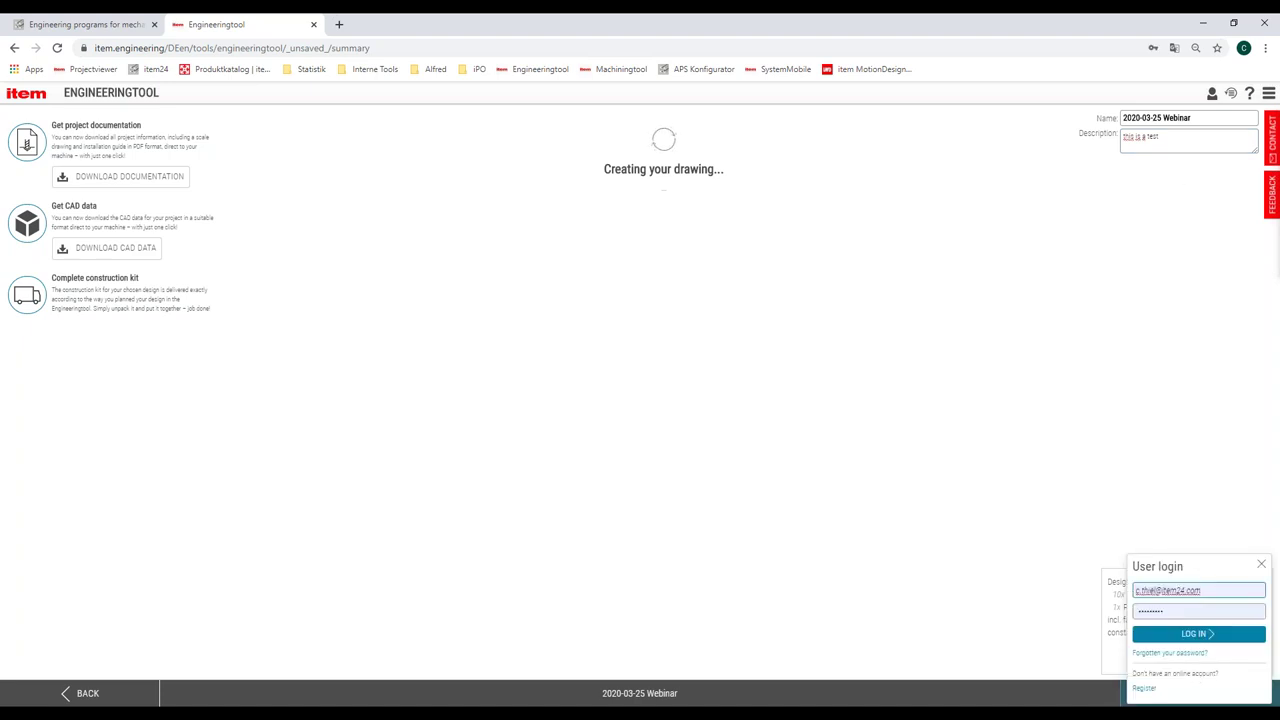
left_click(126, 192)
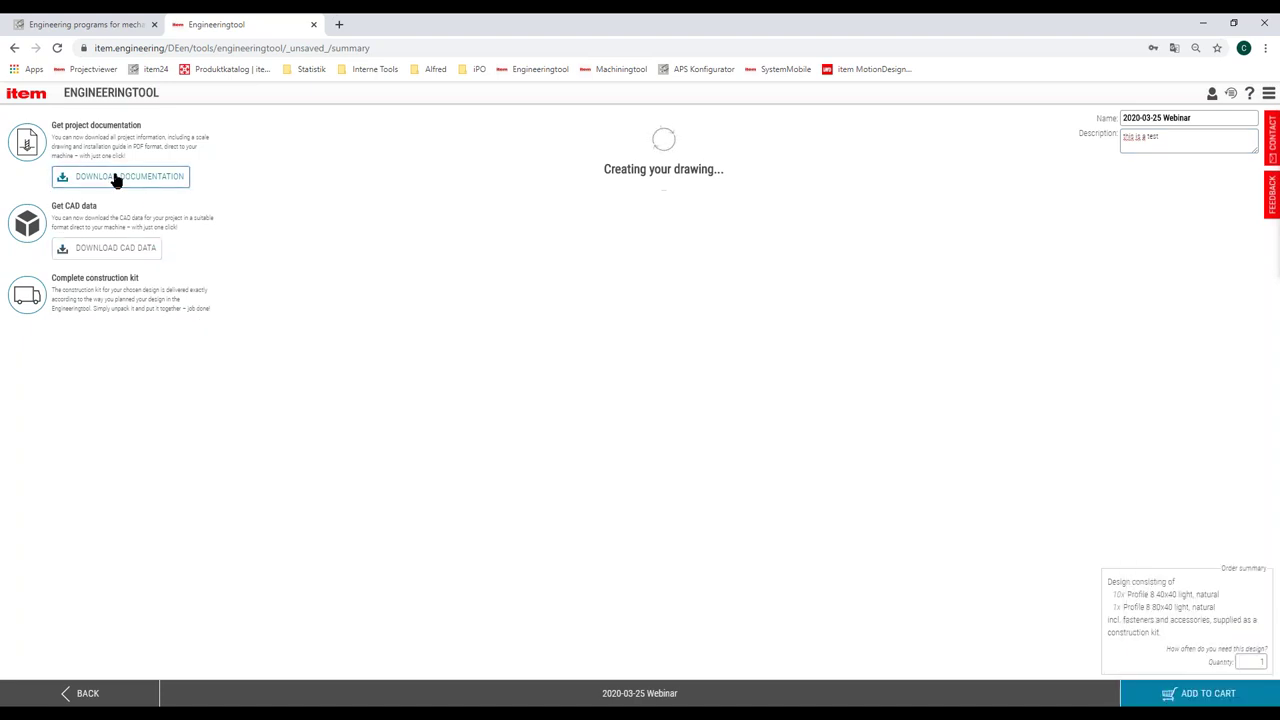
left_click(130, 185)
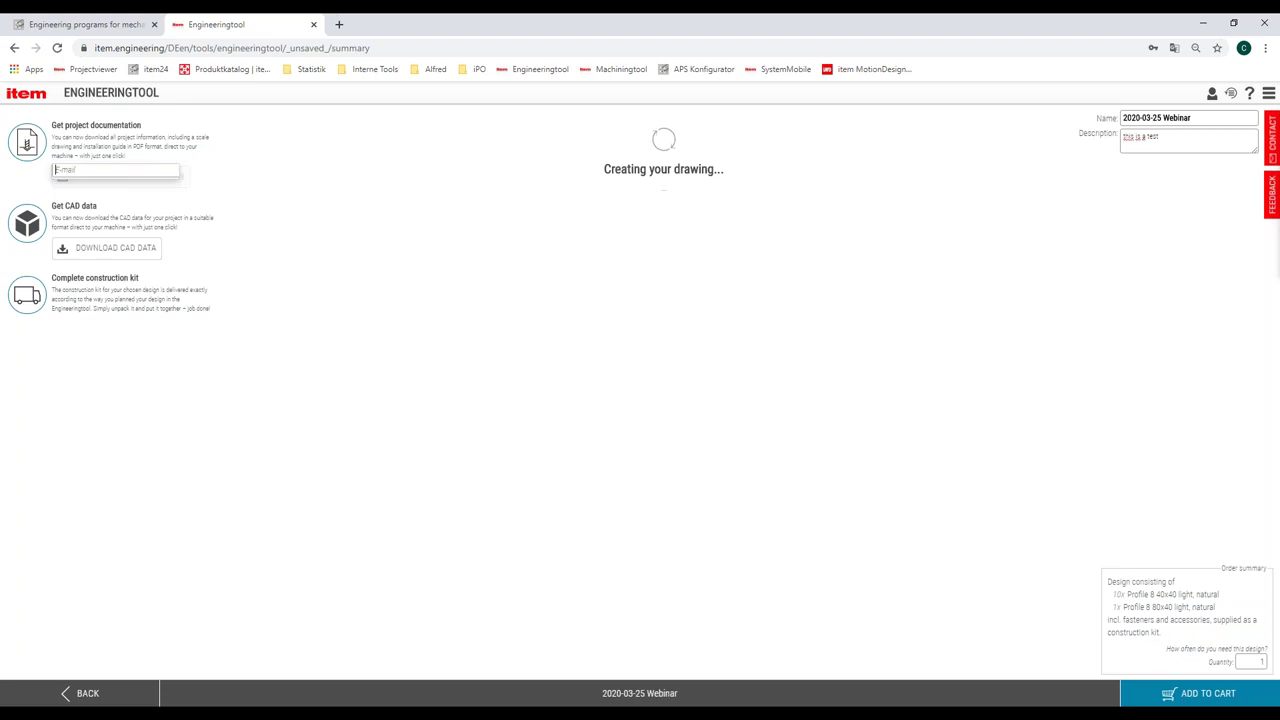
left_click(275, 315)
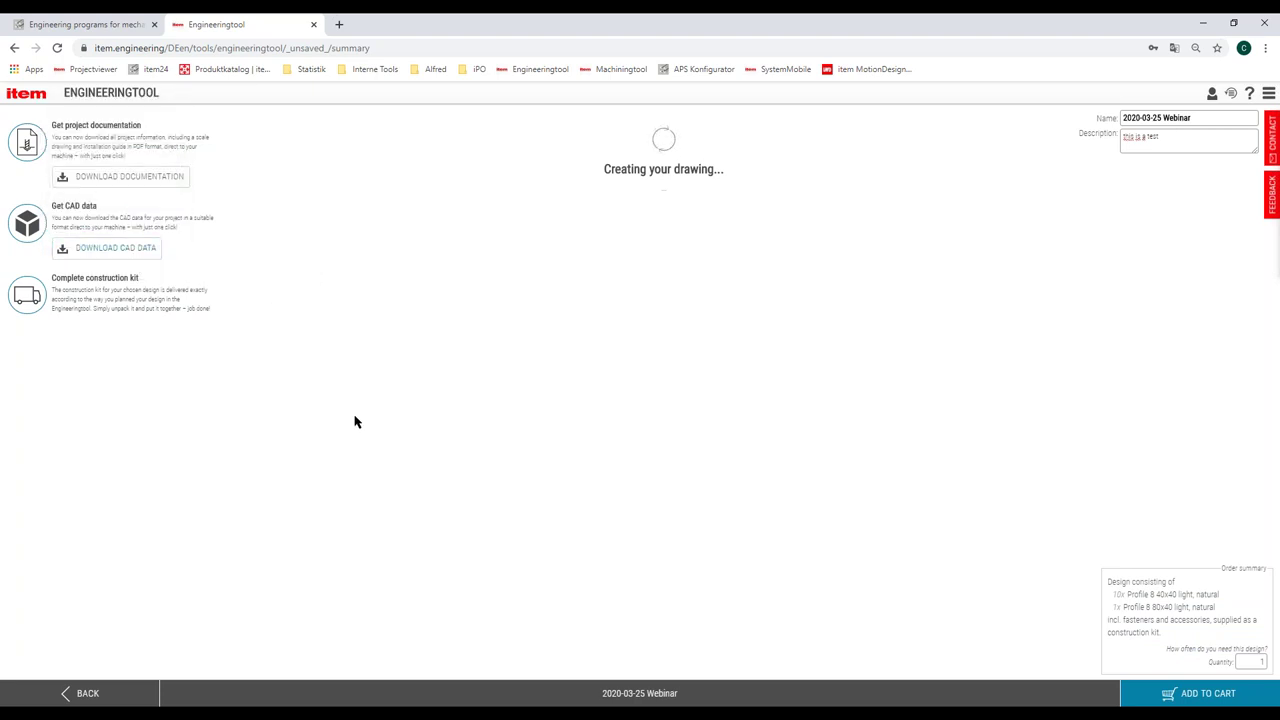
Log in to the user account with the saved credentials and close the project documentation options
left_click(1211, 94)
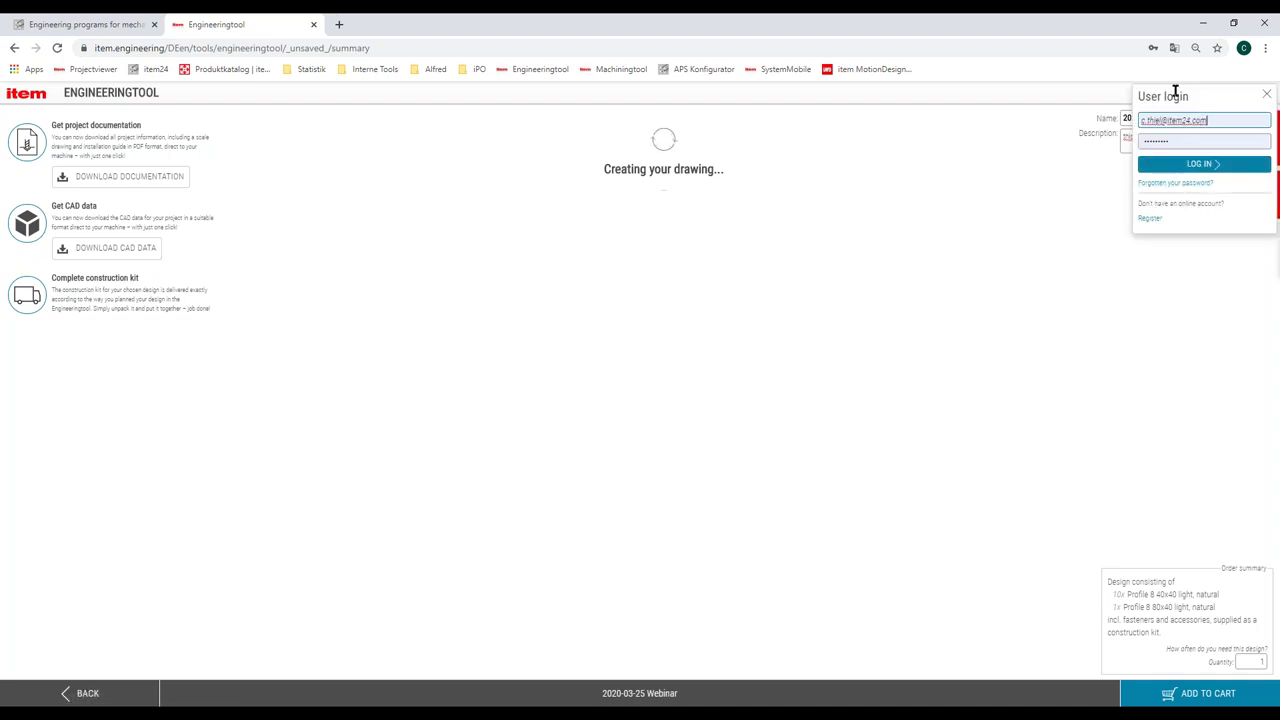
left_click(1190, 165)
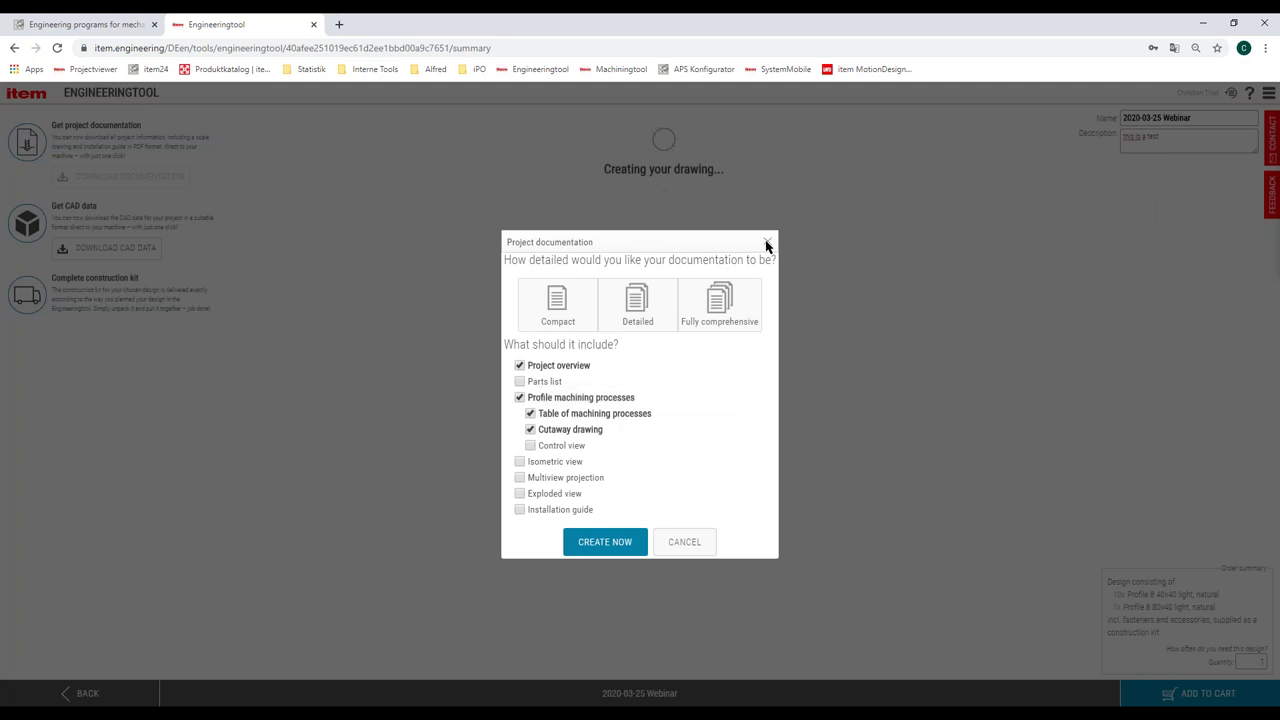
left_click(767, 241)
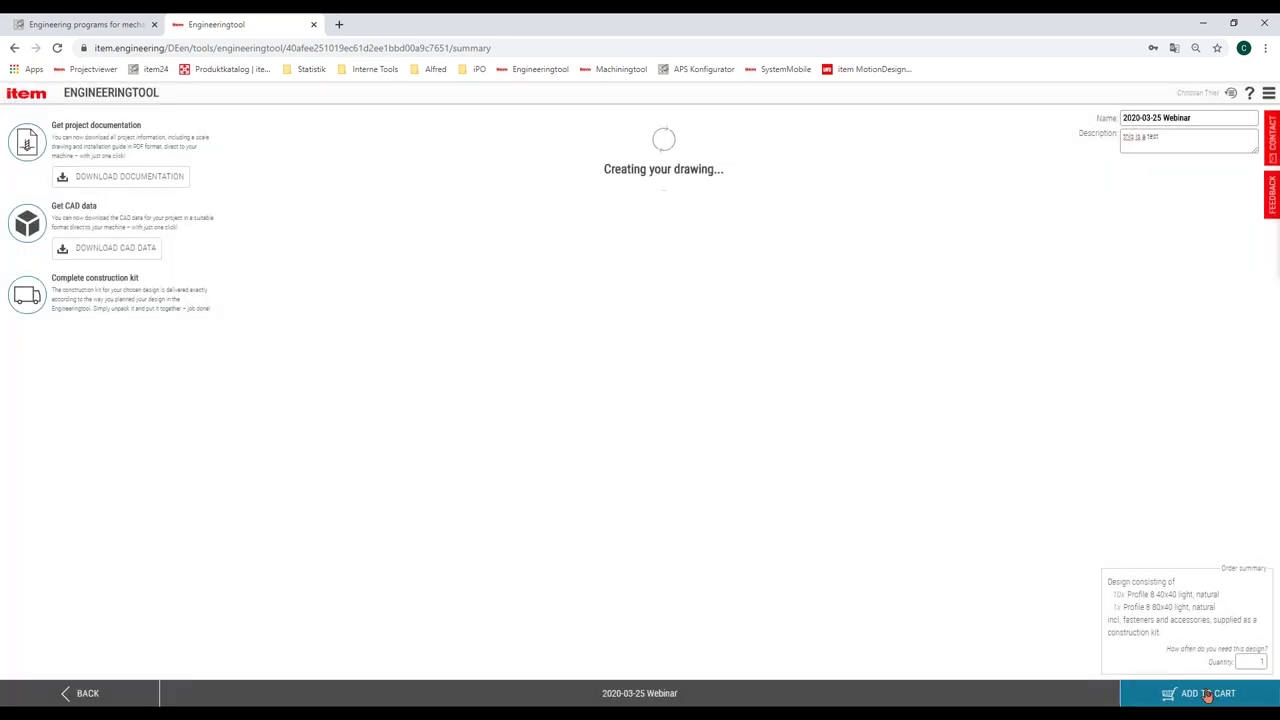
Generate the unique project number for the design, highlight it and close the dialog without adding the project to the shop cart
left_click(1205, 692)
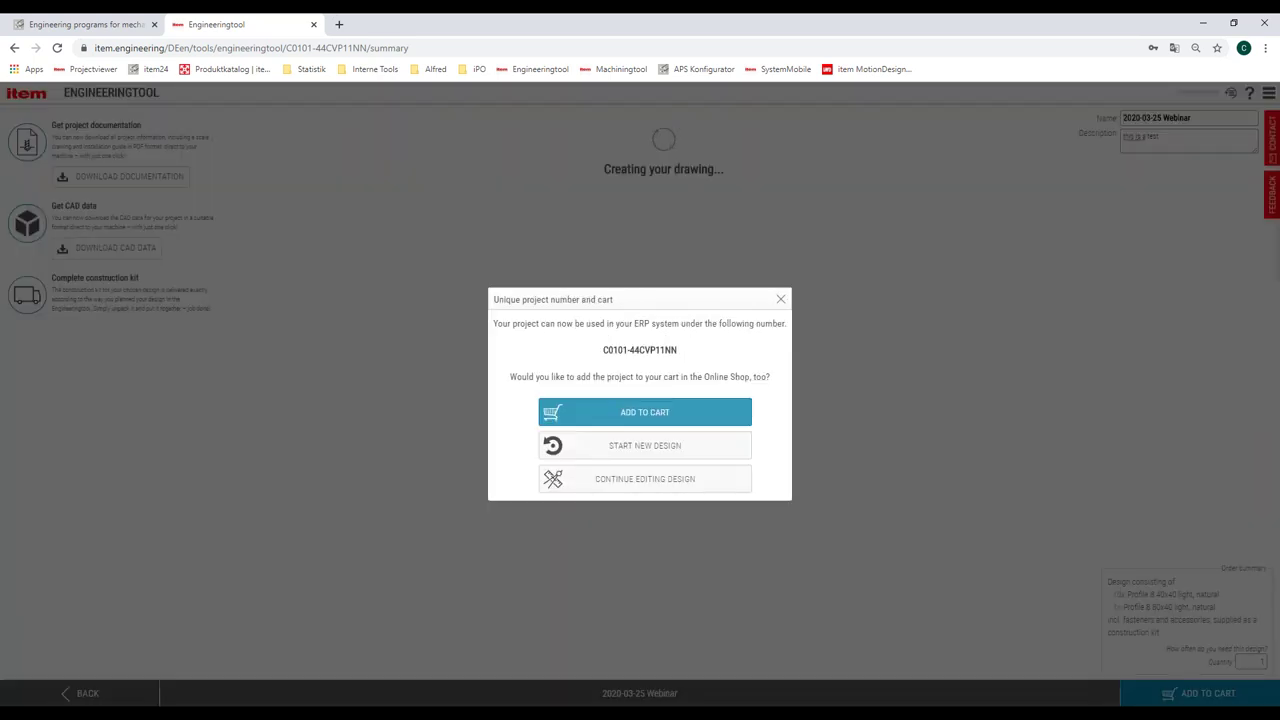
left_click_drag(603, 350, 620, 350)
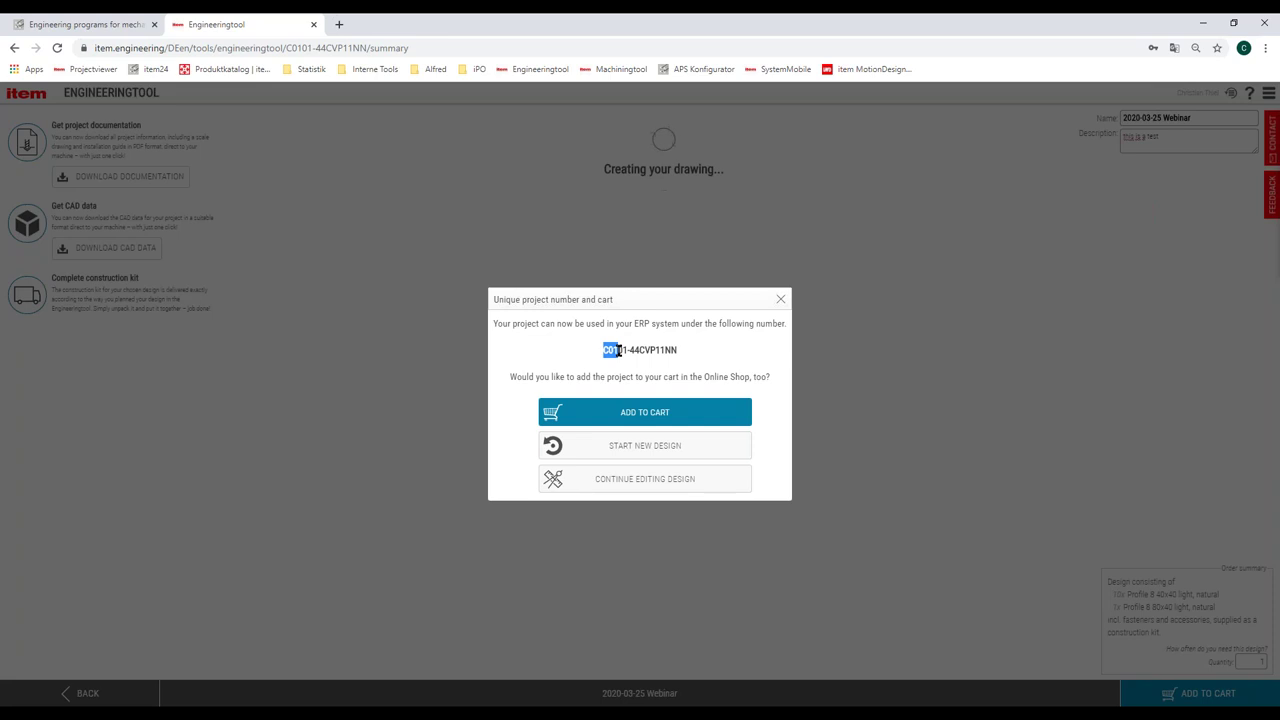
left_click(676, 351)
left_click(781, 299)
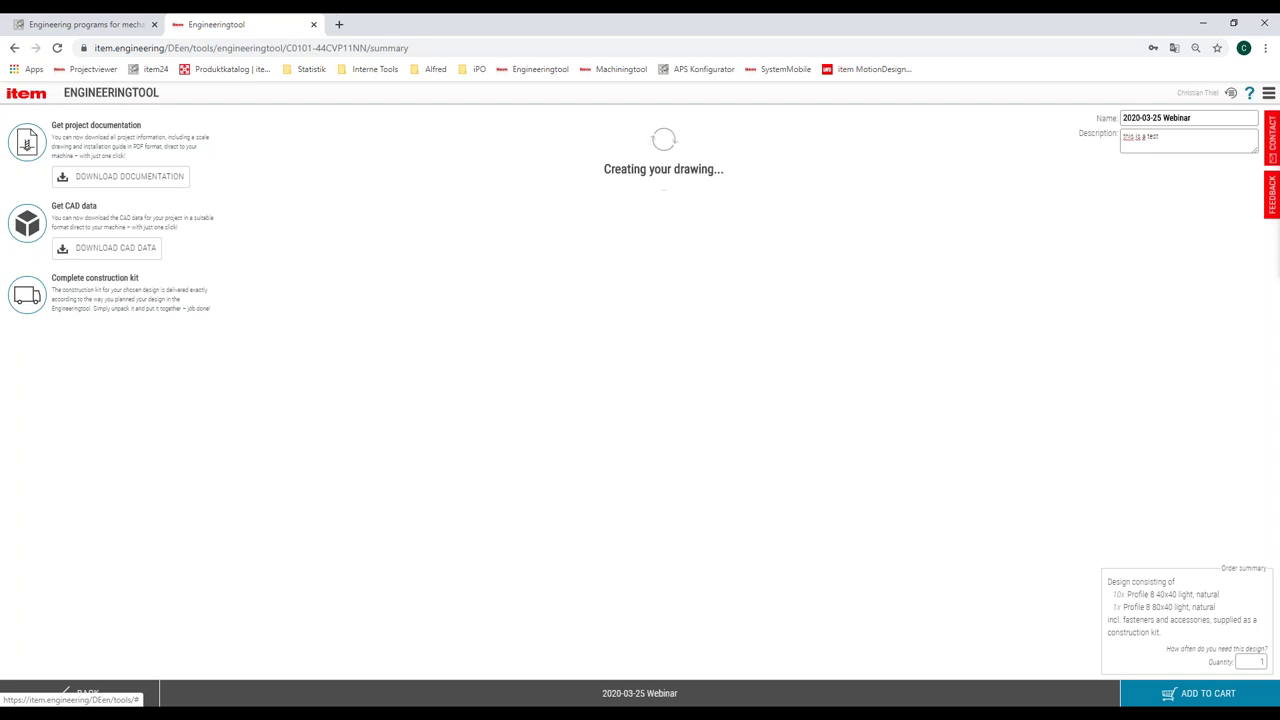
Open the help area and look through the tutorials, the change log and the list of shortcuts
left_click(1250, 94)
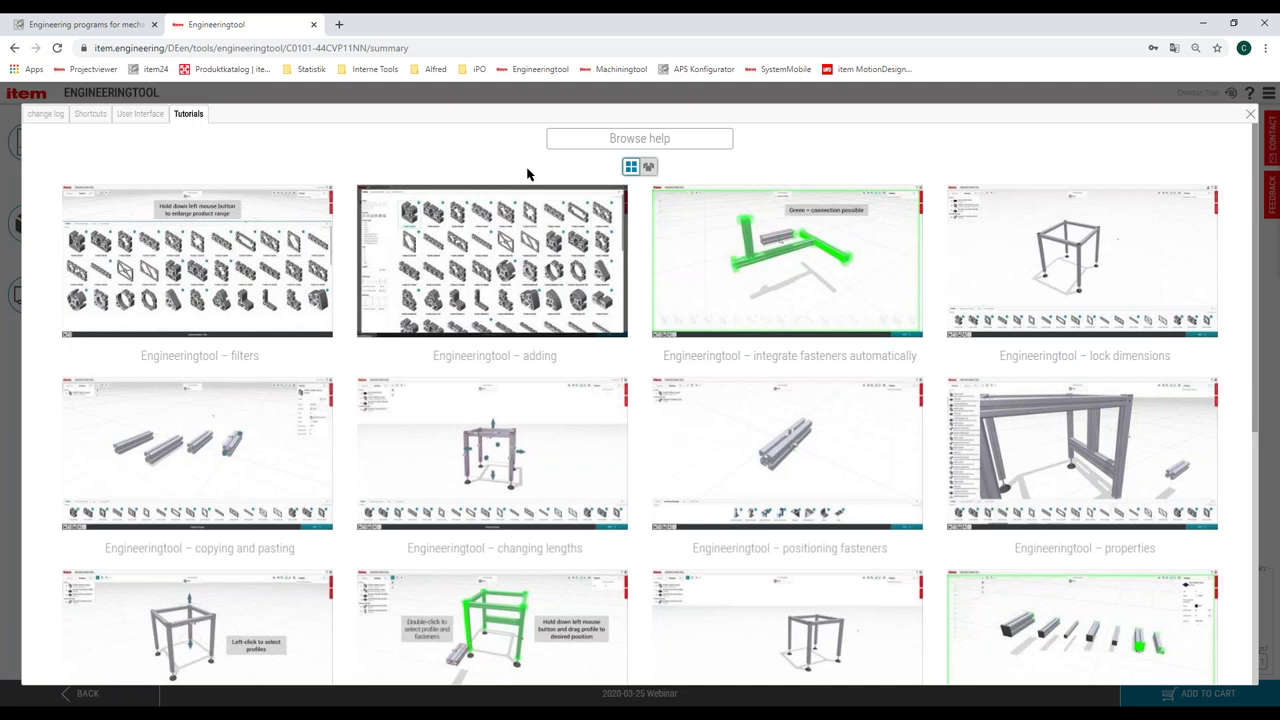
left_click(45, 115)
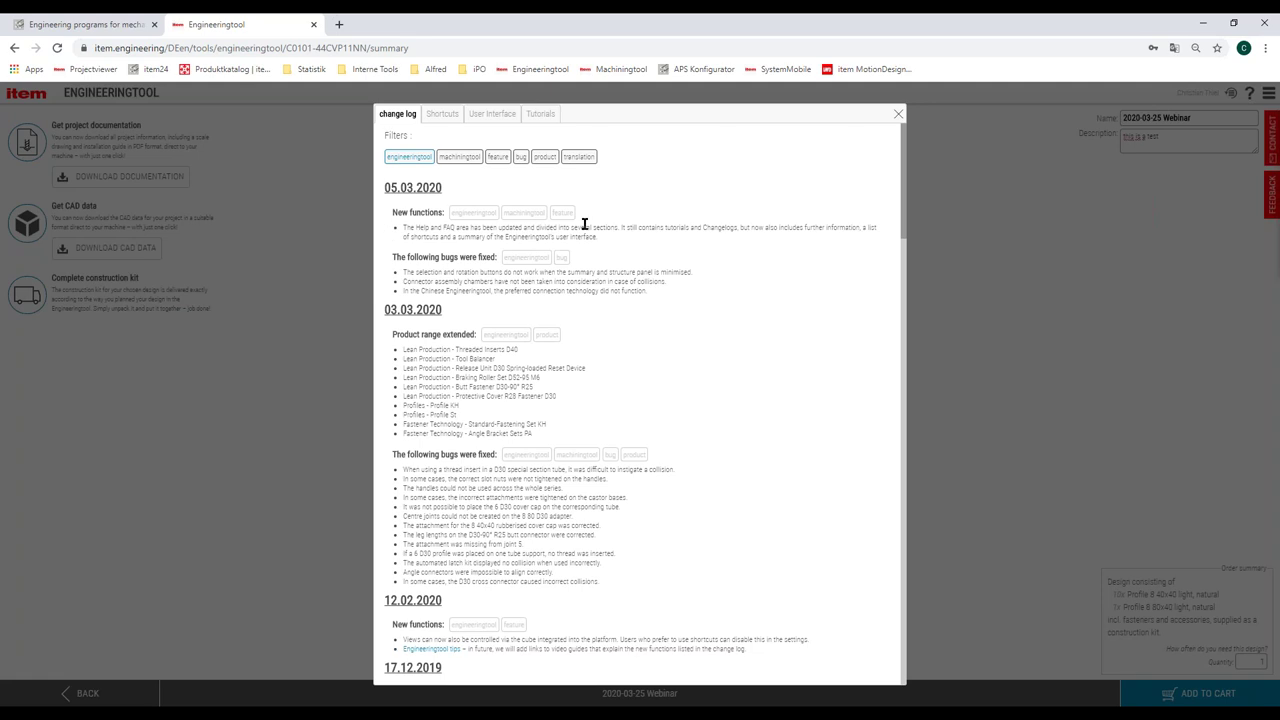
left_click(443, 116)
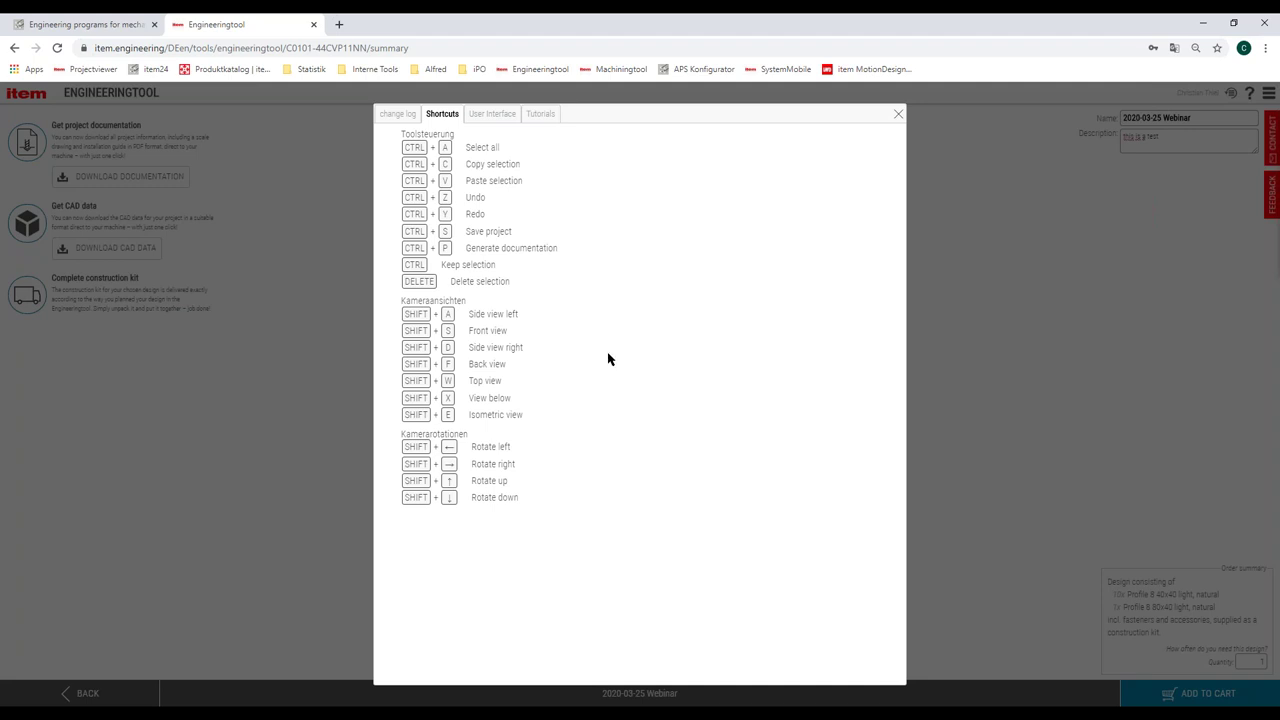
View the user interface overview in the help and watch the CAD export tutorial found with the search term "cad"
left_click(492, 116)
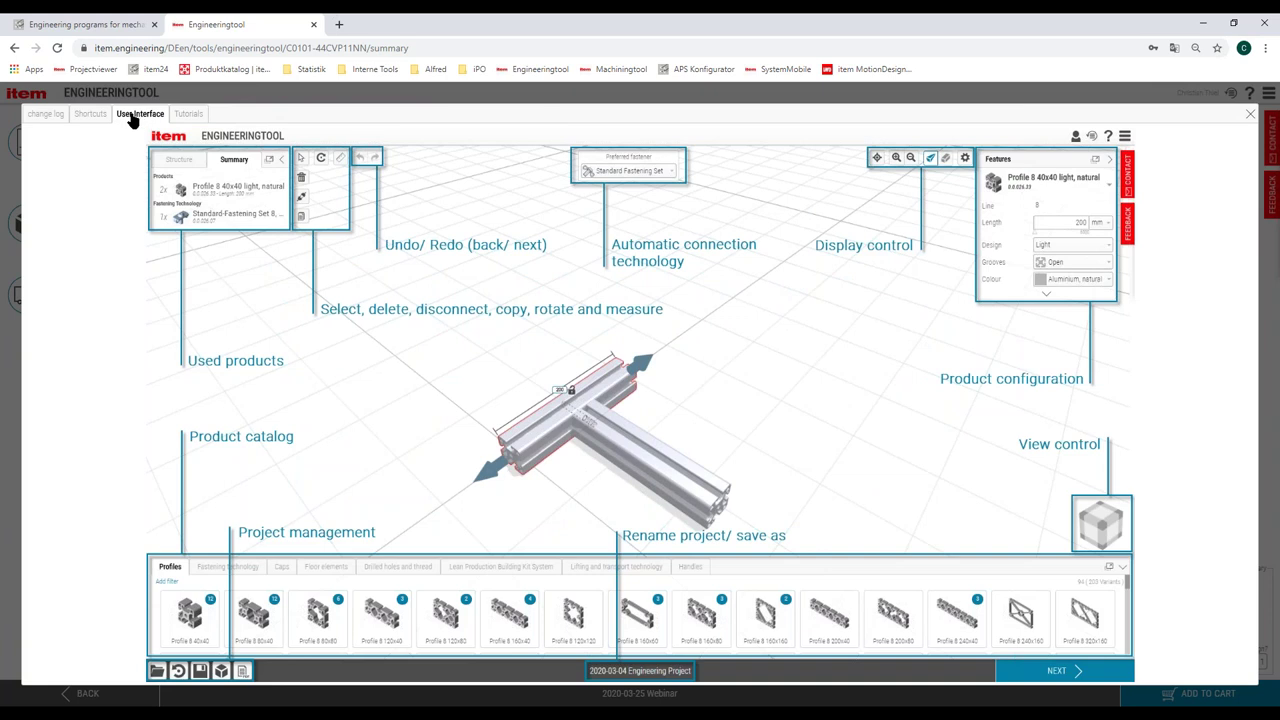
left_click(188, 116)
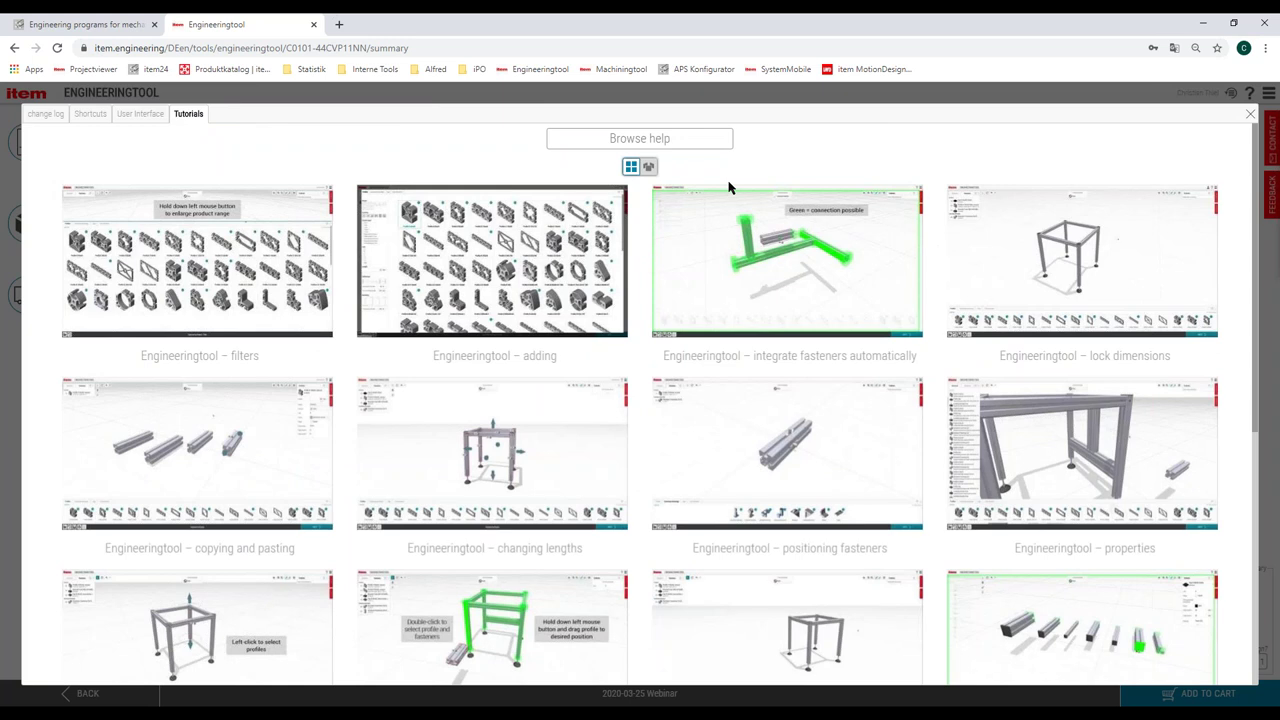
left_click(664, 136)
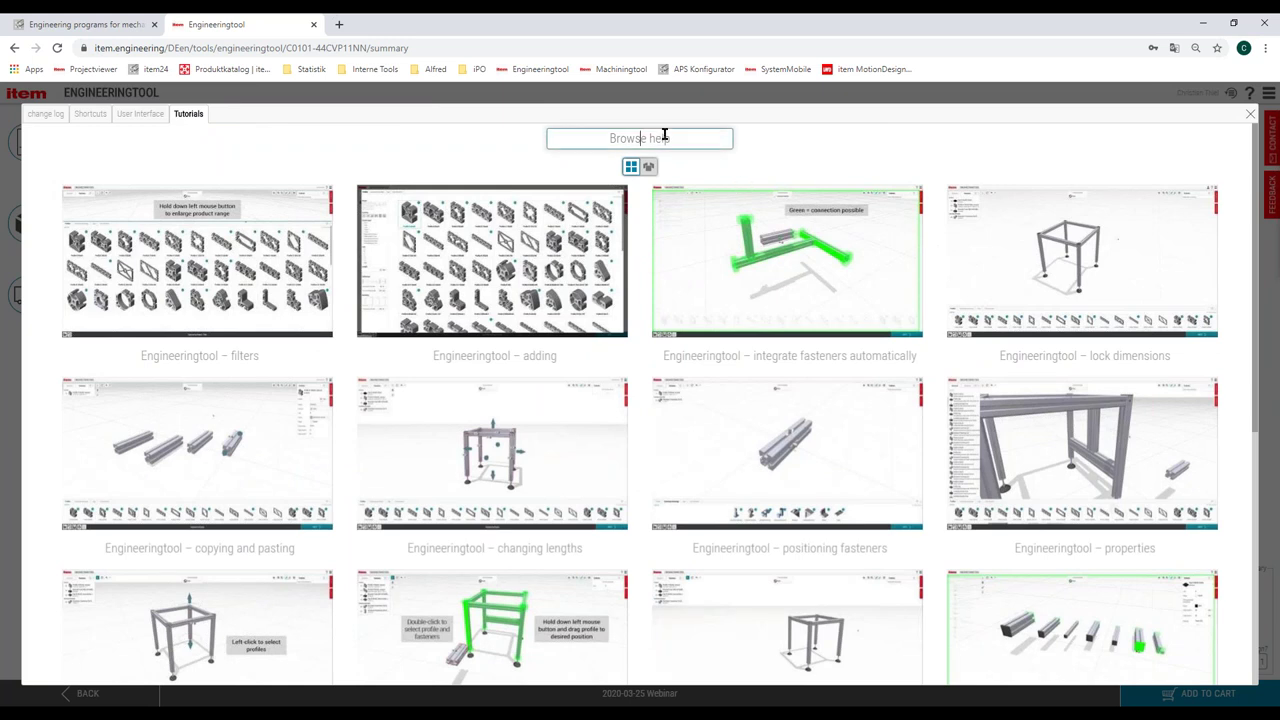
type("cad")
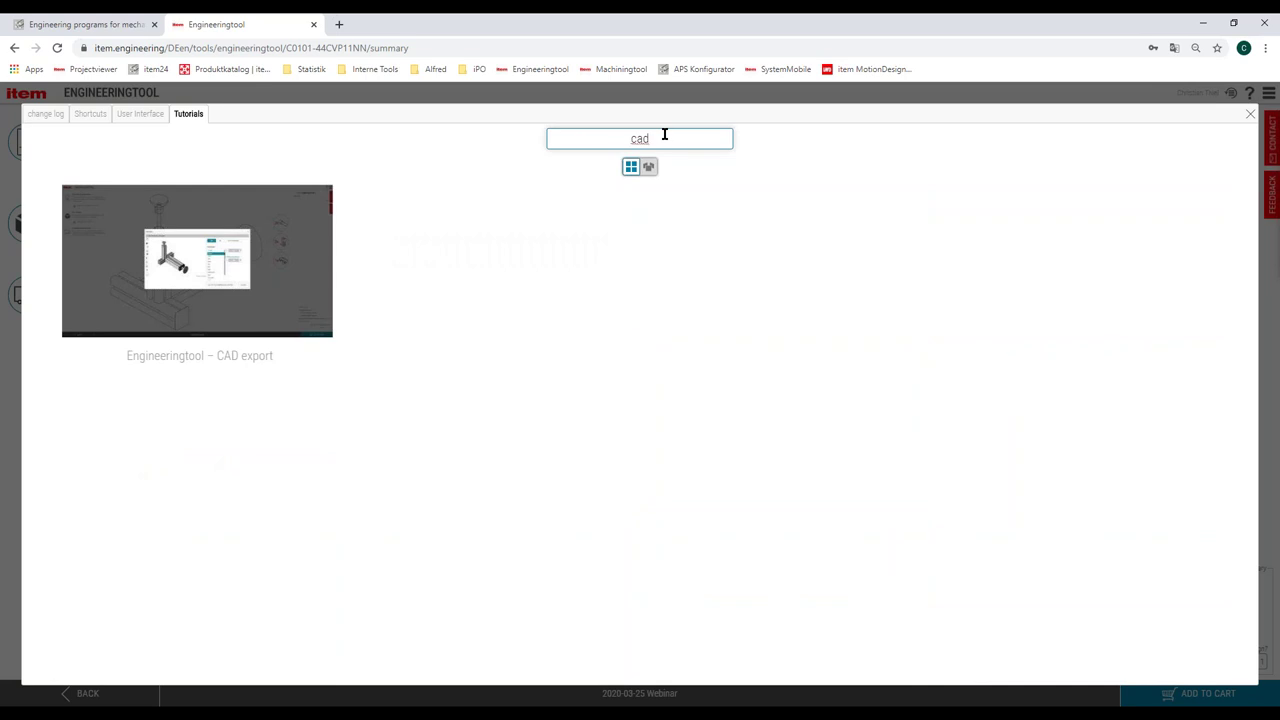
left_click(246, 277)
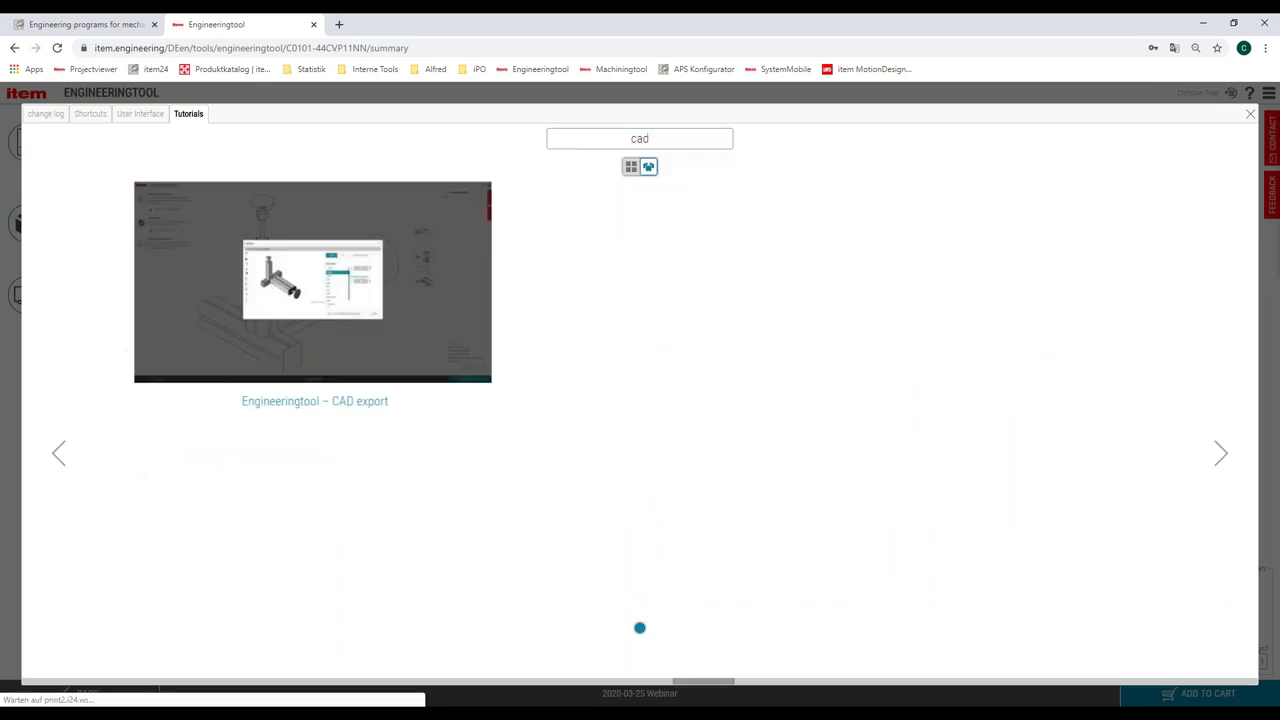
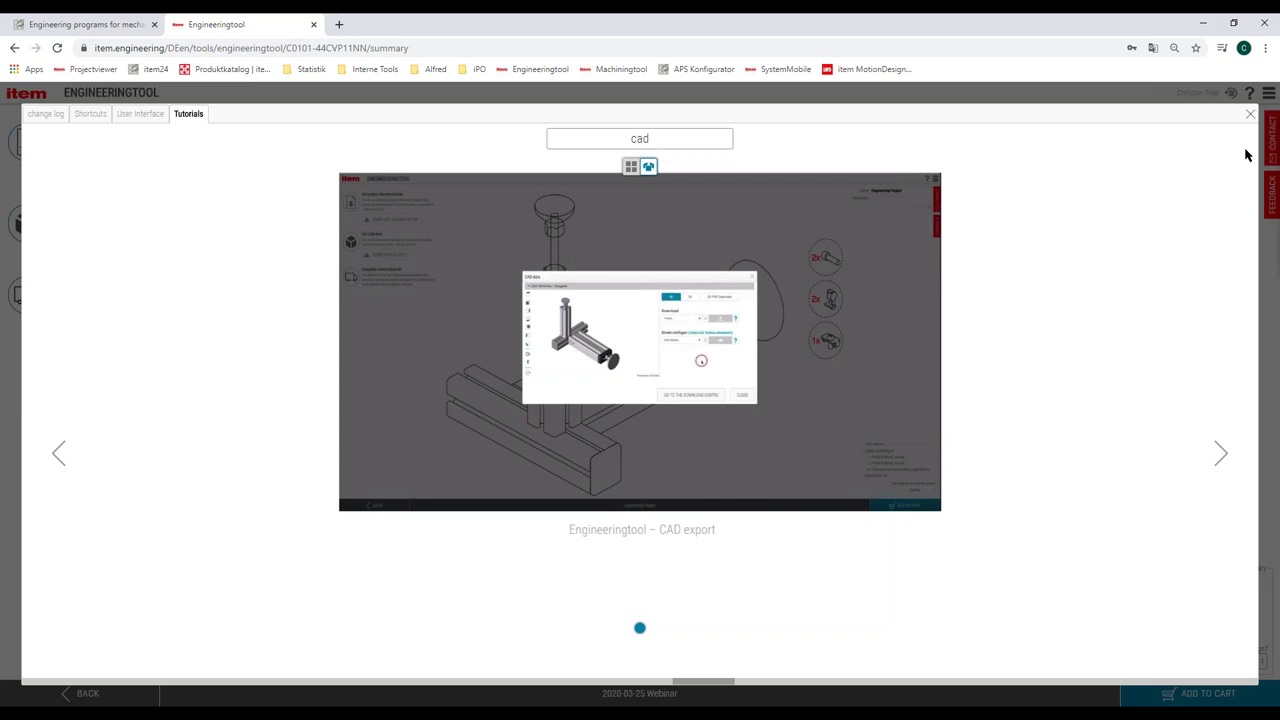
left_click(1250, 116)
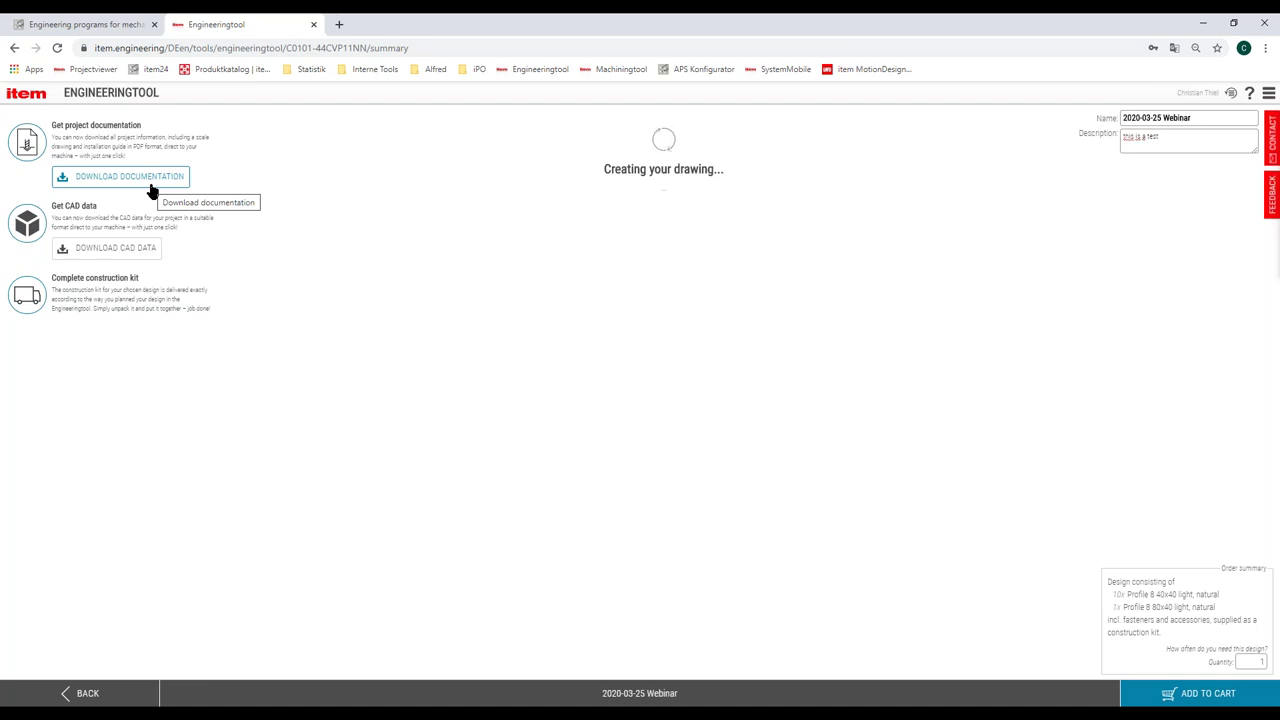
Open the project documentation options and compare the contents of the Fully comprehensive, Compact and Detailed presets
left_click(155, 182)
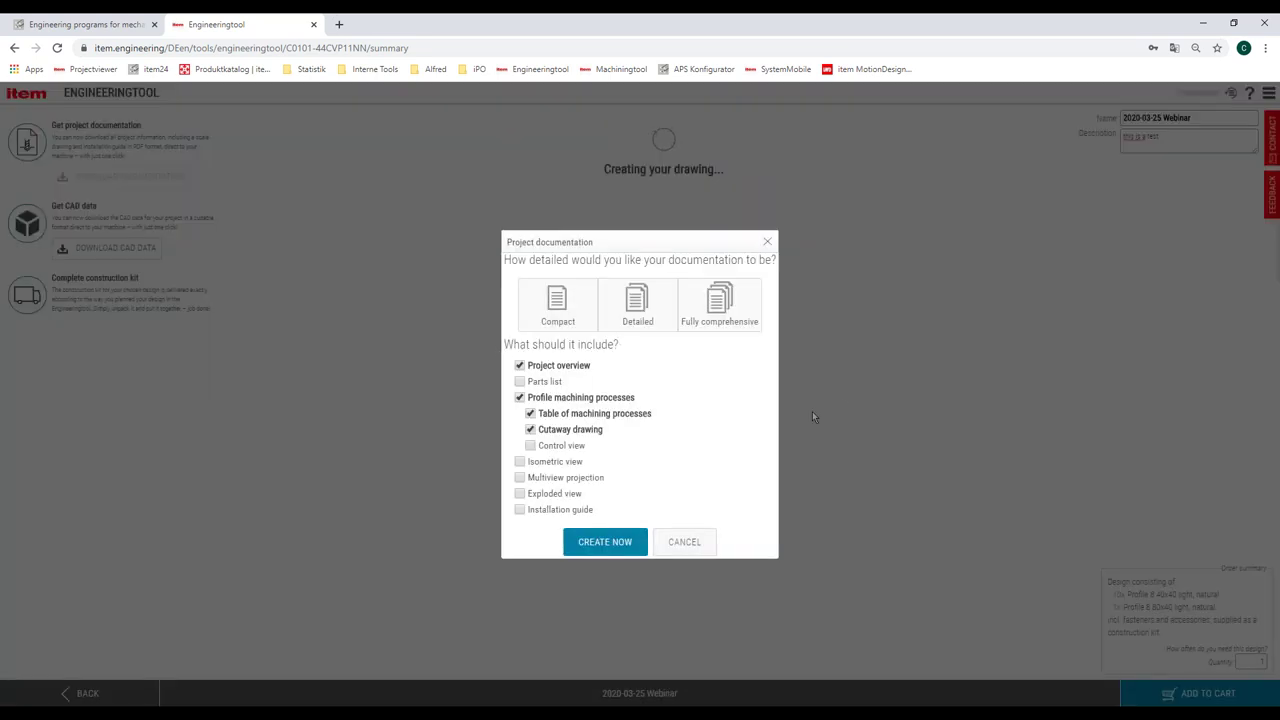
left_click(722, 312)
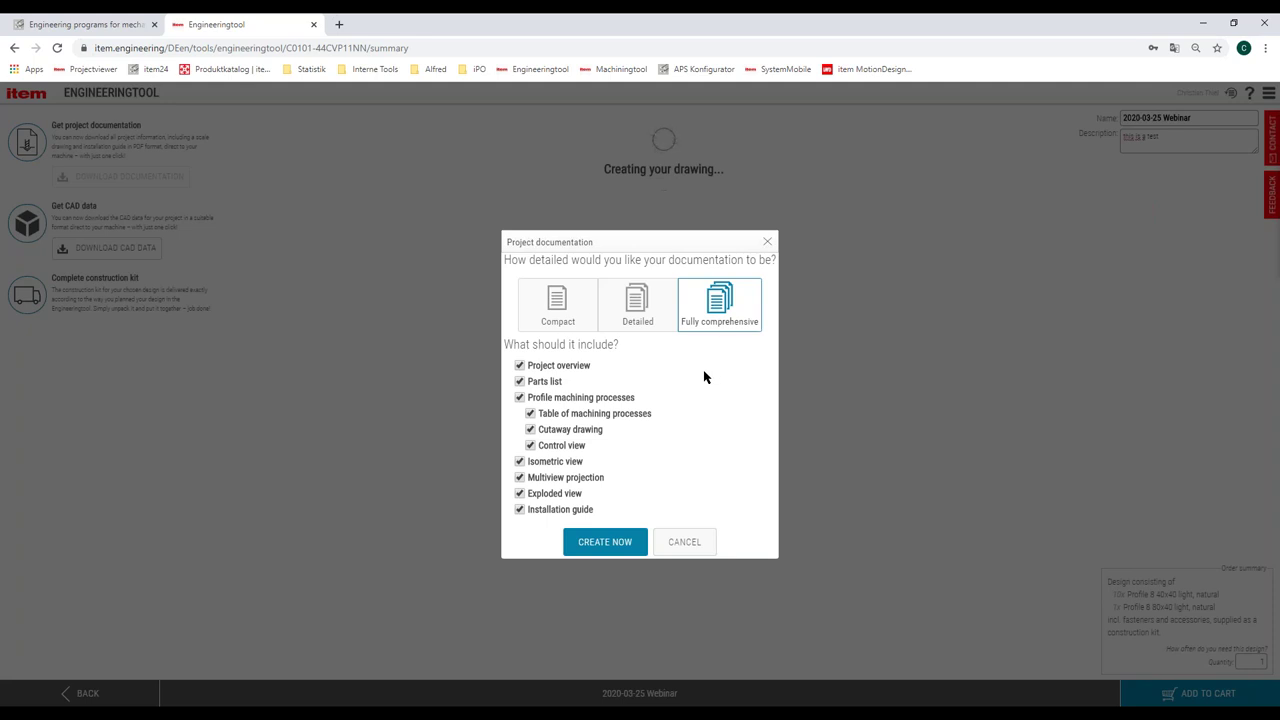
left_click(587, 448)
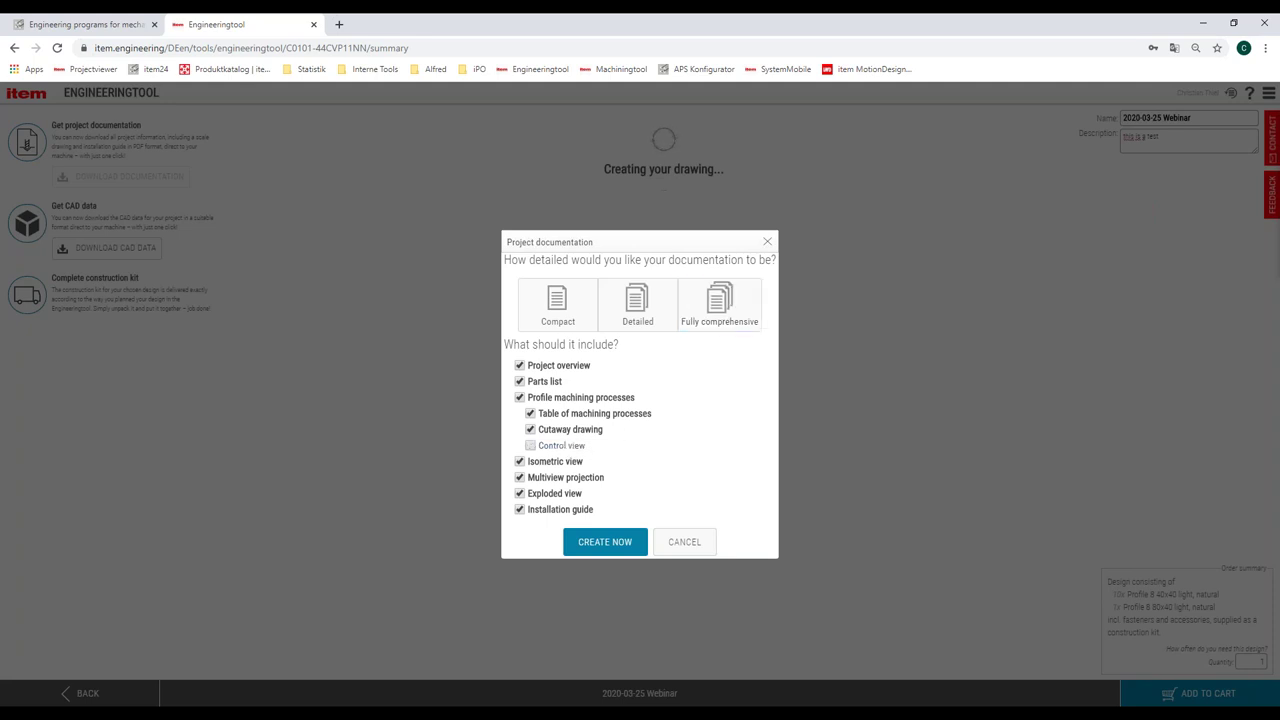
left_click(557, 313)
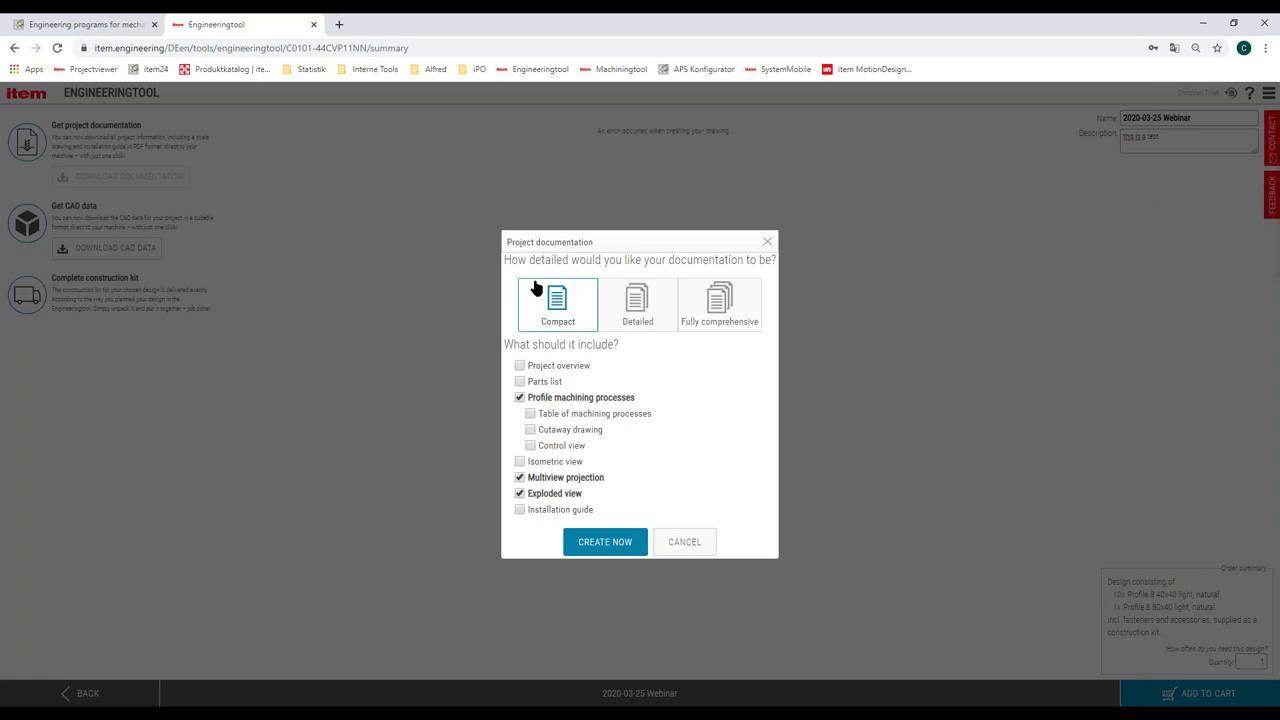
left_click(643, 312)
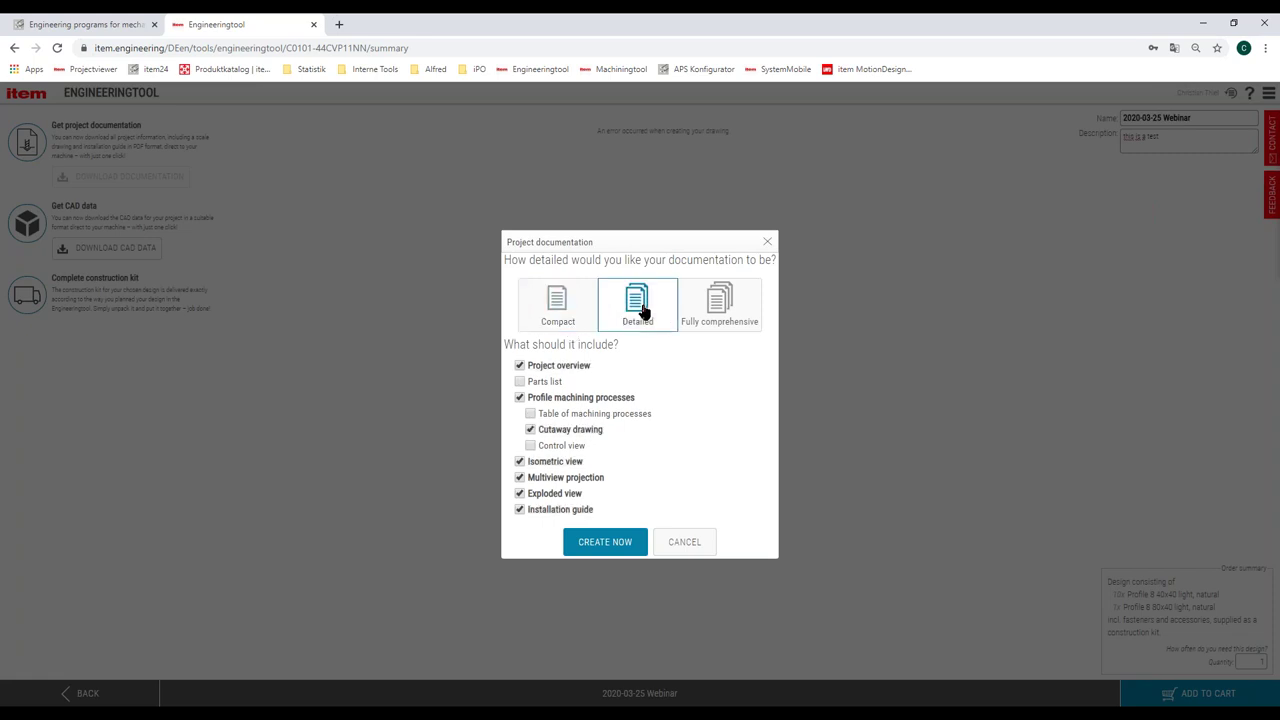
Create the Fully comprehensive project documentation without the control view and open the resulting PDF
left_click(728, 304)
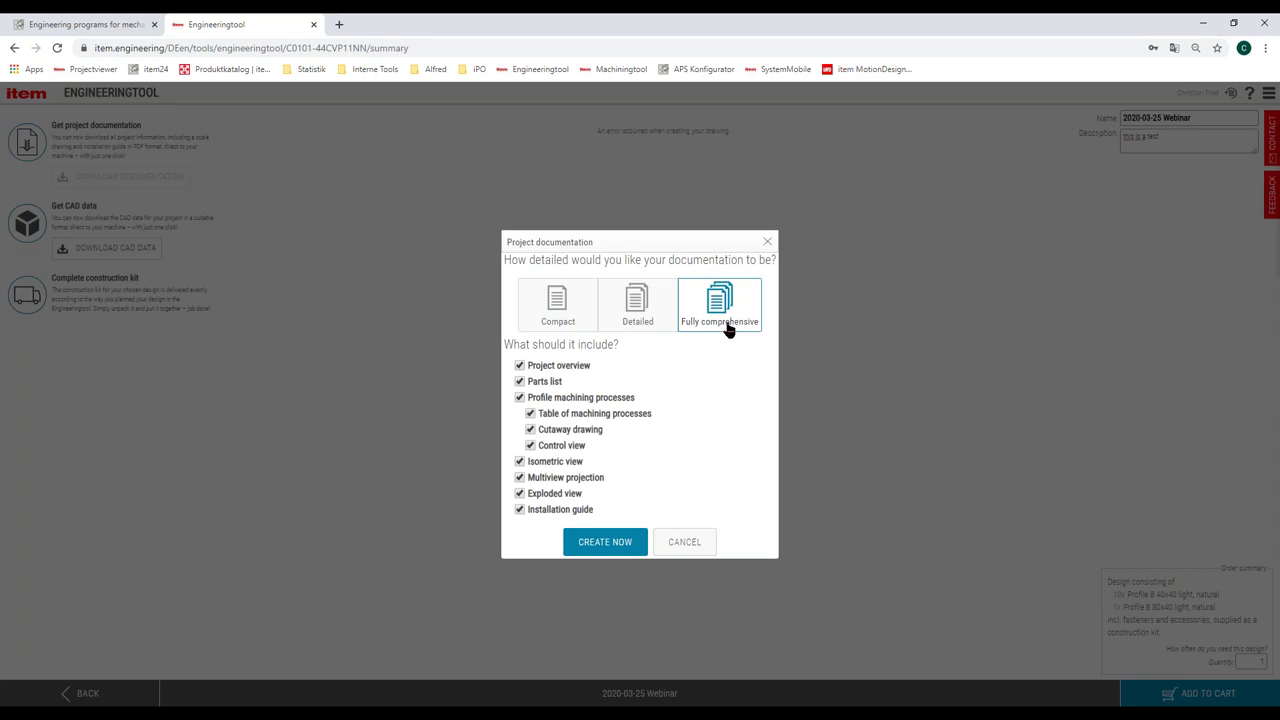
left_click(531, 446)
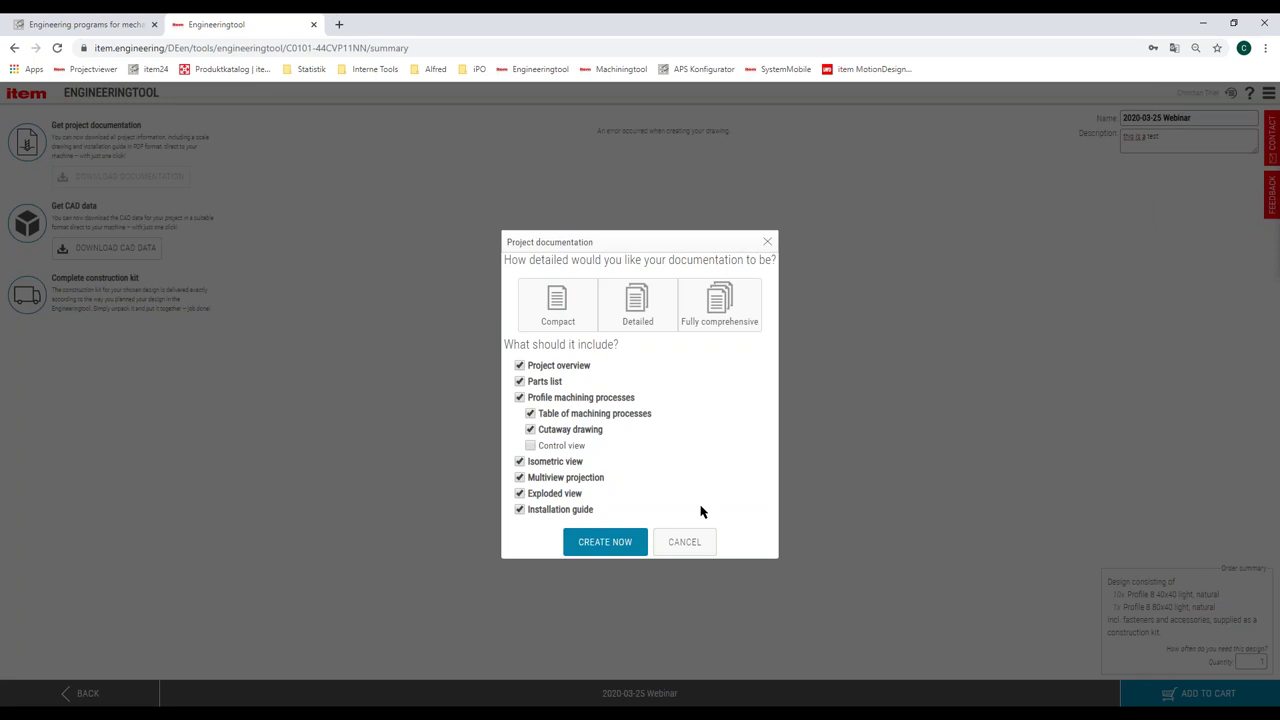
left_click(606, 545)
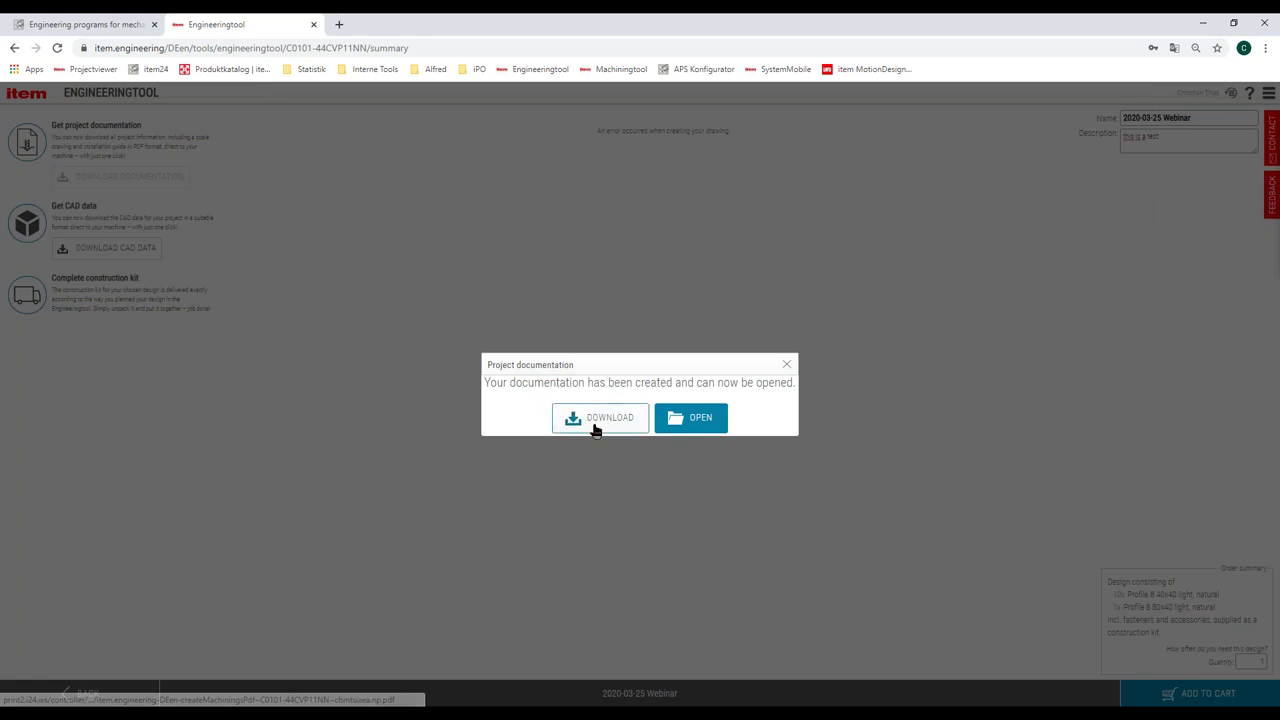
left_click(700, 428)
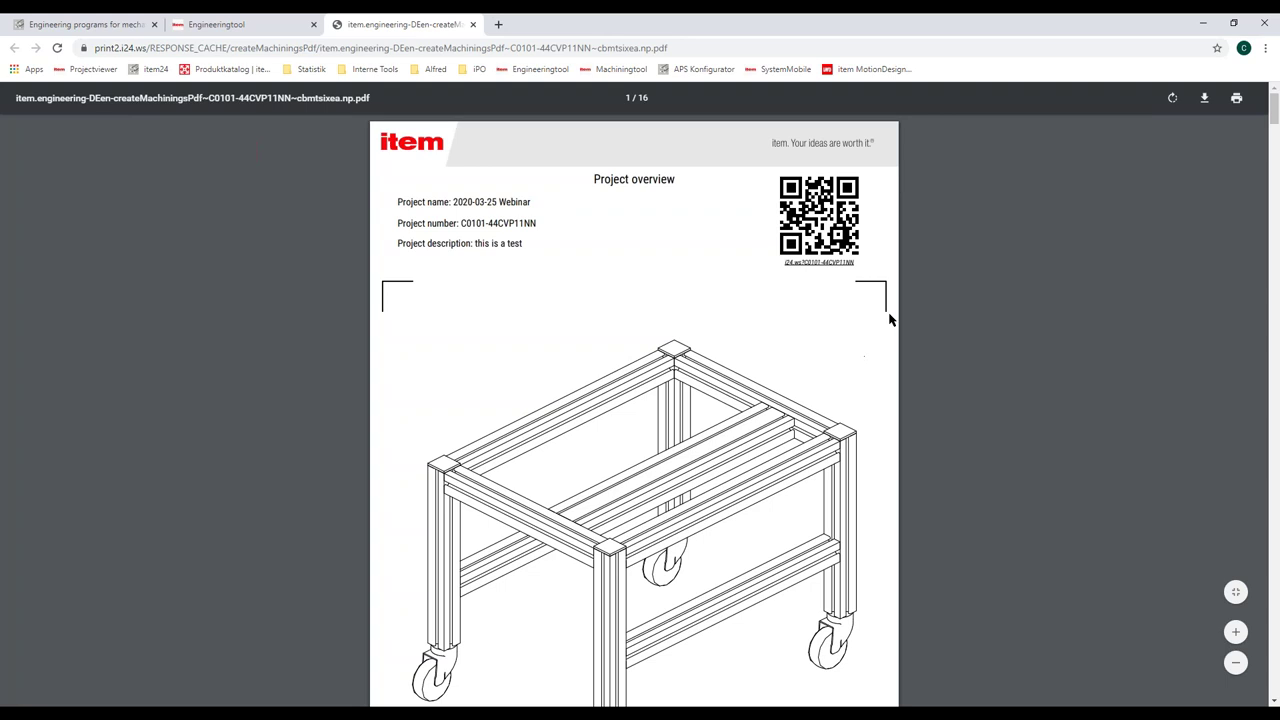
Highlight the project name, project number and project description on the PDF's project overview page
left_click_drag(453, 201, 529, 201)
left_click(461, 226)
left_click_drag(461, 226, 536, 224)
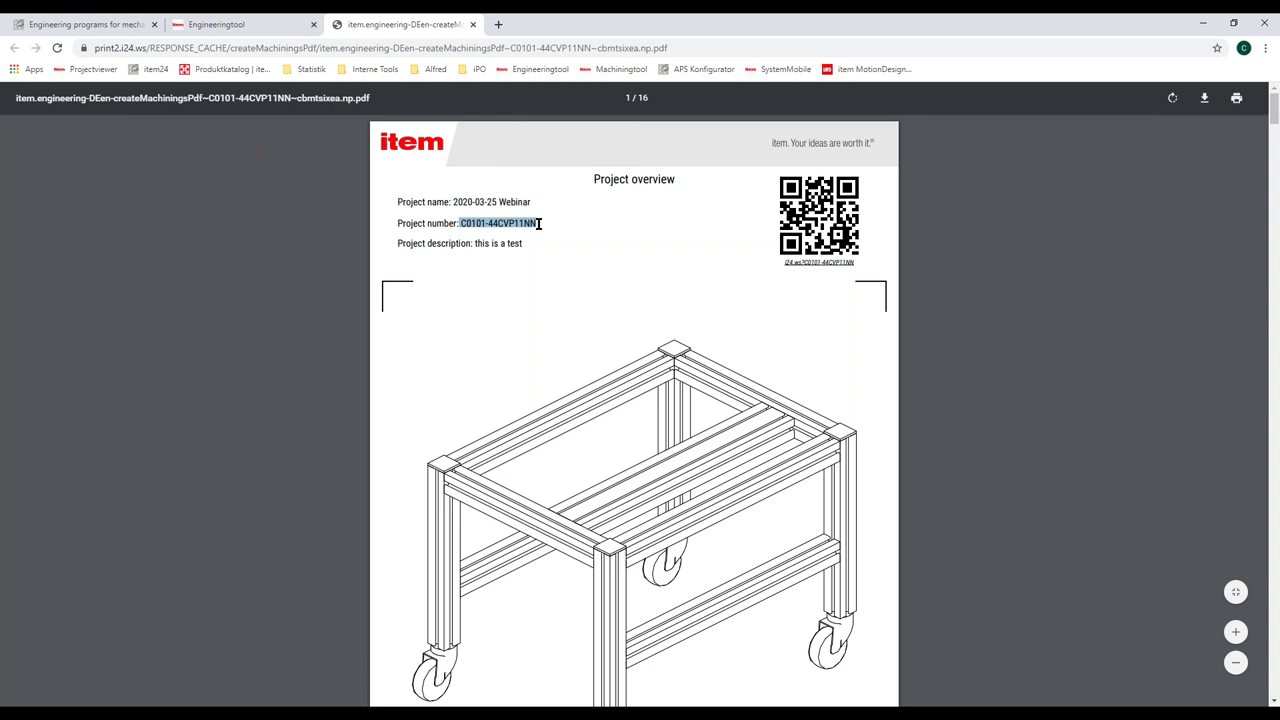
left_click_drag(474, 244, 525, 243)
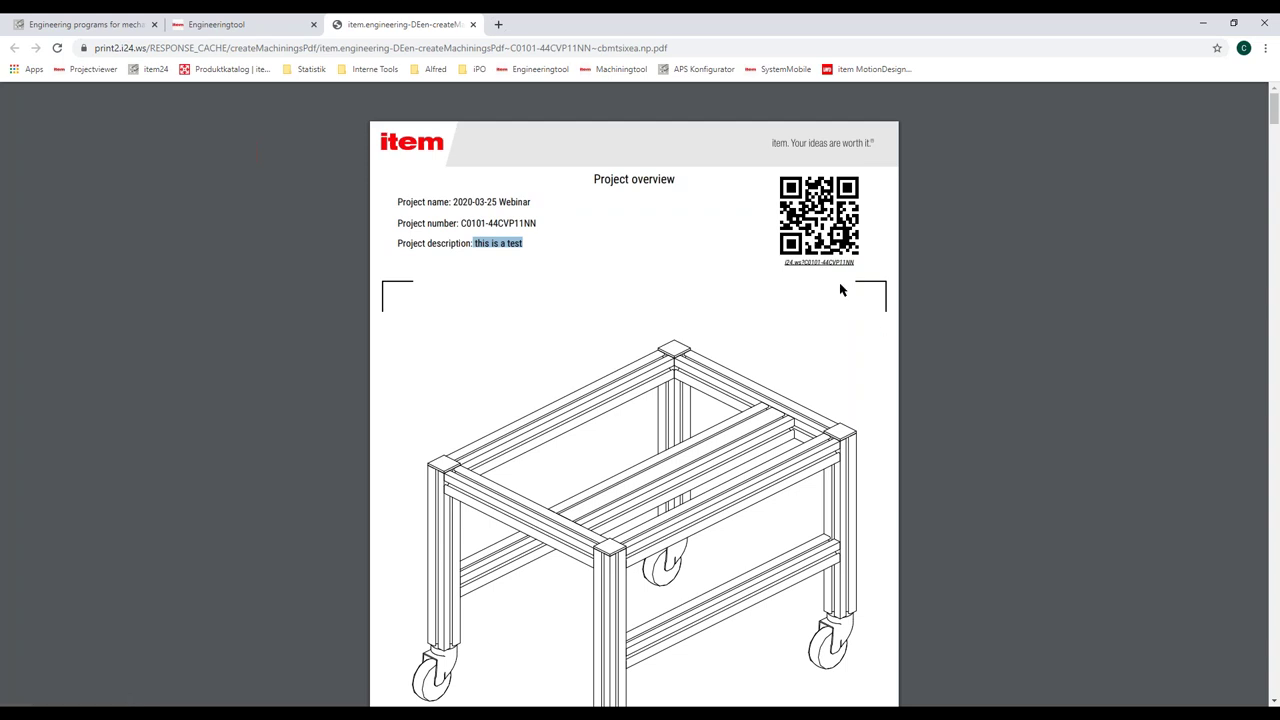
Open the project in the Projectviewer through the QR code in the PDF and examine the frame's 3D model
left_click(812, 232)
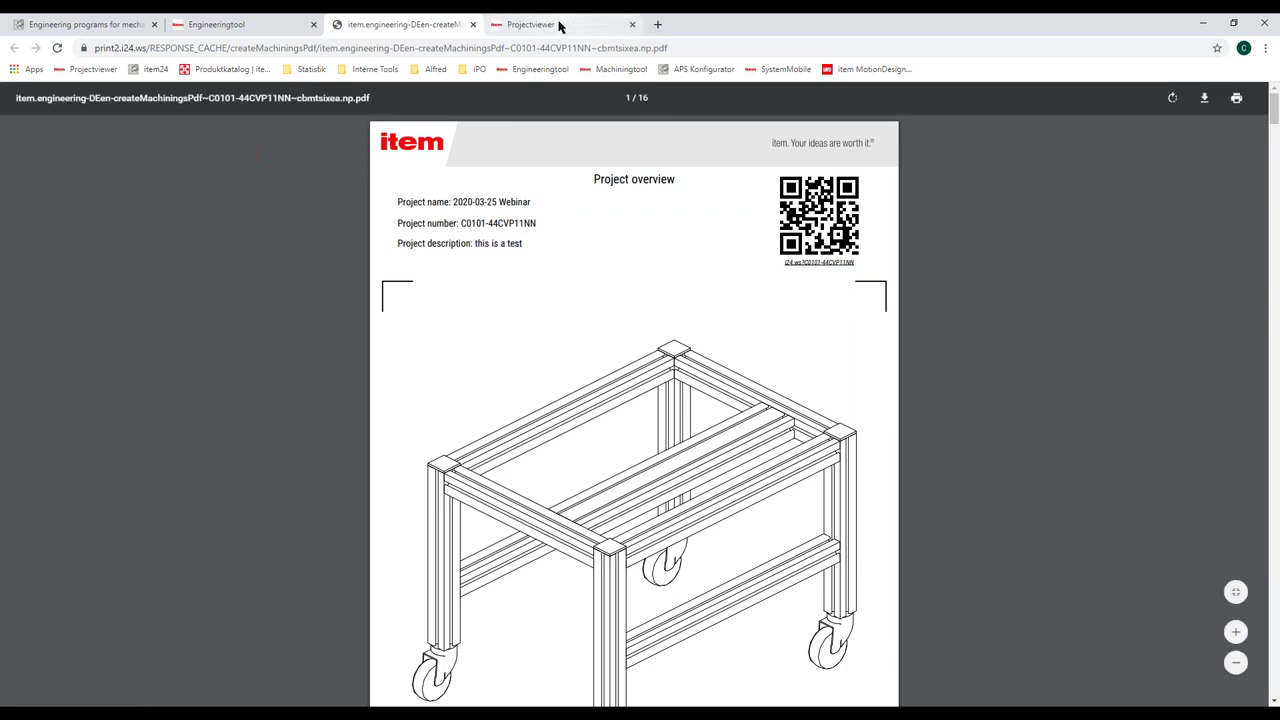
left_click(559, 25)
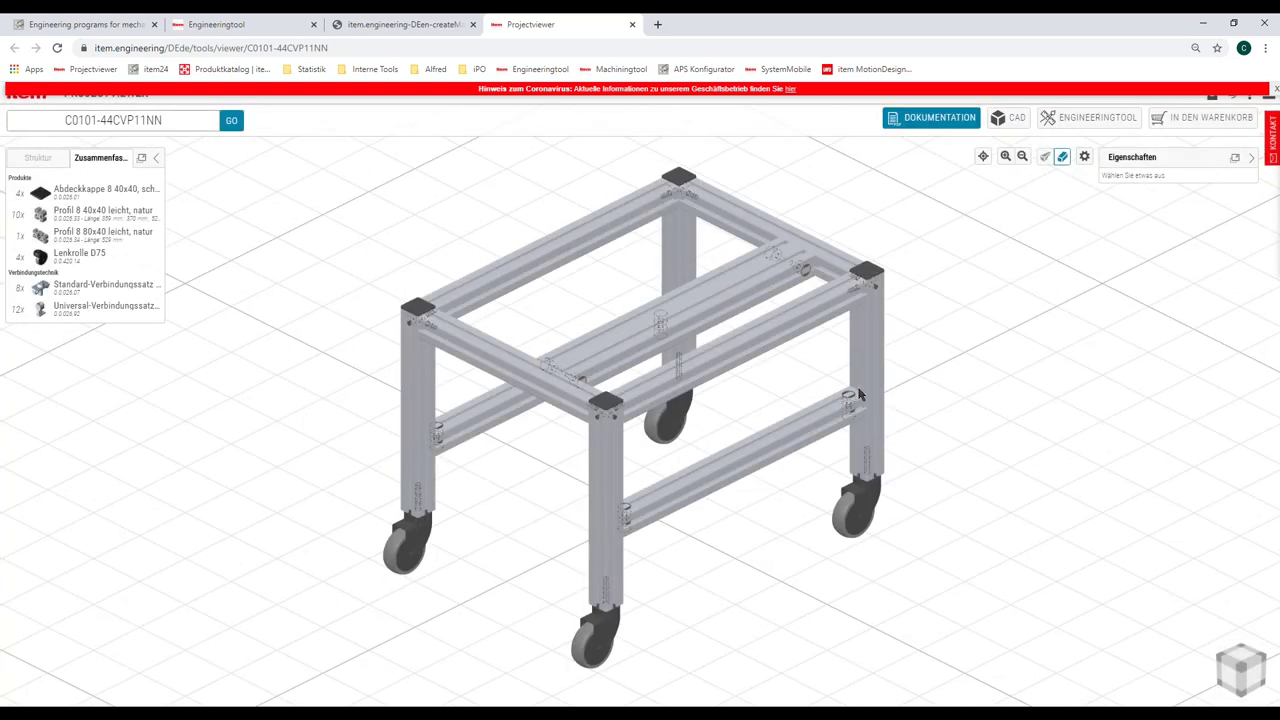
mouse_move(940, 391)
left_mouse_down()
mouse_move(780, 380)
mouse_move(947, 387)
left_mouse_up()
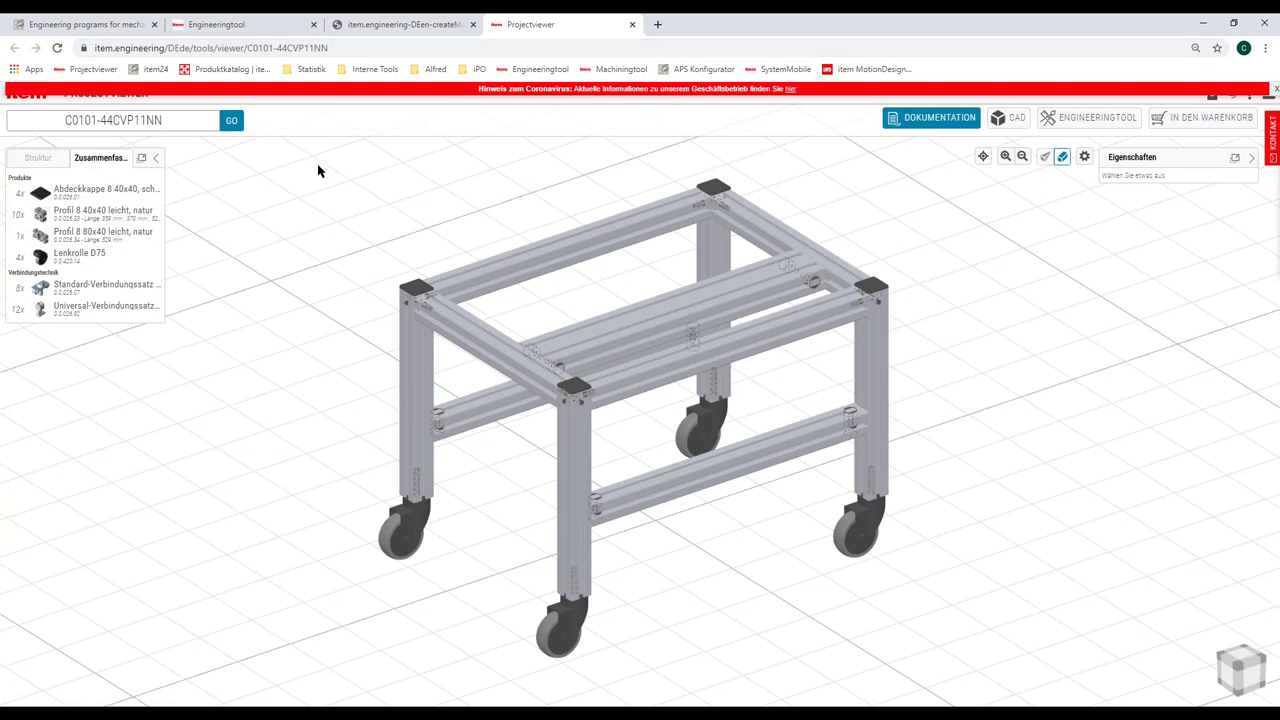
Return to the project documentation PDF and look at the assembly overview on page 2
left_click(424, 22)
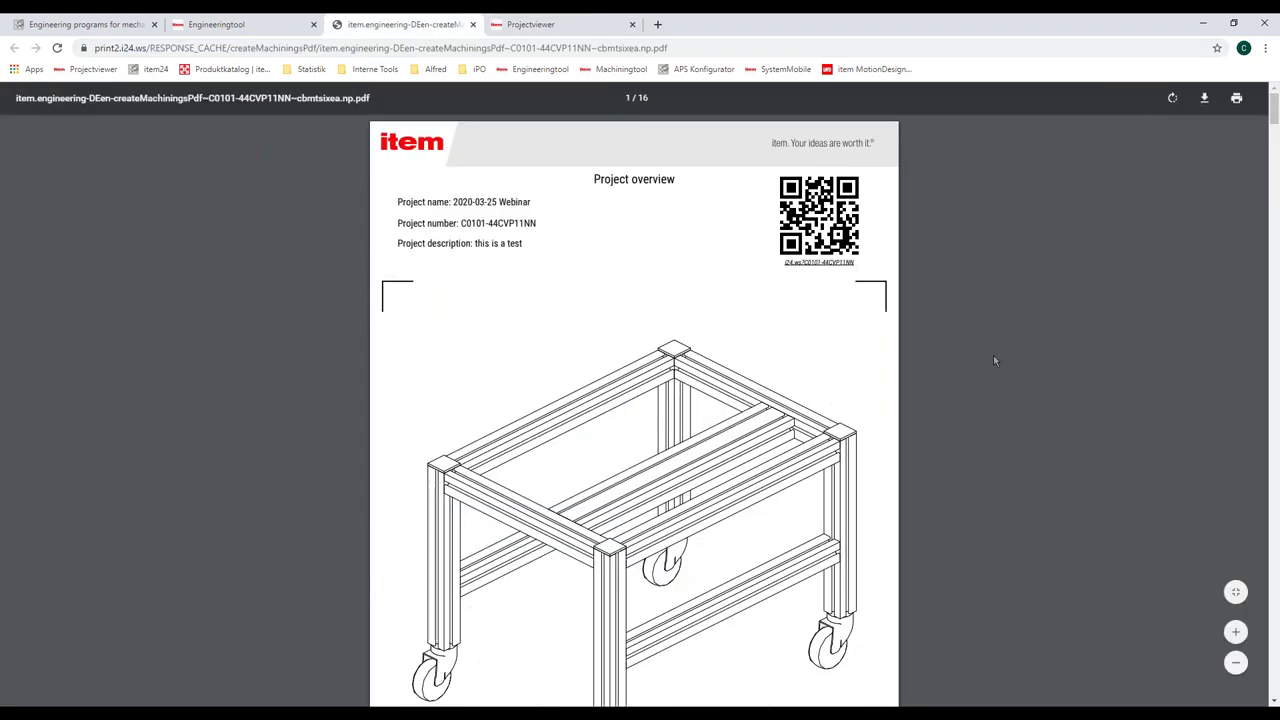
scroll(993, 355, "down", 6)
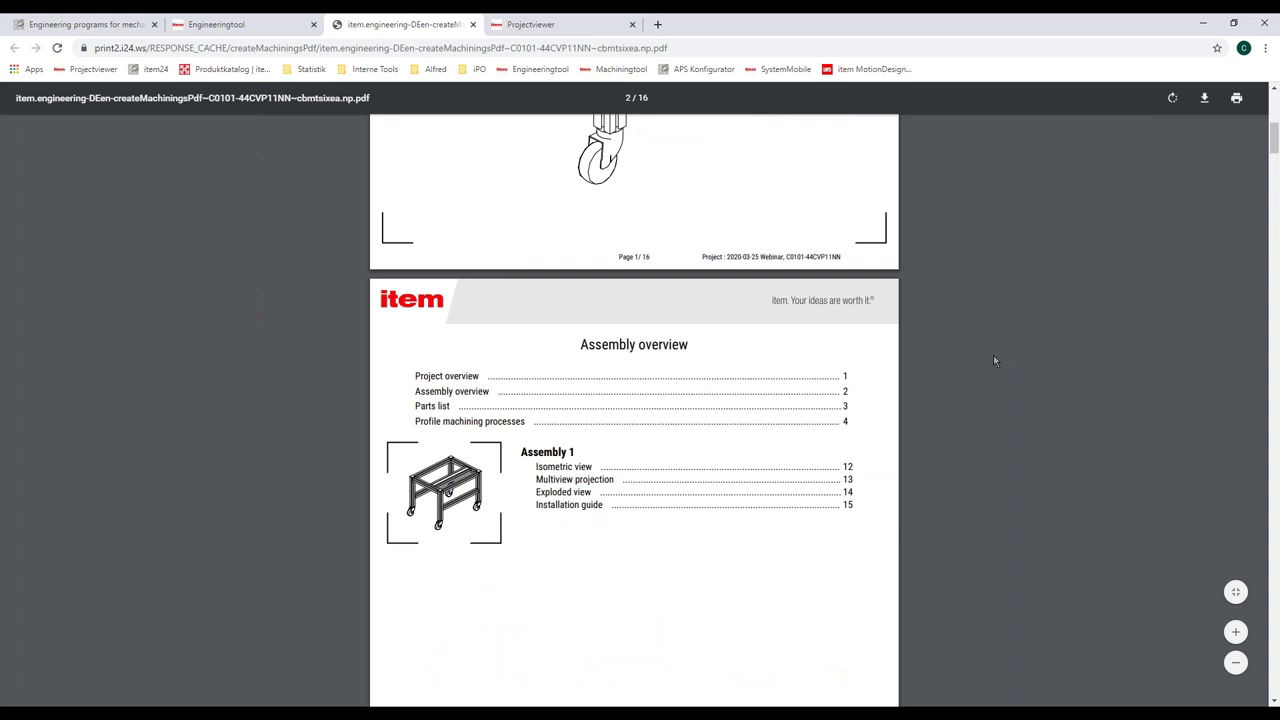